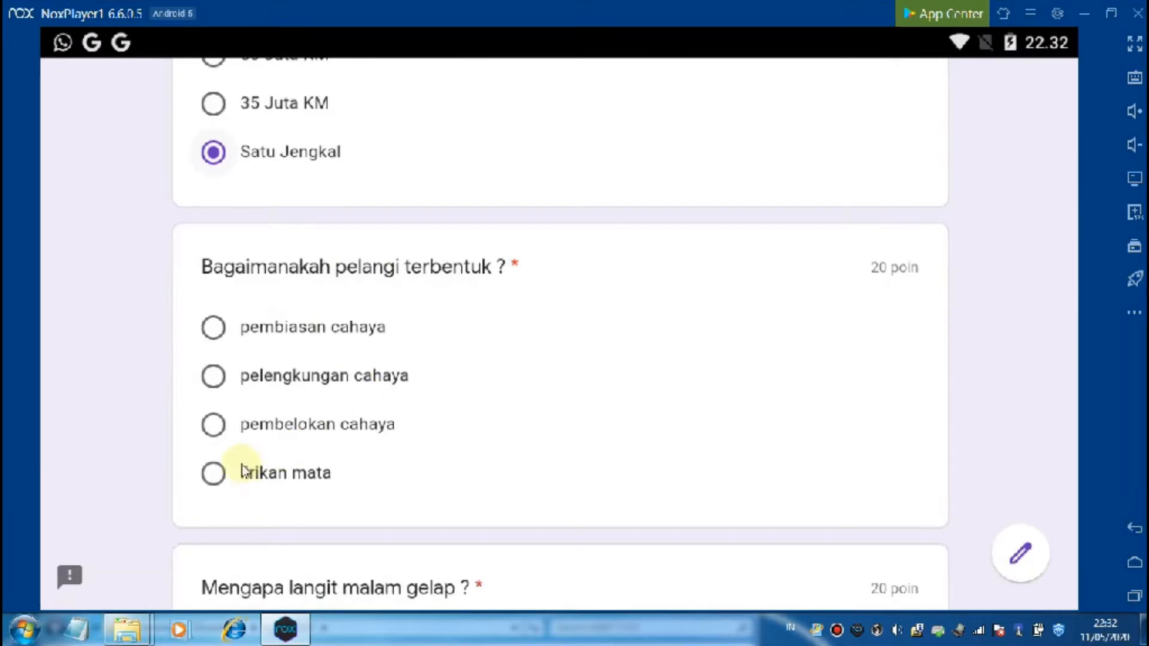
Step: Answer the quiz form's rainbow question with its last option, the sun-distance question with "Satu Jengkal" and the Jupiter question with "cinta"
click(213, 474)
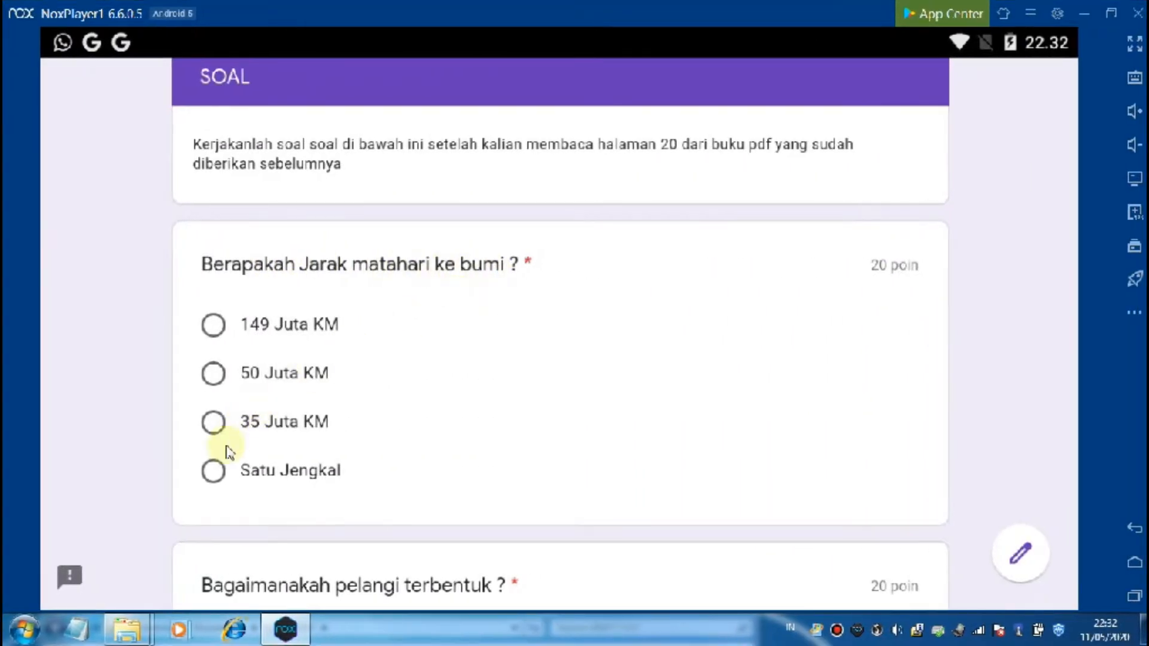
click(211, 469)
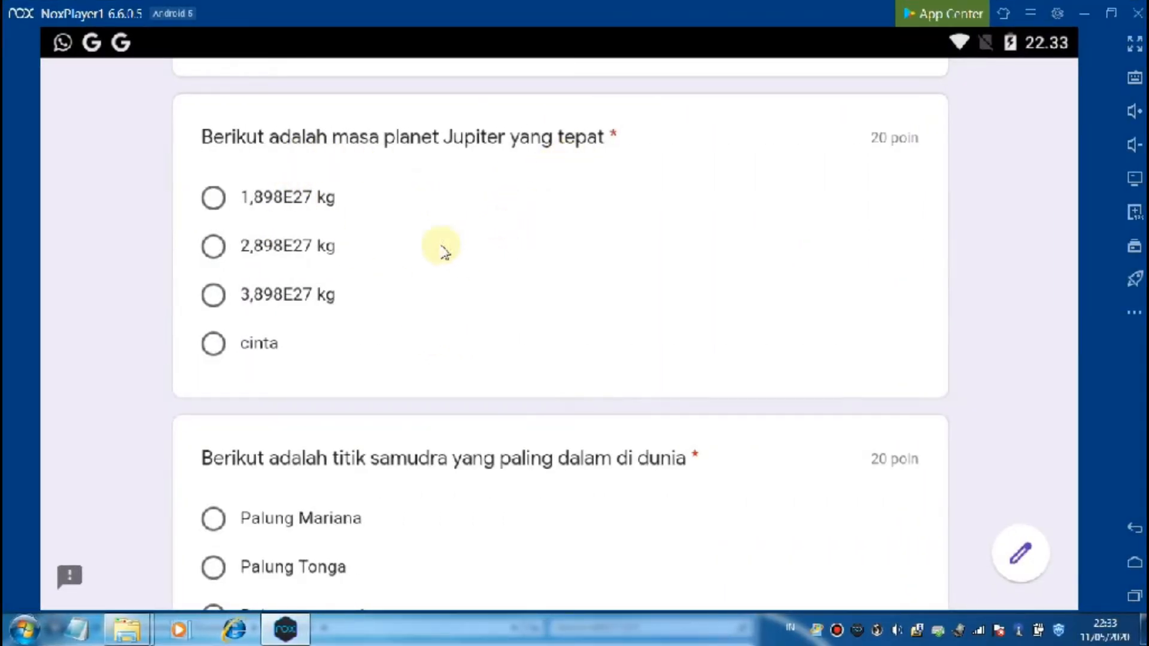
click(213, 343)
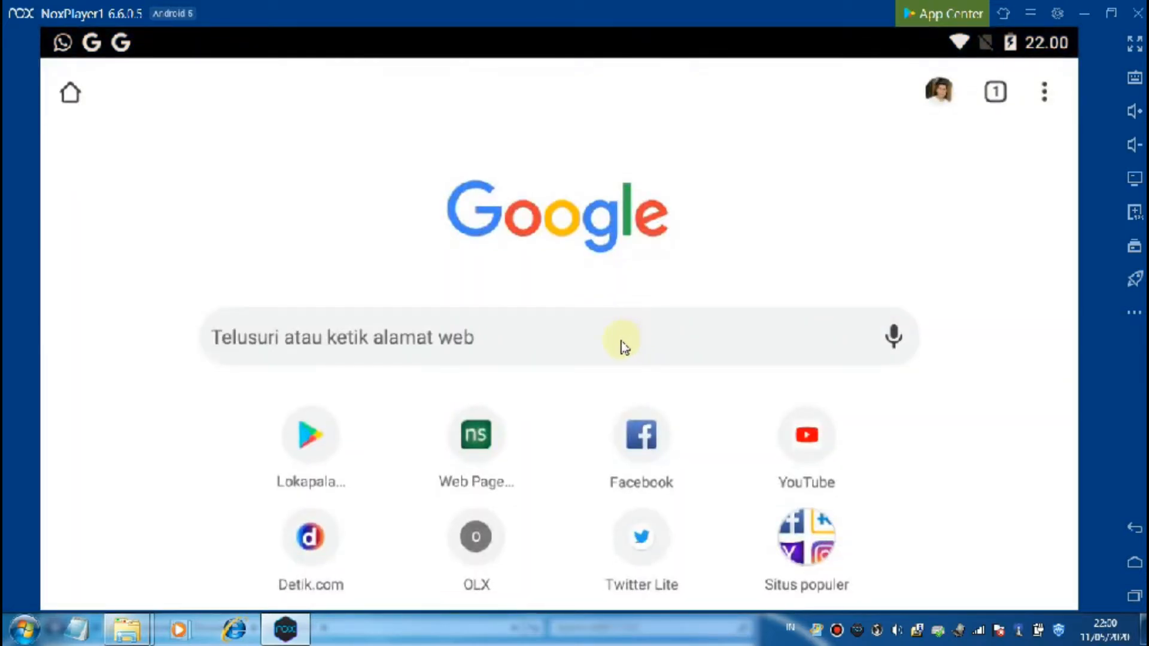
Step: Search Google for drive.com and open the Google Drive sign-in result
click(520, 338)
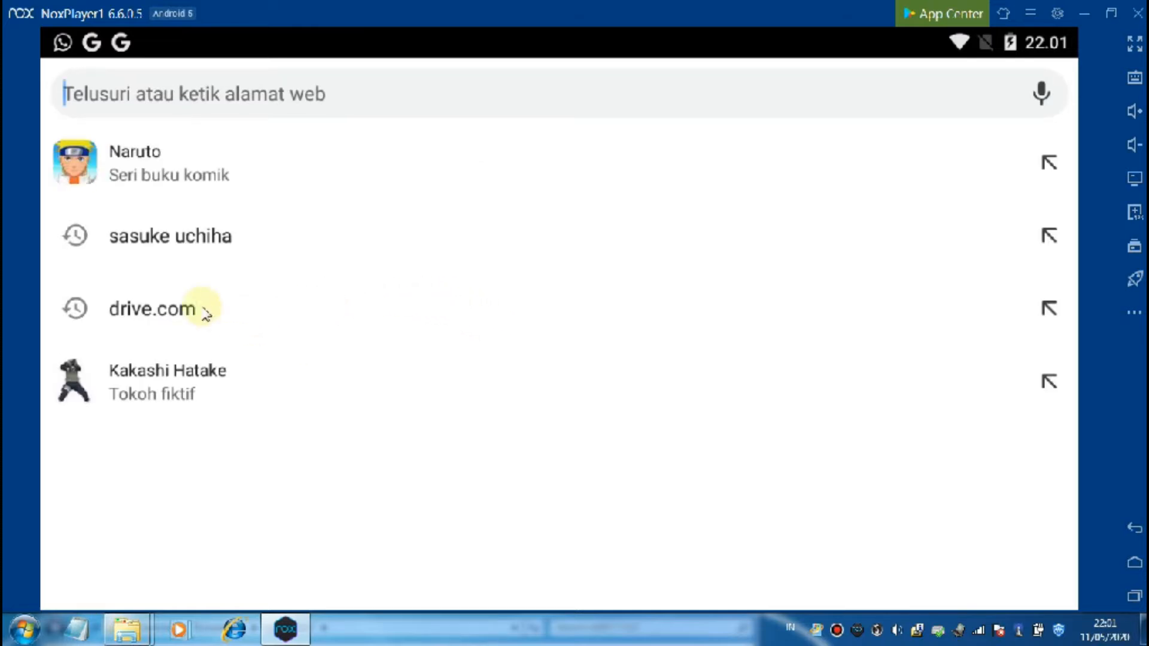
click(174, 312)
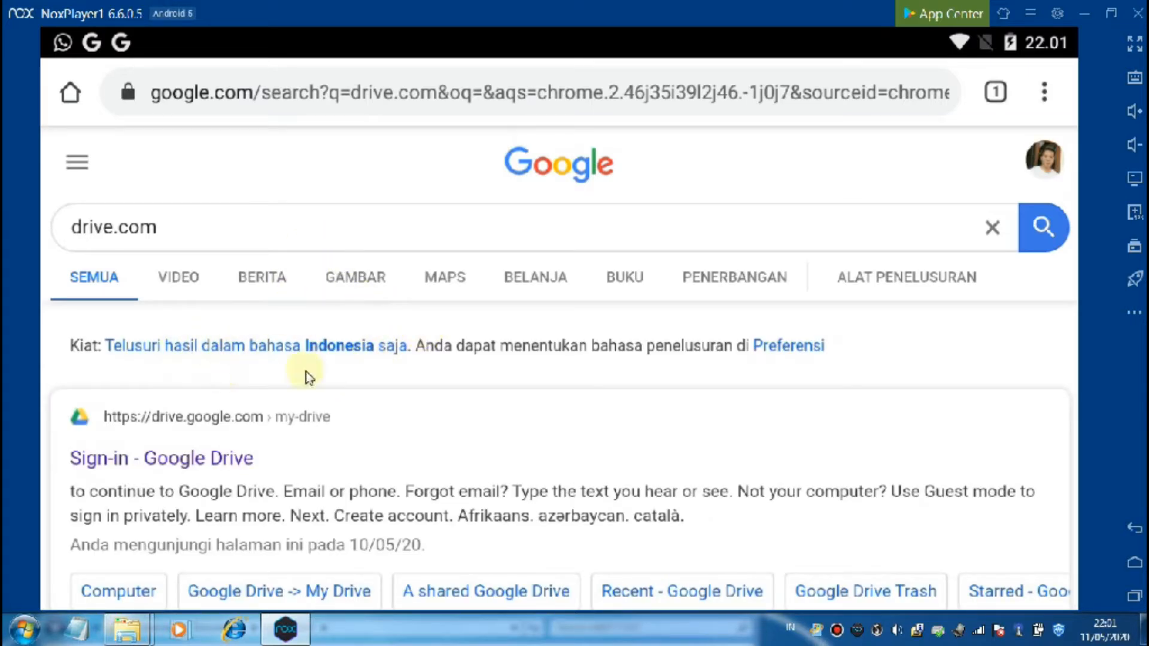
scroll(324, 466, down, 10)
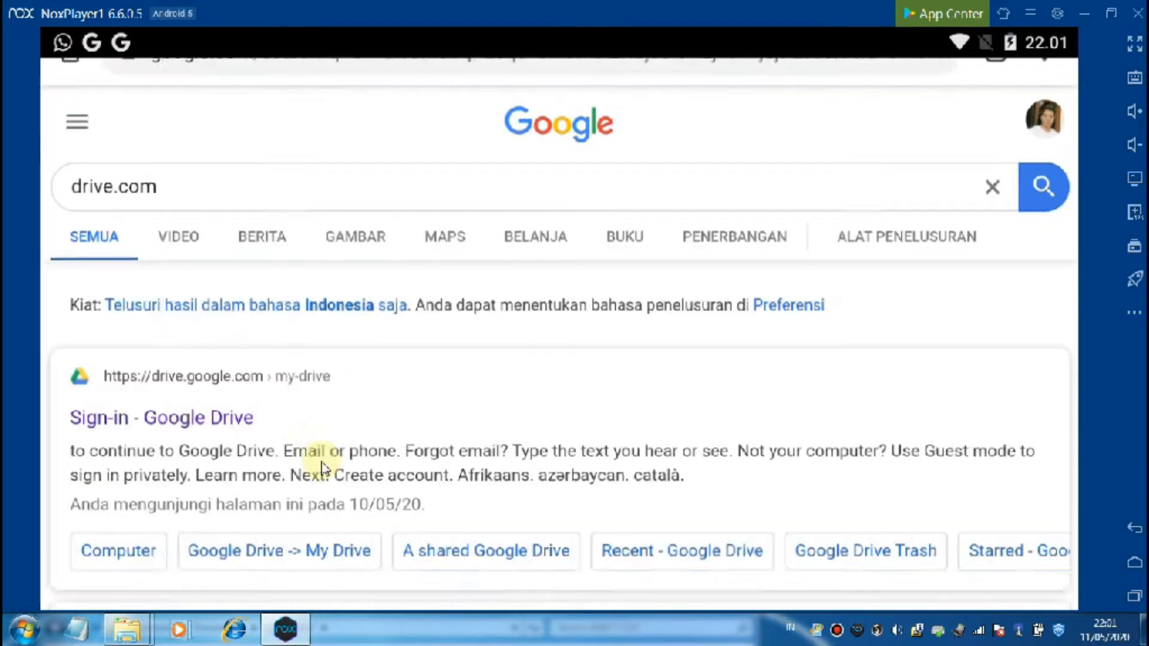
scroll(328, 461, up, 10)
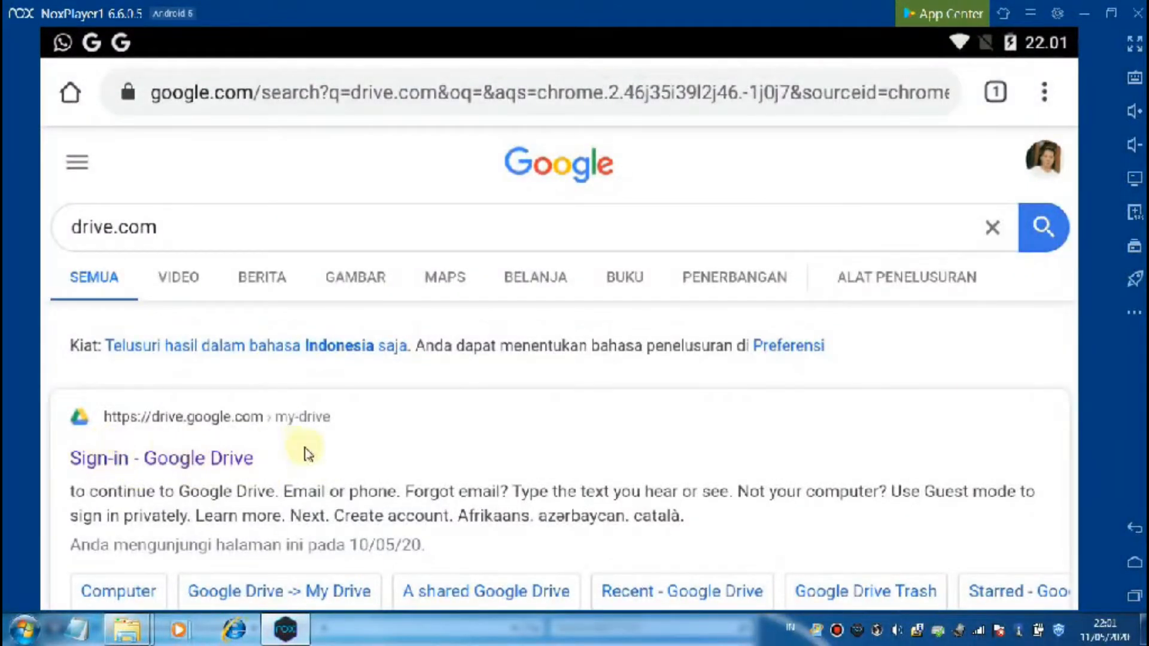
click(235, 462)
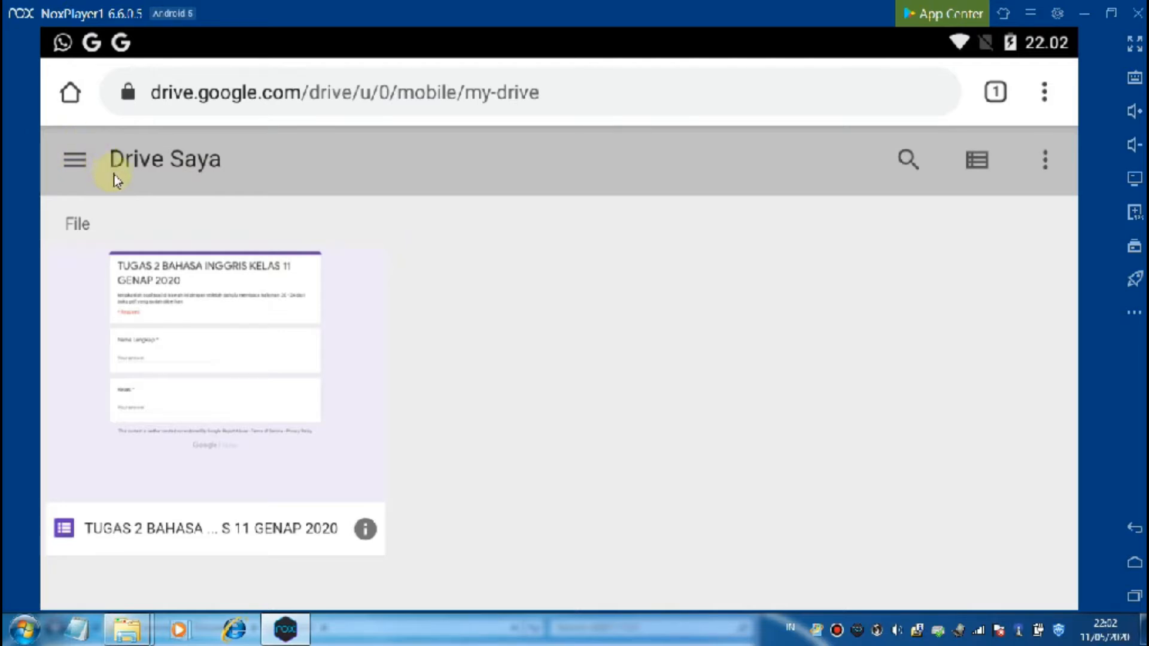
Step: Switch the mobile Google Drive page to its desktop version (Versi Desktop)
click(75, 160)
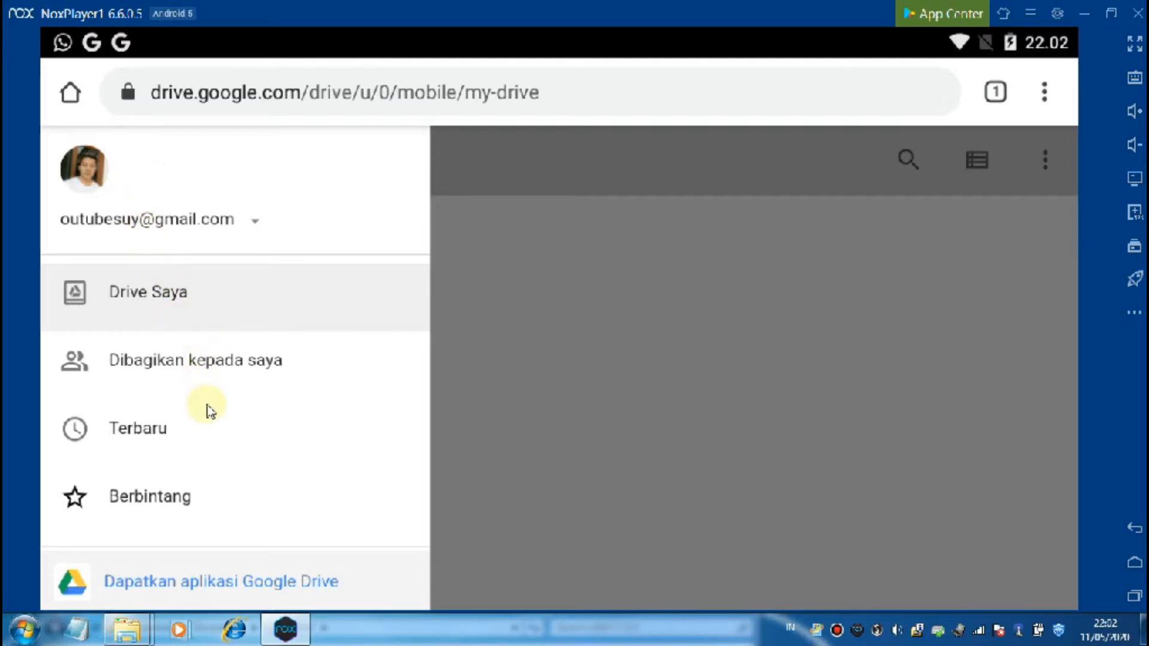
scroll(211, 407, down, 5)
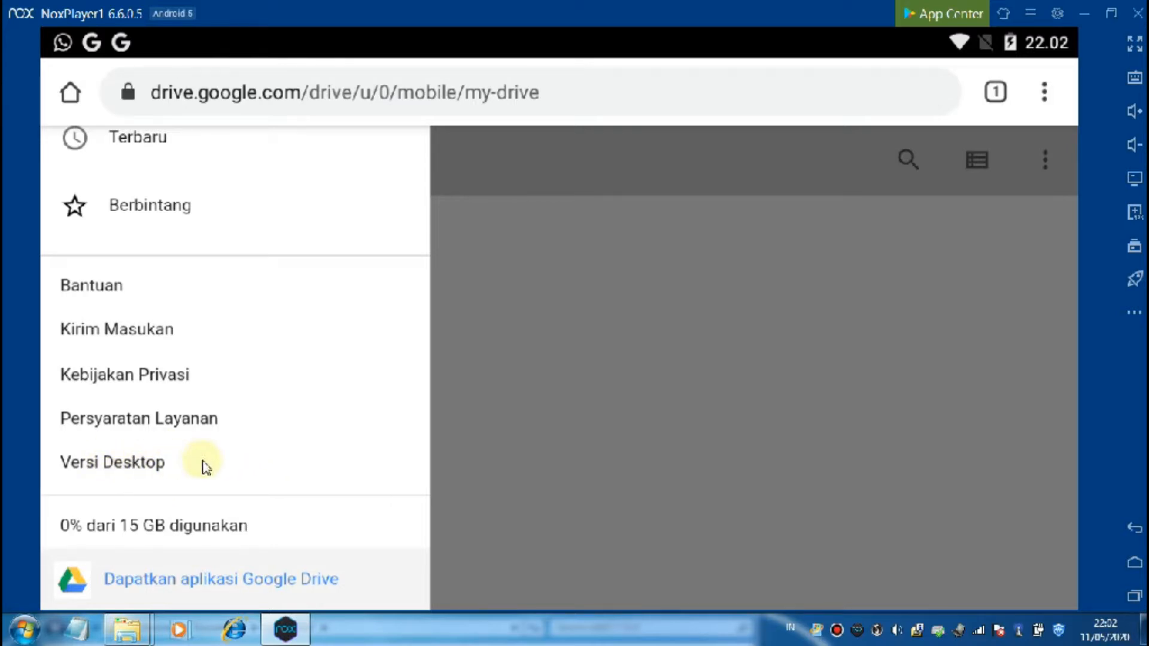
click(143, 466)
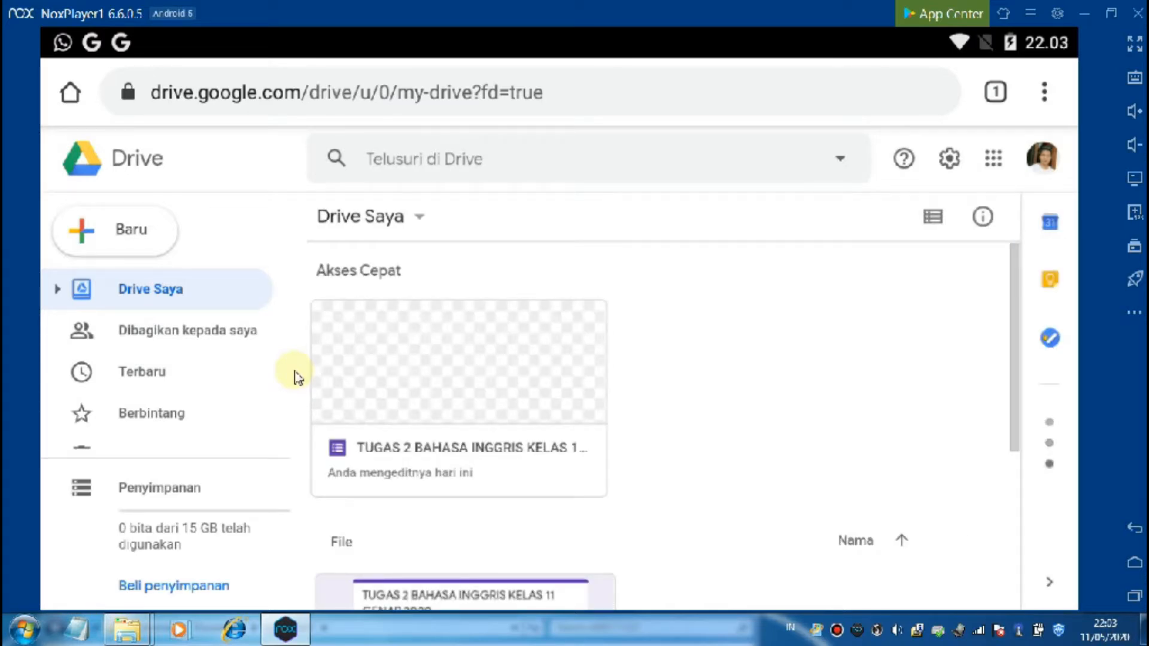
Step: Create a new blank Google Formulir in Drive Saya
scroll(297, 377, down, 4)
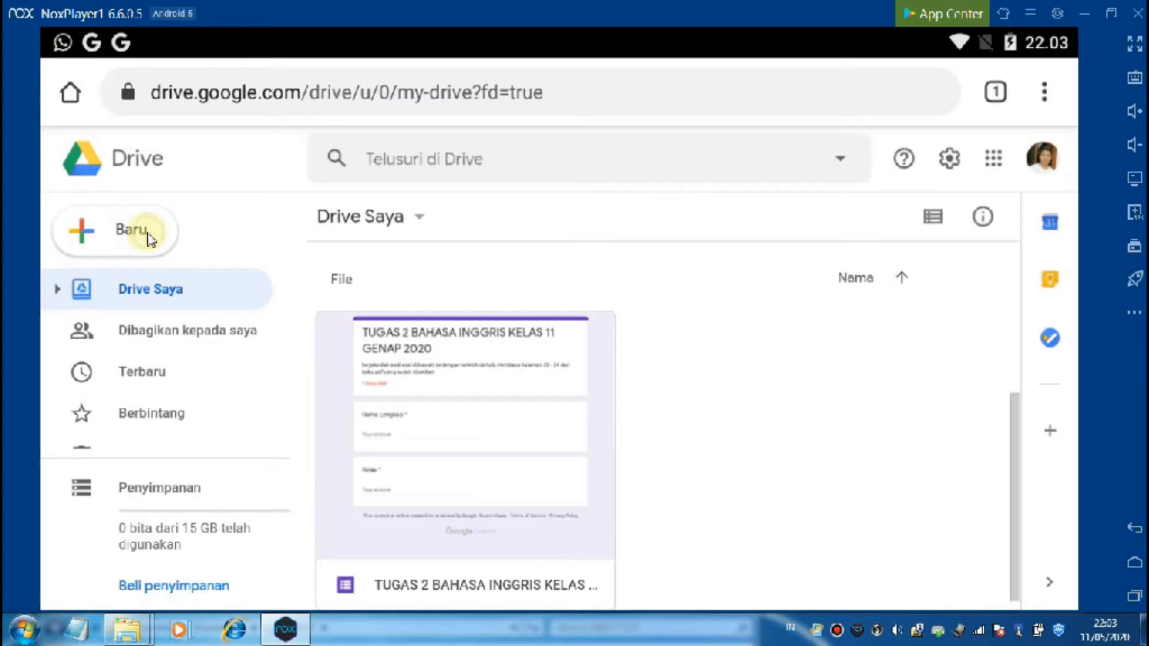
click(101, 243)
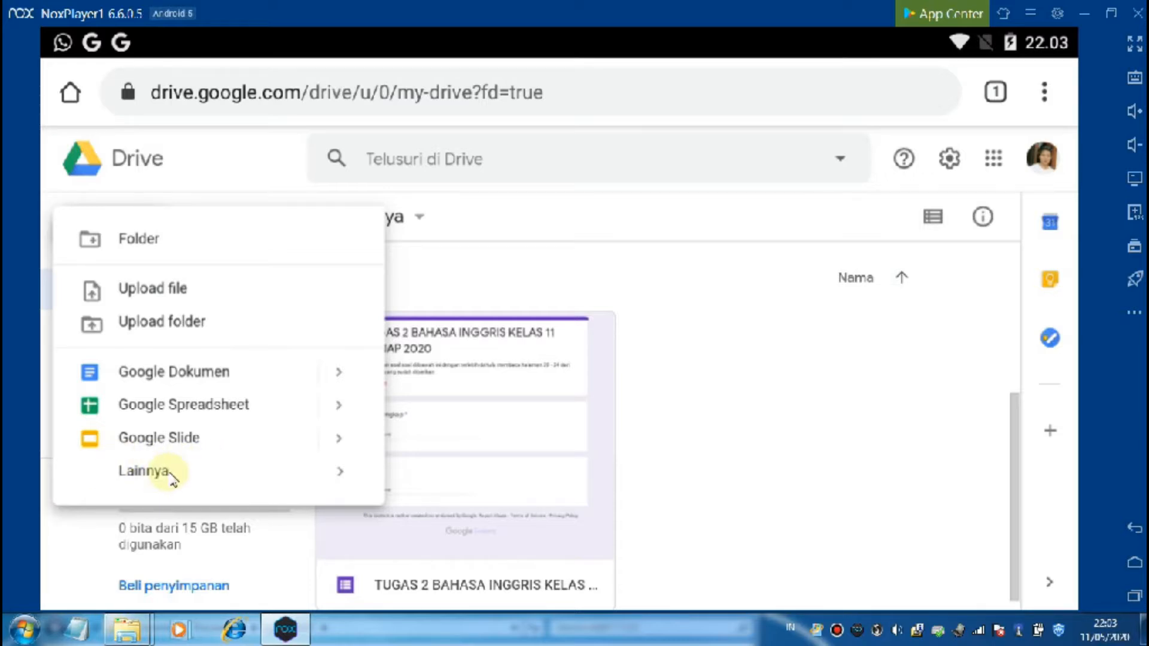
click(193, 469)
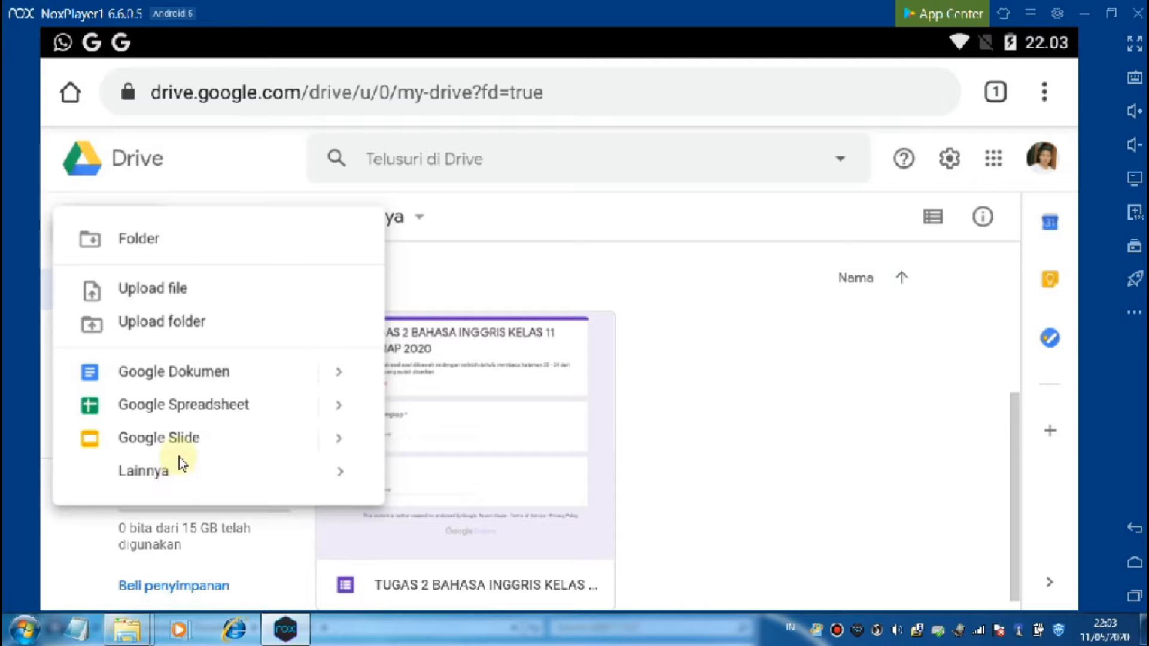
click(171, 476)
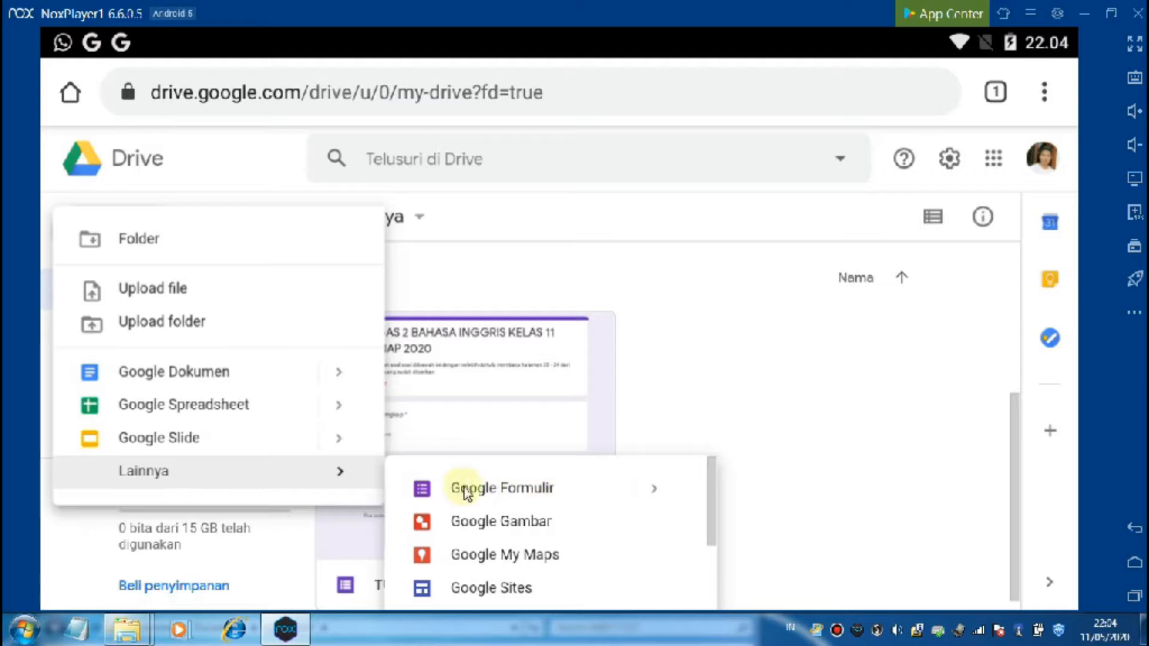
click(608, 490)
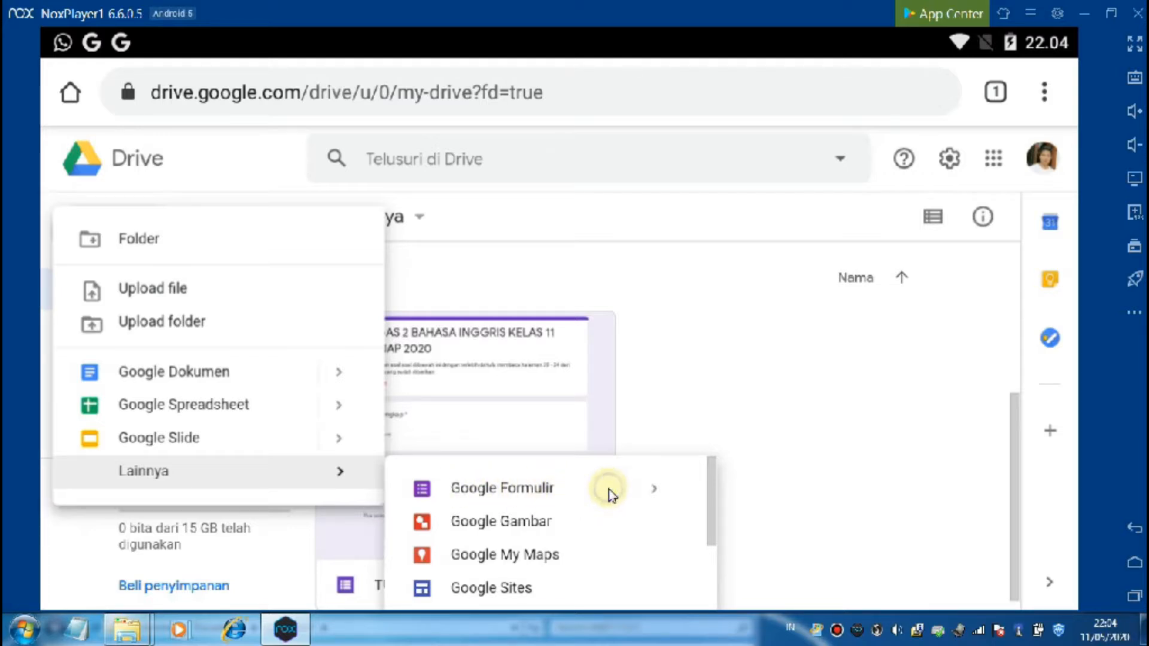
click(530, 493)
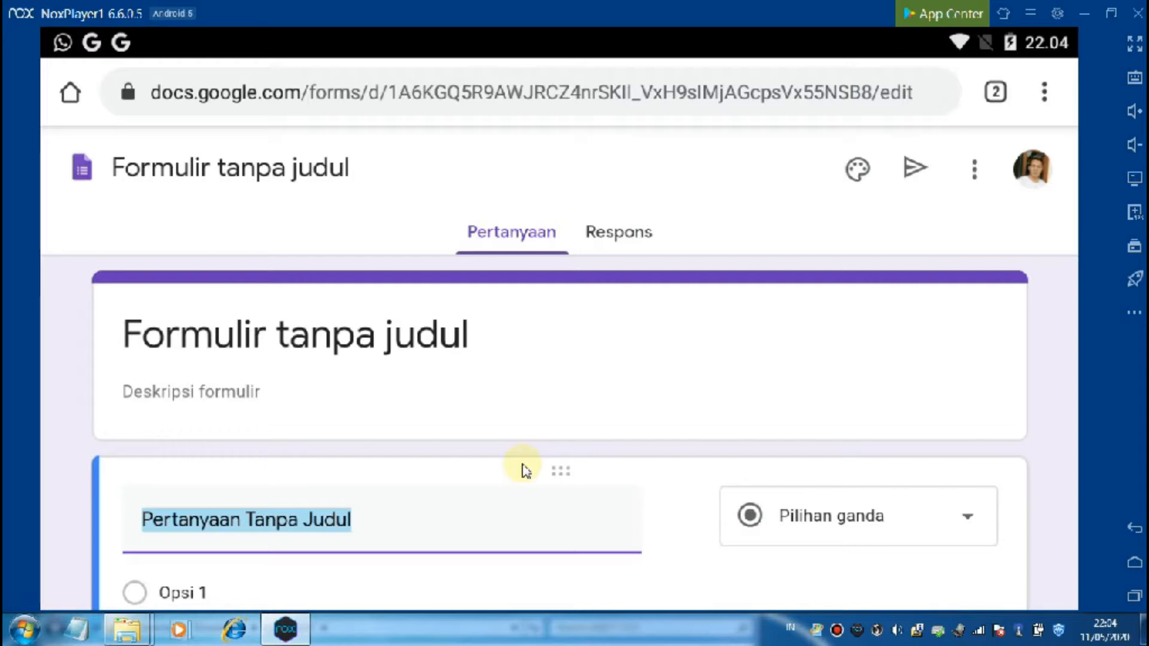
scroll(277, 392, down, 5)
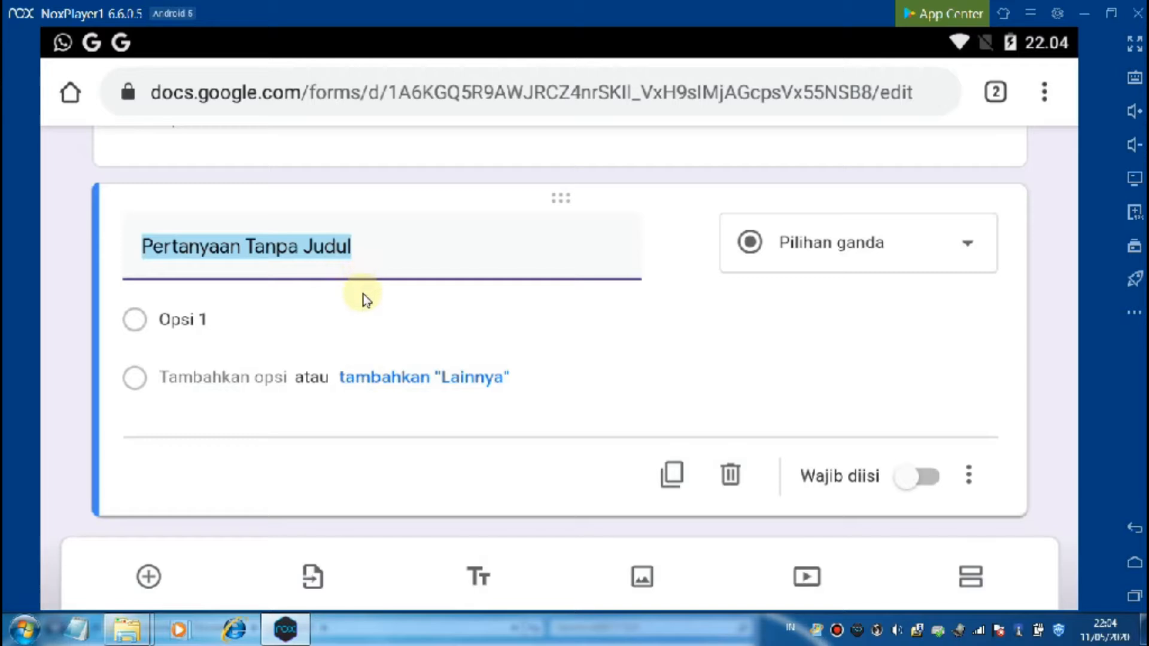
scroll(365, 287, up, 4)
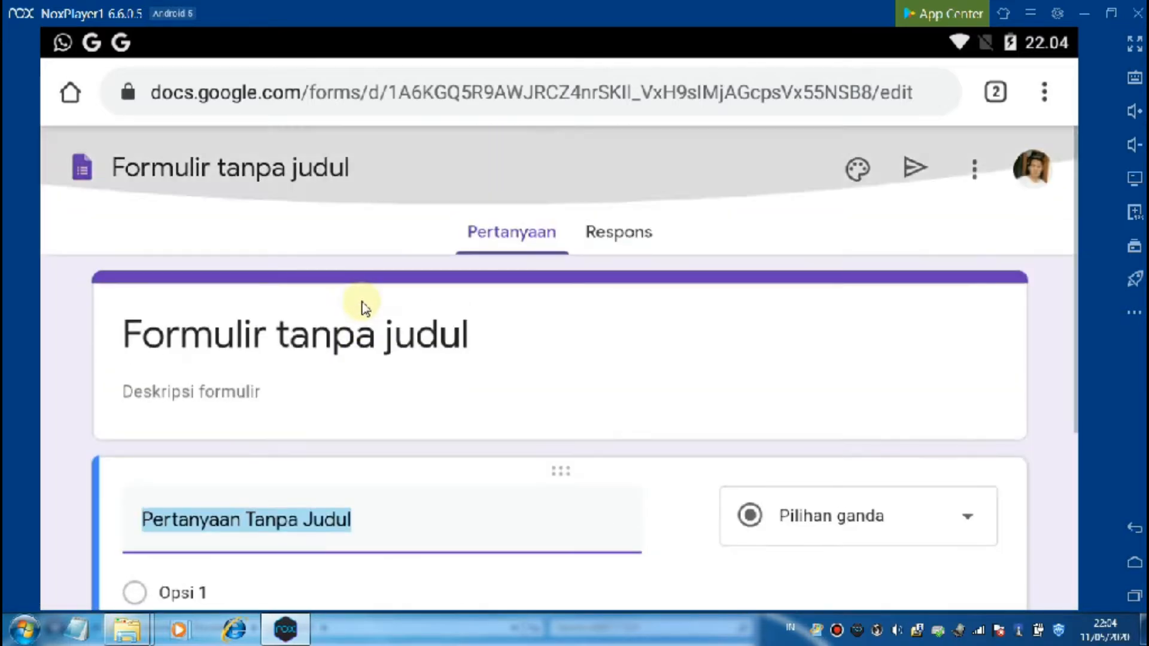
scroll(364, 310, down, 4)
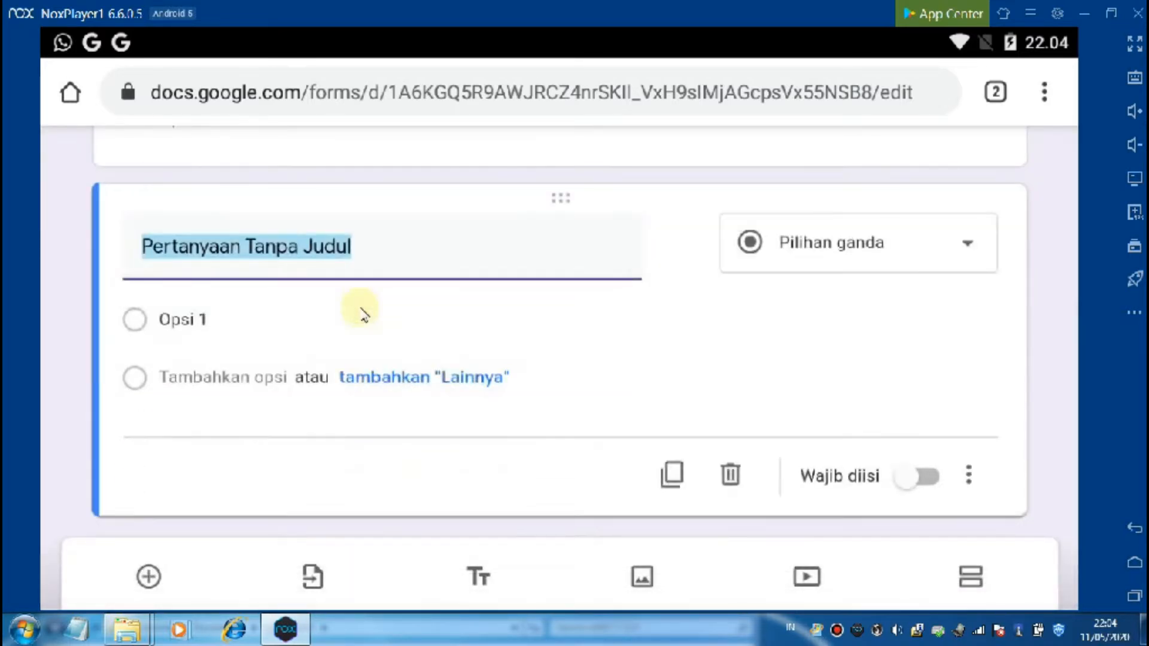
scroll(363, 313, up, 4)
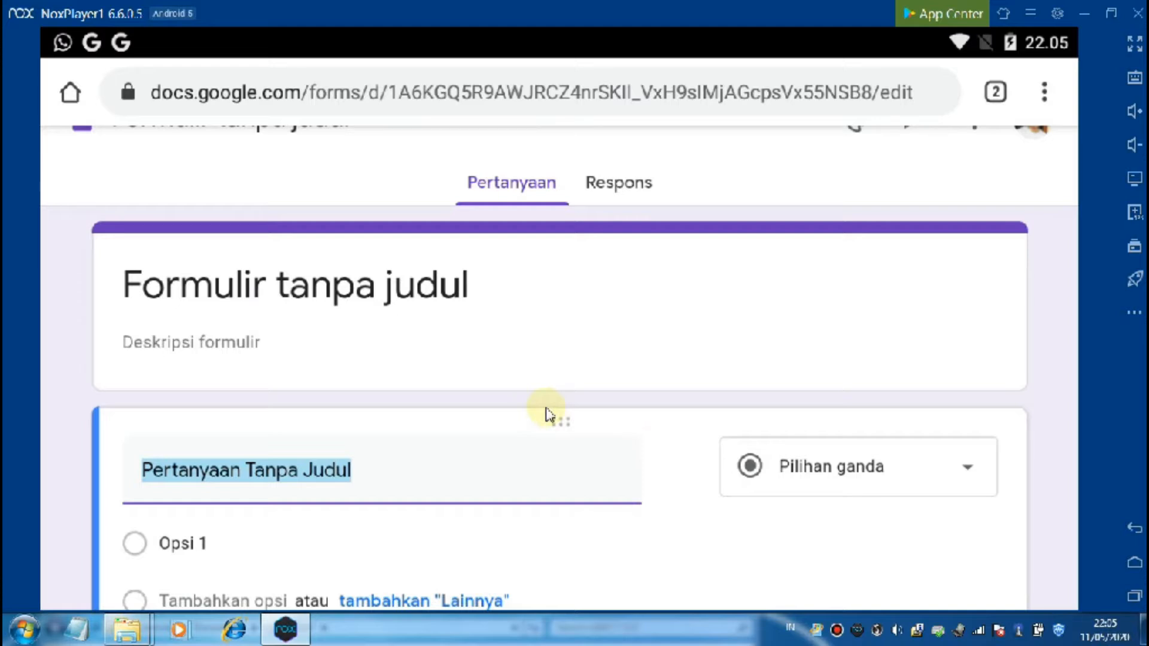
scroll(526, 347, up, 1)
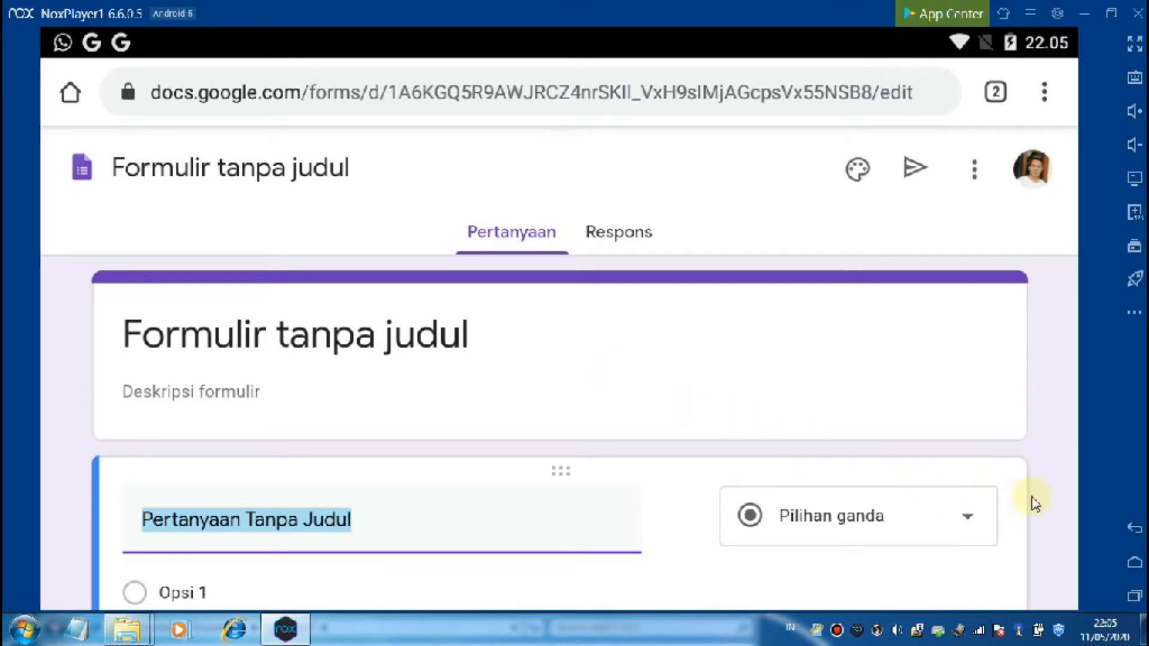
Step: Switch to the Writer document and copy its title line "Tugas Mata Pelajaran ngegombal kelas 12 semester genap 2020"
click(1135, 596)
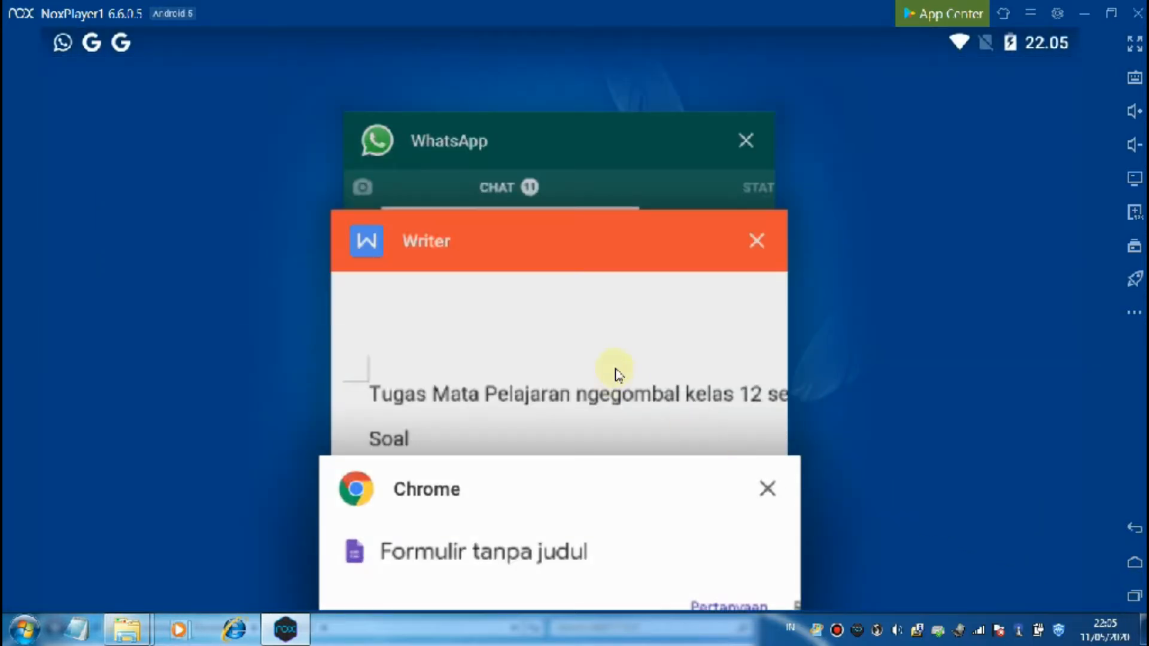
click(616, 374)
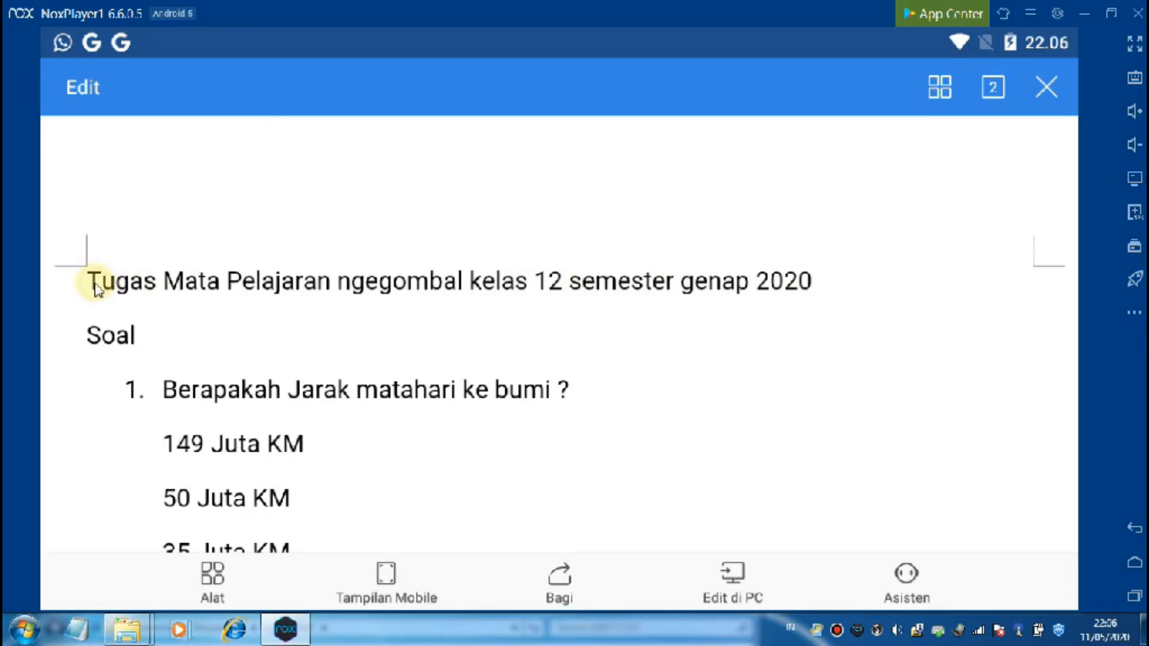
drag(96, 287, 812, 317)
key(ctrl+c)
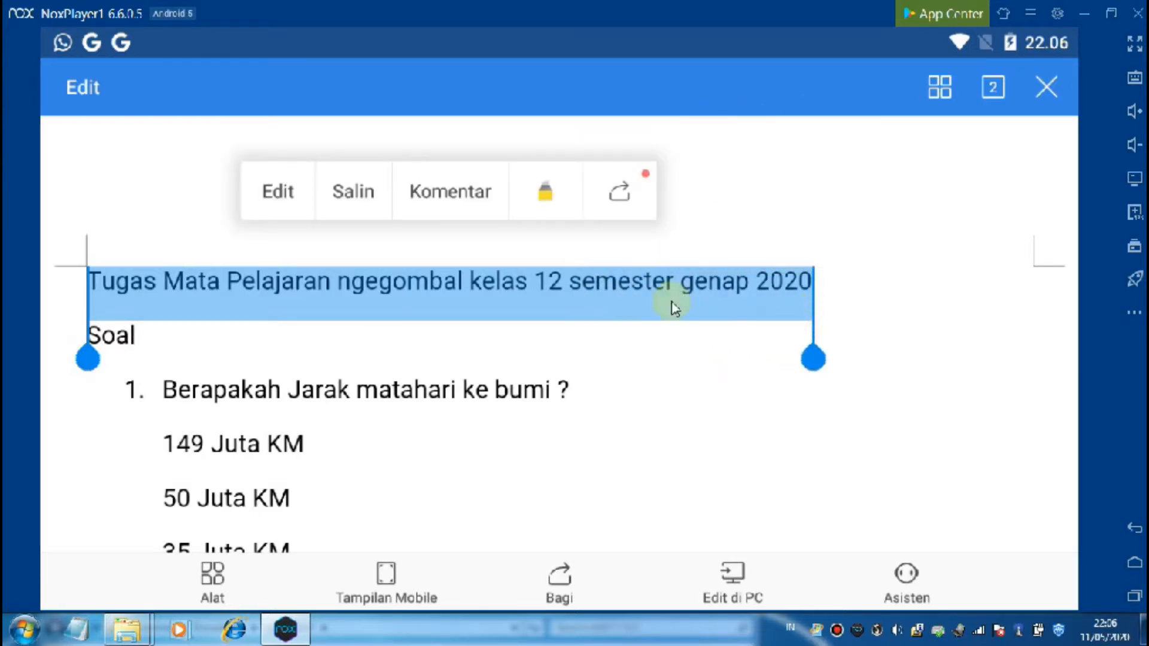
click(356, 196)
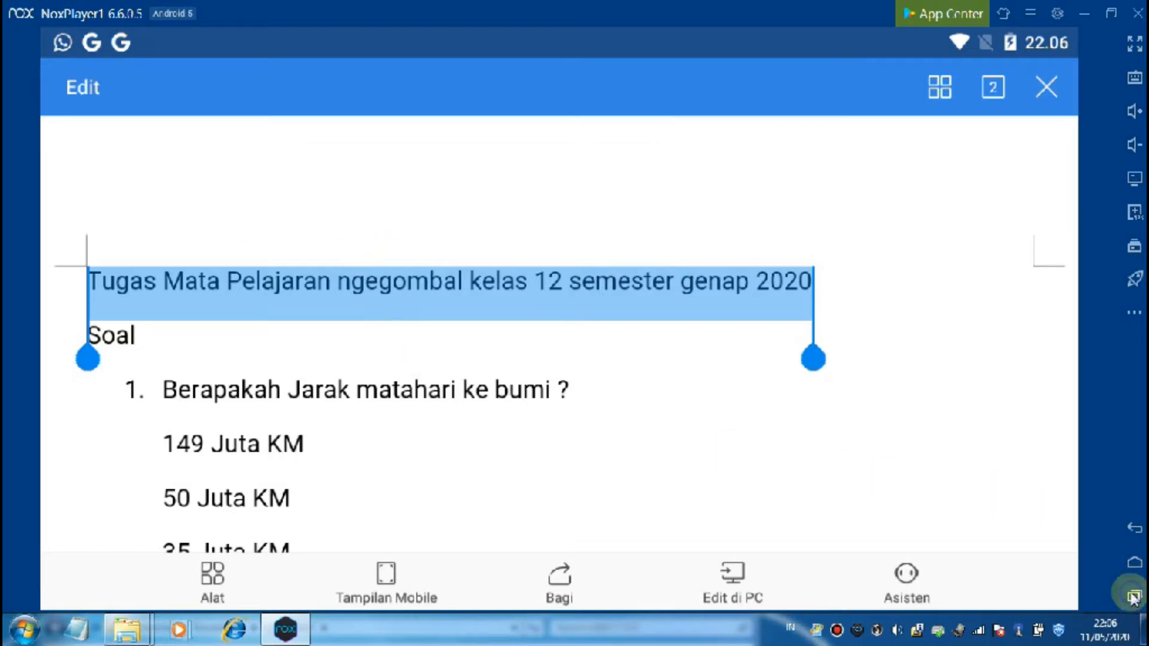
Step: Return to the form in Chrome and replace its title with the copied "Tugas Mata Pelajaran ngegombal kelas 12 semester genap 2020"
click(1132, 594)
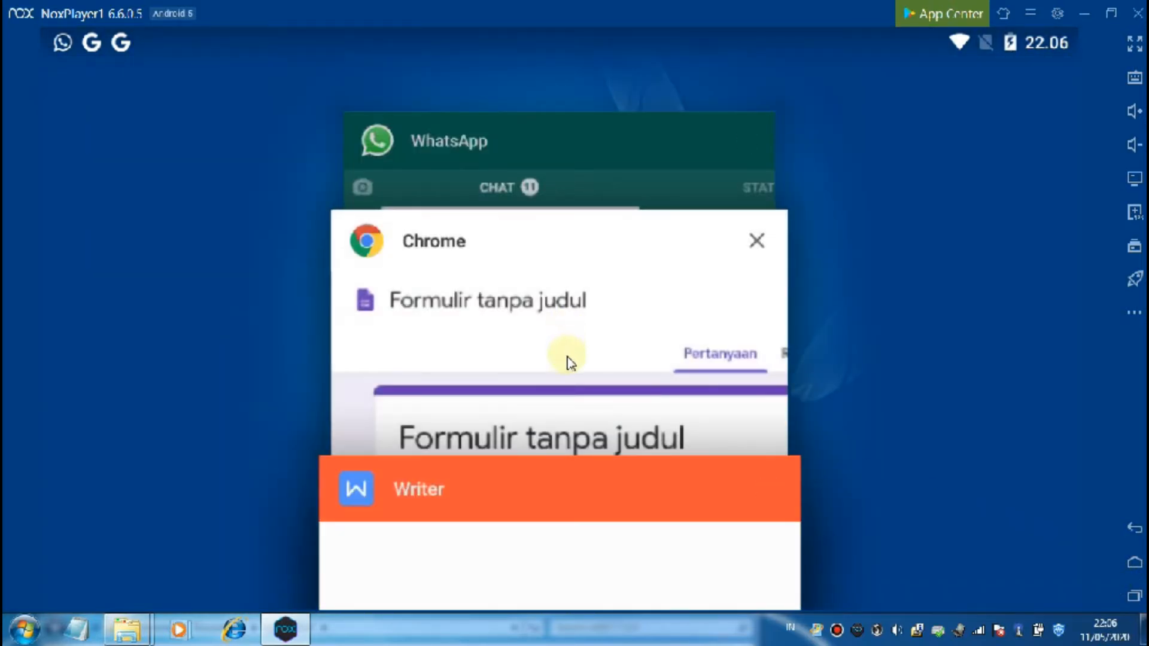
click(572, 374)
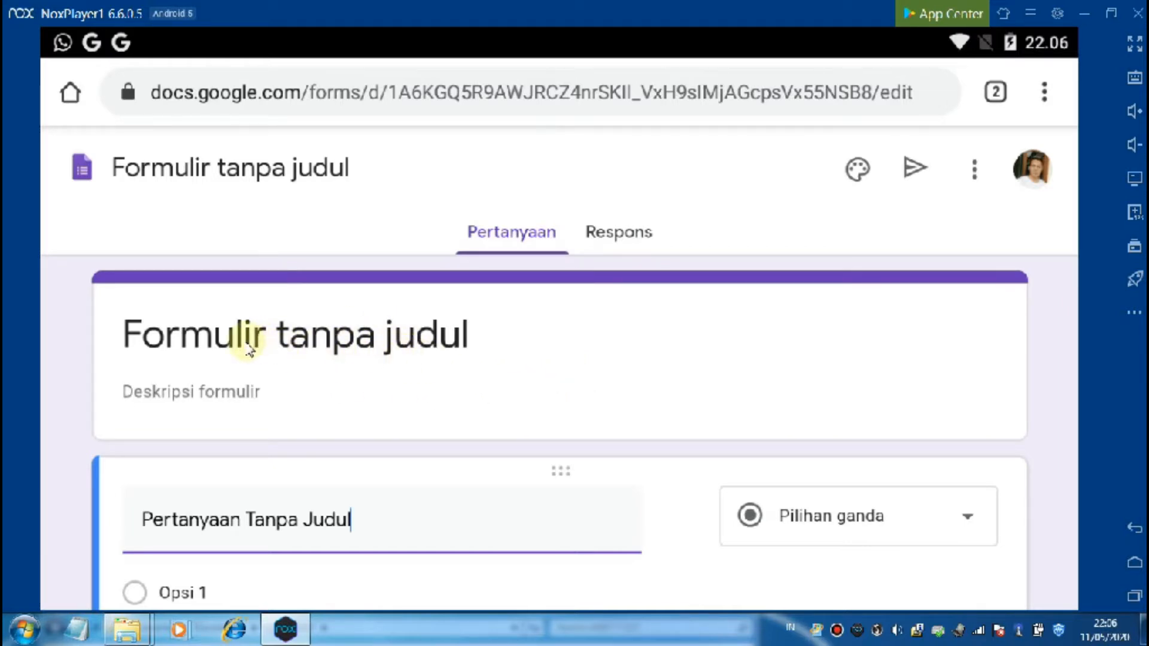
click(475, 345)
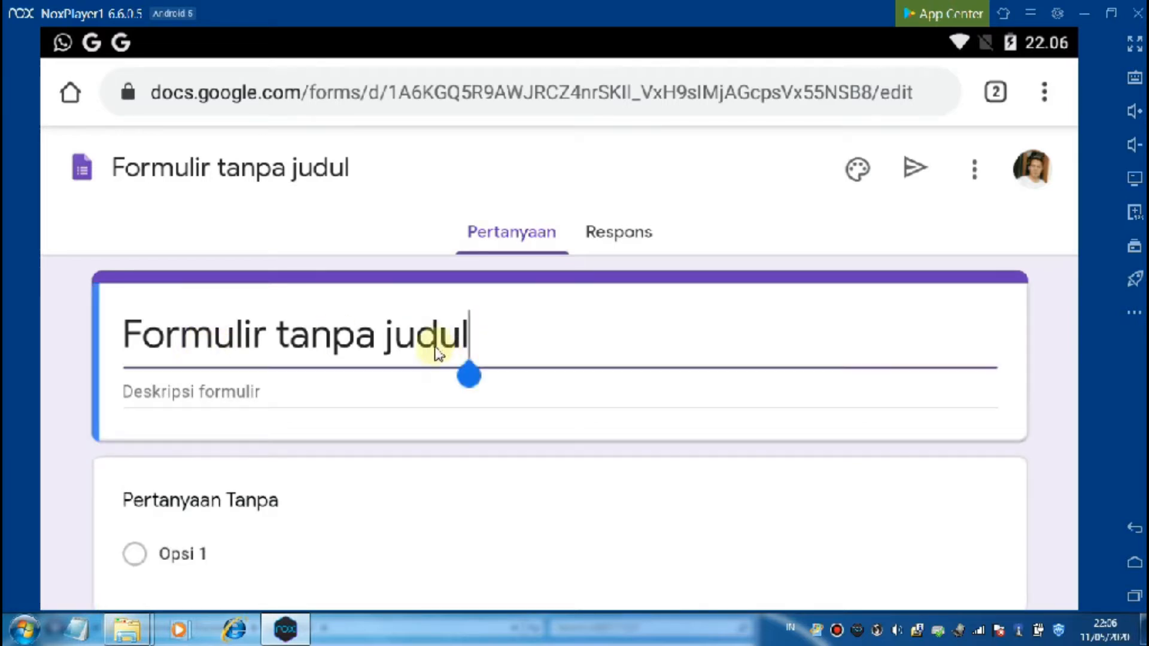
key(BackSpace)
key(BackSpace)
key(BackSpace)
key(BackSpace)
key(BackSpace)
key(BackSpace)
key(BackSpace)
key(BackSpace)
key(BackSpace)
key(BackSpace)
key(BackSpace)
key(BackSpace)
key(BackSpace)
key(BackSpace)
key(BackSpace)
key(BackSpace)
key(BackSpace)
key(BackSpace)
key(BackSpace)
key(BackSpace)
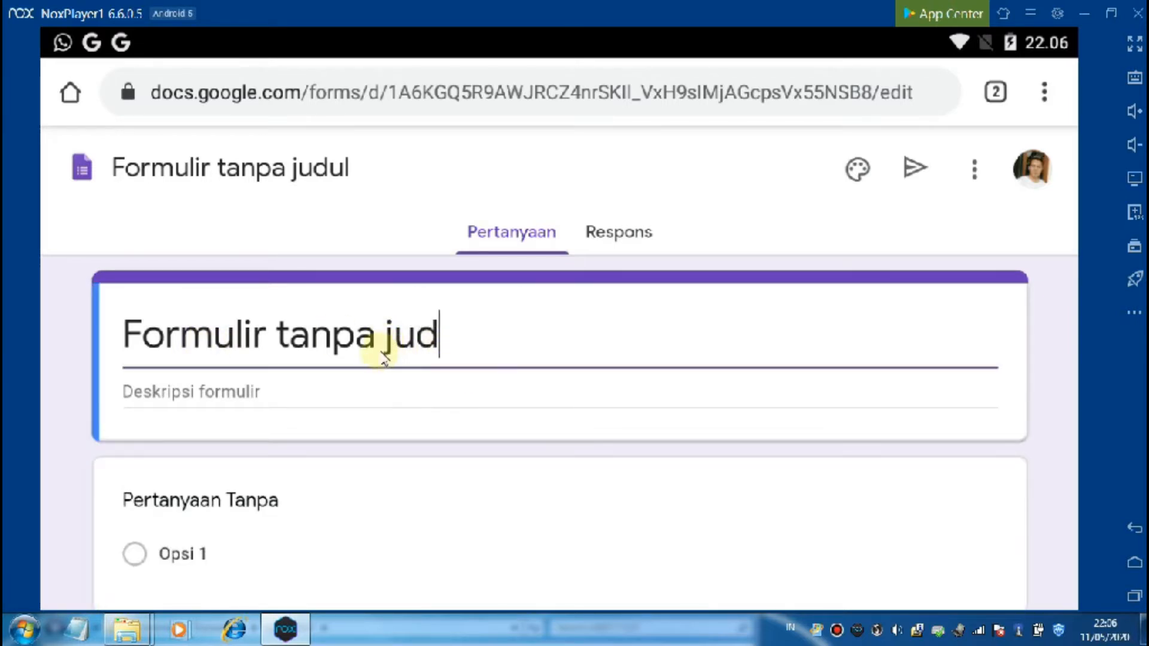
click(271, 336)
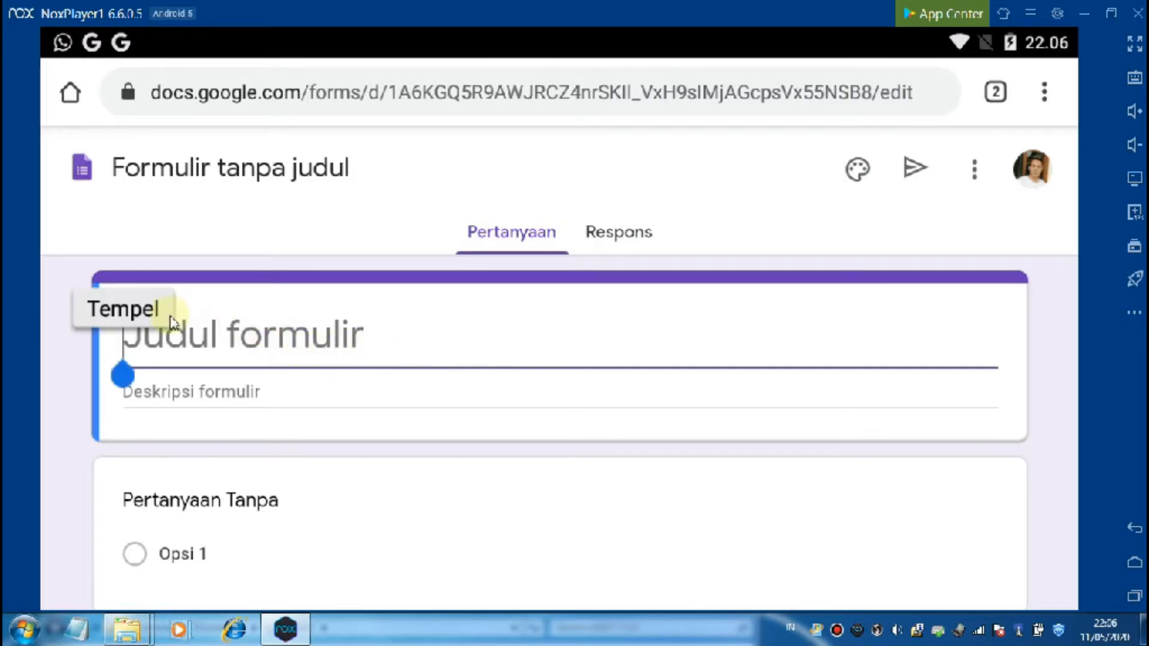
click(141, 308)
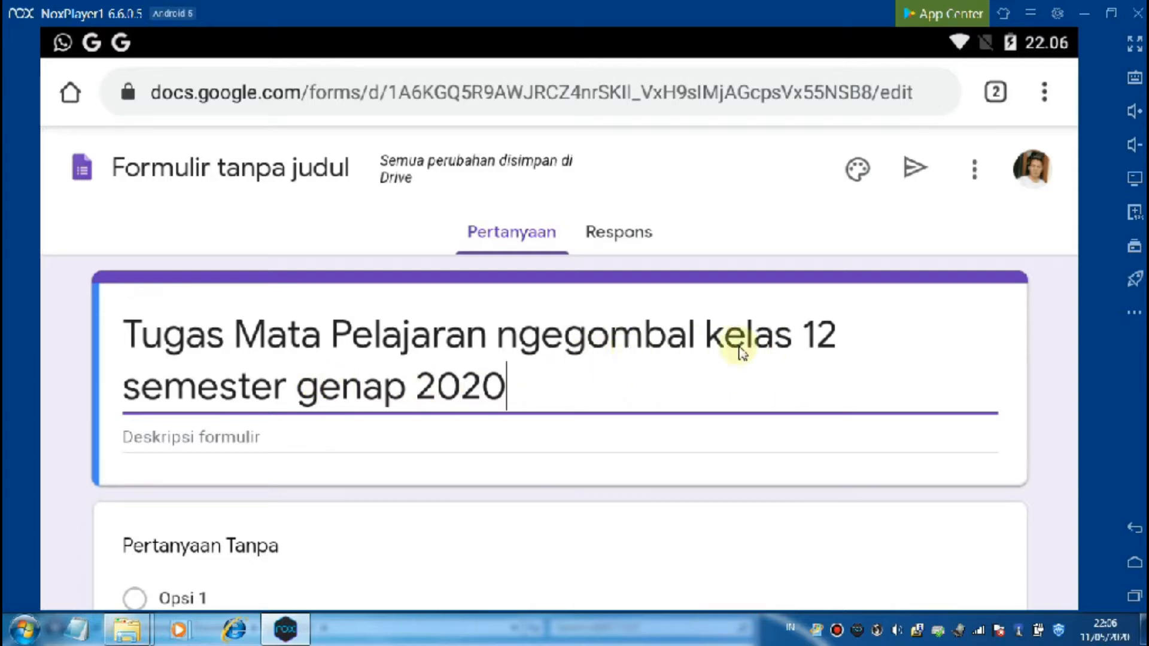
Step: Change the class number in the form title to 17
click(840, 332)
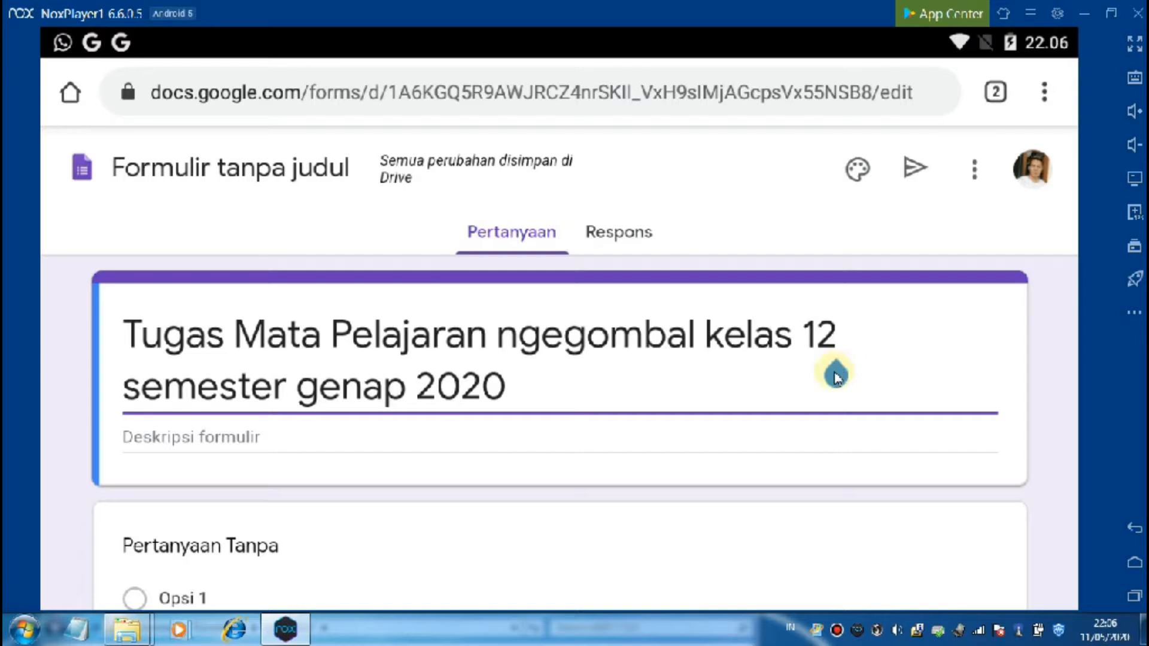
key(BackSpace)
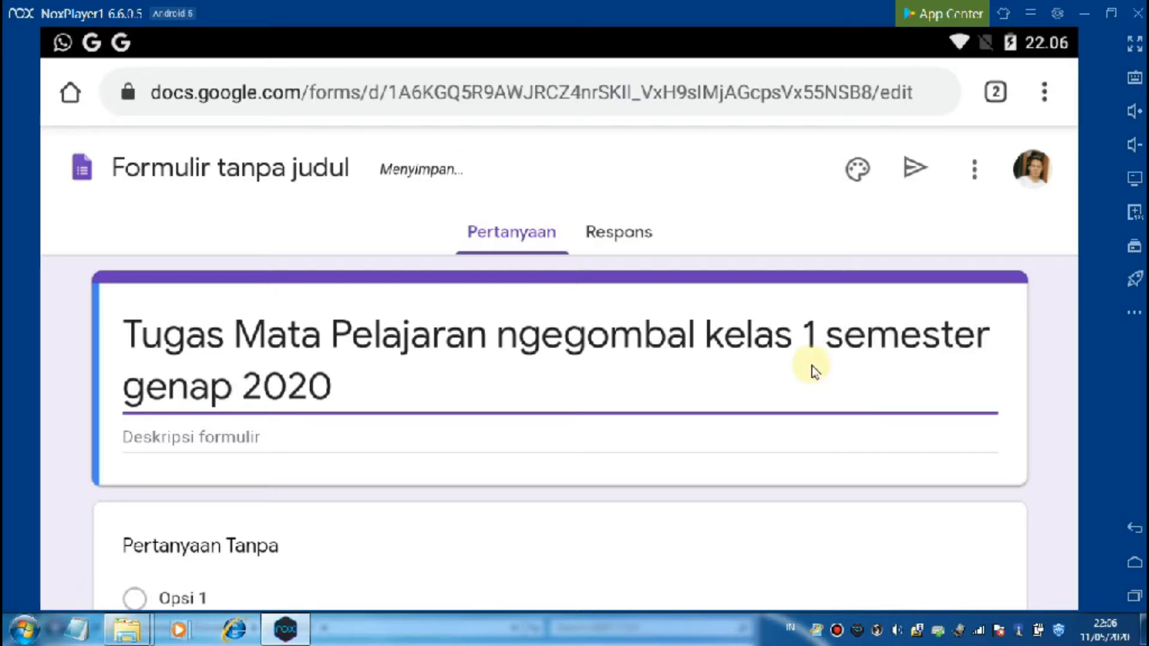
text(7)
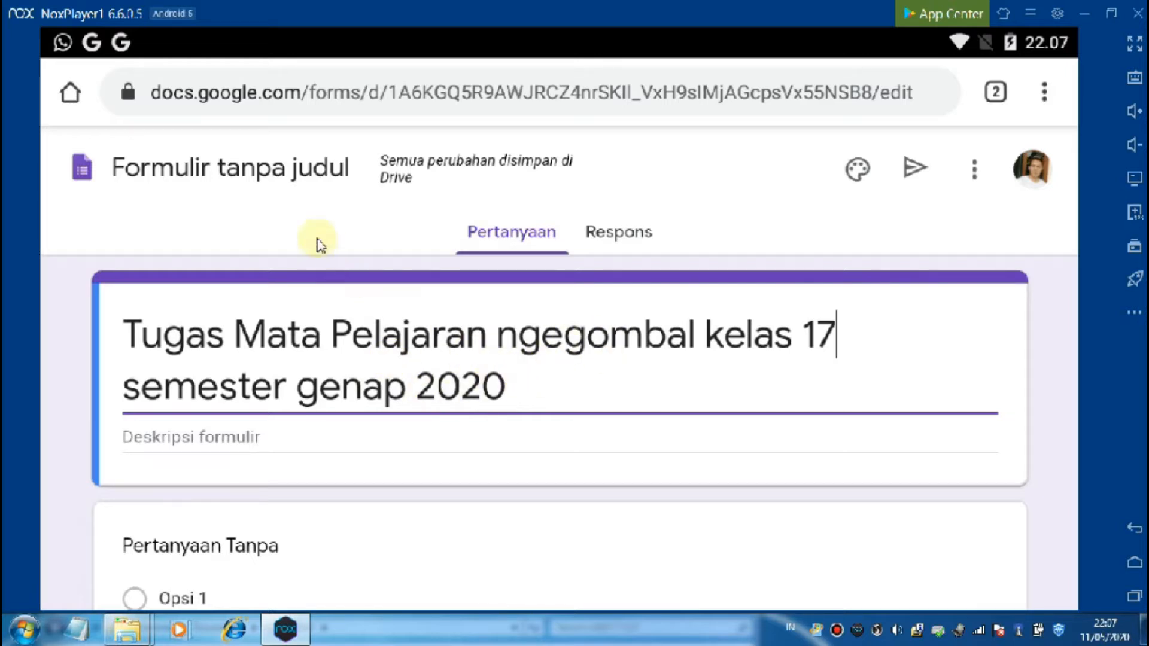
Step: Name the untitled form file after its title, "Tugas Mata Pelajaran ngegombal kelas 17 semester genap 2020"
click(295, 185)
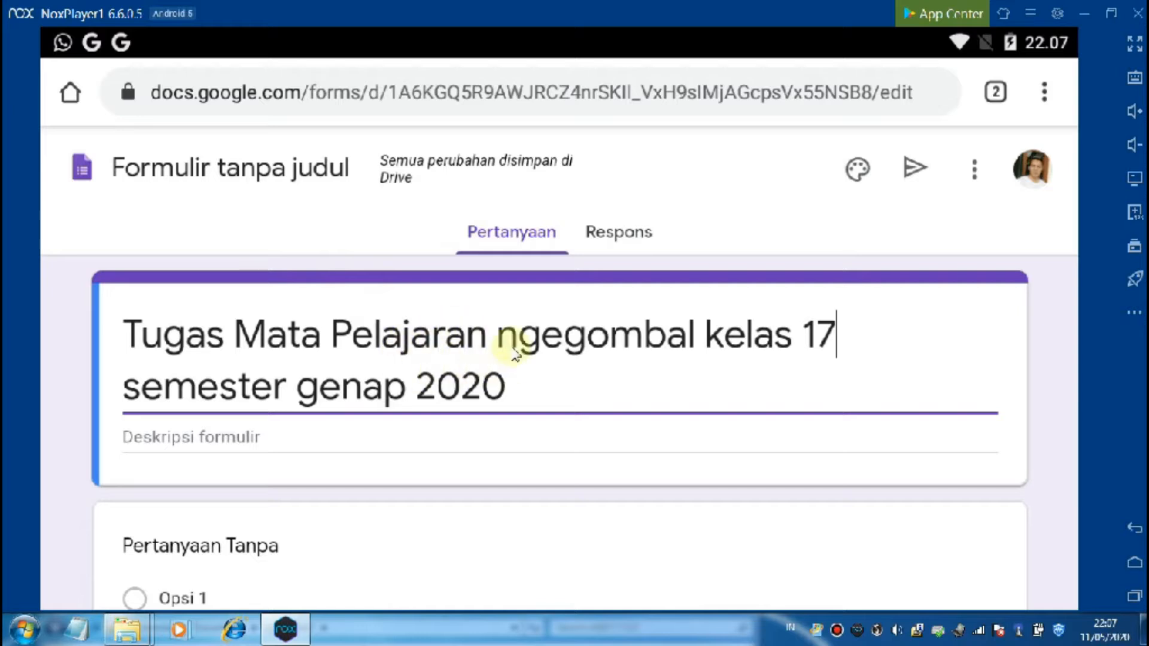
click(264, 180)
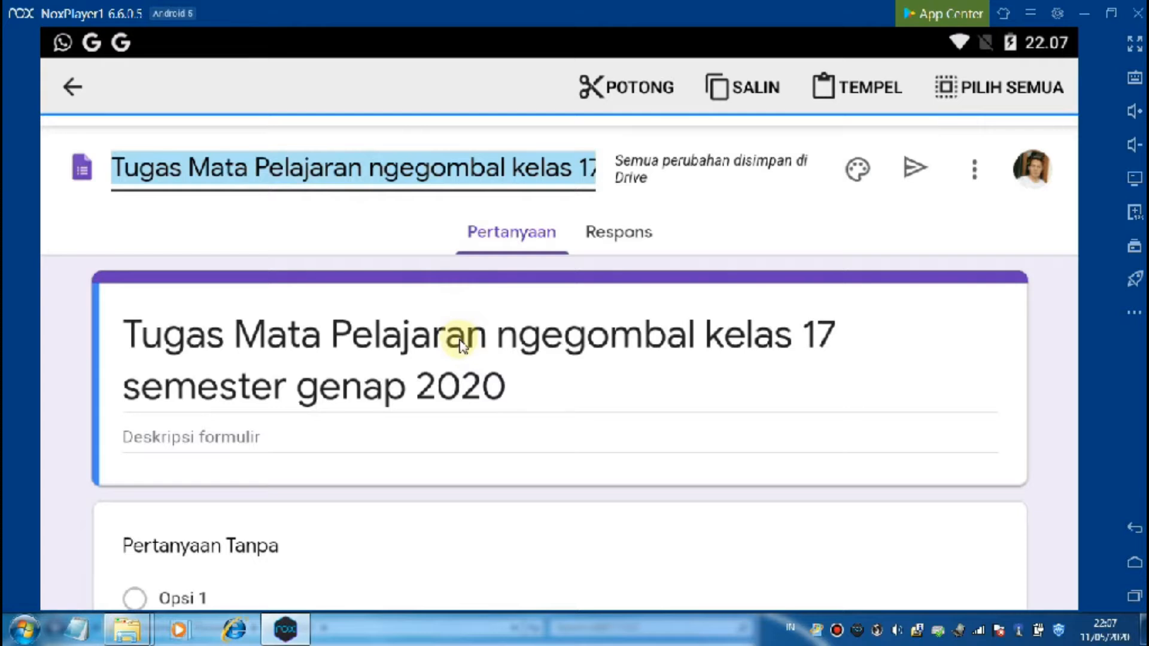
click(587, 386)
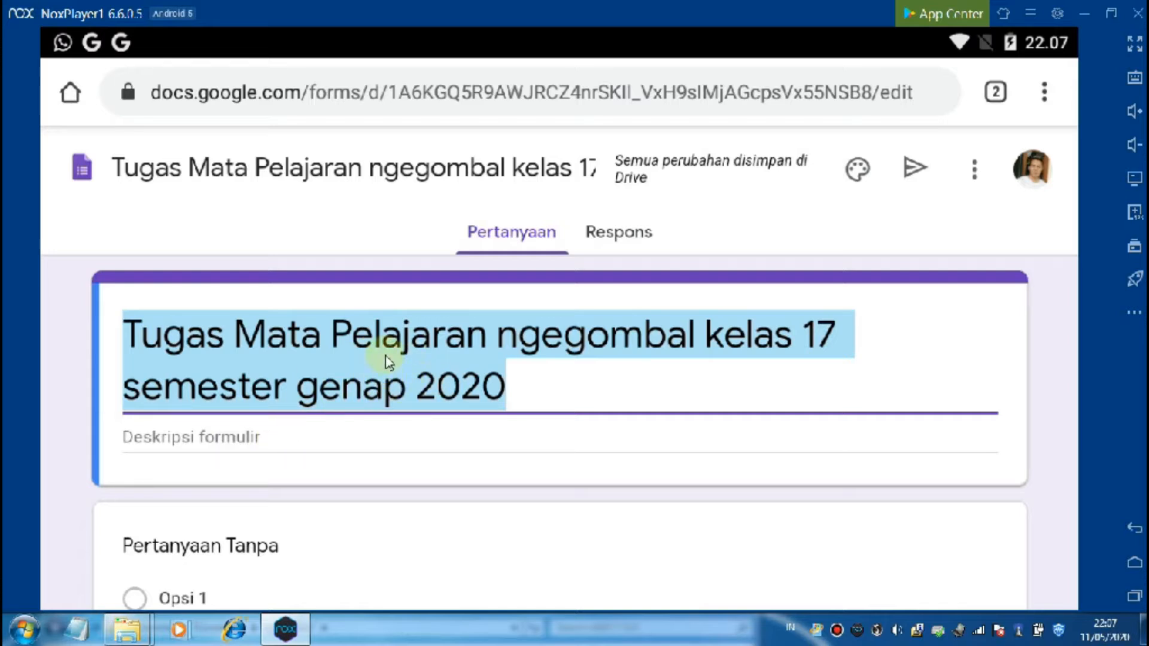
Step: Enter the form description "kerjakanlah soal soal dibawah ini setelah kalian membaca halaman 20 dari buku pdf yang sudah diberikan sebelumnya."
click(237, 458)
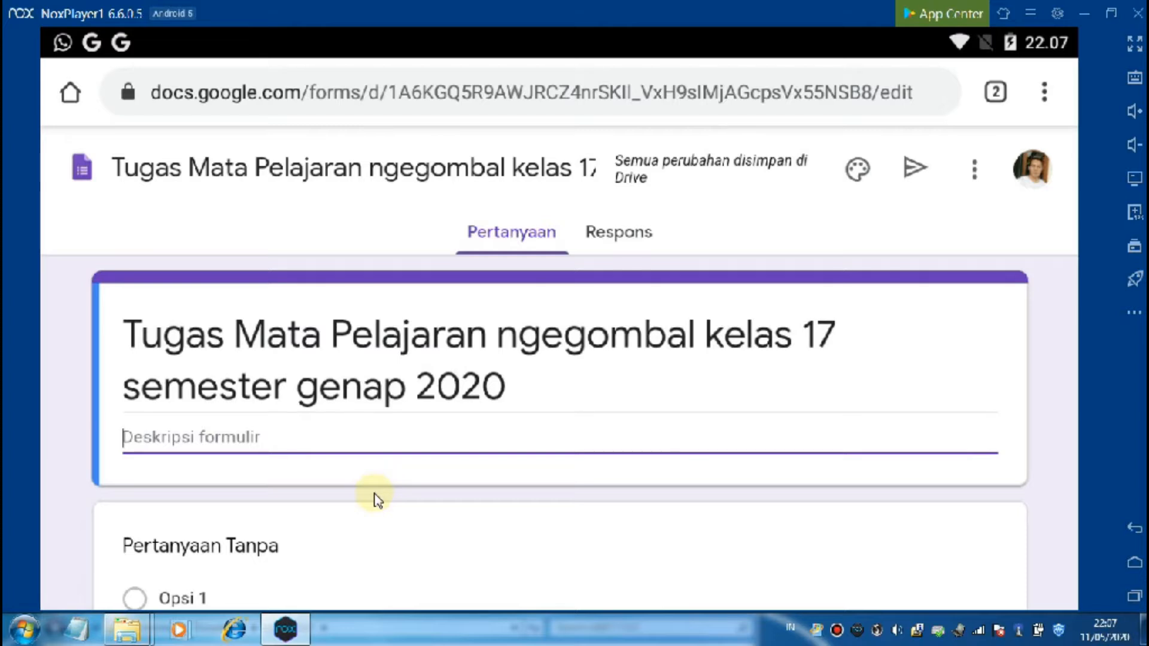
text(ker)
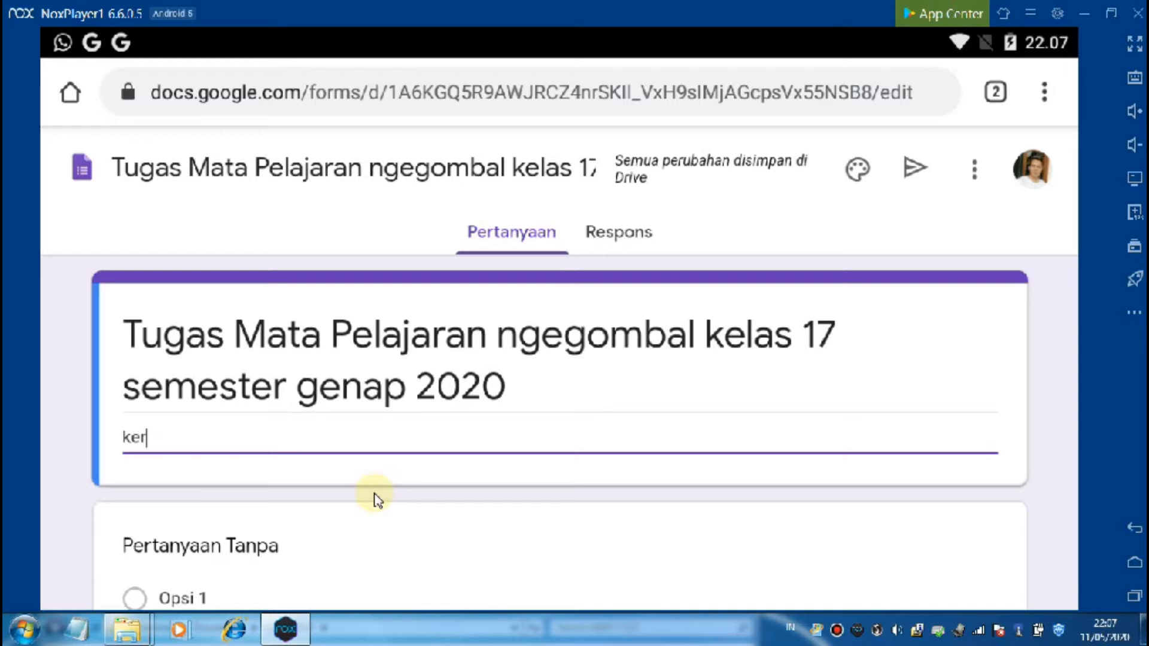
text(jakanlah)
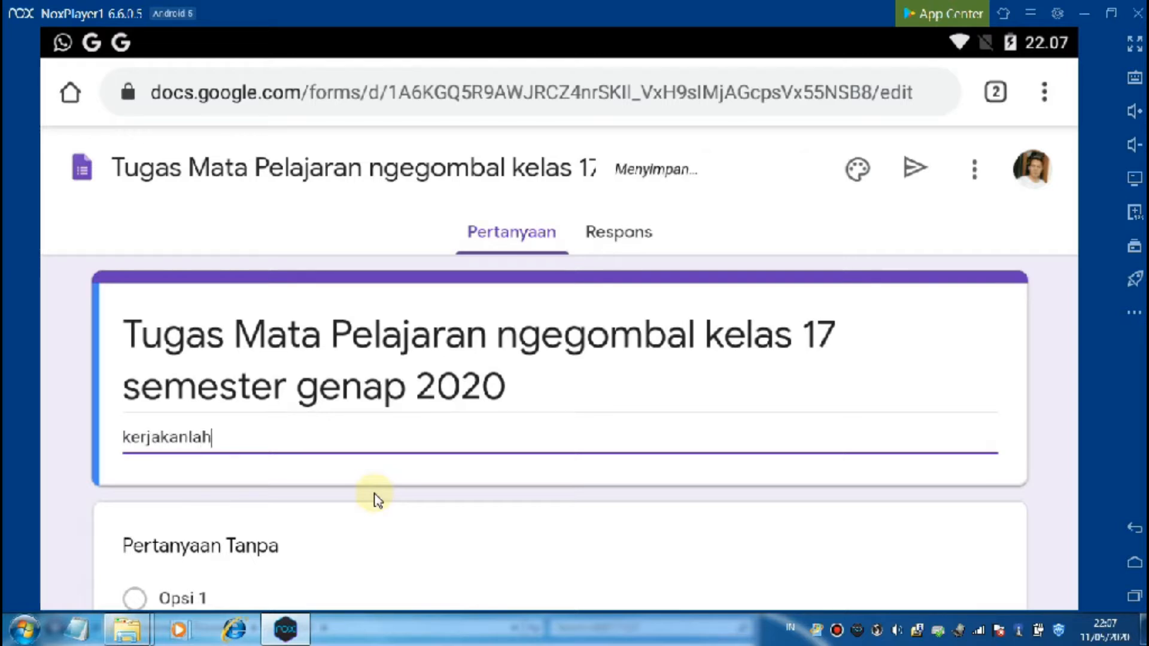
text( soal soal )
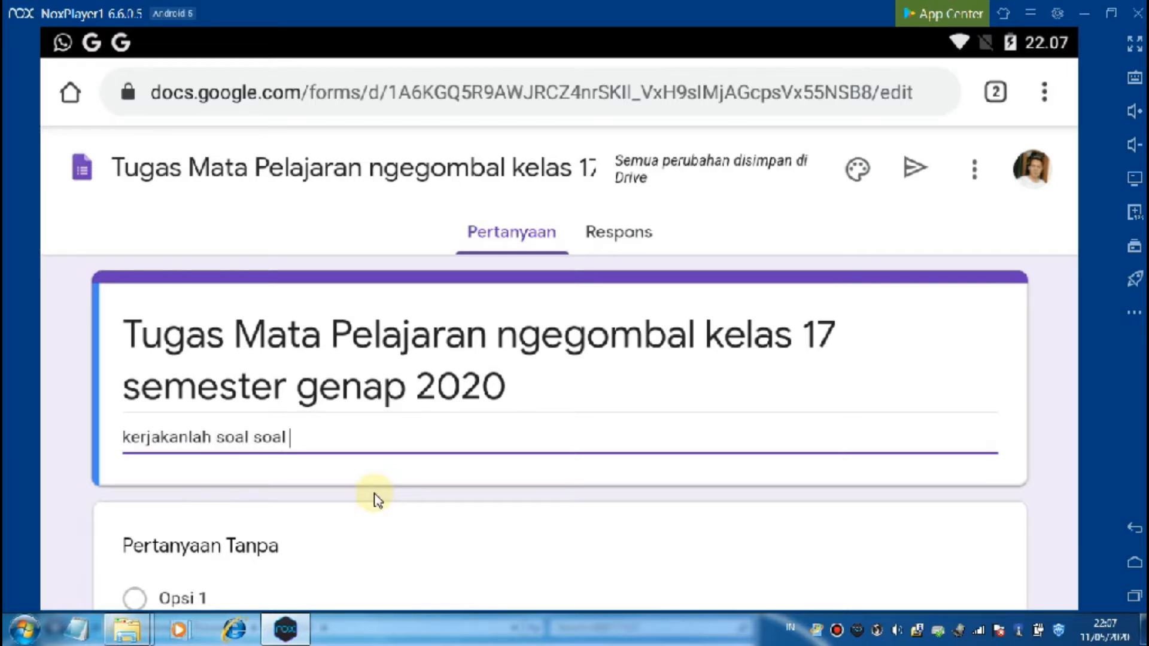
text(dibawa)
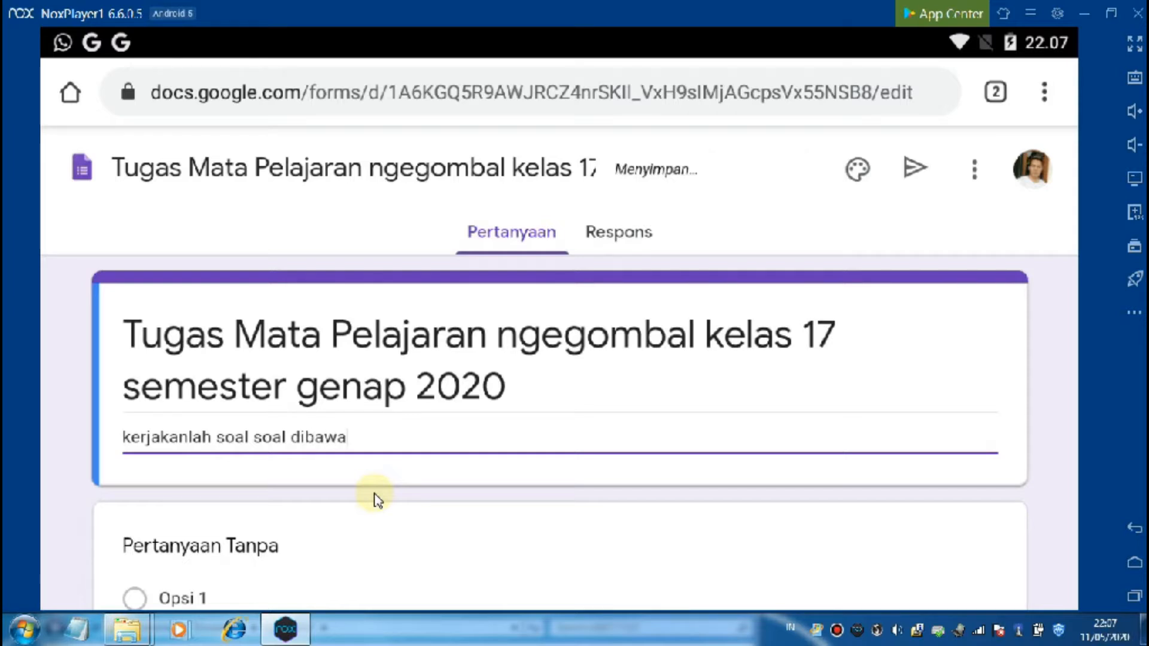
text(h ini setelah ka)
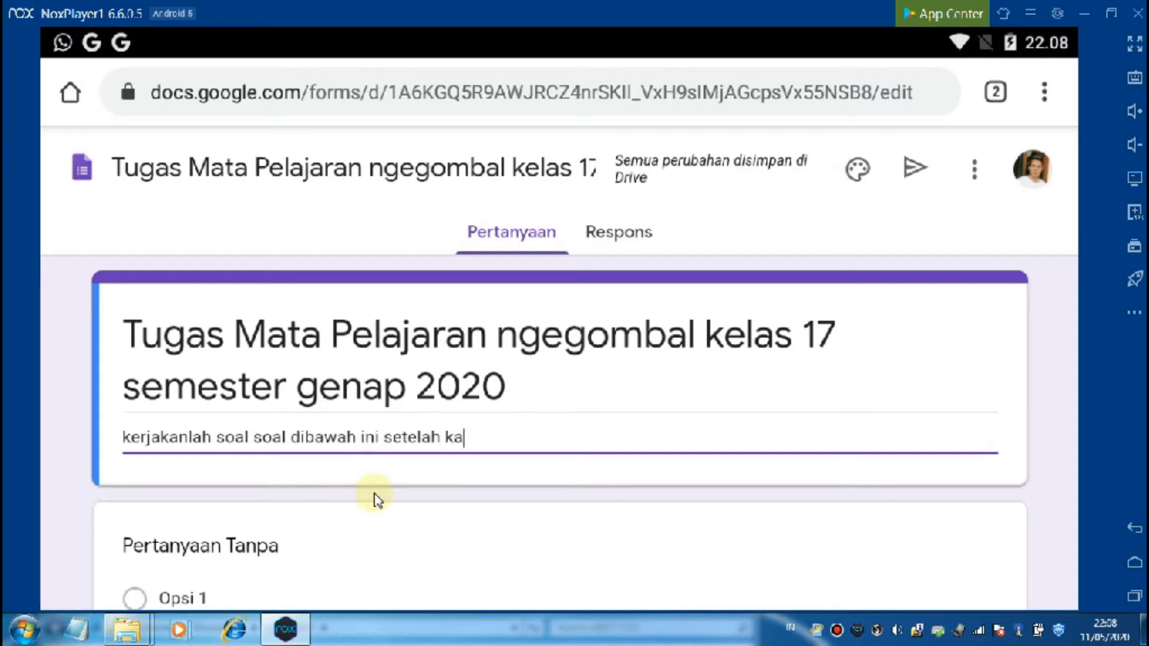
text(lian membac)
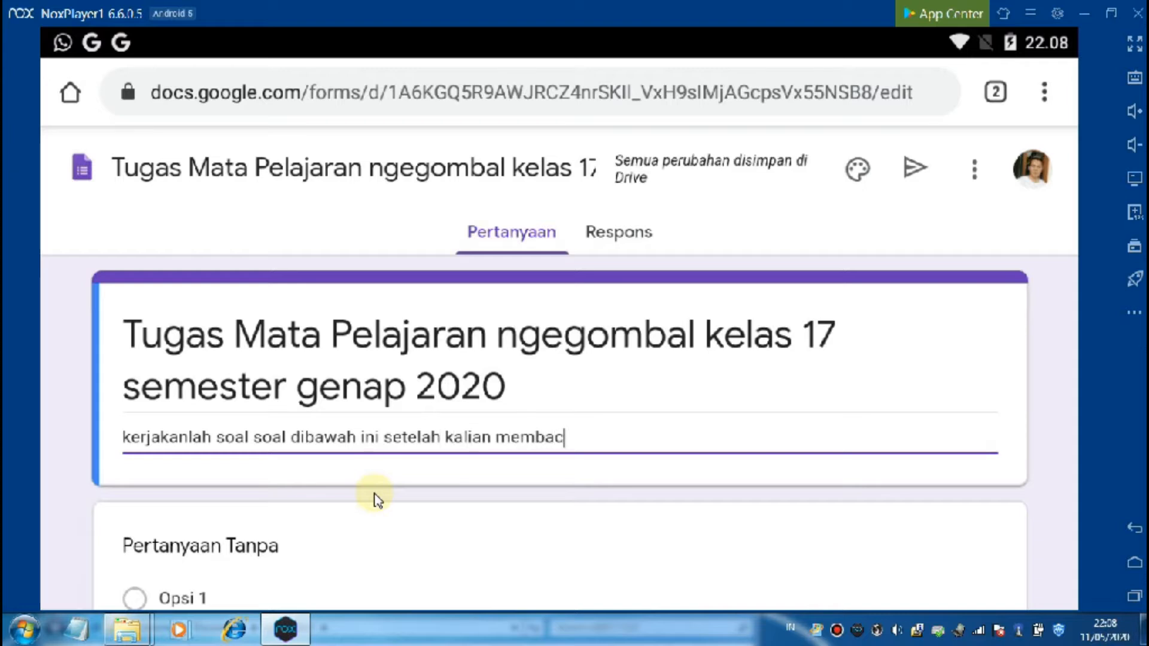
text(a halaman)
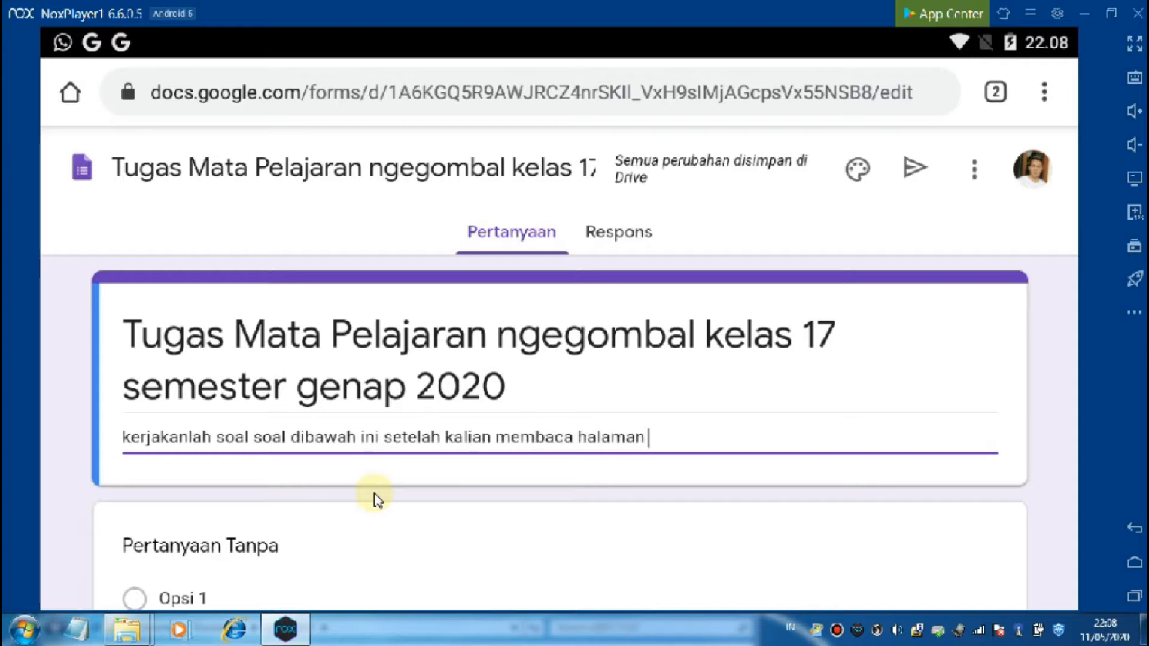
text( 20 )
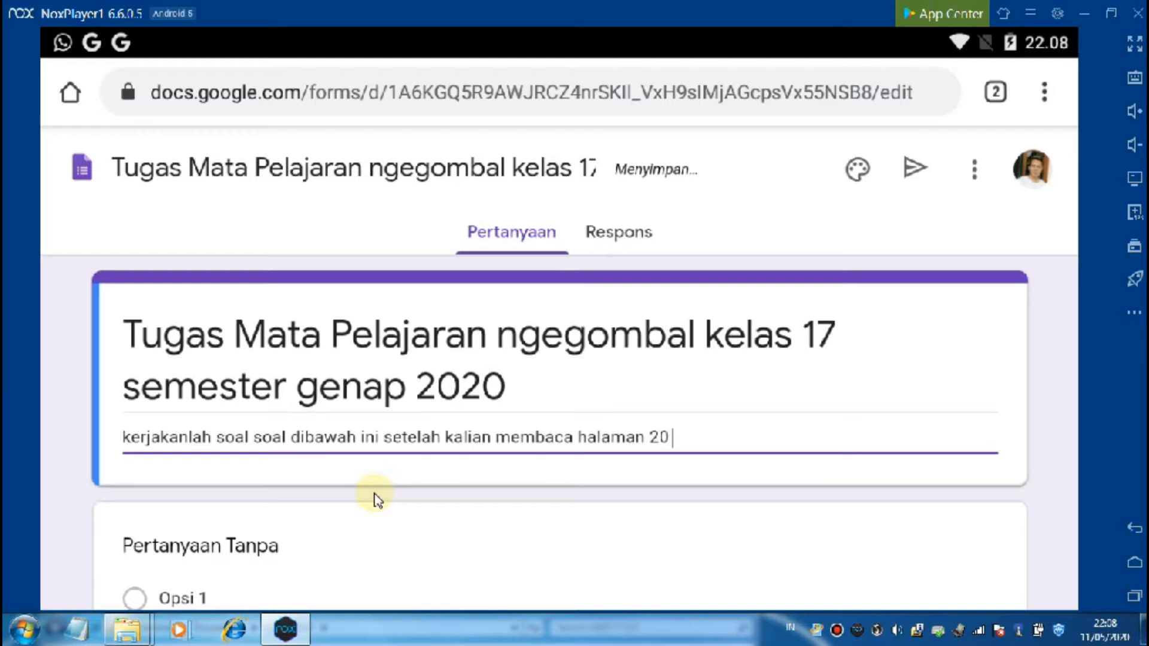
text(dari buku pd)
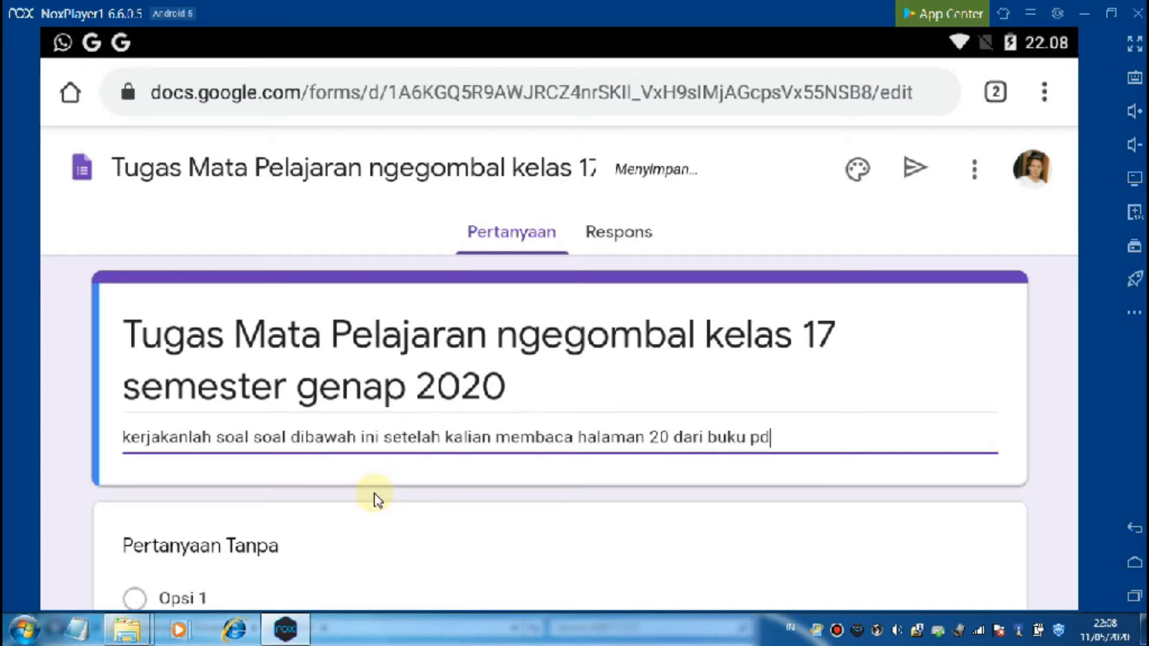
text(f yang sud)
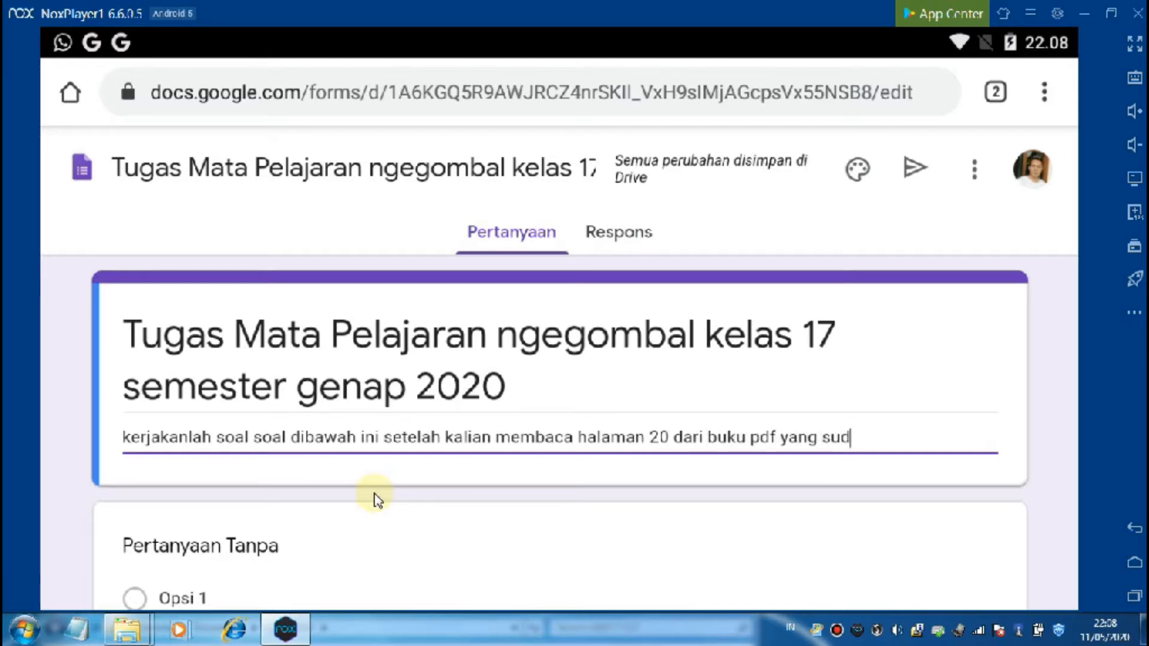
text(ah diber)
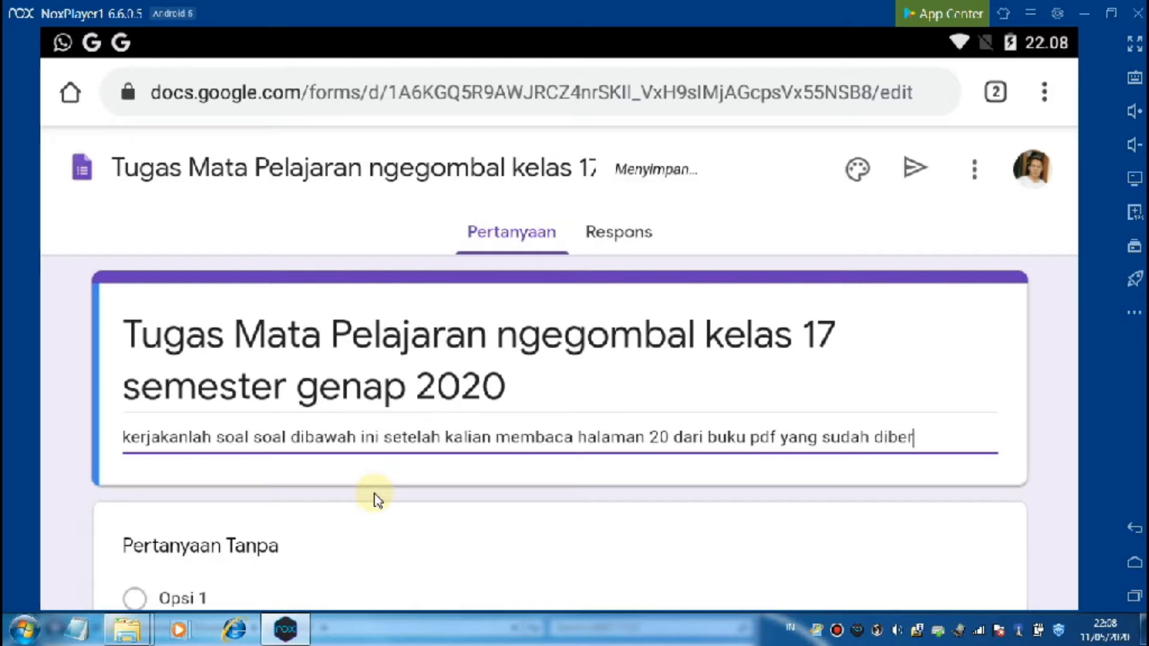
text(ikua)
key(BackSpace)
text(sebelu)
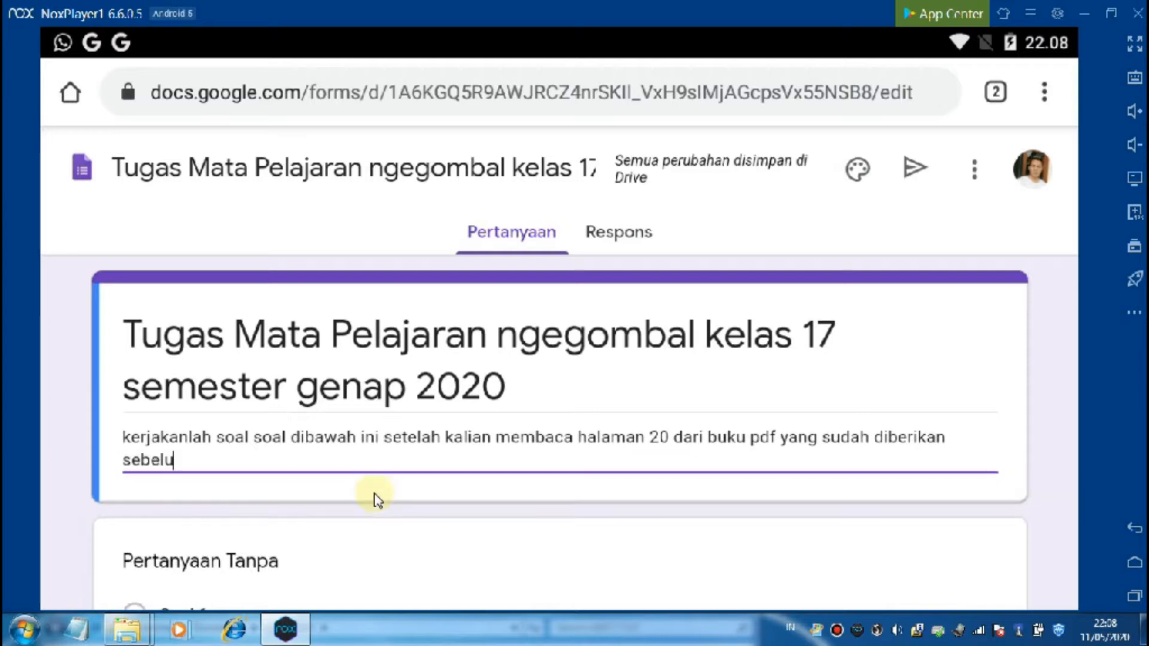
text(mnya.)
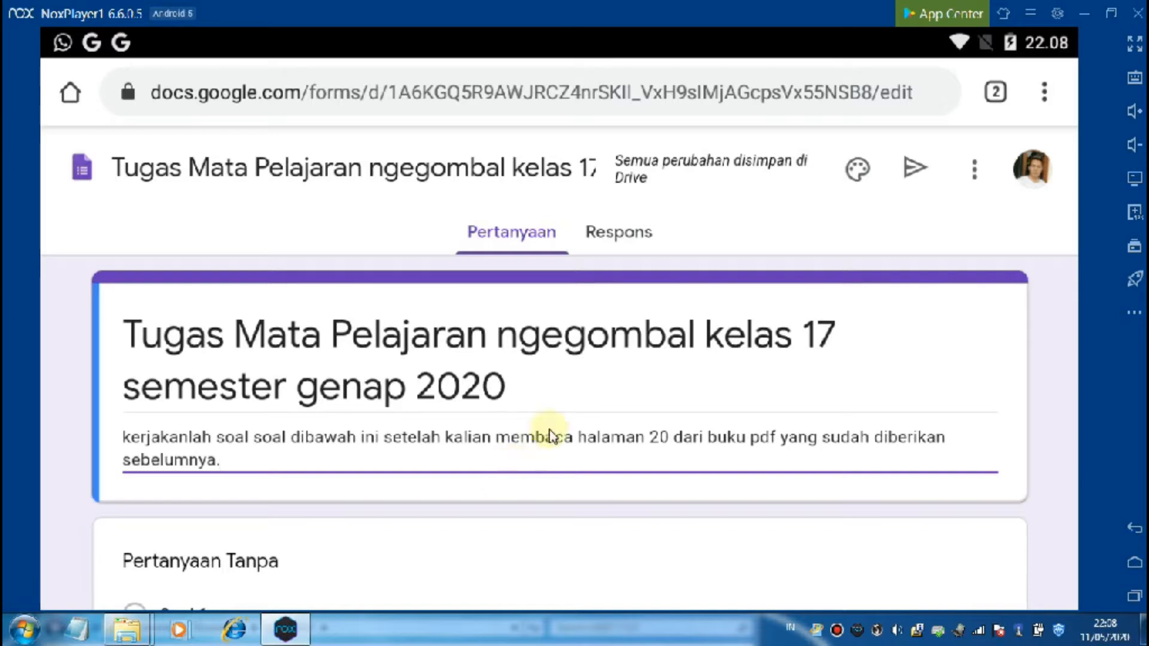
Step: Title the first question "Nama Lengkap" and set its answer type to Jawaban singkat
scroll(531, 448, down, 3)
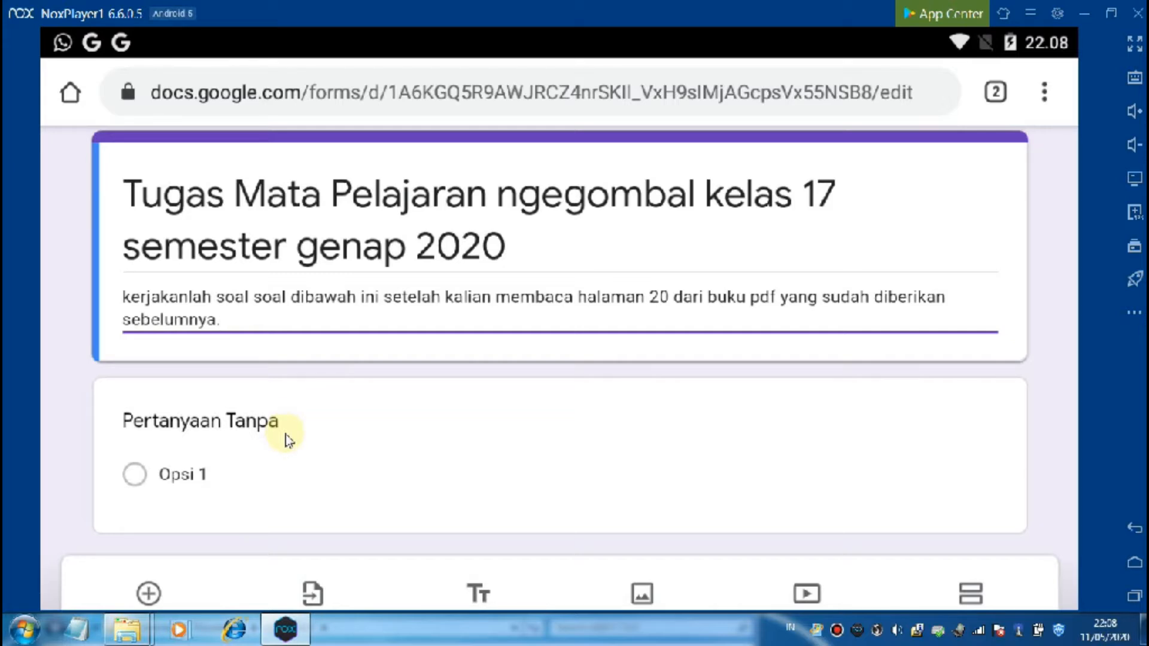
click(241, 425)
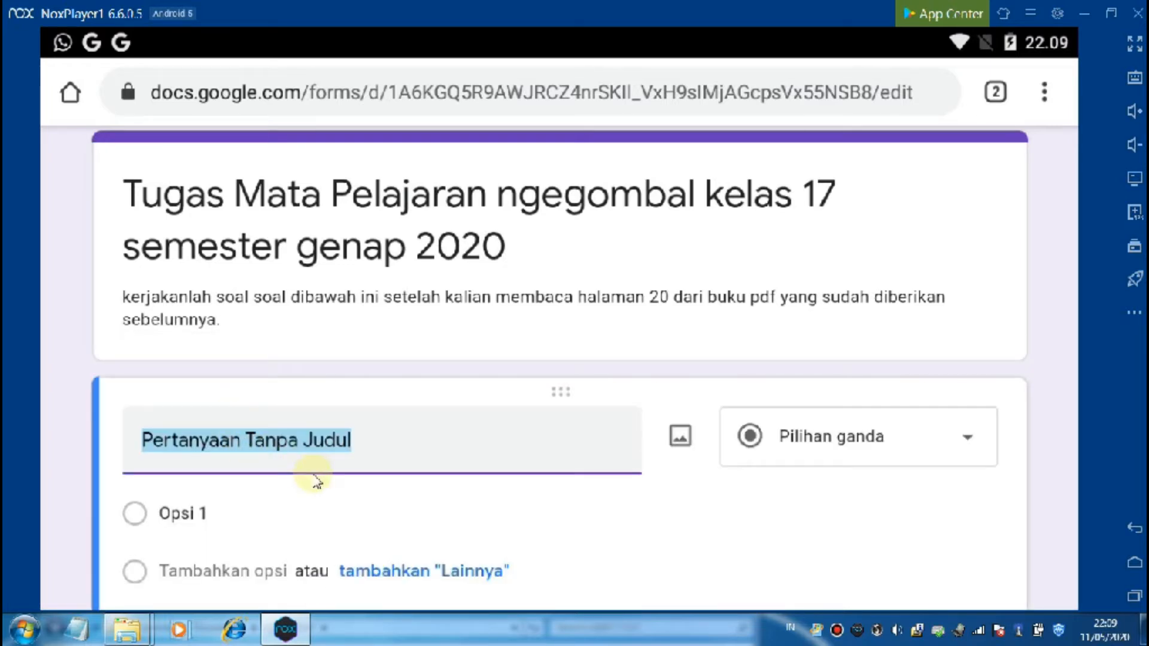
text(Nama Len)
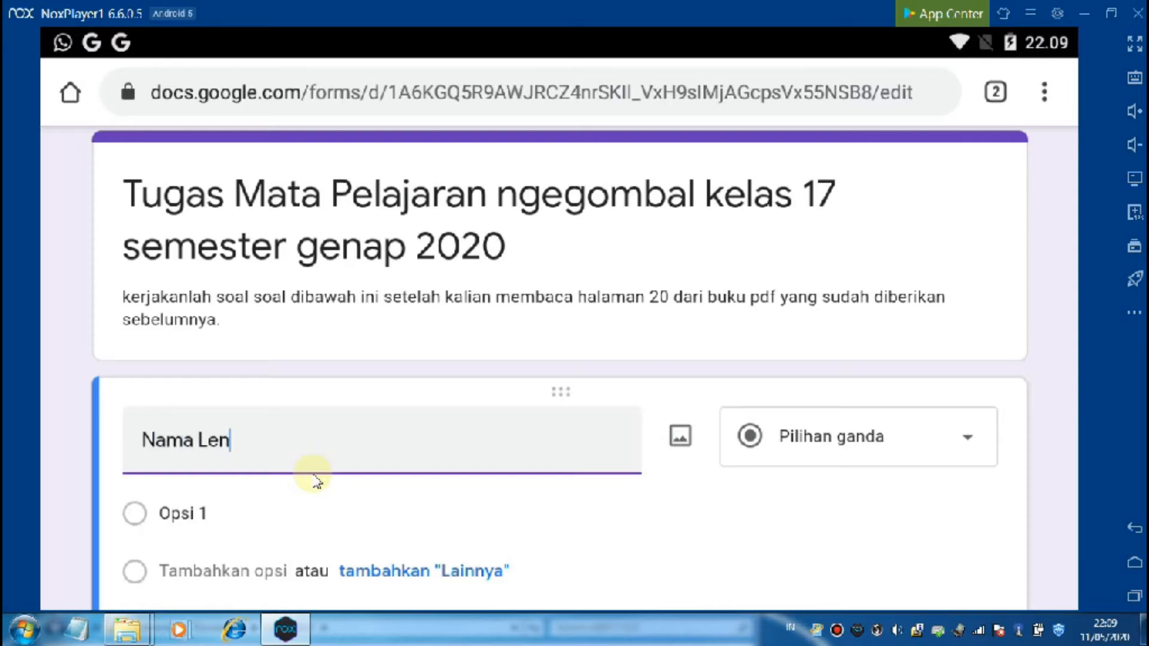
text(gkap)
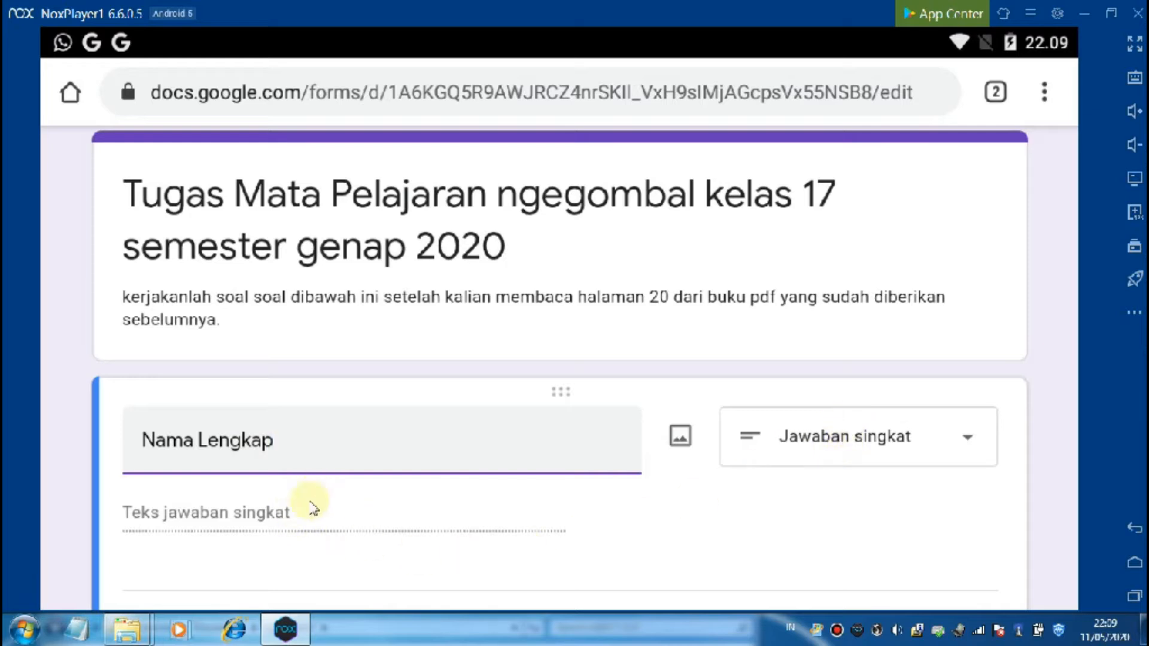
click(841, 440)
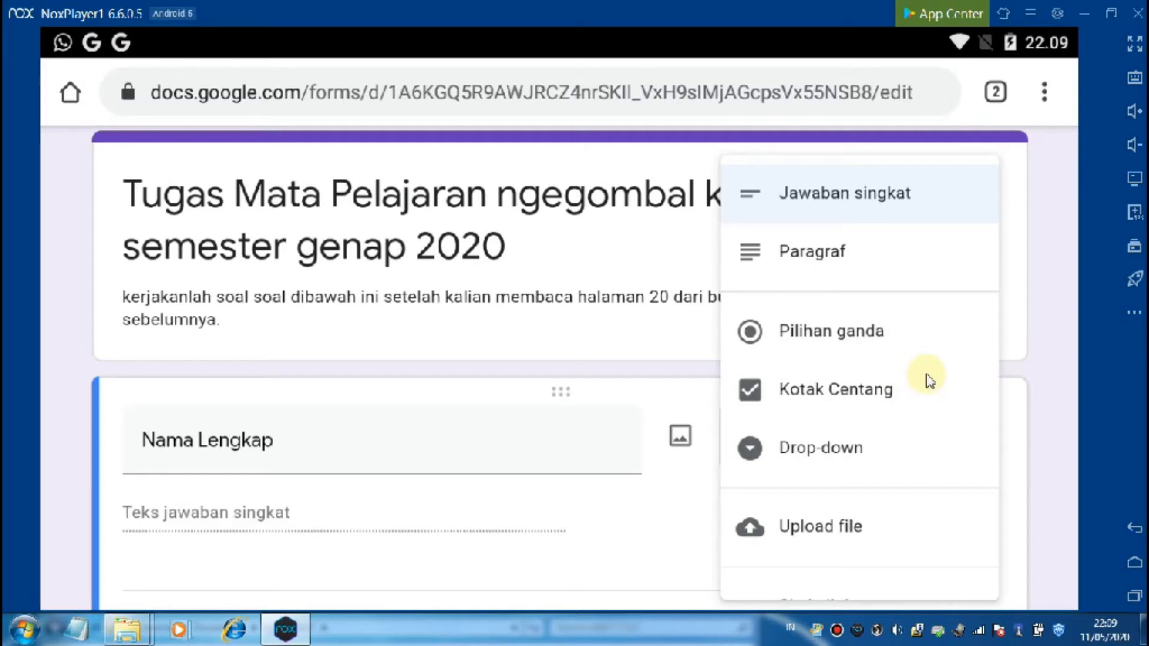
click(894, 449)
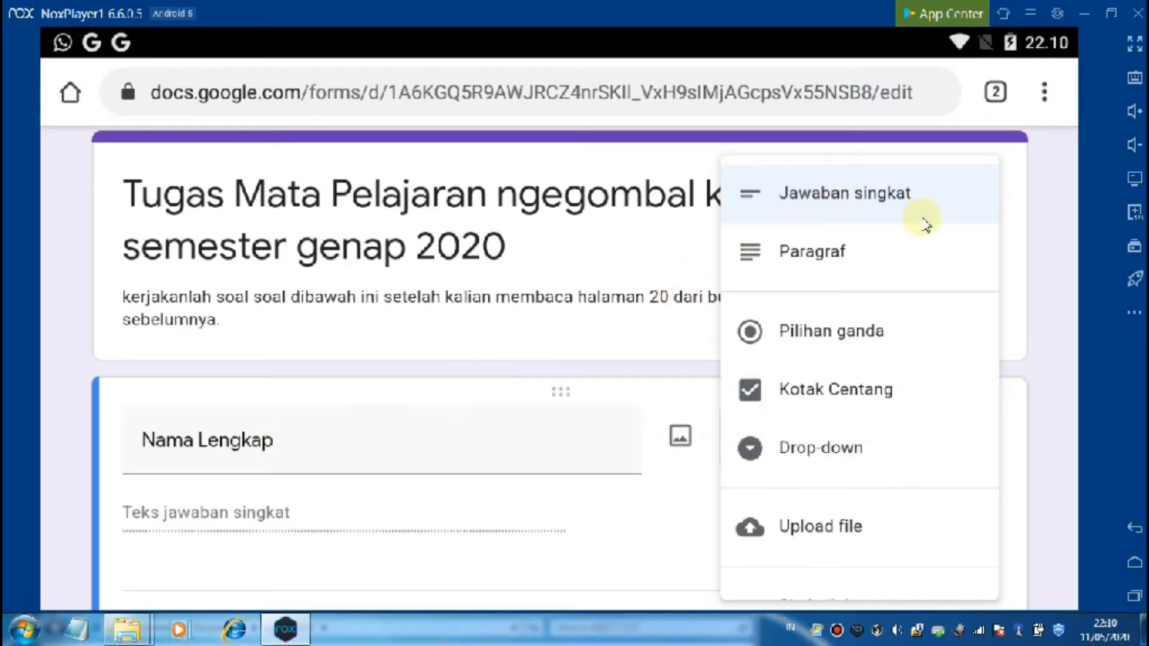
click(882, 203)
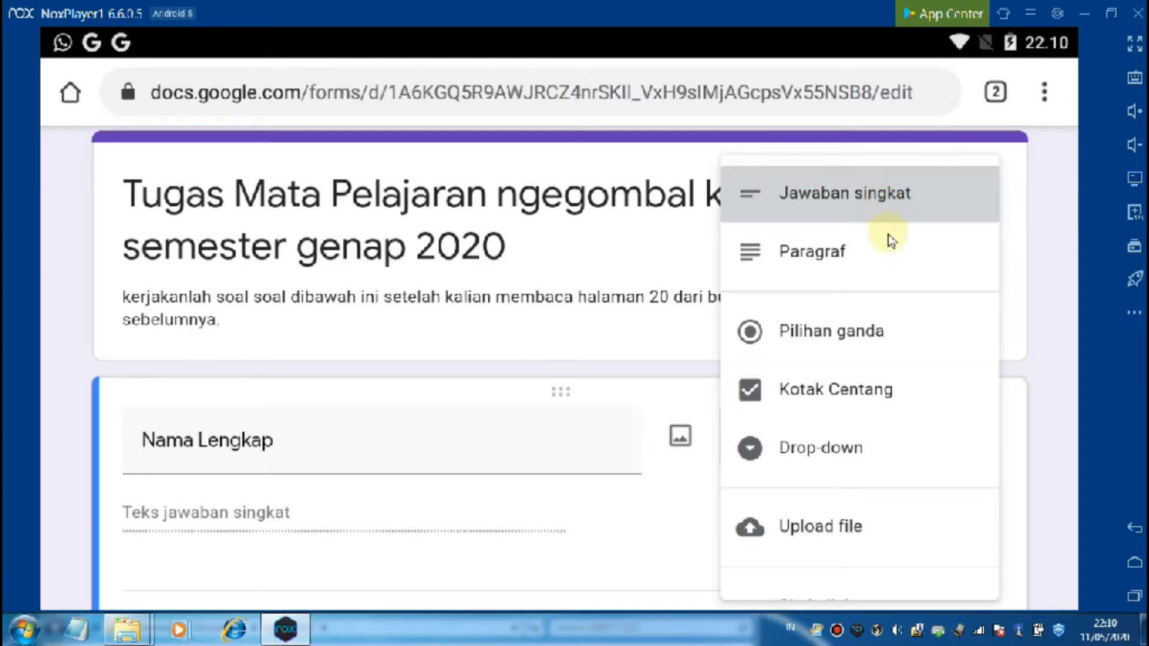
Step: Make the "Nama Lengkap" question mandatory by turning on Wajib diisi
scroll(793, 435, down, 3)
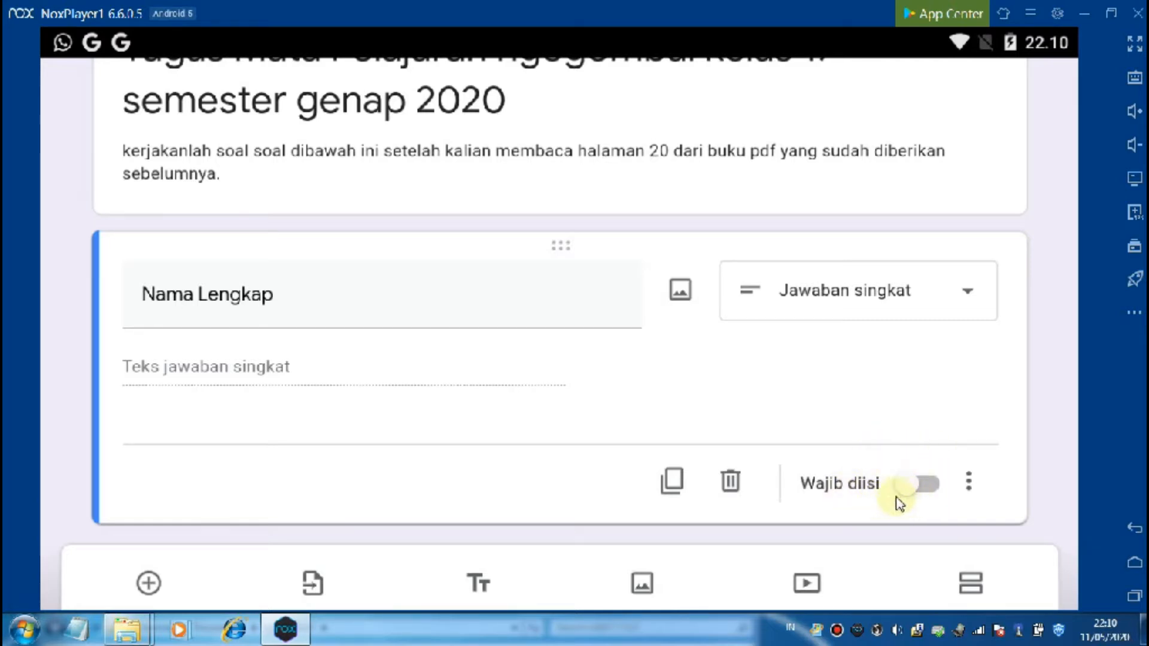
click(940, 486)
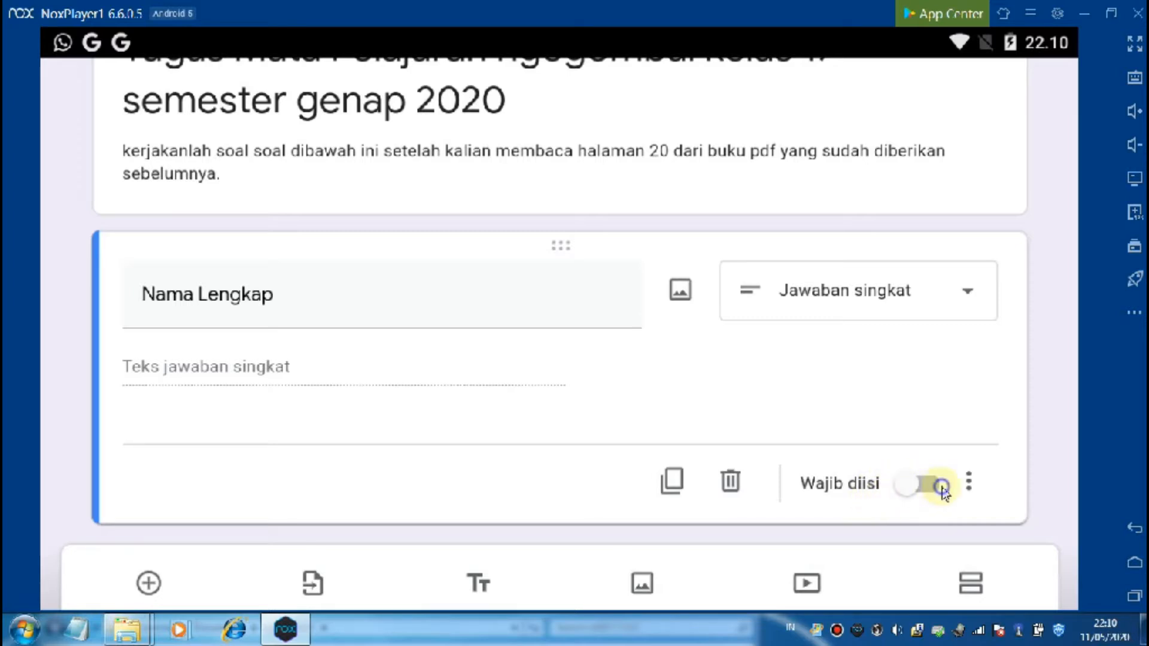
click(910, 494)
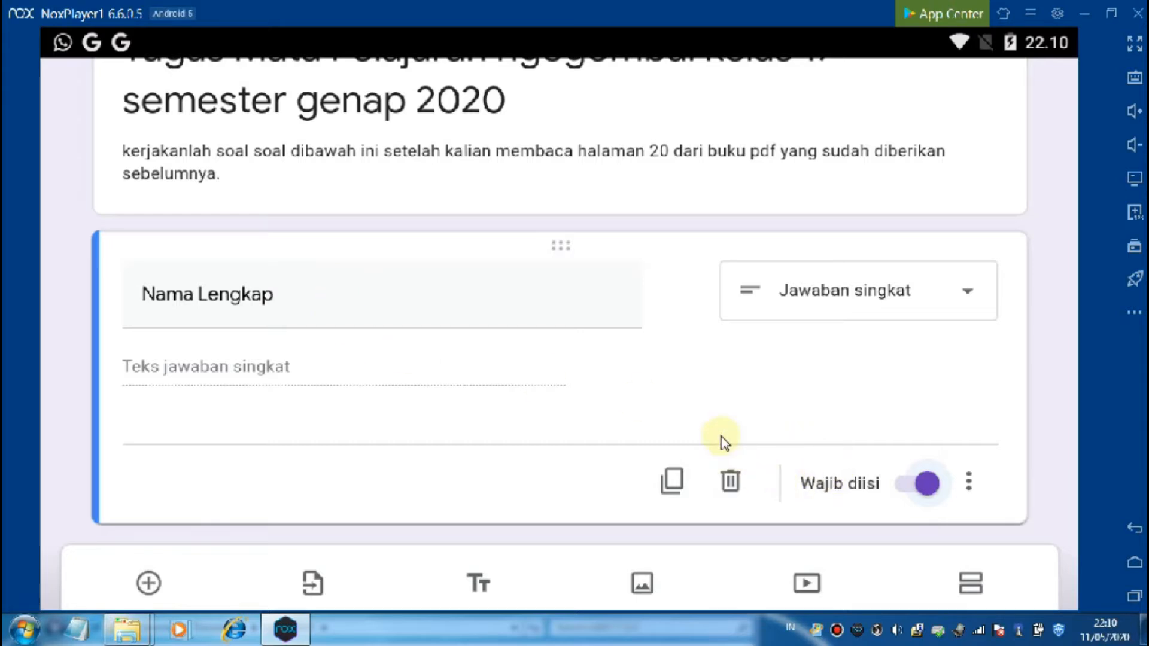
Step: Add a second question titled "Kelas" with the answer type Jawaban singkat
scroll(725, 441, down, 1)
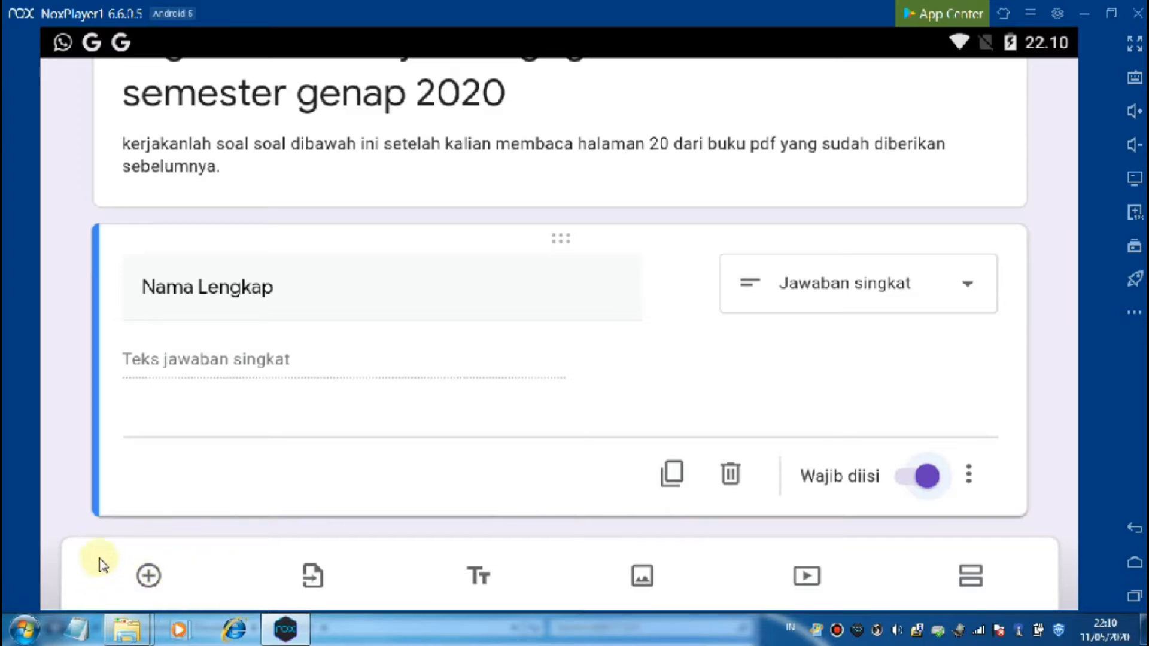
click(148, 576)
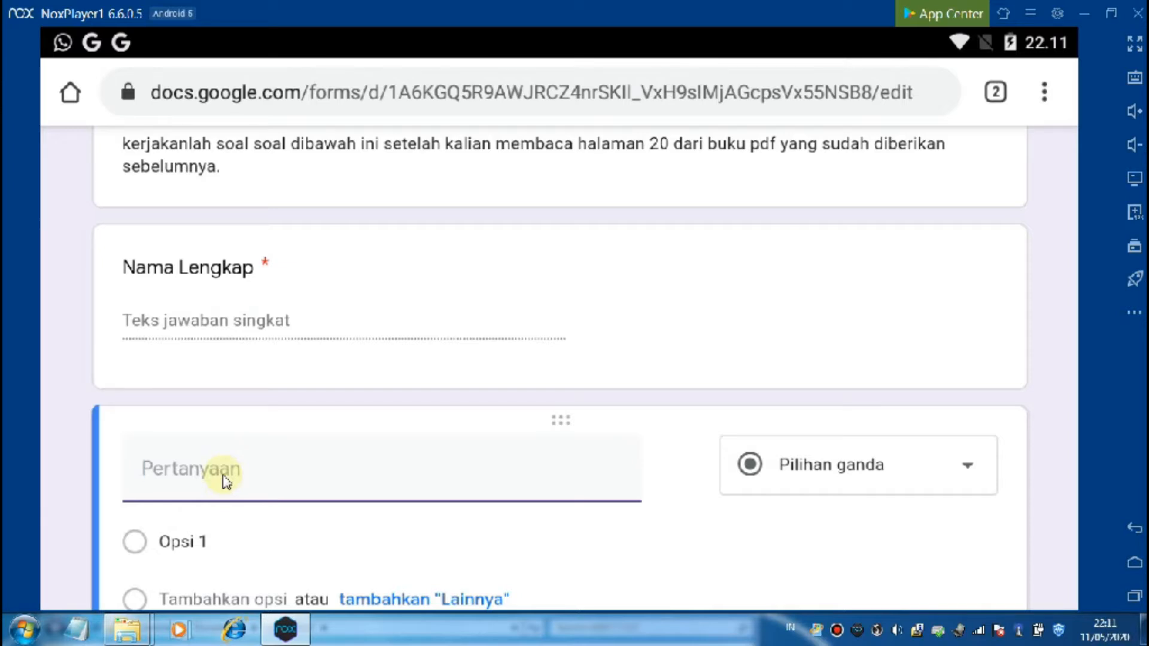
text(Kelas)
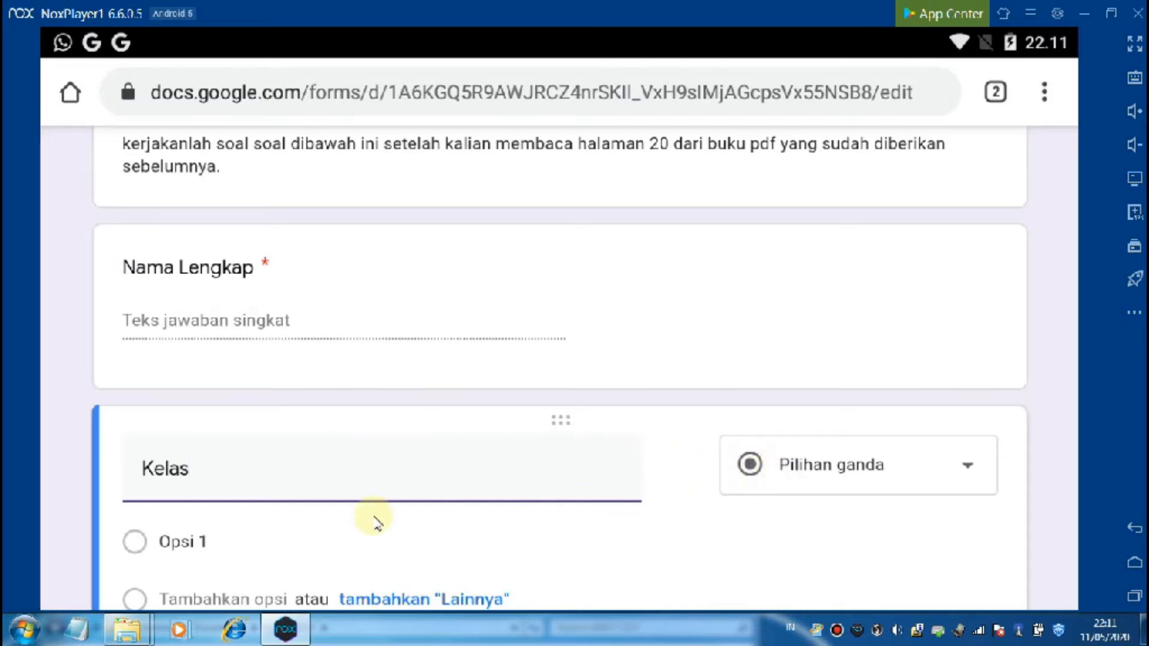
scroll(891, 451, down, 2)
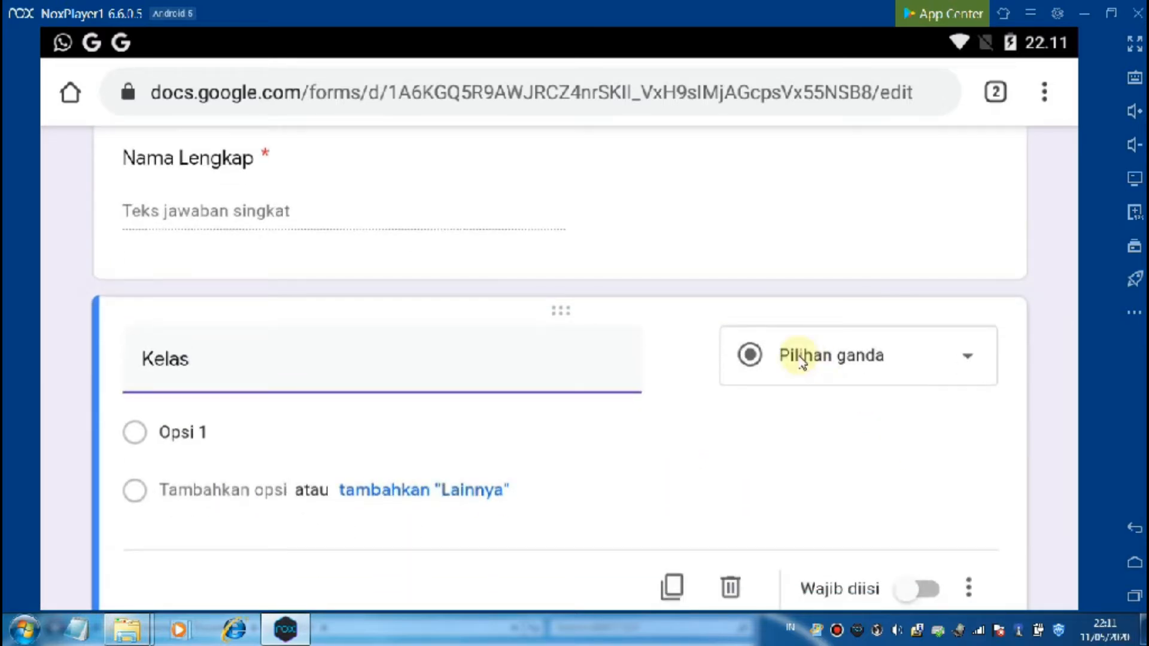
click(799, 358)
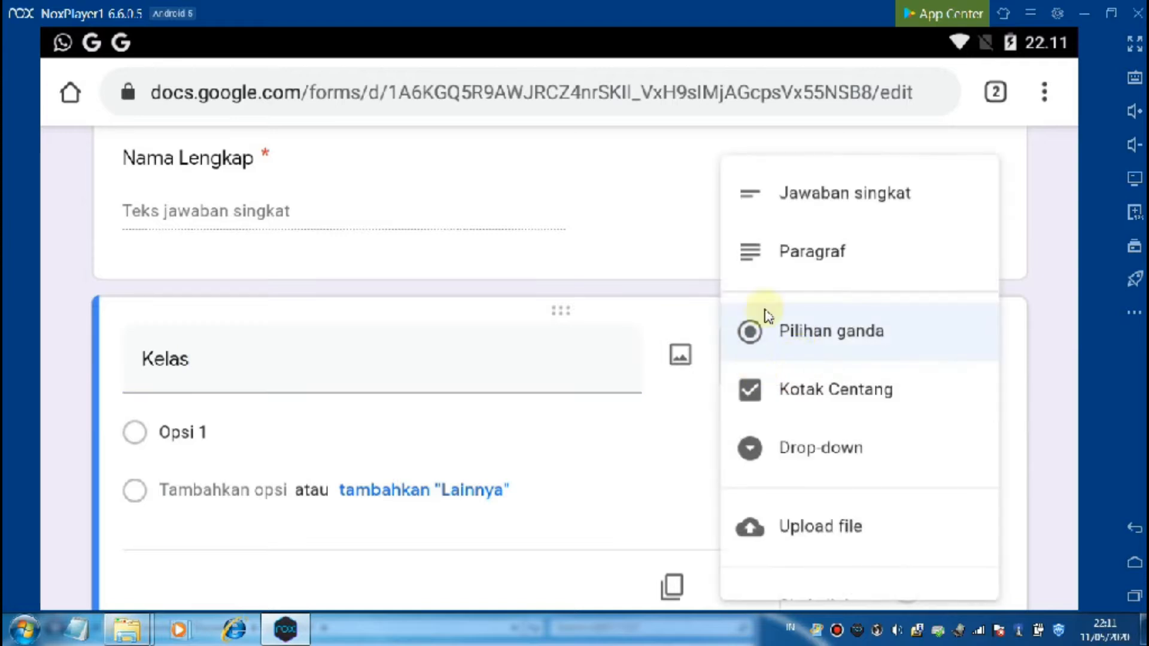
click(840, 195)
click(839, 195)
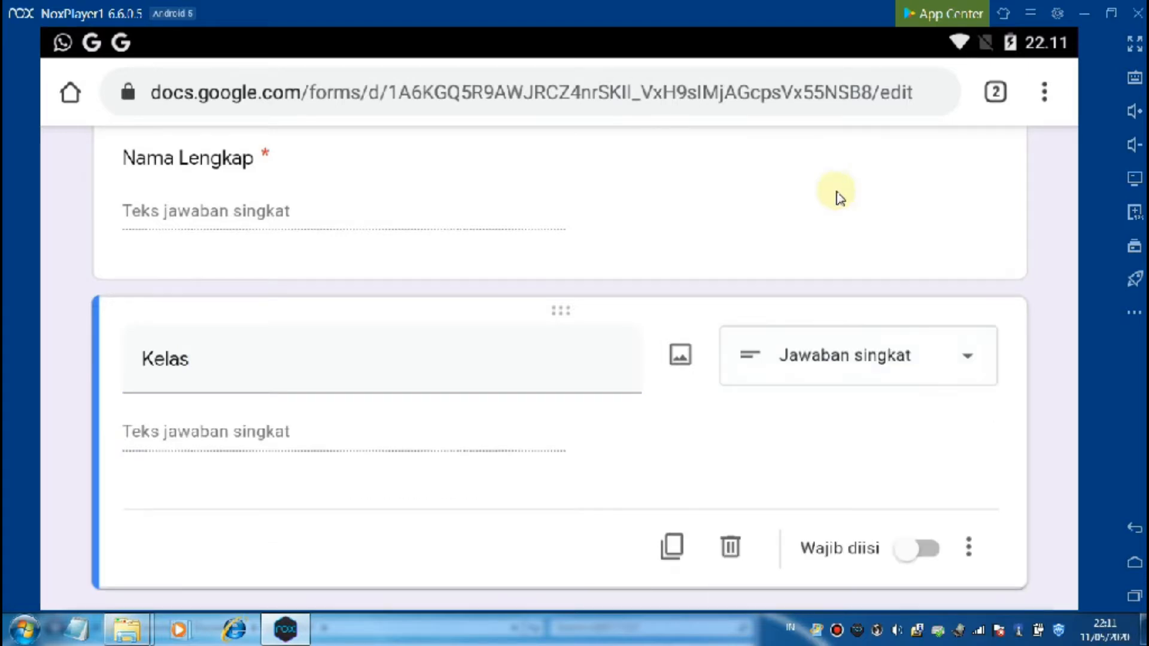
click(849, 366)
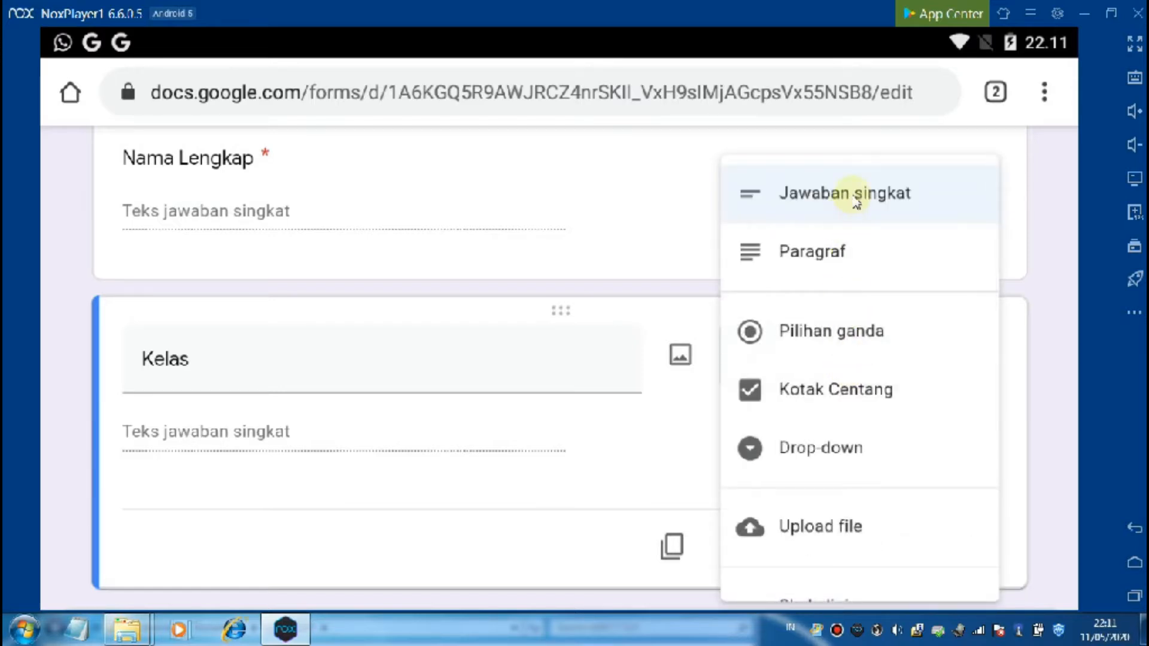
click(856, 201)
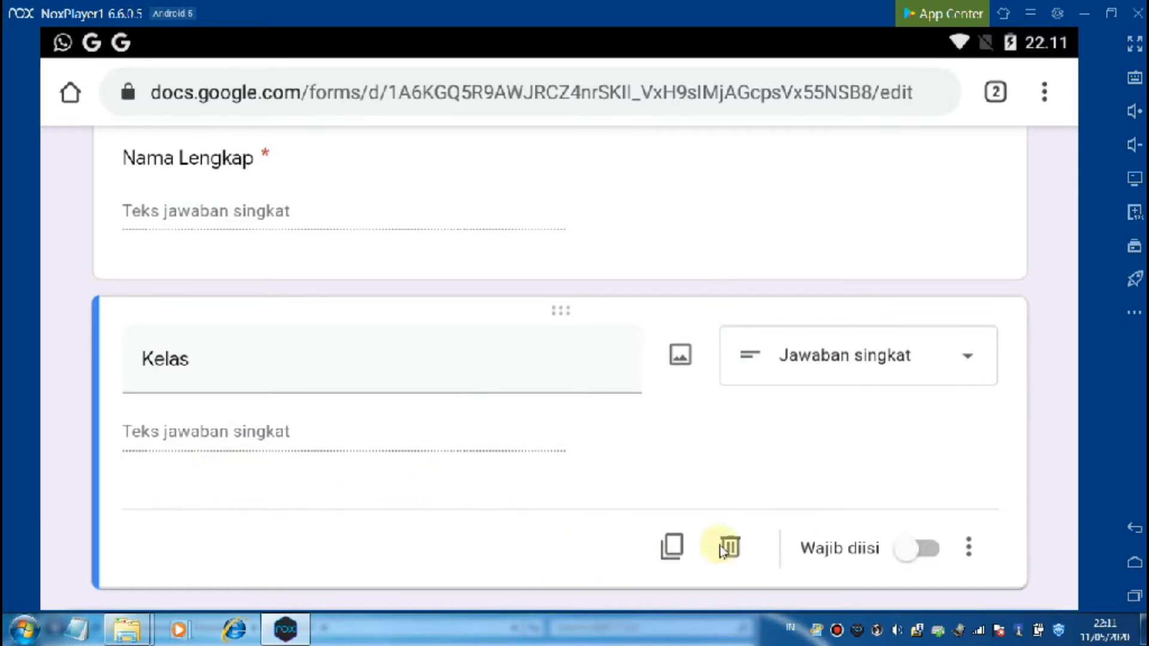
Step: Make the "Kelas" question mandatory by turning on Wajib diisi
click(903, 550)
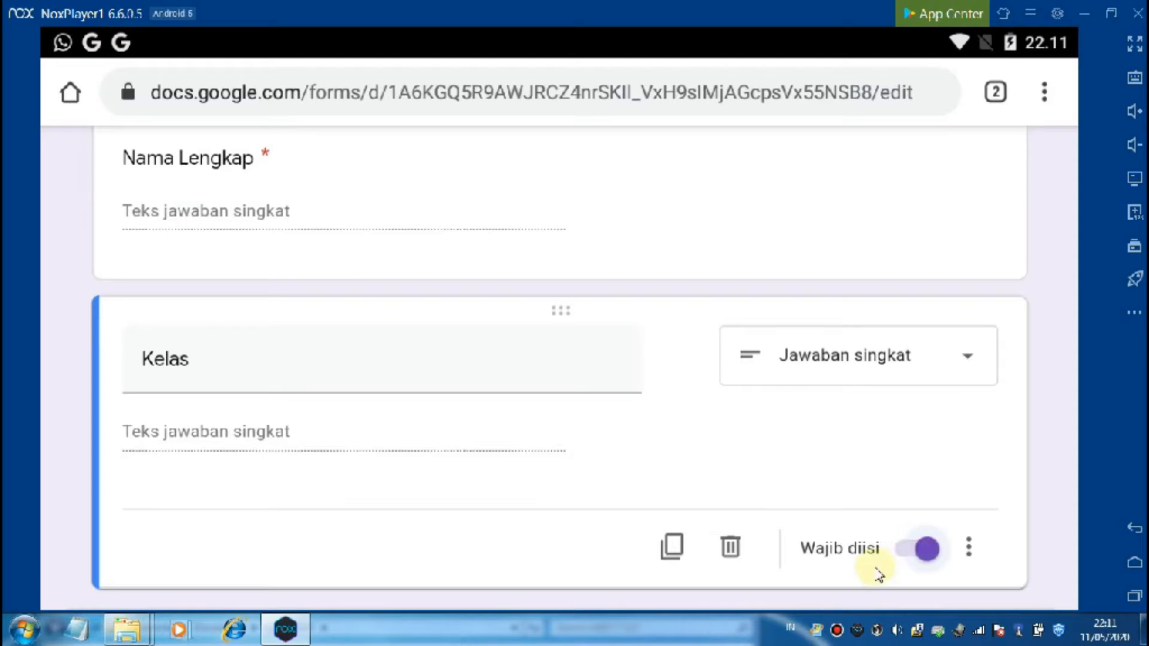
scroll(698, 397, up, 5)
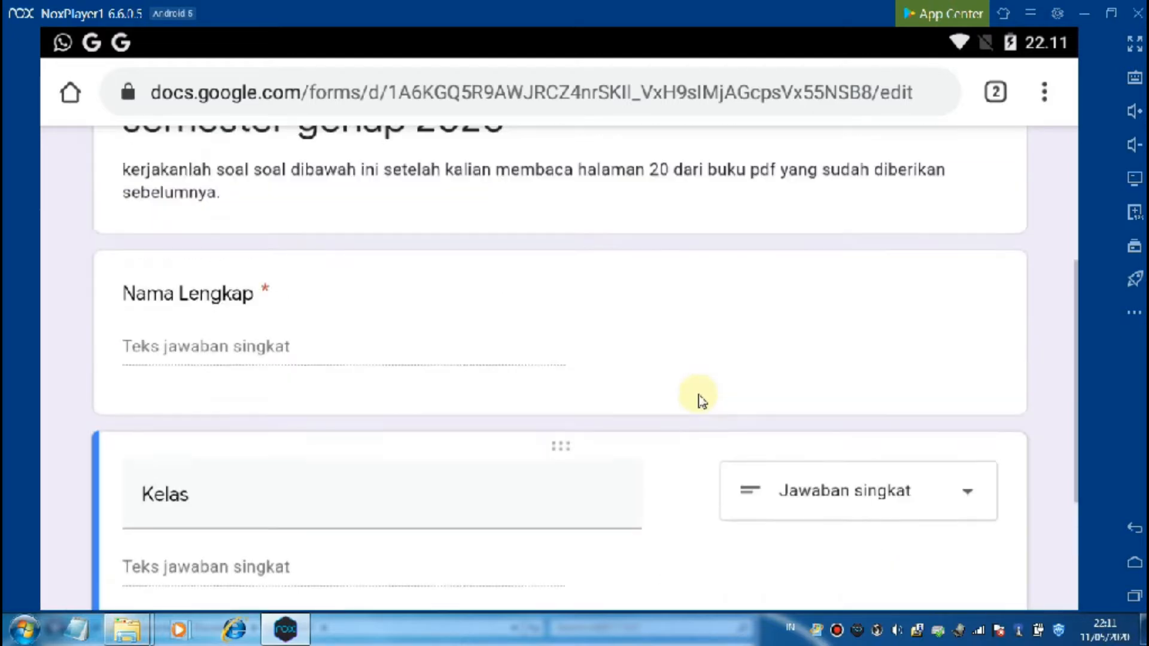
scroll(672, 389, down, 5)
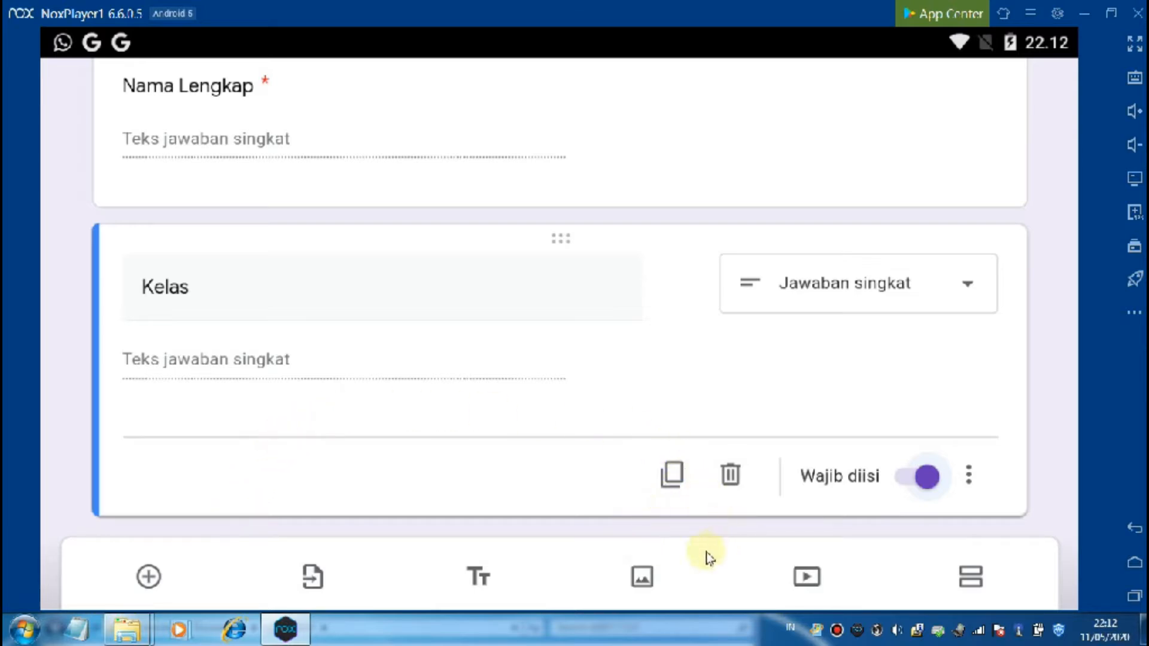
scroll(716, 413, up, 2)
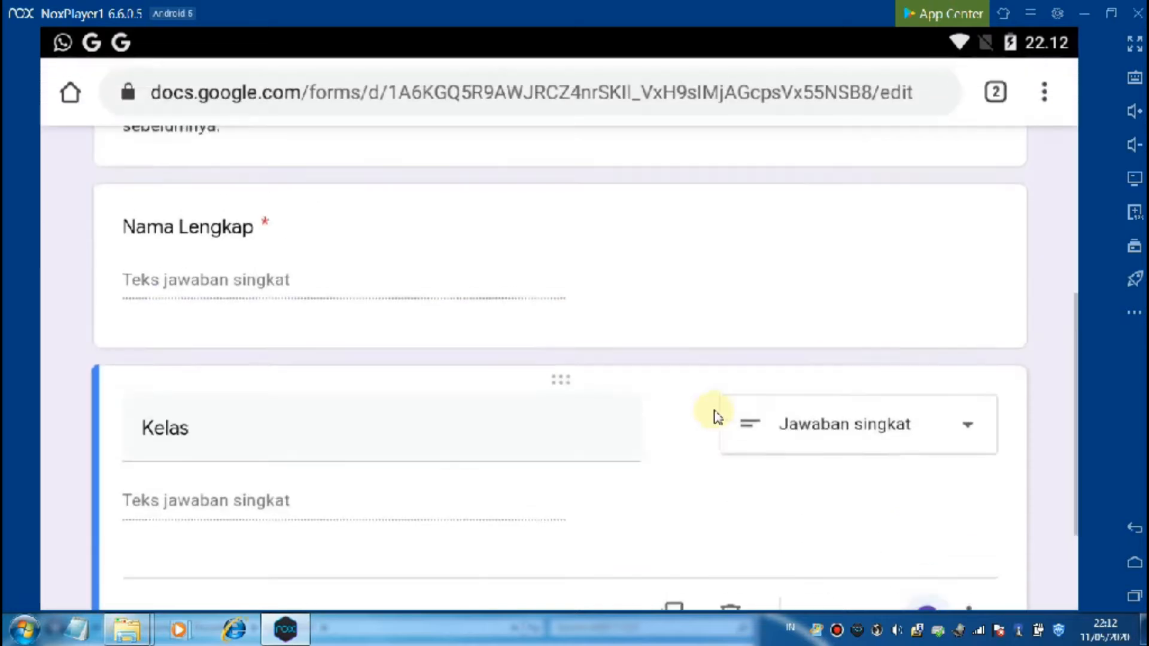
scroll(715, 412, down, 2)
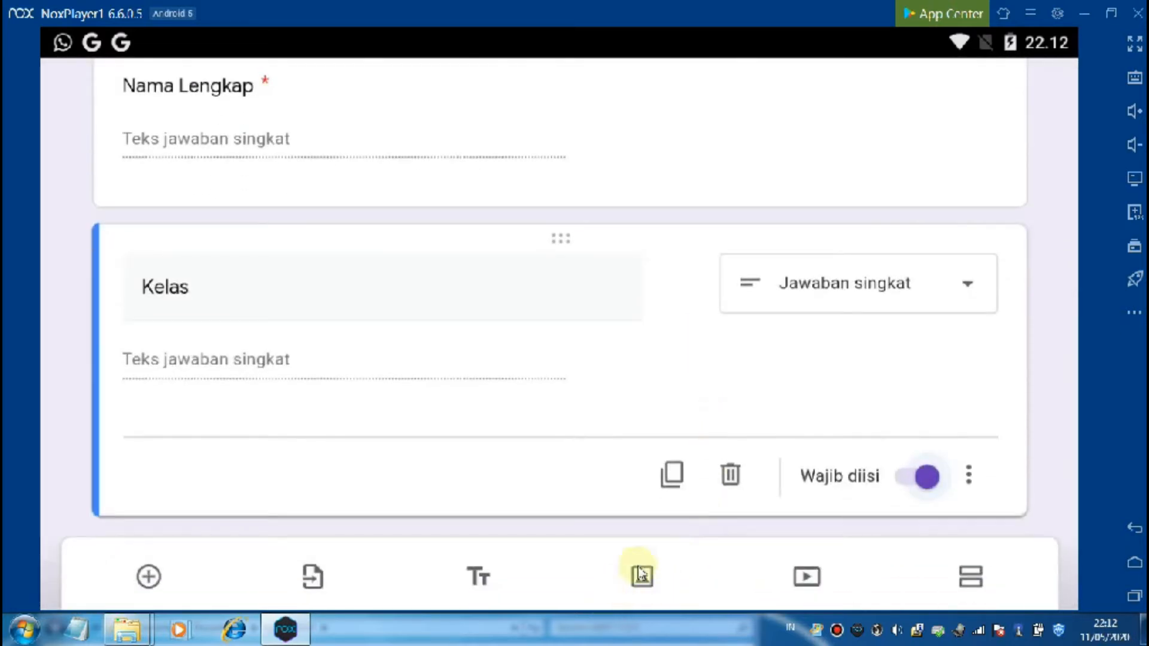
Step: Add a new section after the "Kelas" question and title it "SOAL"
click(973, 578)
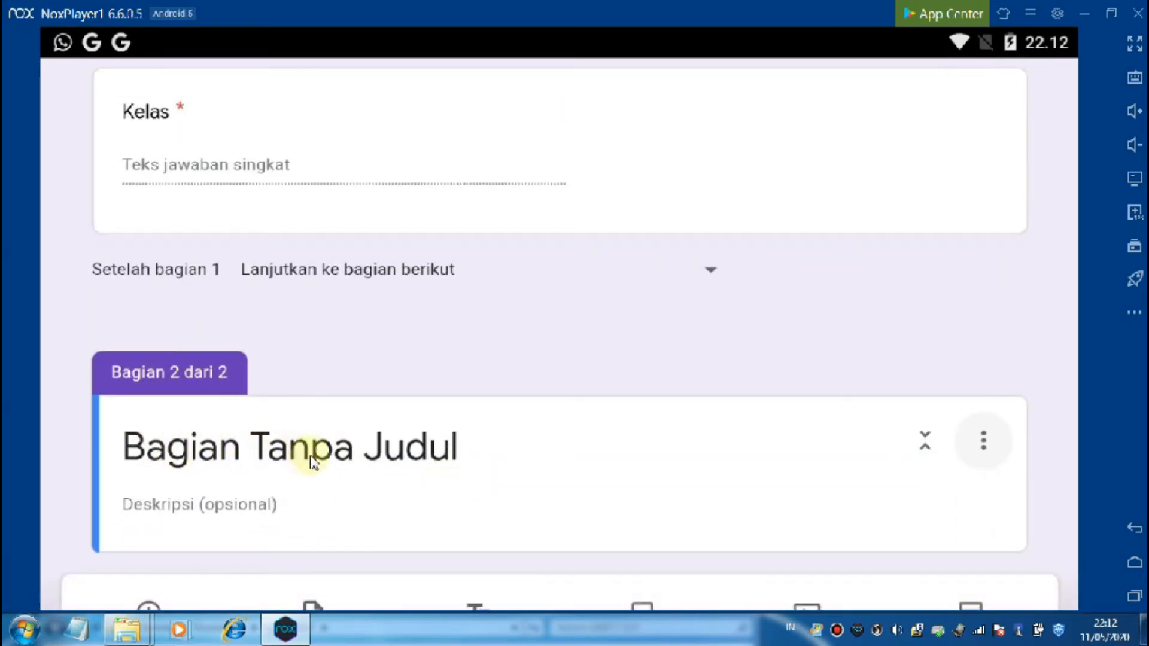
click(466, 448)
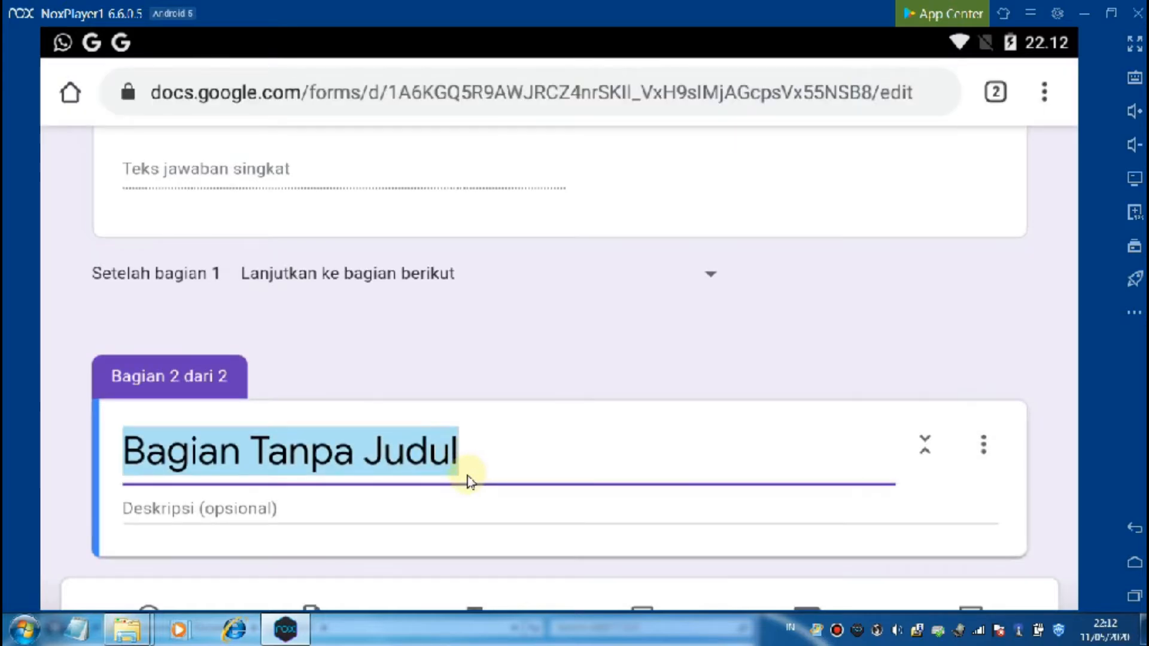
text(S)
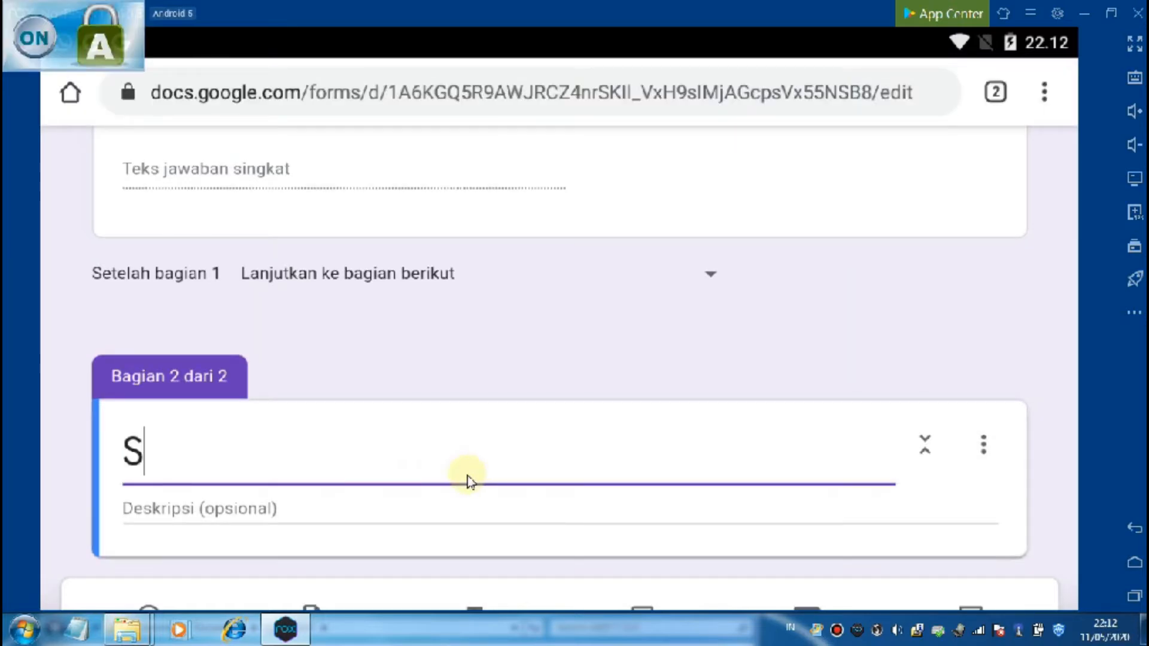
text(OAL)
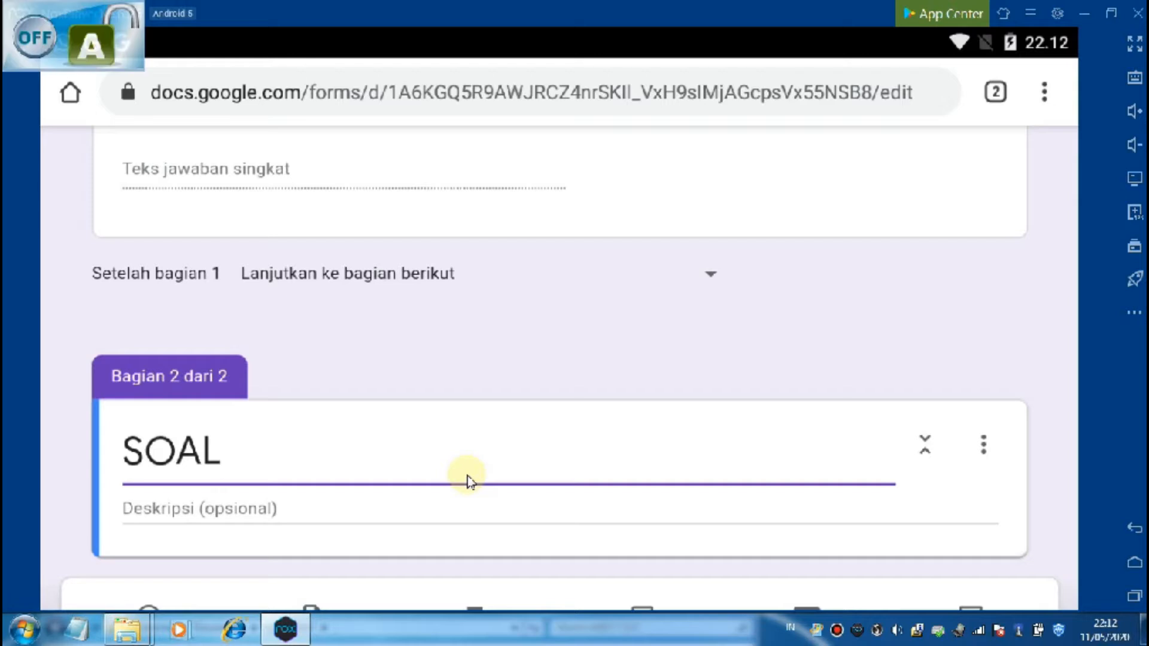
Step: Enter the SOAL section's description "Kerjakanlah soal soal di bawah ini setelah kalian membaca halaman 20 dari buku pdf yang sudah diberikan sebelumnya"
click(327, 510)
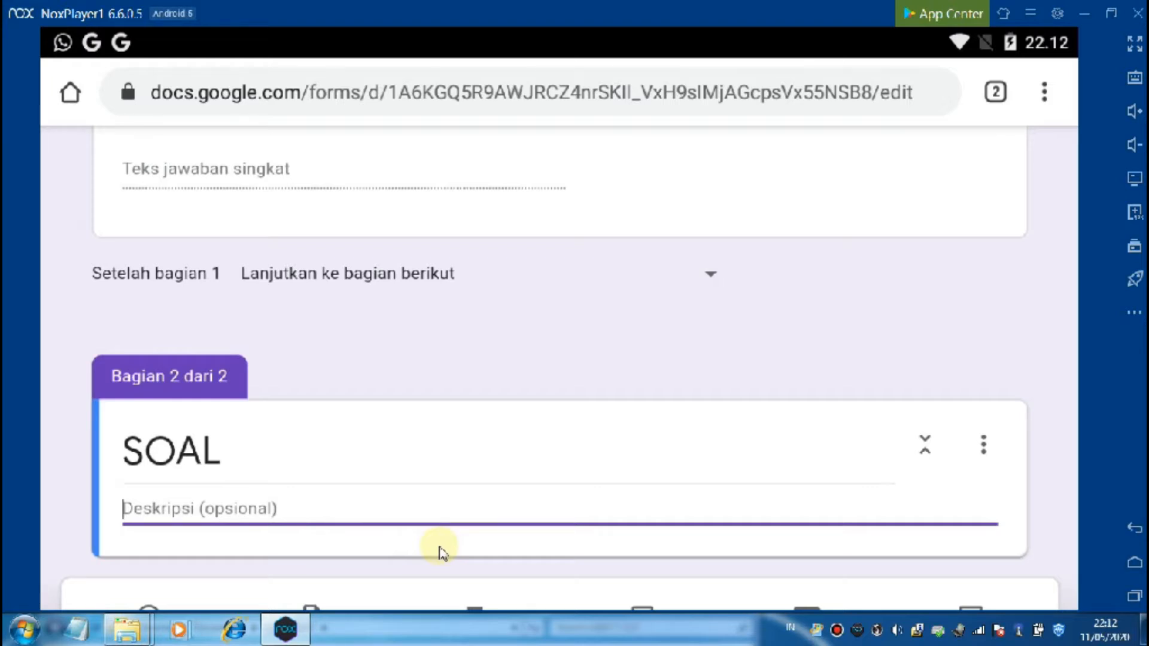
text(Kerjakan)
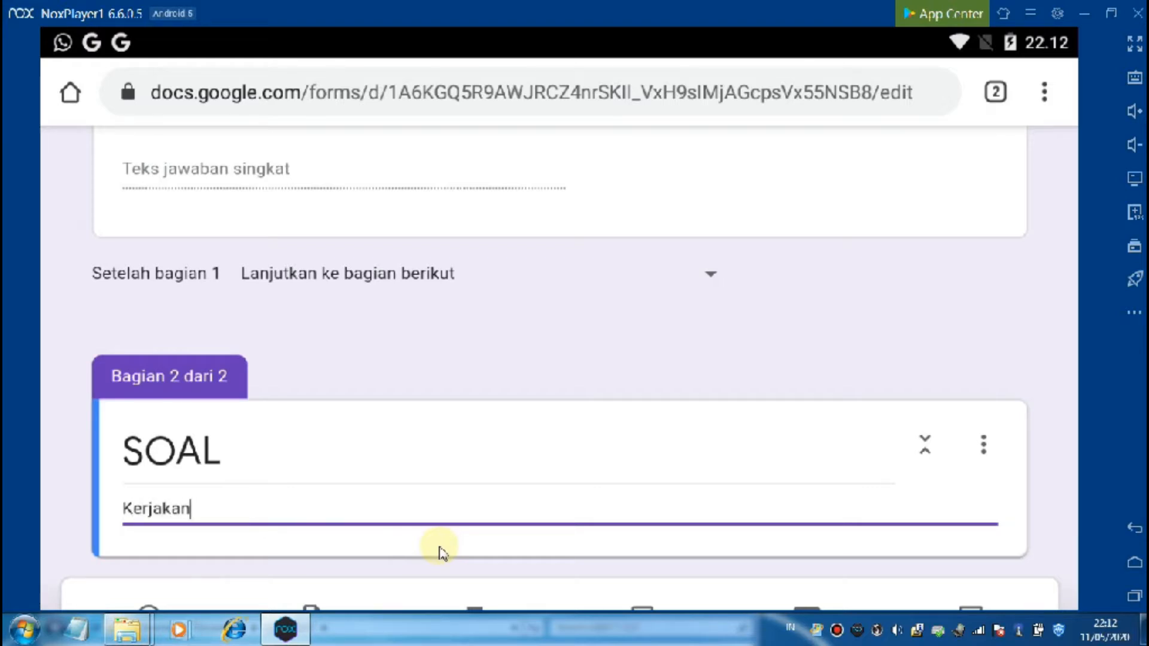
text(lah soal soal di bawah ini)
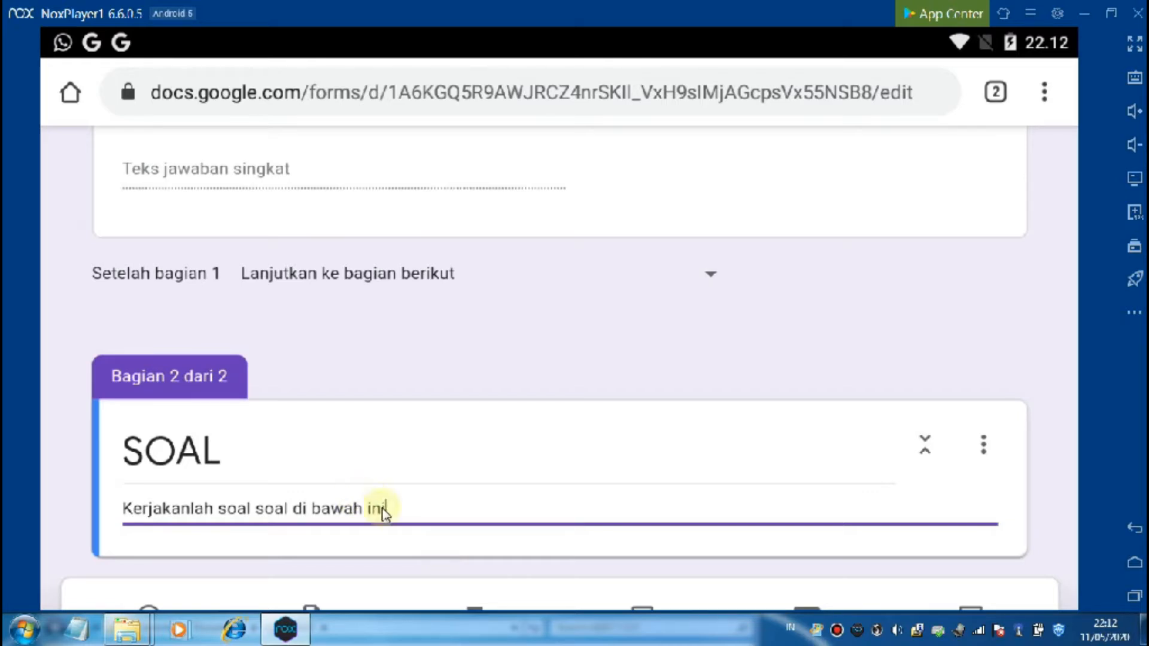
scroll(383, 510, up, 3)
scroll(395, 516, up, 8)
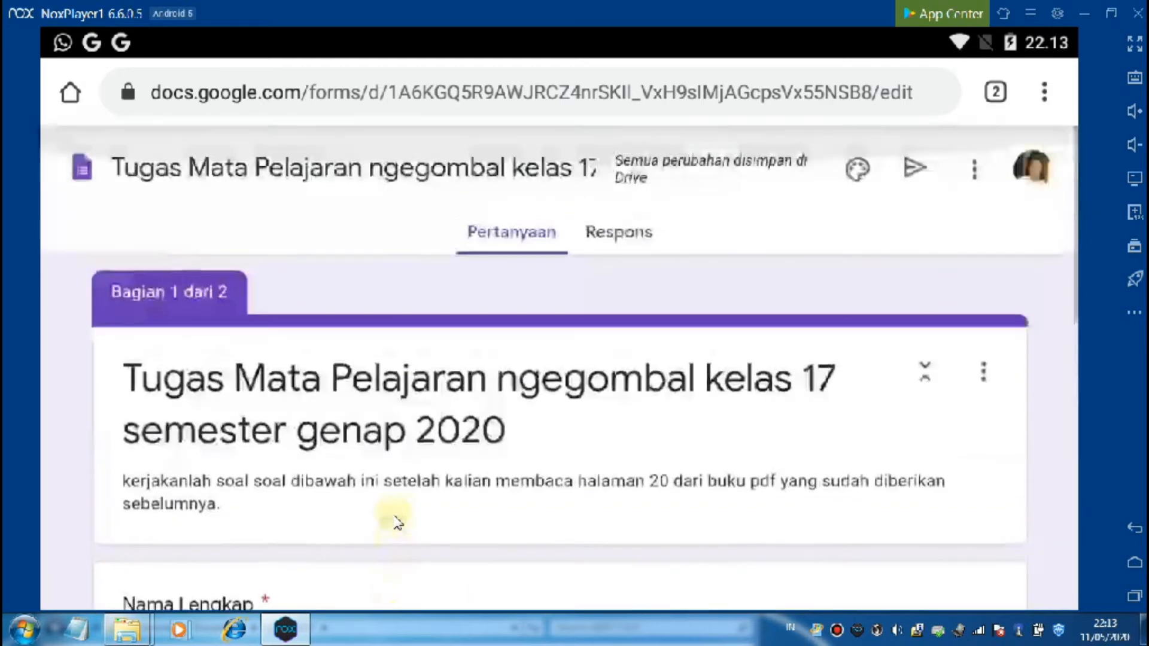
scroll(396, 521, down, 10)
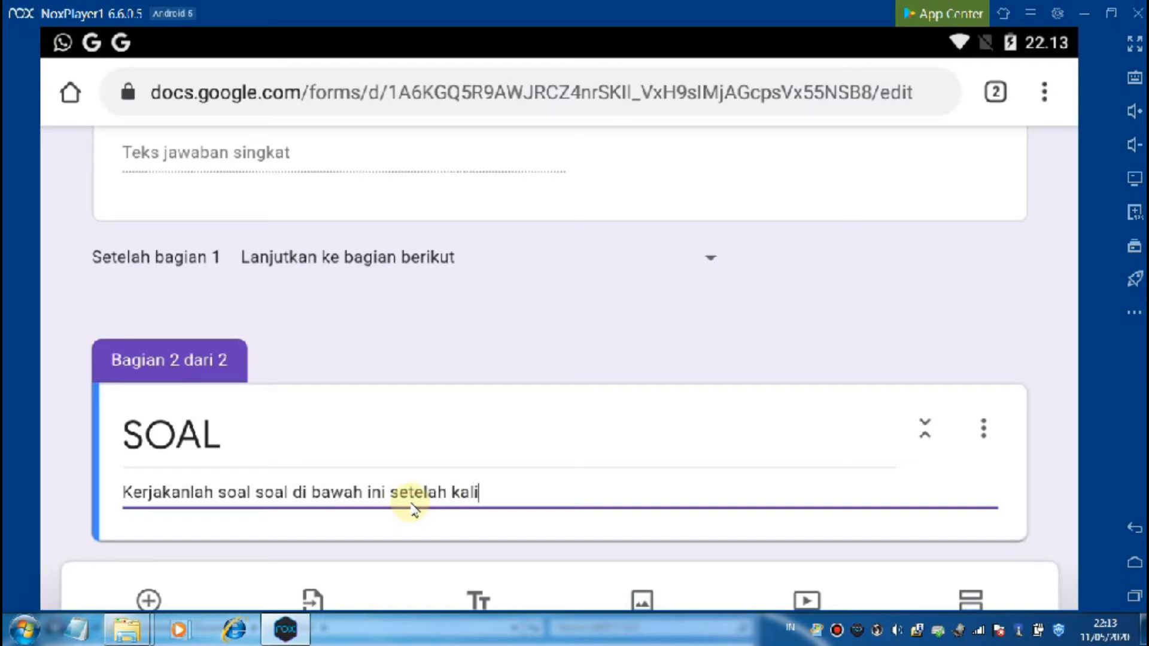
text(baca h)
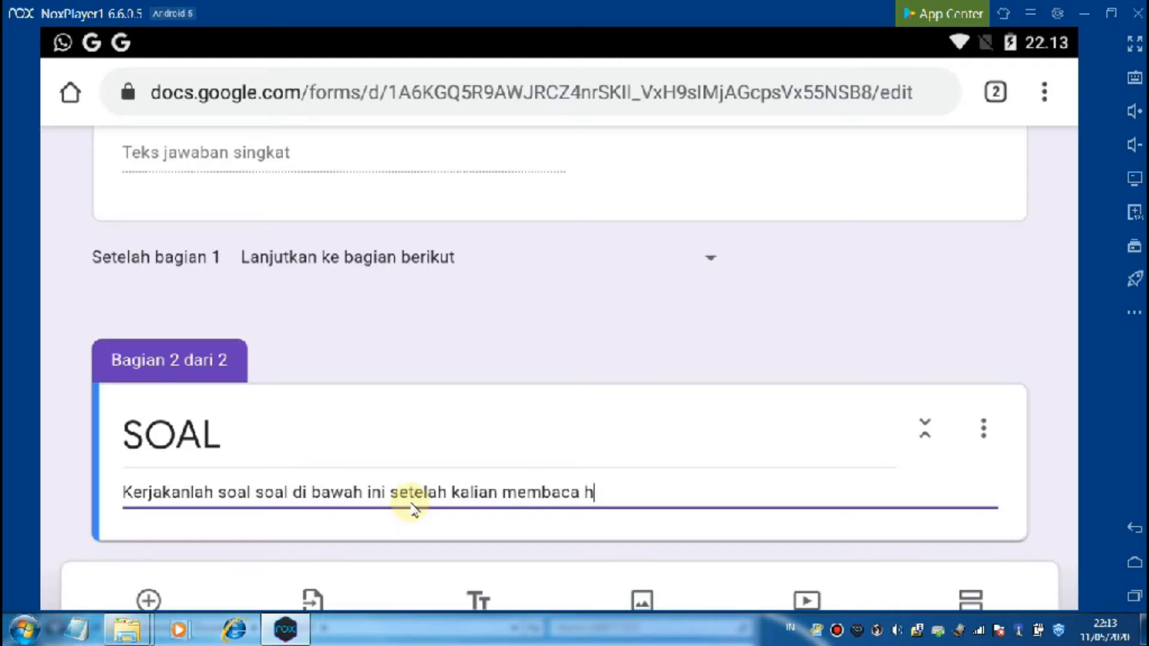
text(alaman 2)
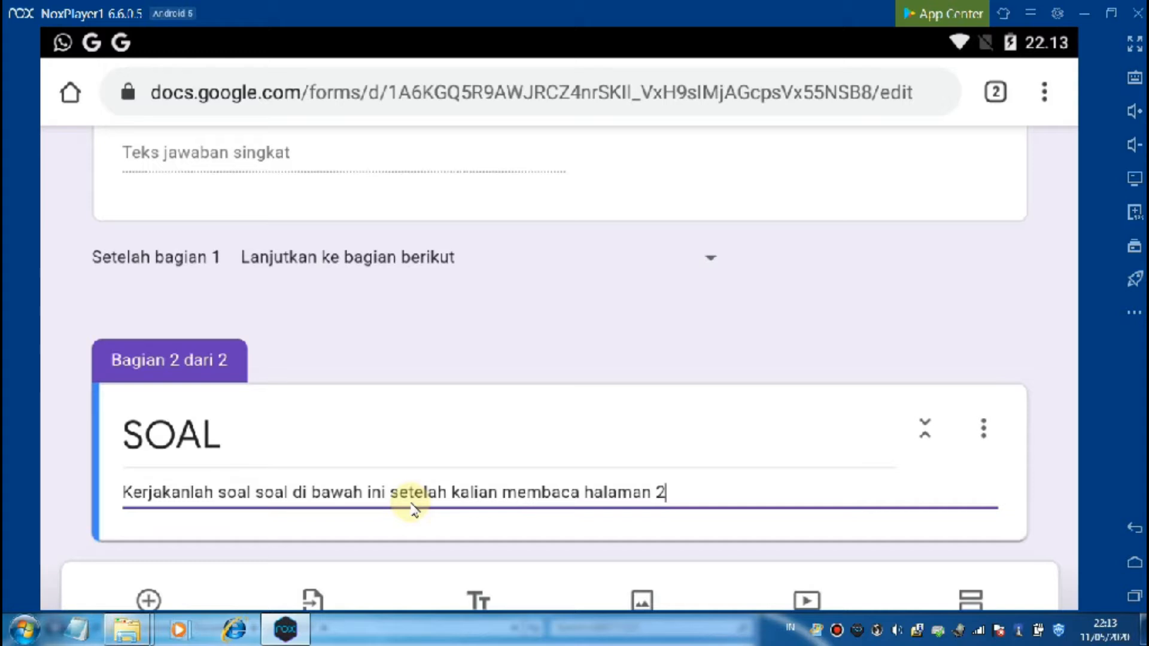
text(0 dasri)
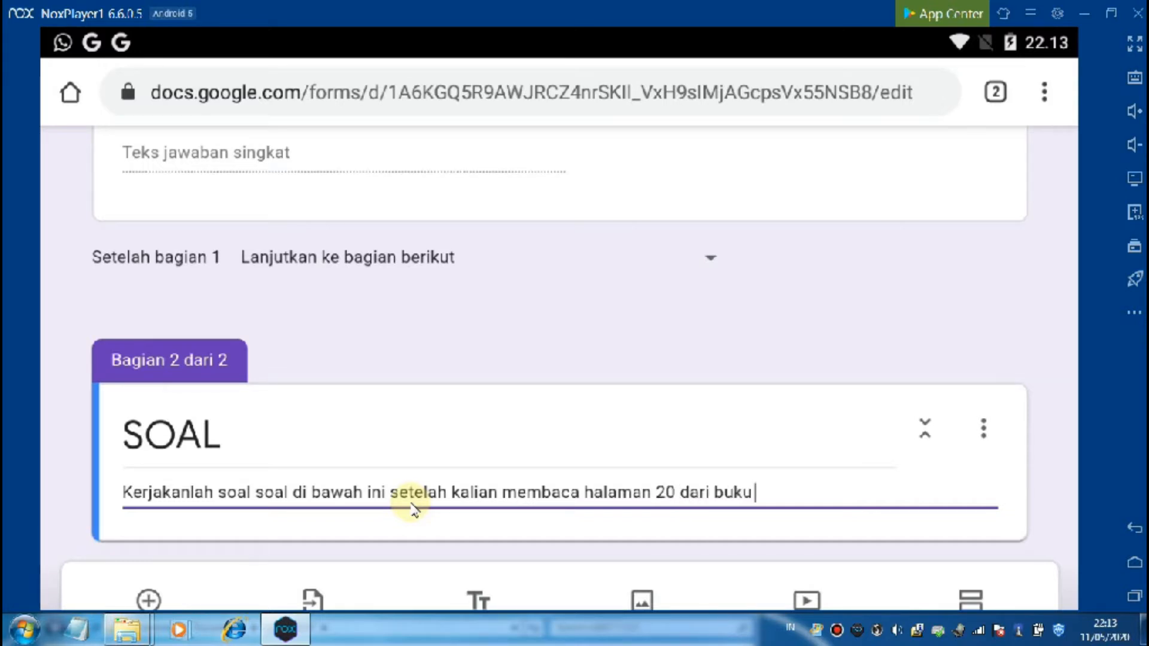
text( buku yan)
text( yang sudah dib)
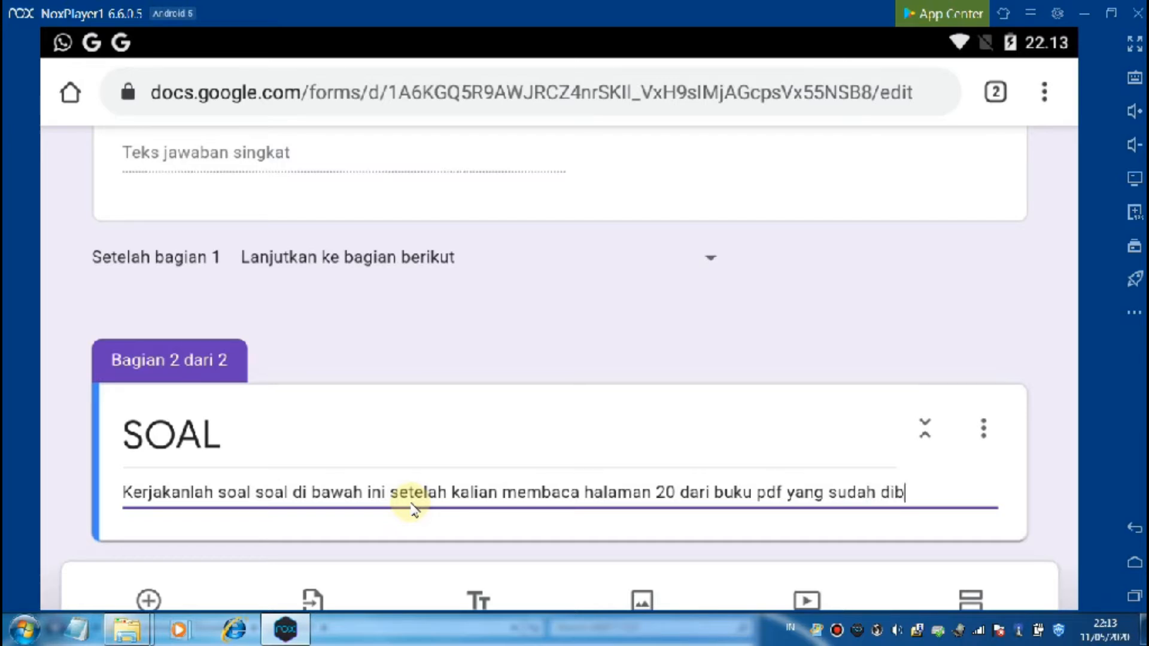
text(erikan se)
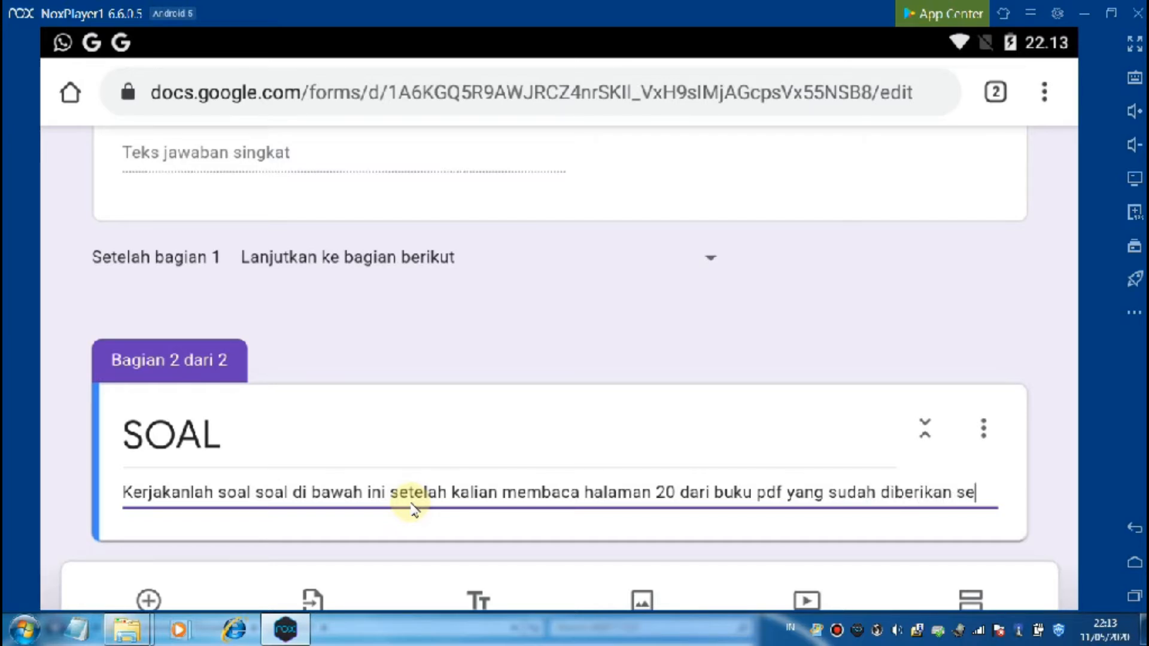
text(belumnya)
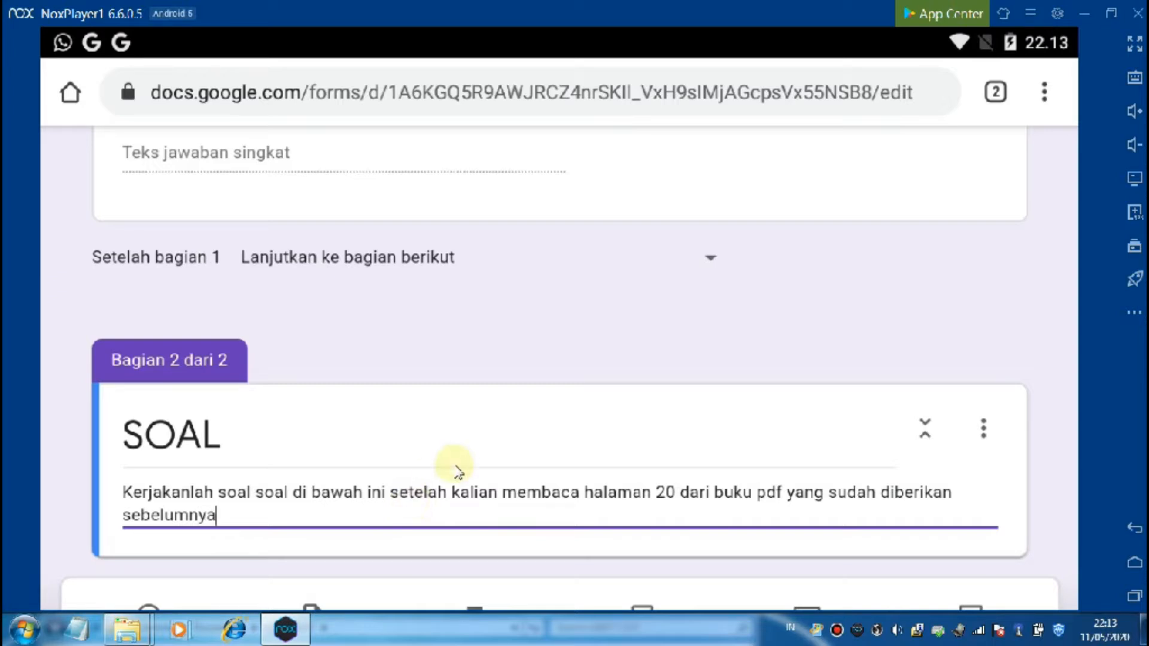
Step: Add a new question to the SOAL section and switch to the Writer document containing the quiz questions
scroll(445, 527, down, 1)
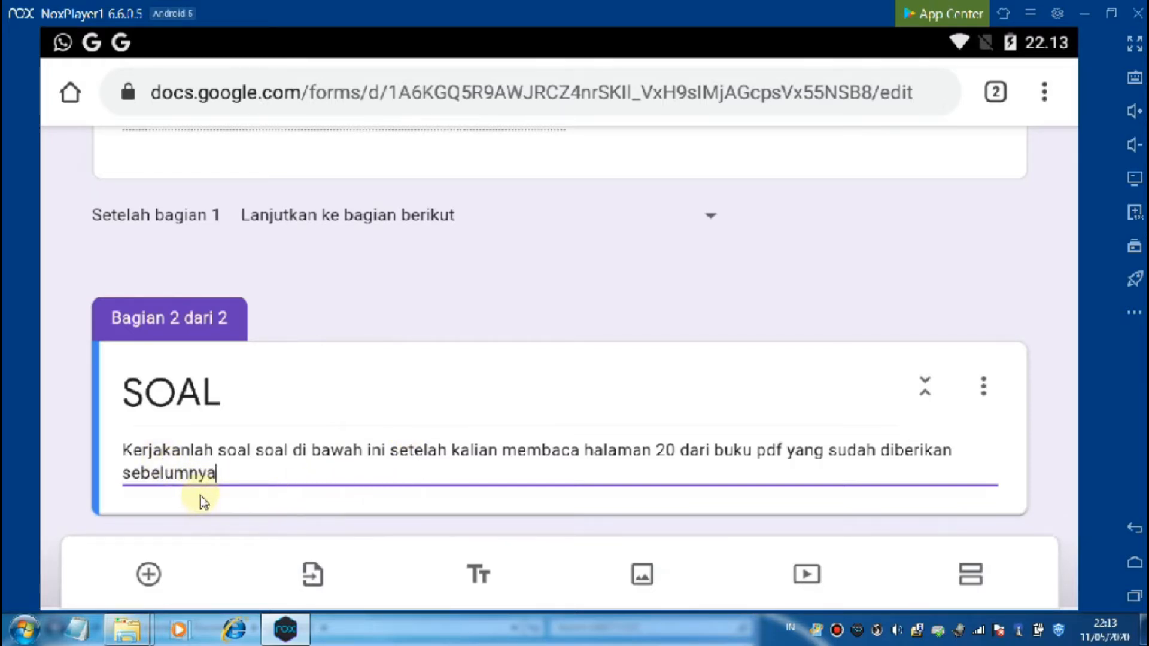
click(149, 575)
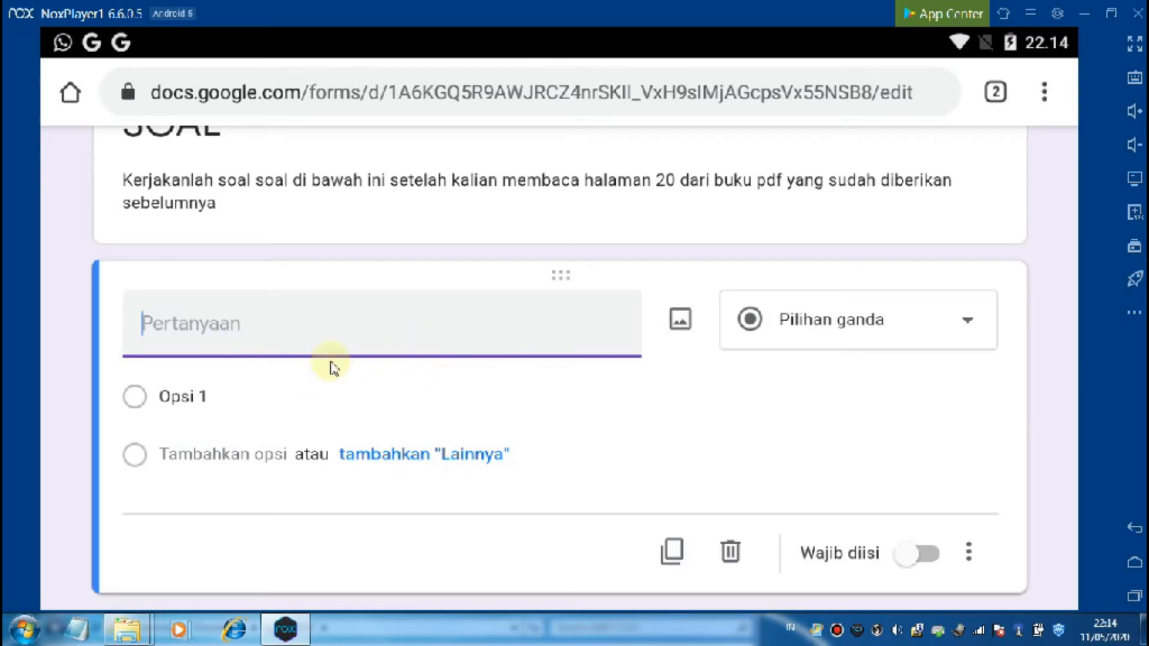
click(1134, 595)
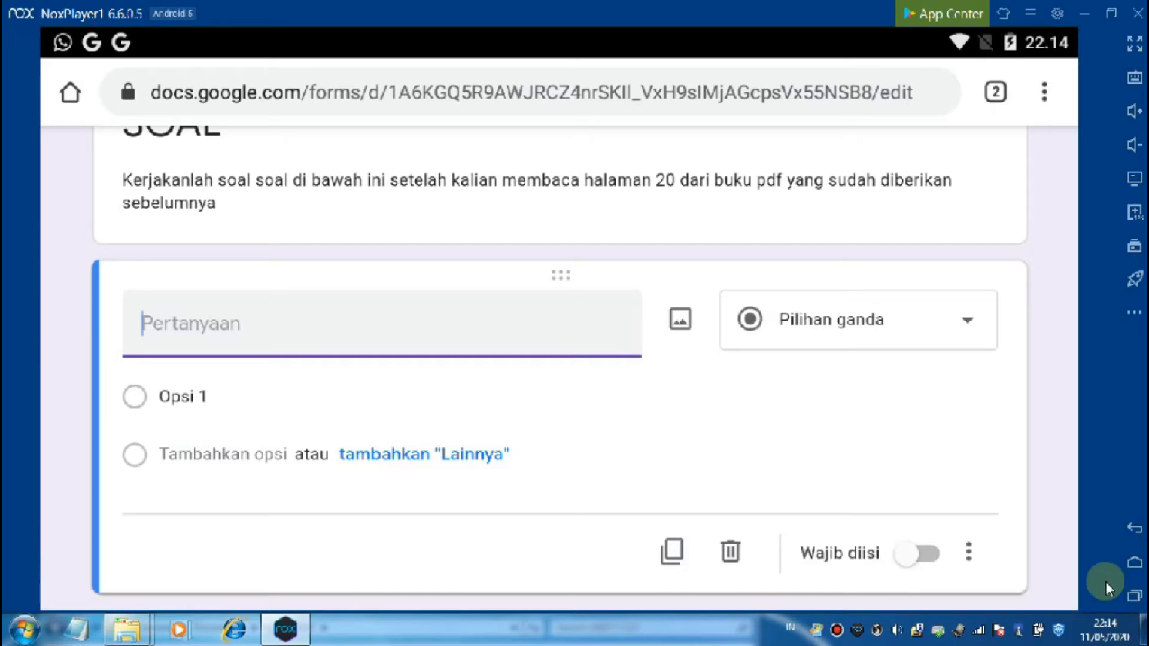
click(594, 384)
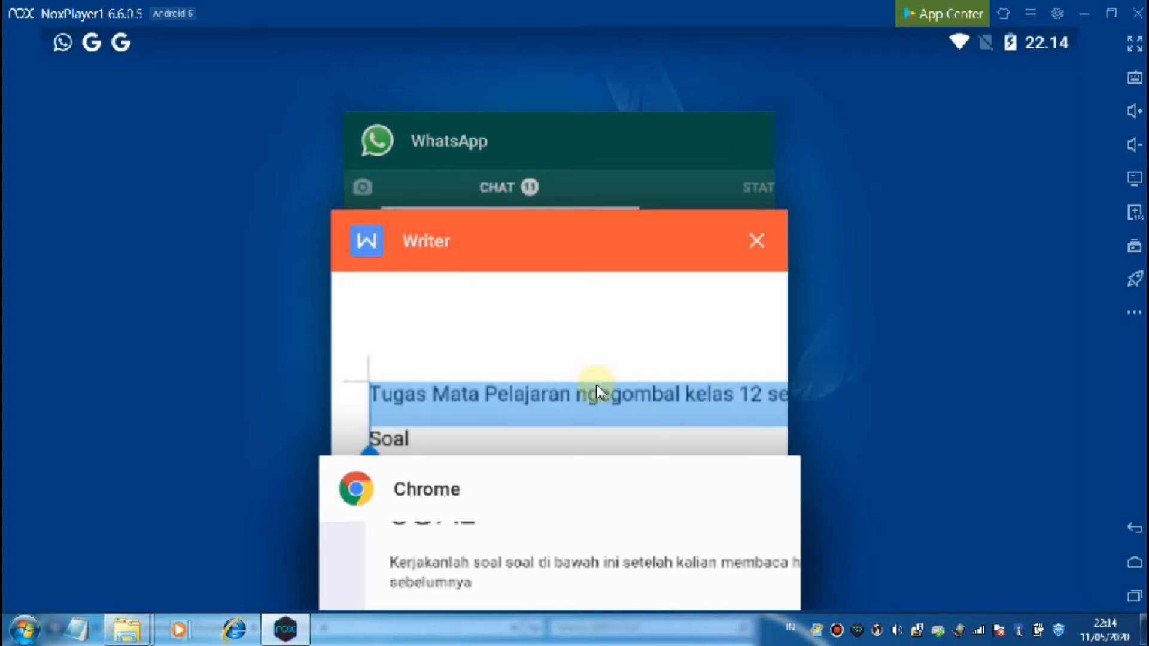
Step: Copy the text of question 1, "Berapakah Jarak matahari ke bumi ?", from the document
scroll(584, 389, down, 3)
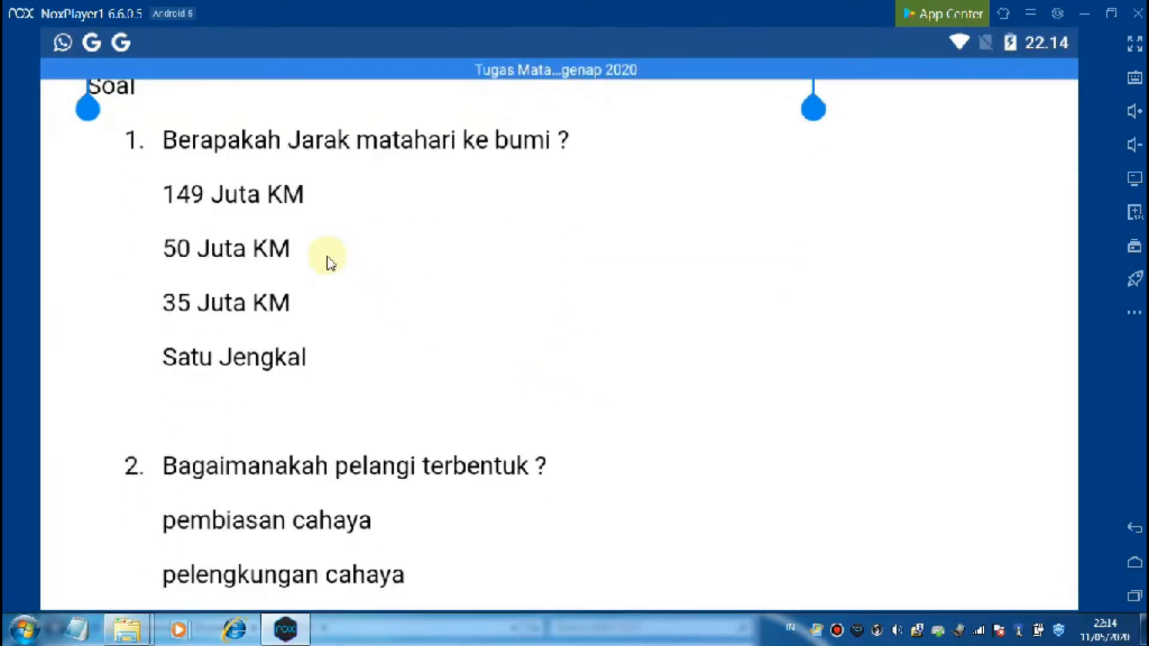
scroll(329, 259, up, 1)
scroll(328, 264, up, 3)
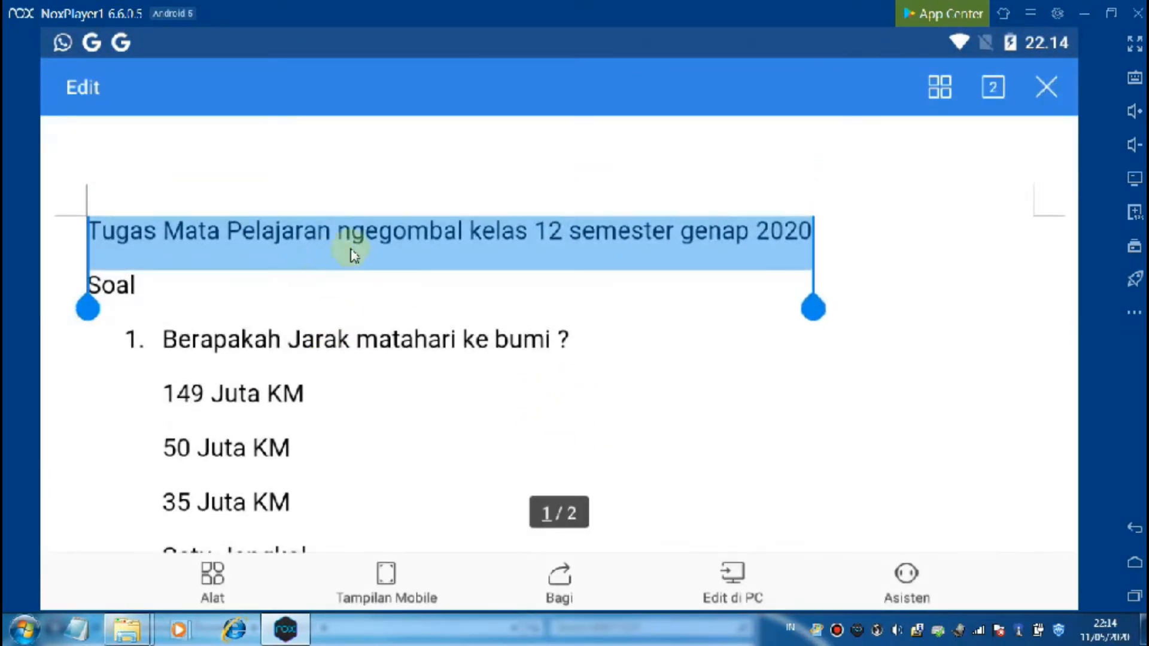
click(126, 347)
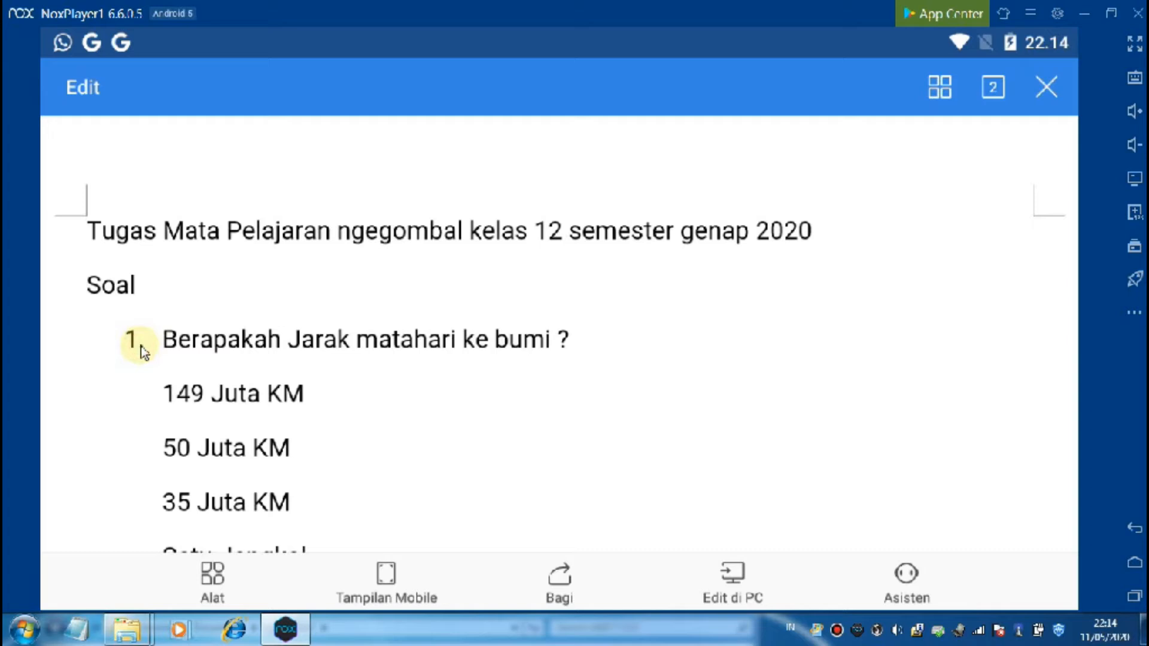
click(177, 345)
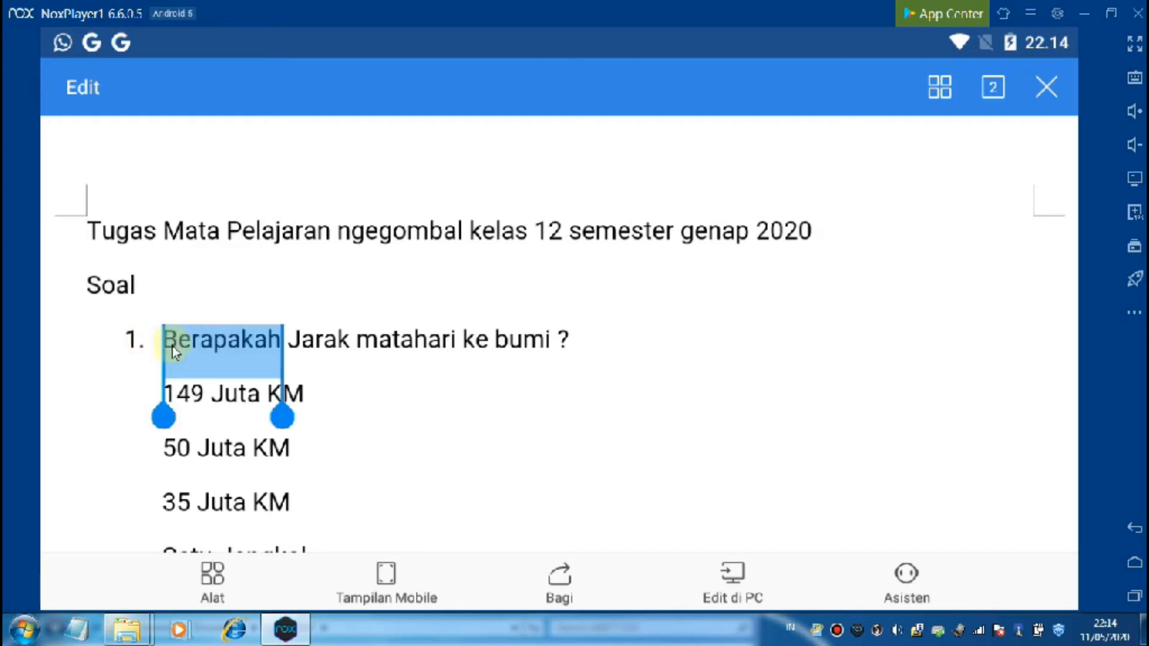
drag(159, 412, 128, 401)
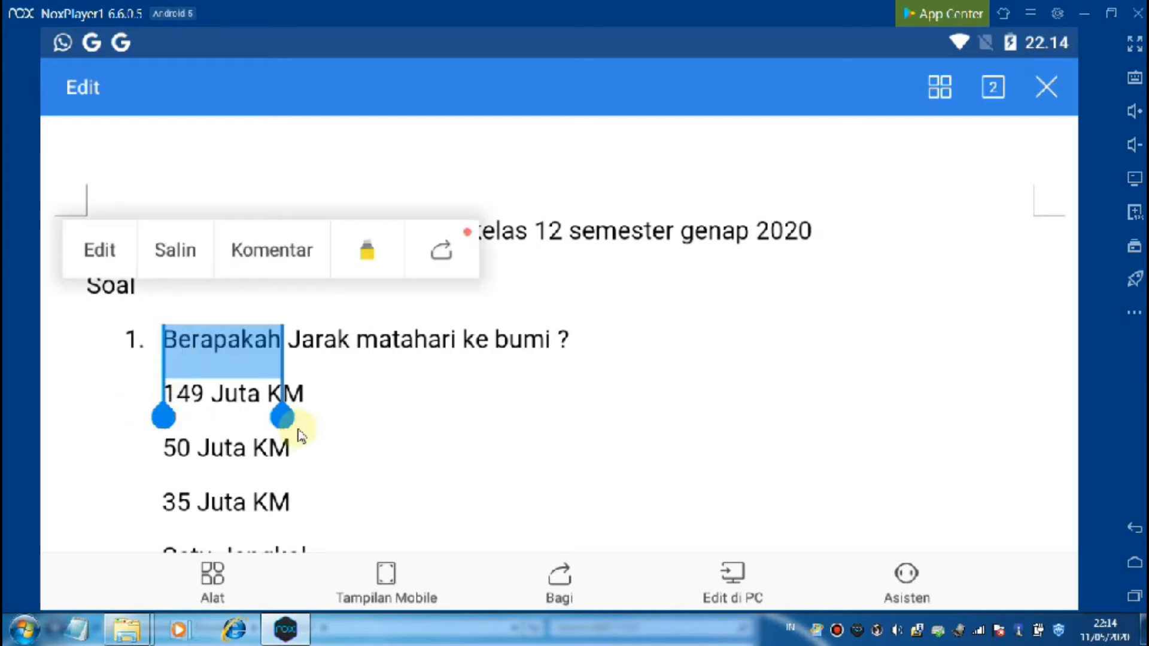
drag(282, 417, 592, 397)
key(ctrl+c)
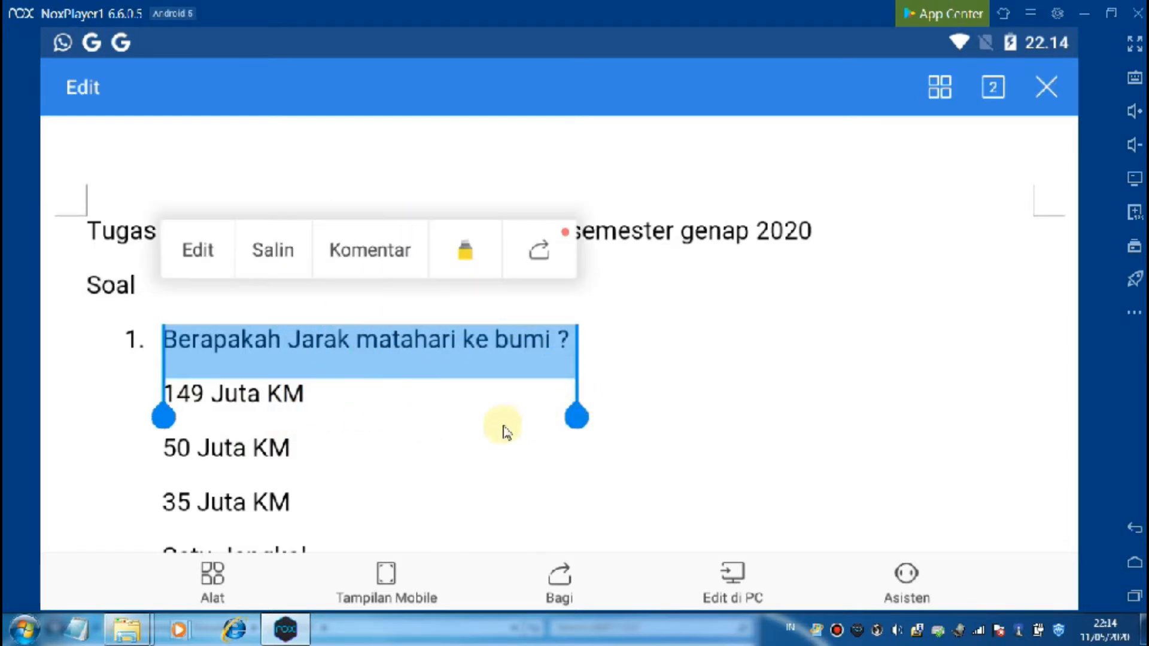
click(275, 254)
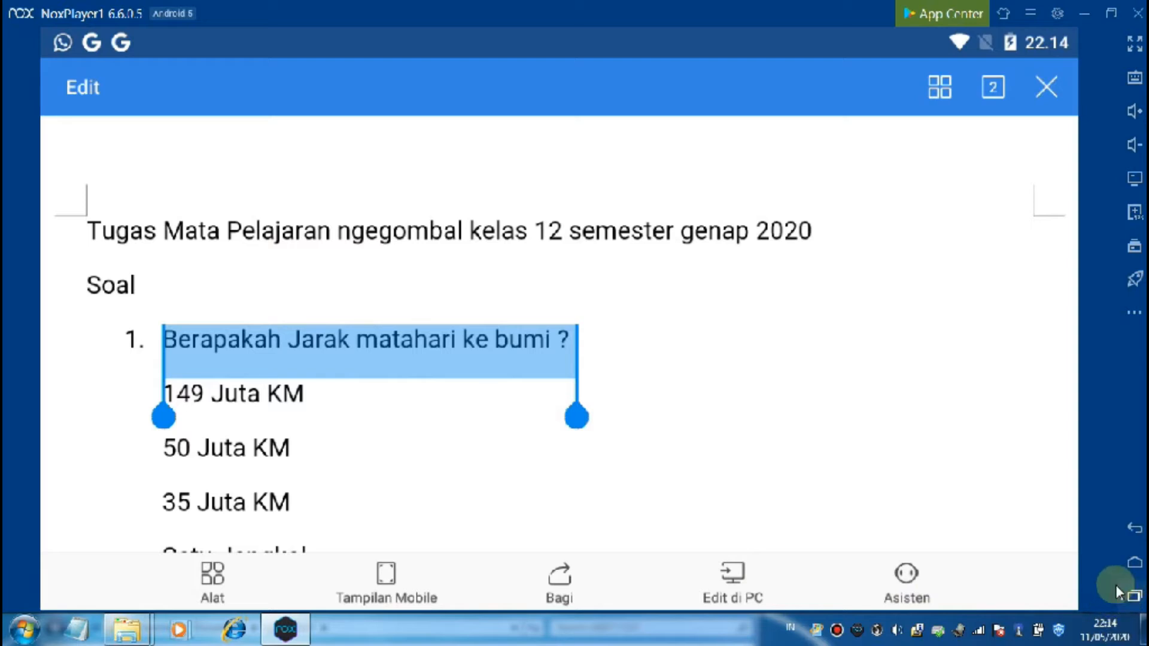
Step: Switch back to the form in Chrome and paste "Berapakah Jarak matahari ke bumi ?" as the new question's title
click(1133, 596)
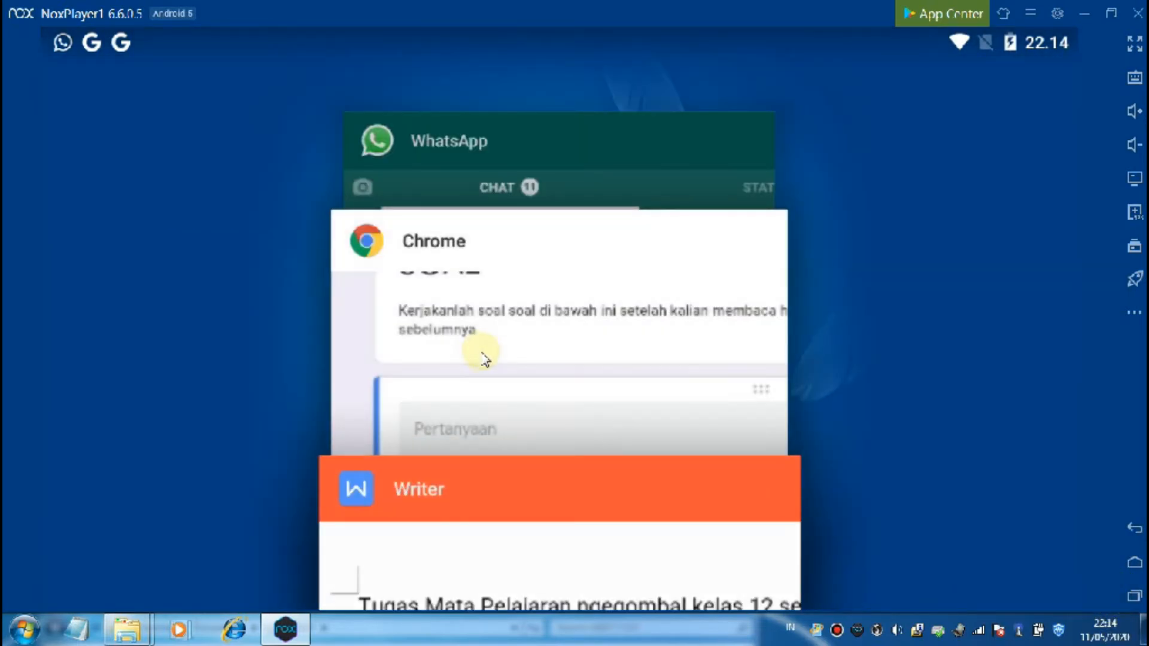
click(471, 404)
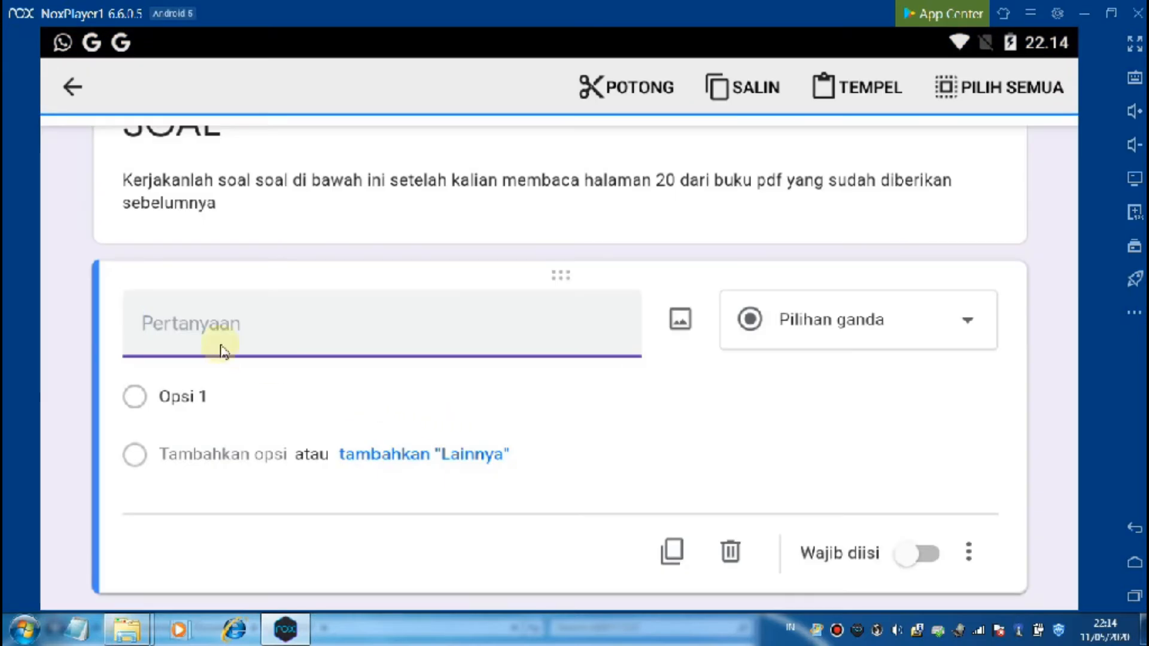
click(166, 330)
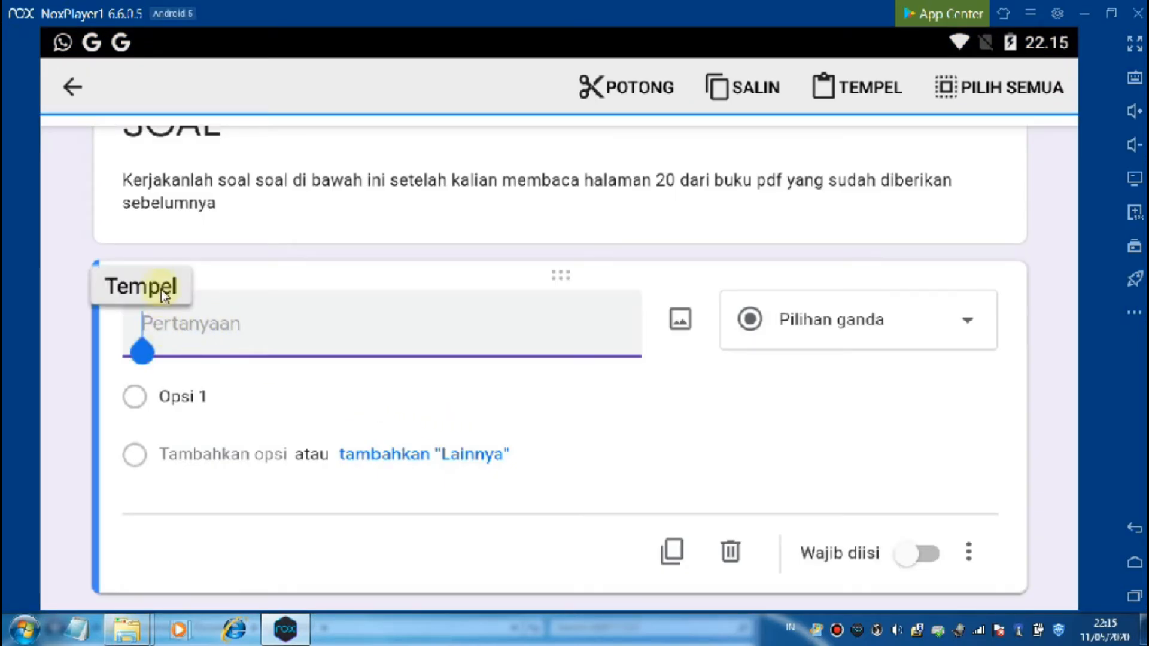
click(160, 289)
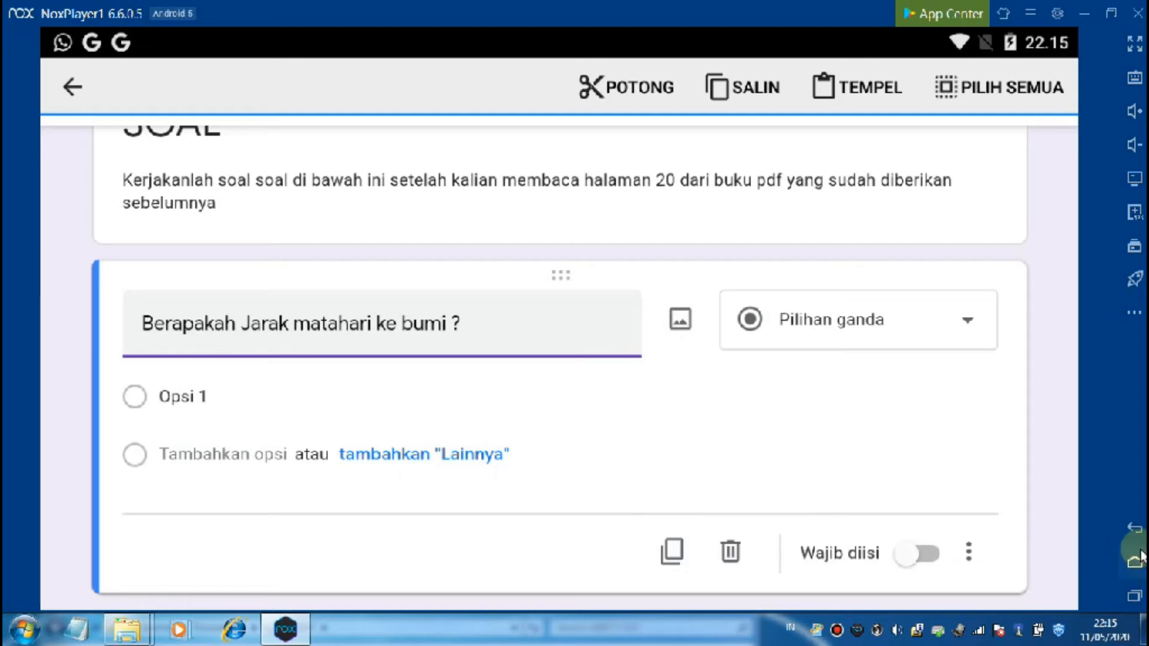
Step: Switch to the Writer document and copy question 1's four answer choices, from "149 Juta KM" through "Satu Jengkal"
click(1134, 596)
scroll(538, 410, up, 3)
click(538, 405)
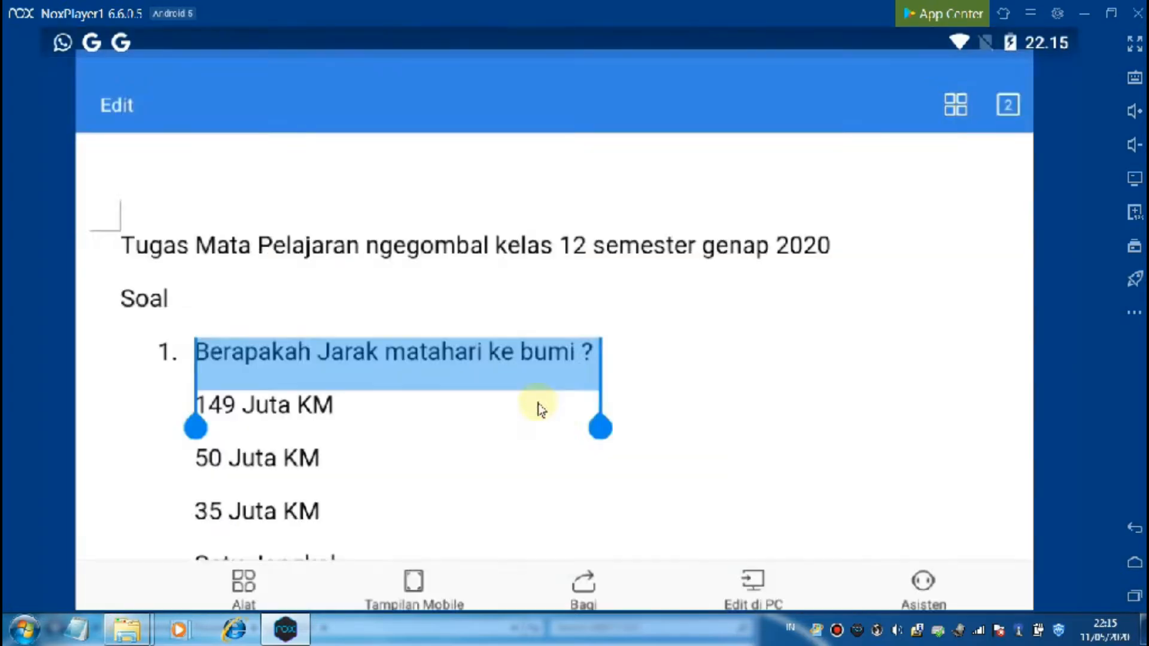
scroll(470, 426, down, 3)
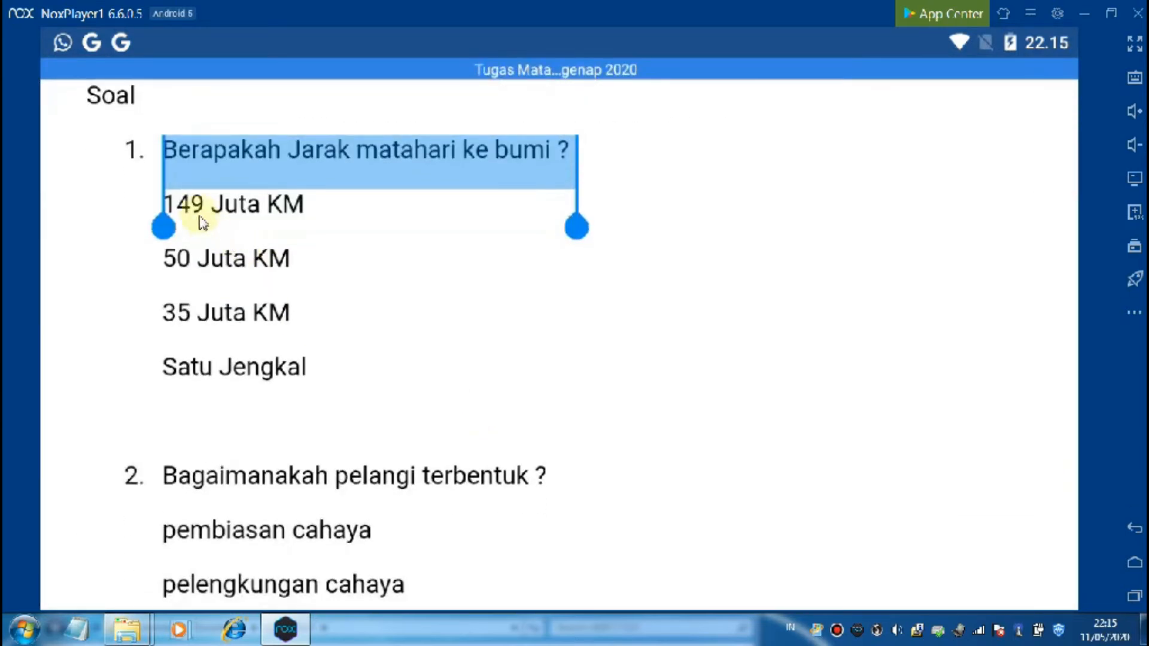
click(179, 209)
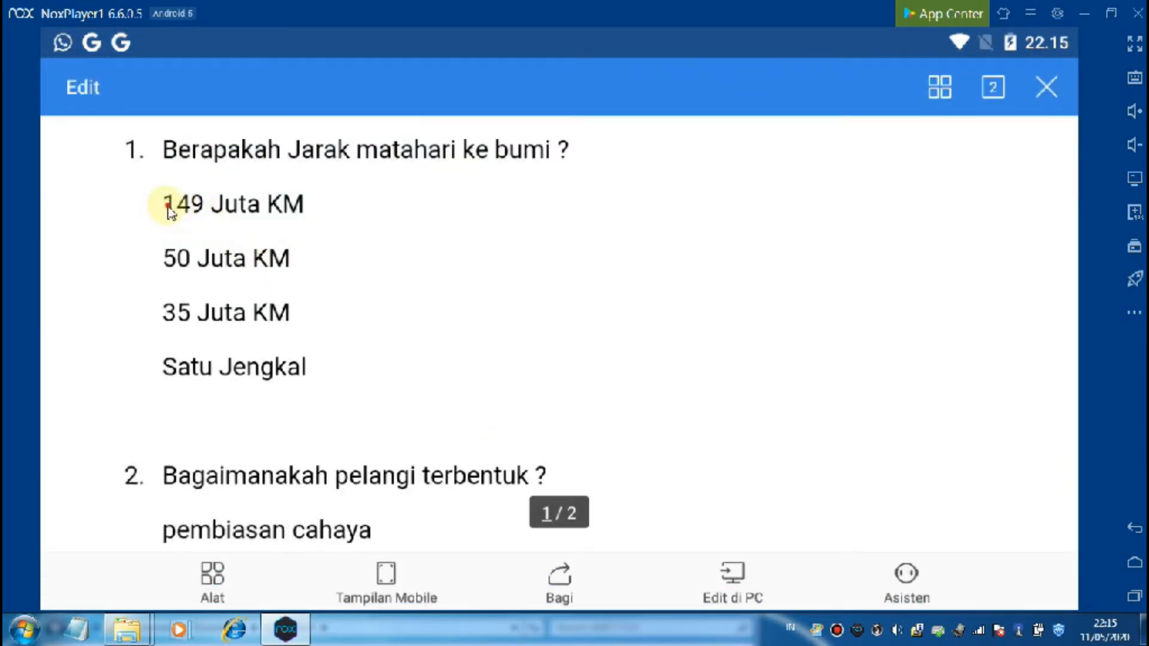
drag(168, 210, 316, 402)
key(ctrl+c)
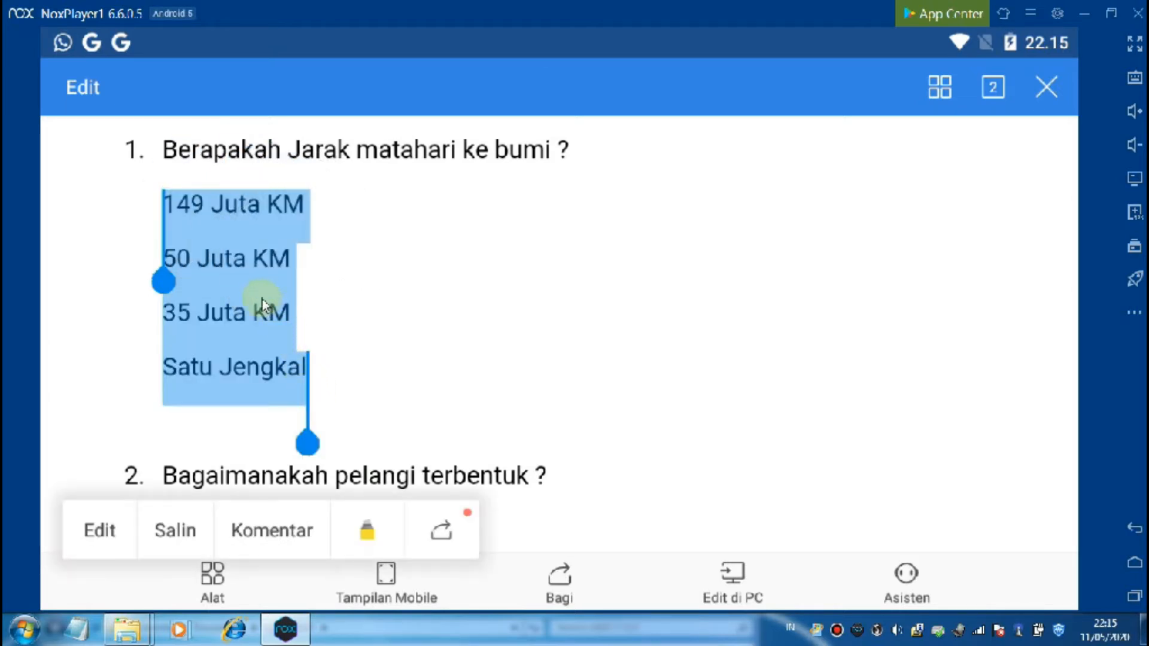
click(180, 530)
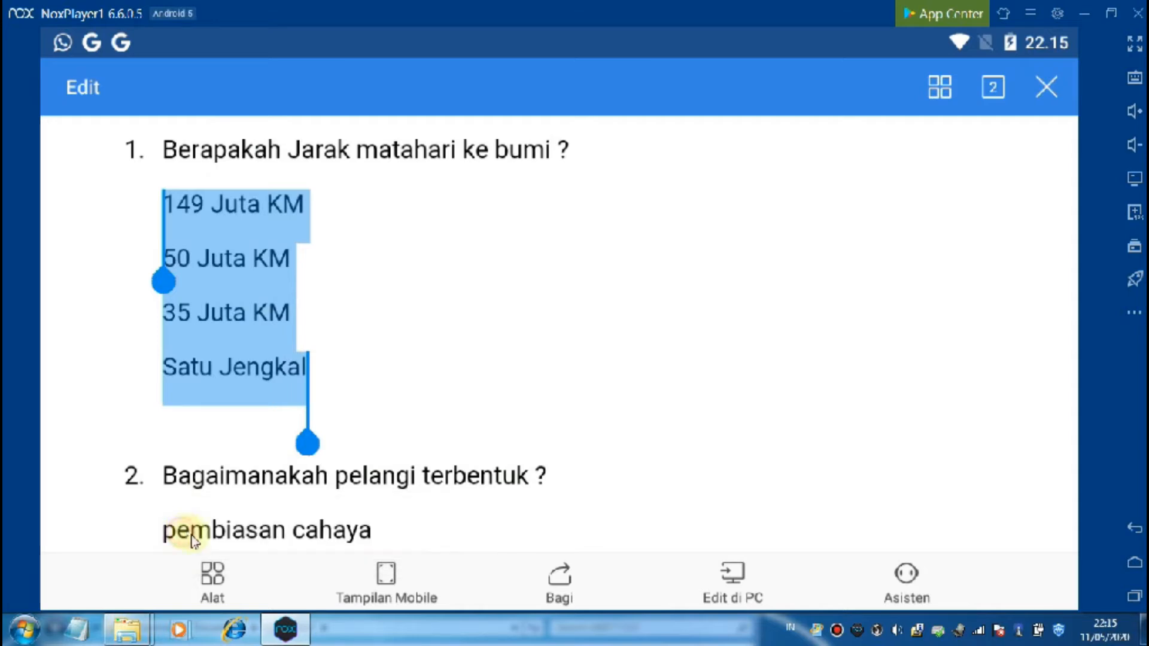
Step: Switch back to the form in Chrome and replace "Opsi 1" with the copied choices 149 Juta KM, 50 Juta KM, 35 Juta KM and Satu Jengkal
click(1134, 599)
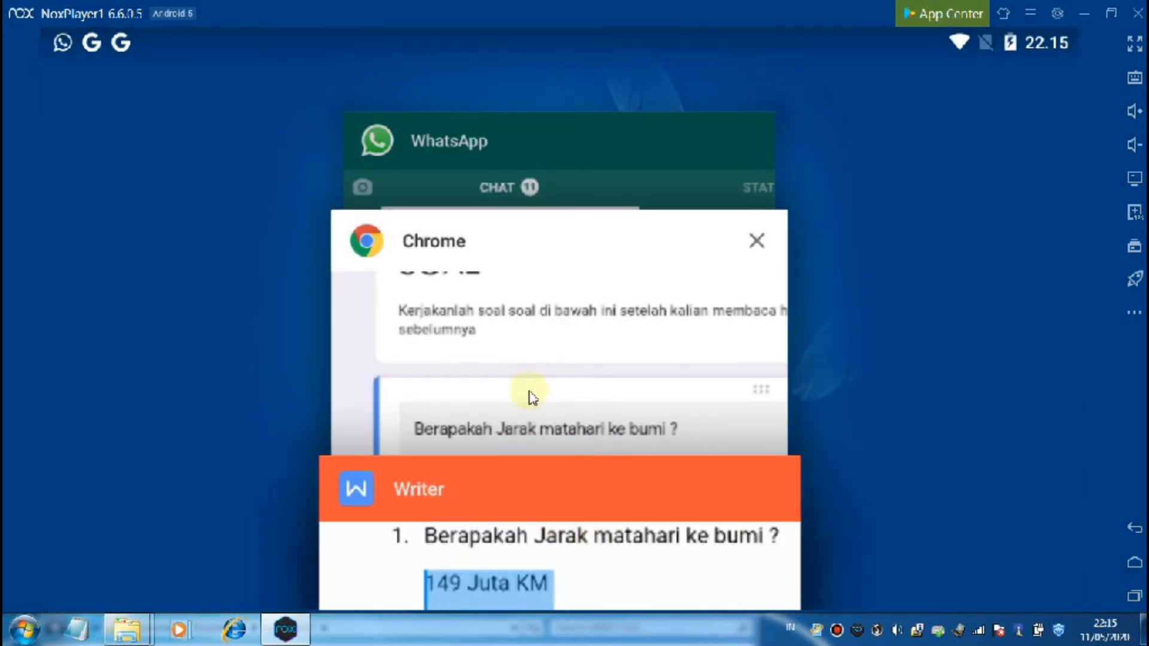
click(459, 450)
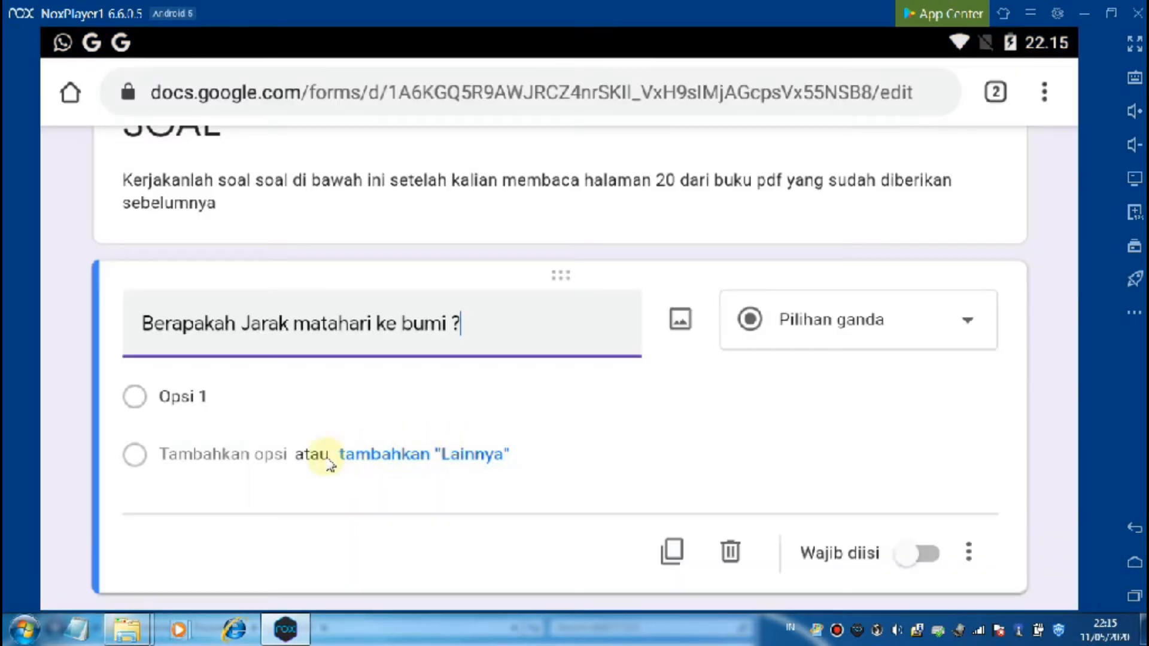
click(188, 408)
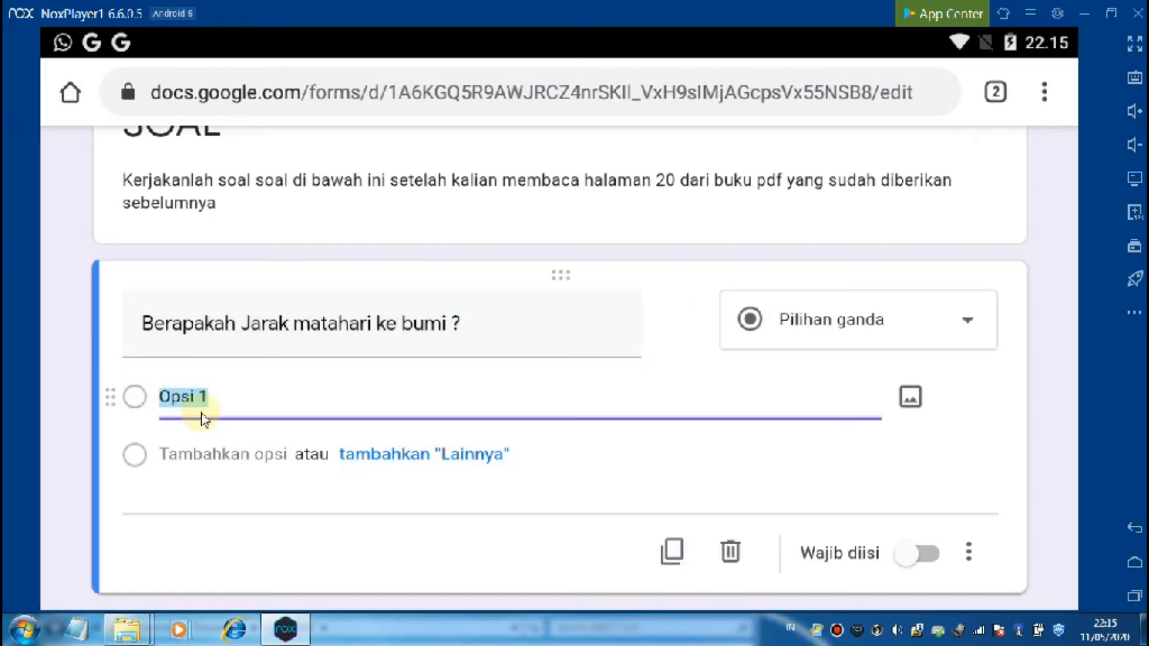
key(BackSpace)
click(189, 405)
click(172, 369)
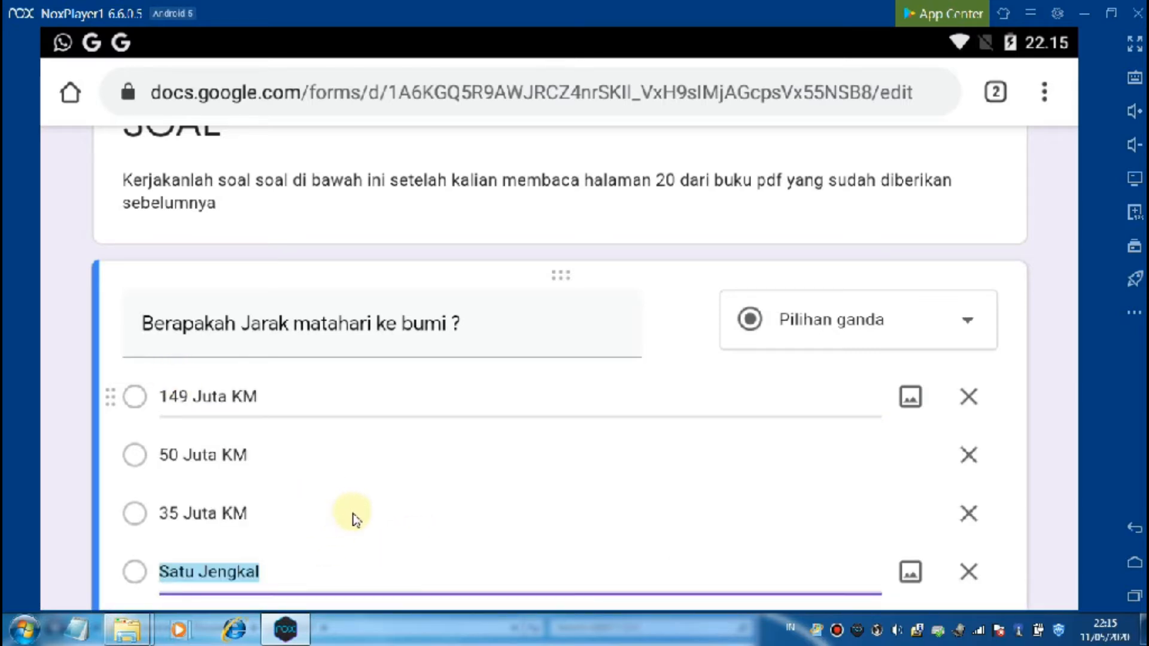
Step: Examine the answer options of "Berapakah Jarak matahari ke bumi ?" and the question's footer for an answer key setting
scroll(354, 517, down, 3)
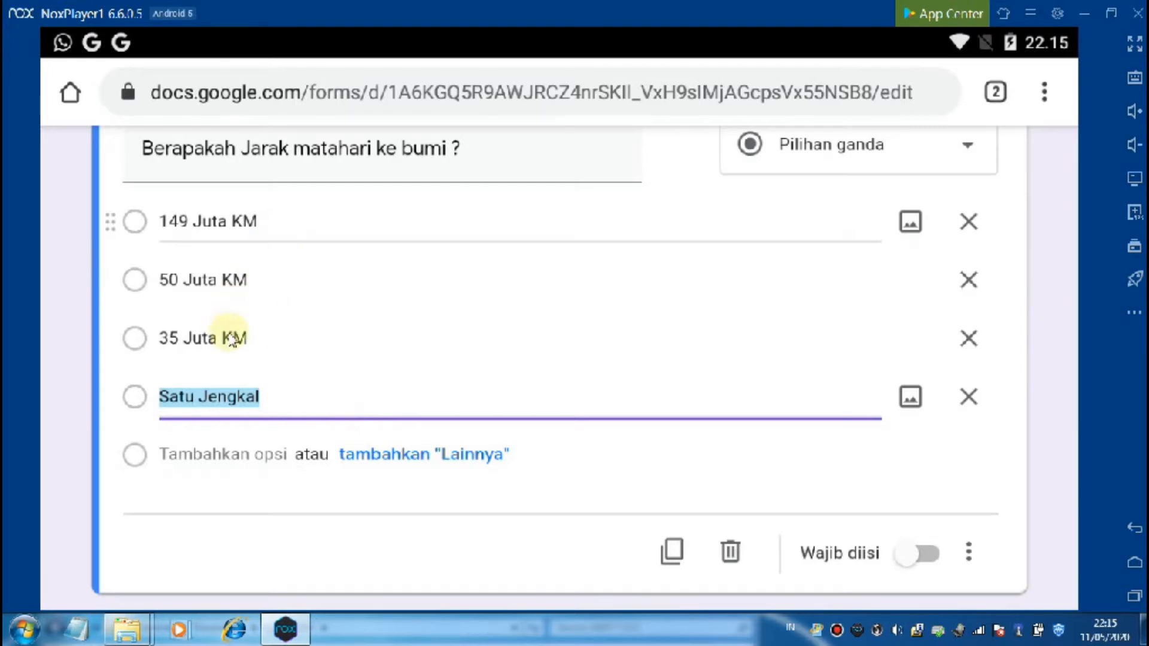
scroll(264, 387, up, 3)
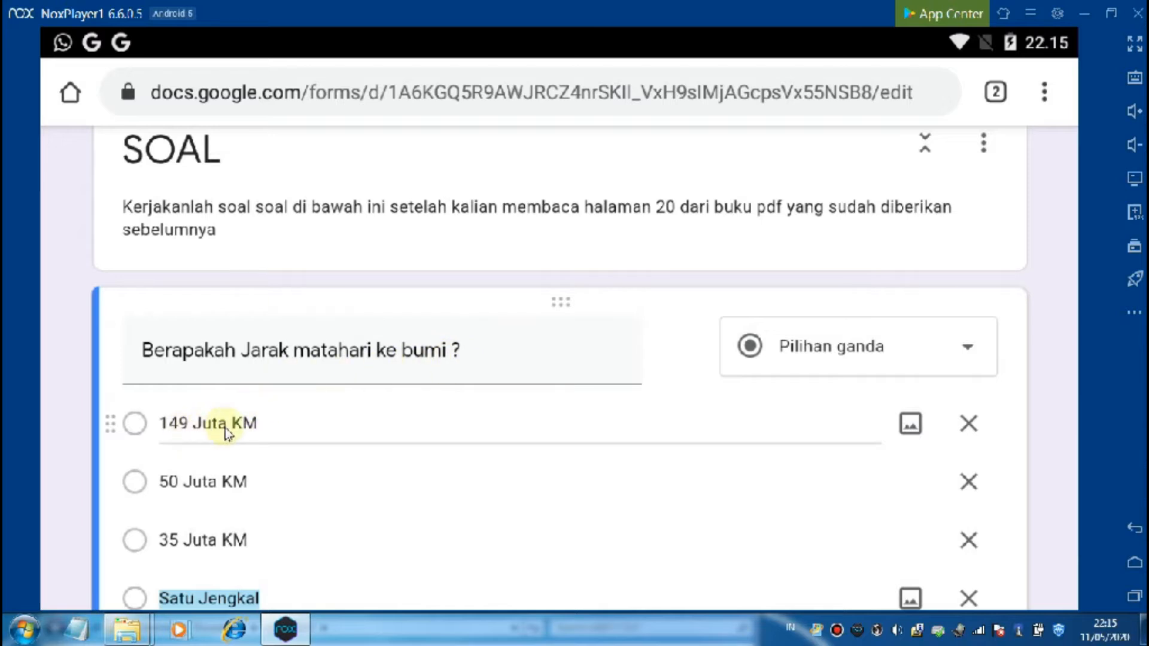
scroll(257, 431, down, 3)
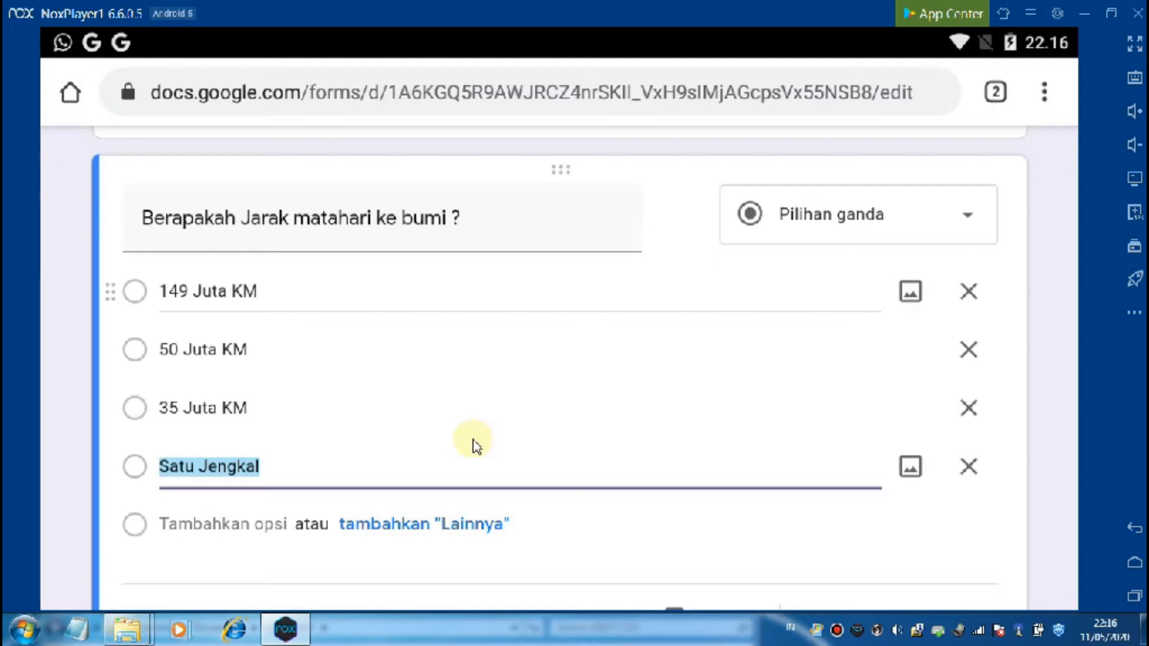
scroll(300, 479, down, 3)
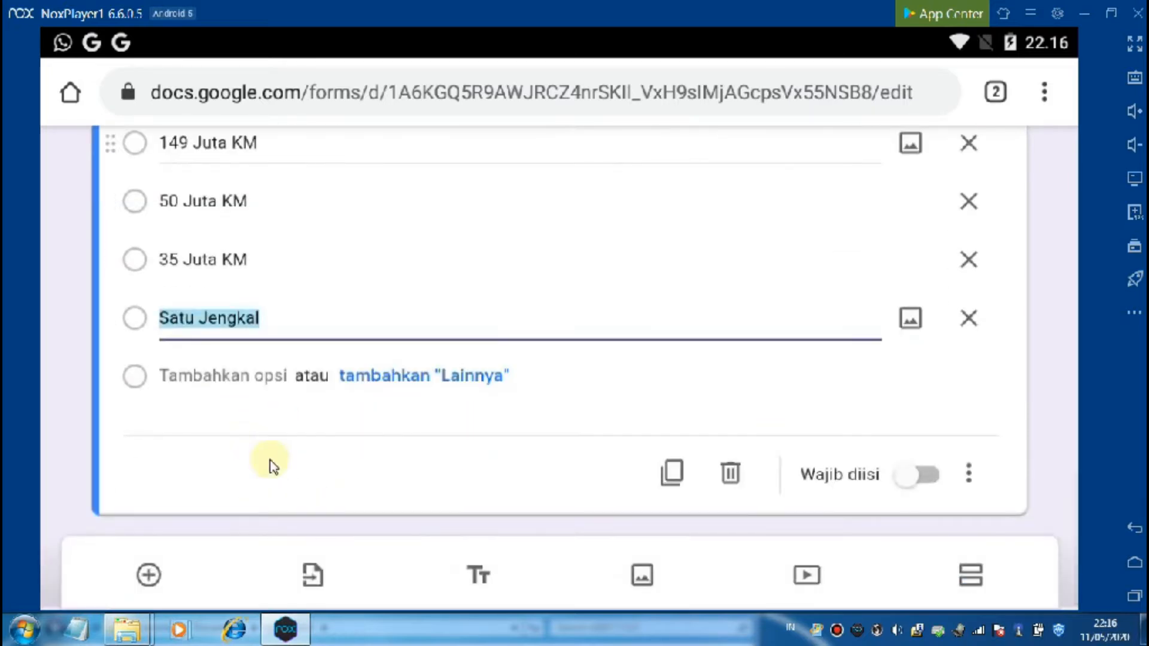
click(211, 472)
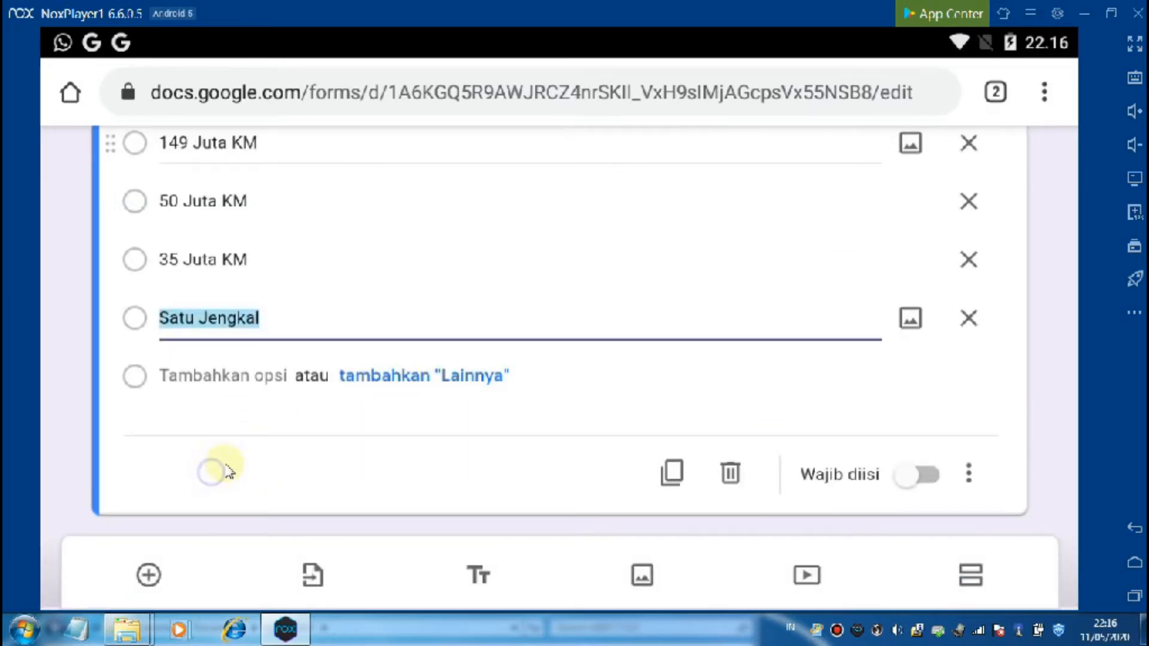
scroll(405, 379, up, 3)
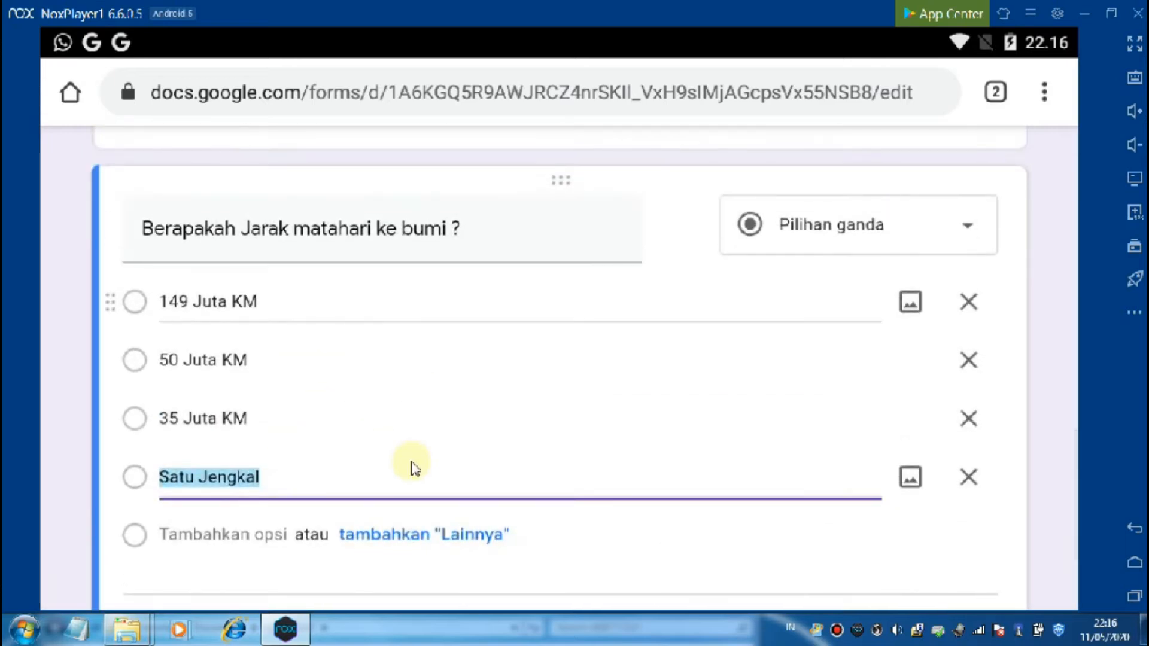
scroll(350, 465, down, 3)
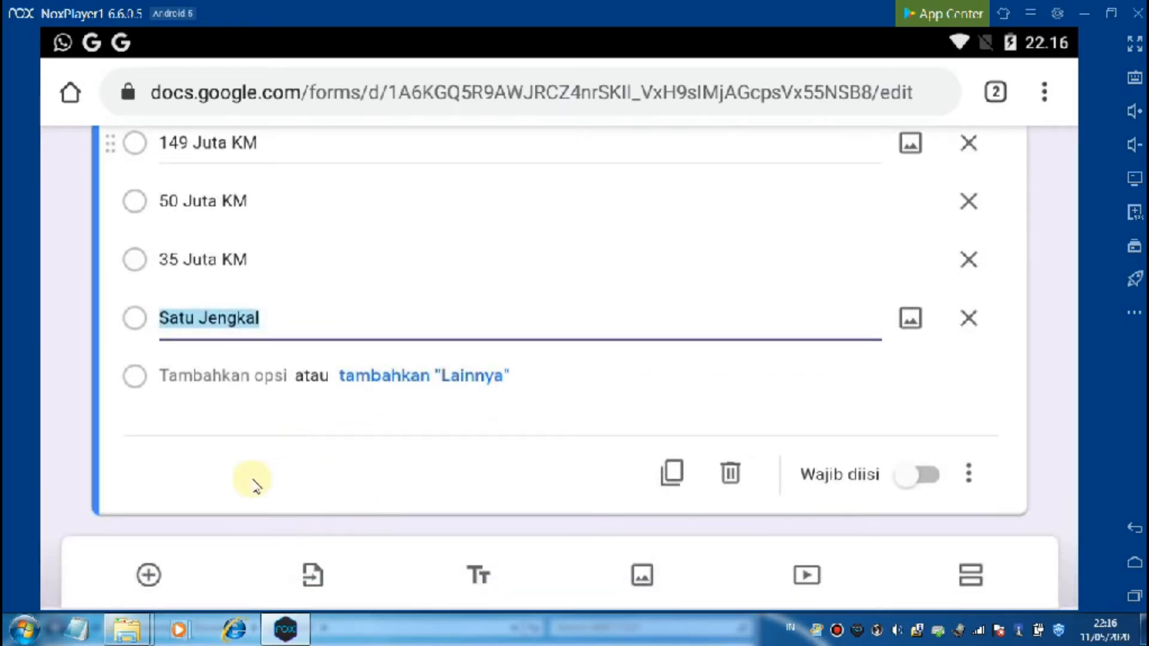
scroll(344, 426, up, 2)
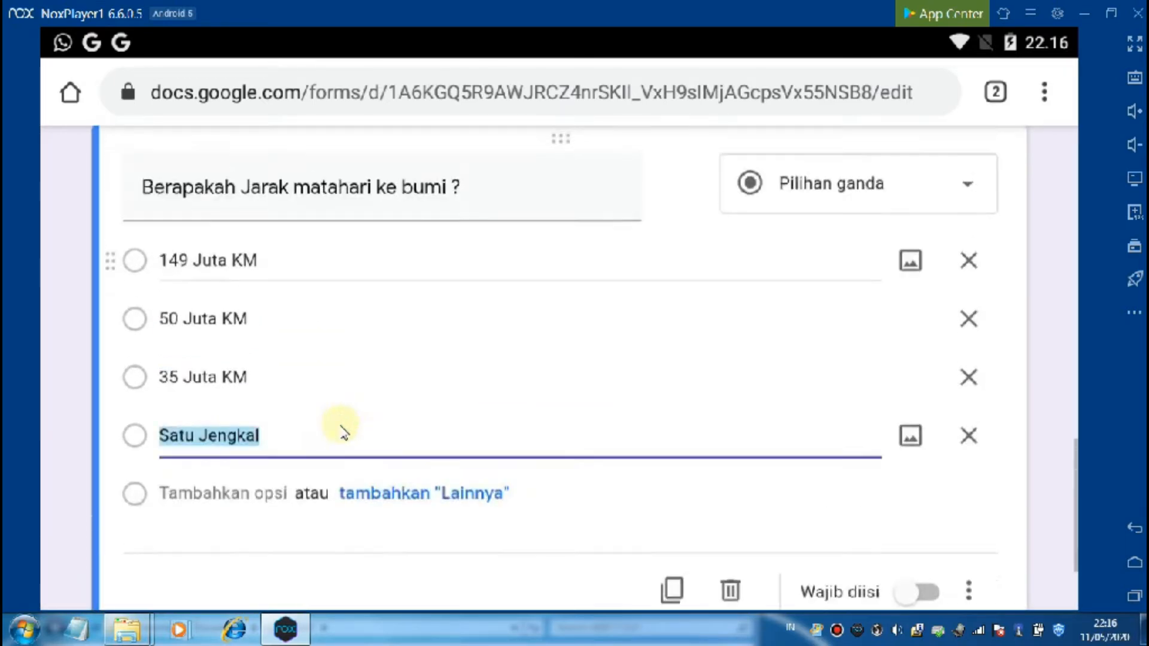
scroll(288, 449, down, 2)
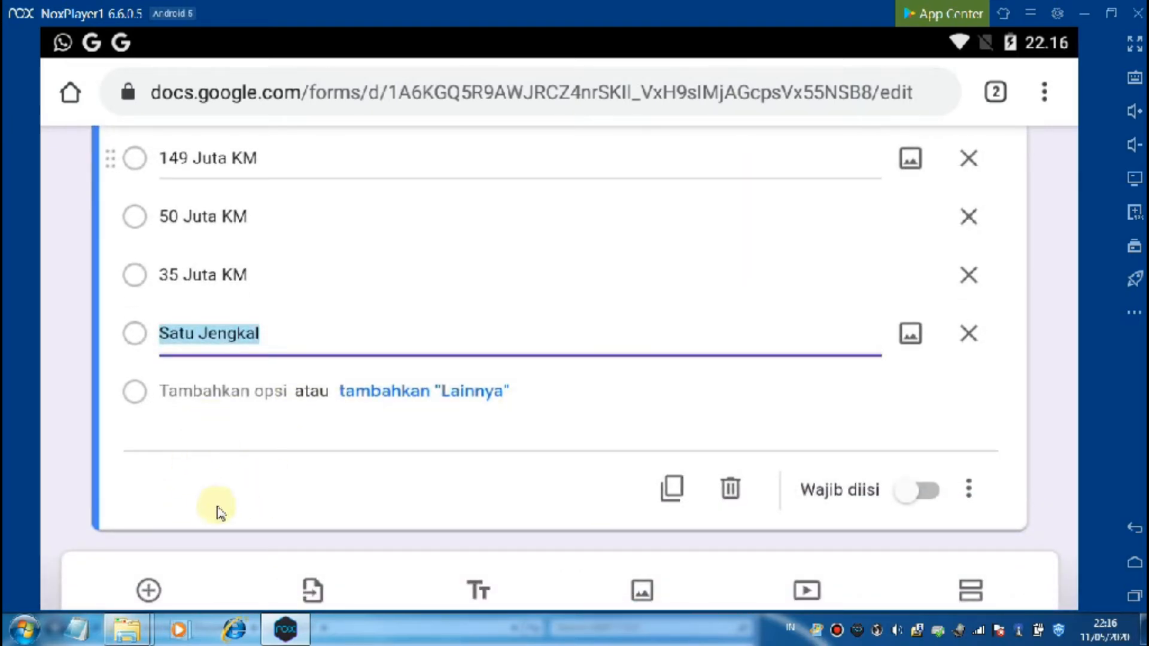
scroll(242, 475, up, 3)
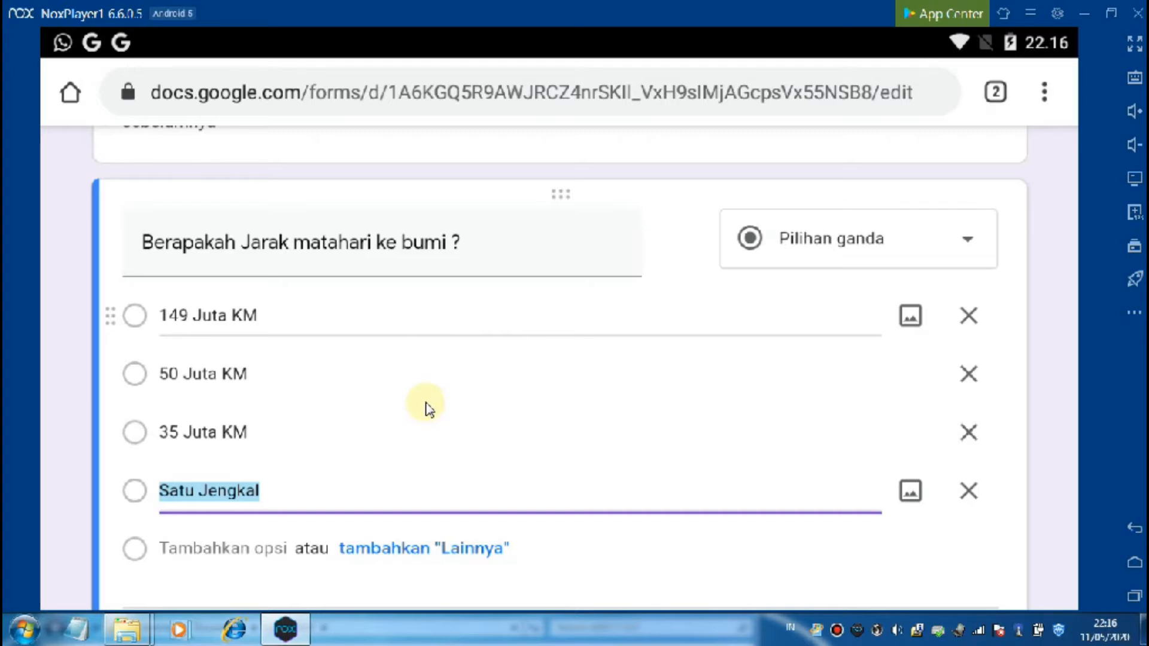
Step: Open the settings of the whole form (Setelan)
scroll(428, 409, up, 10)
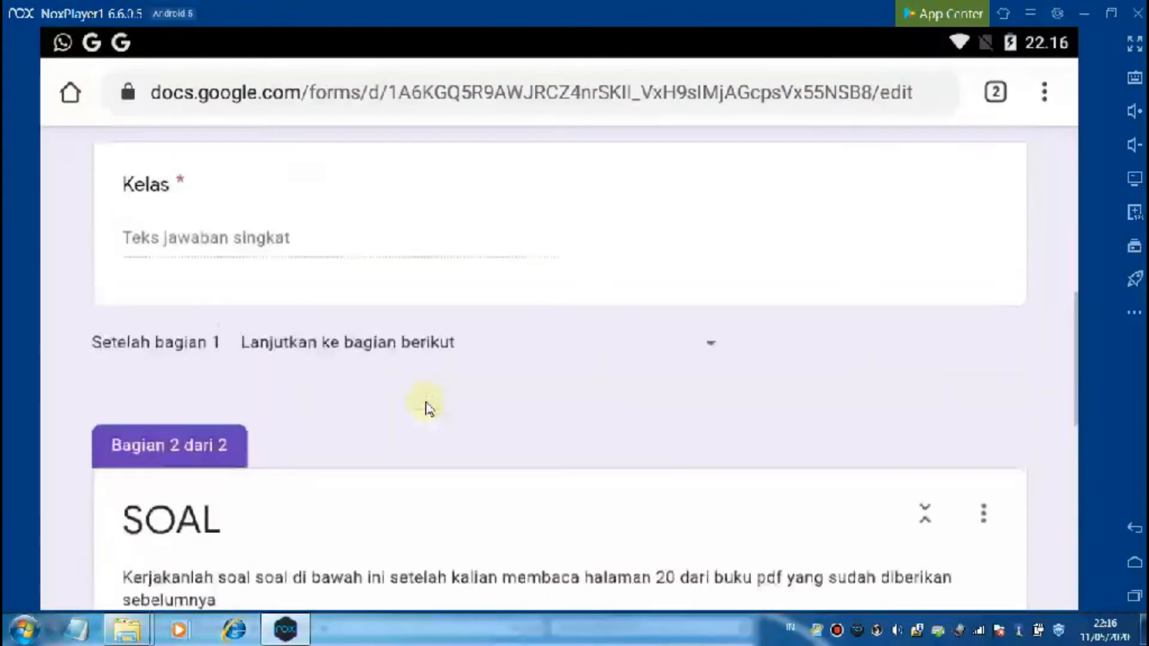
scroll(428, 408, up, 5)
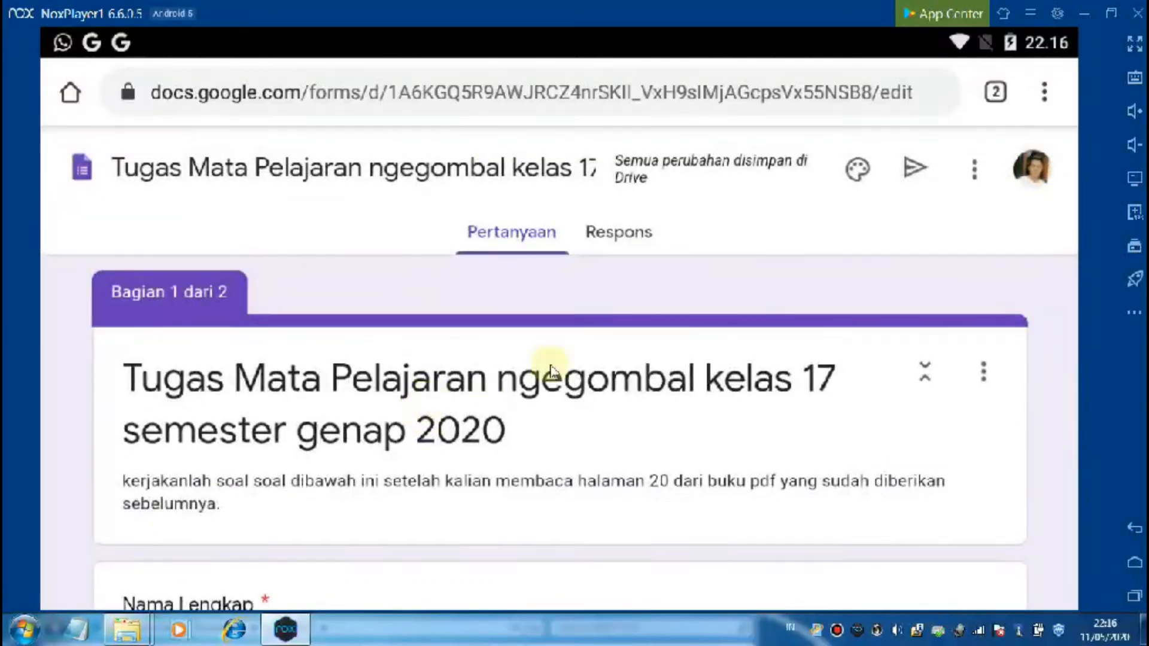
click(984, 183)
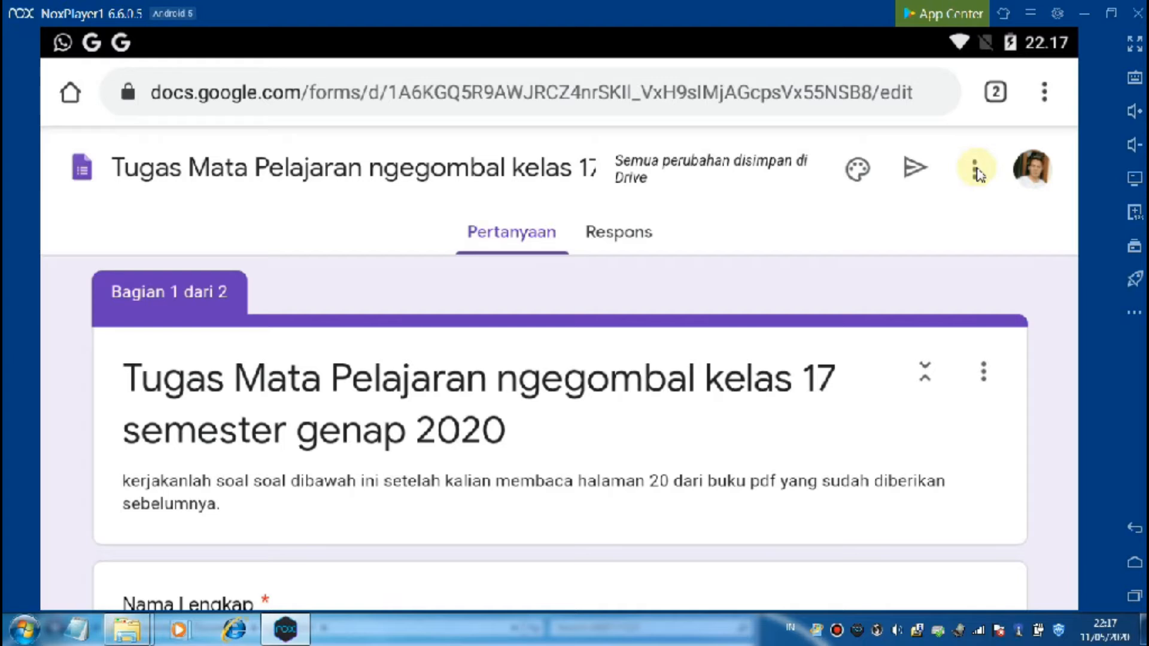
click(975, 170)
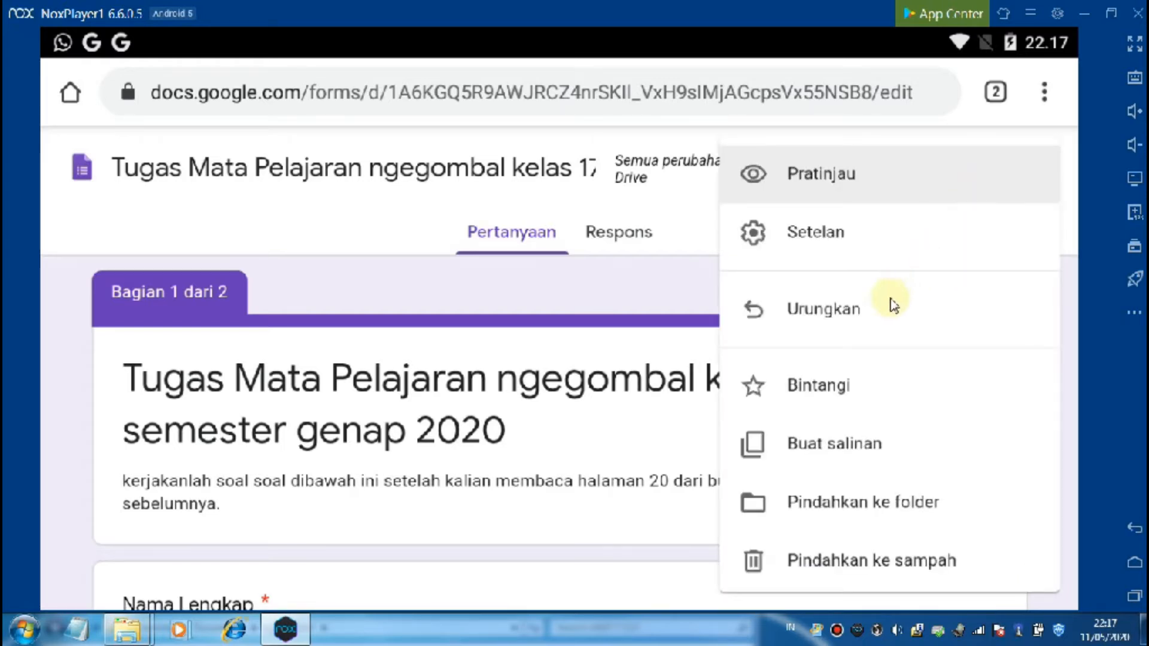
click(875, 240)
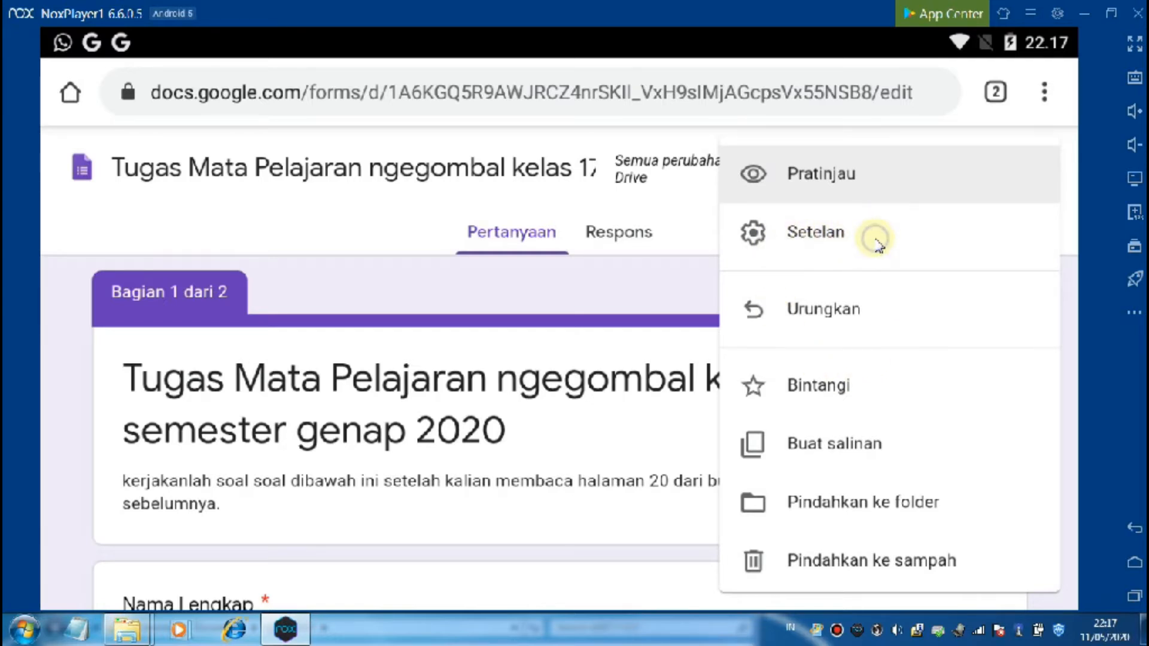
click(833, 237)
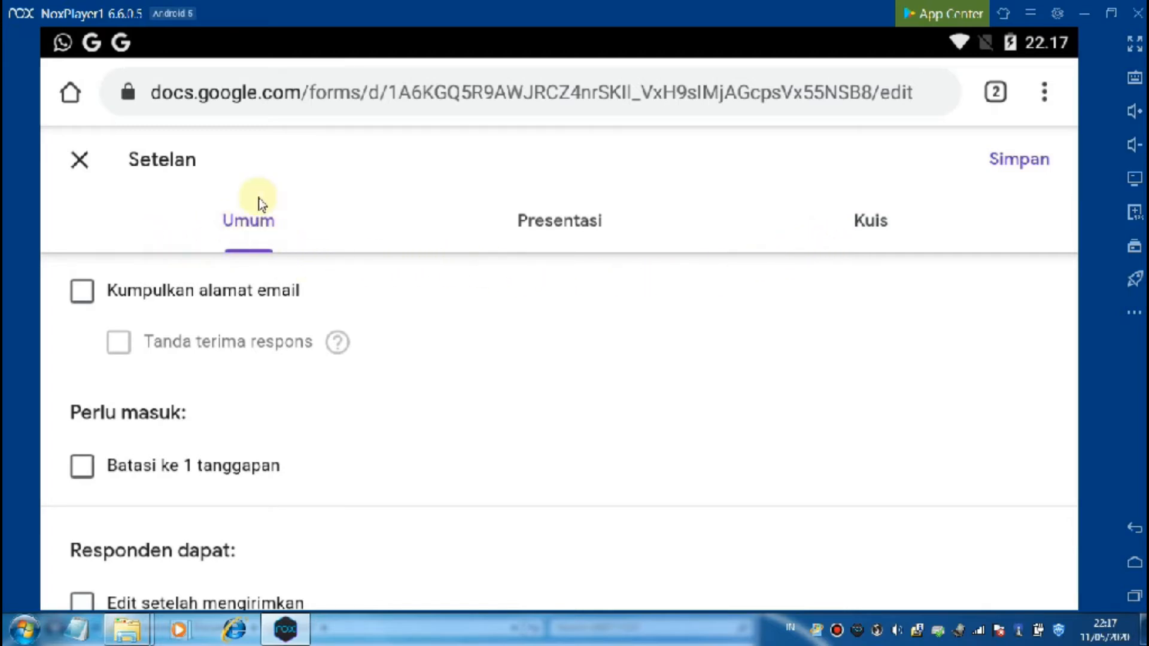
Step: Turn on "Jadikan ini sebagai kuis" in the form's quiz settings
click(302, 225)
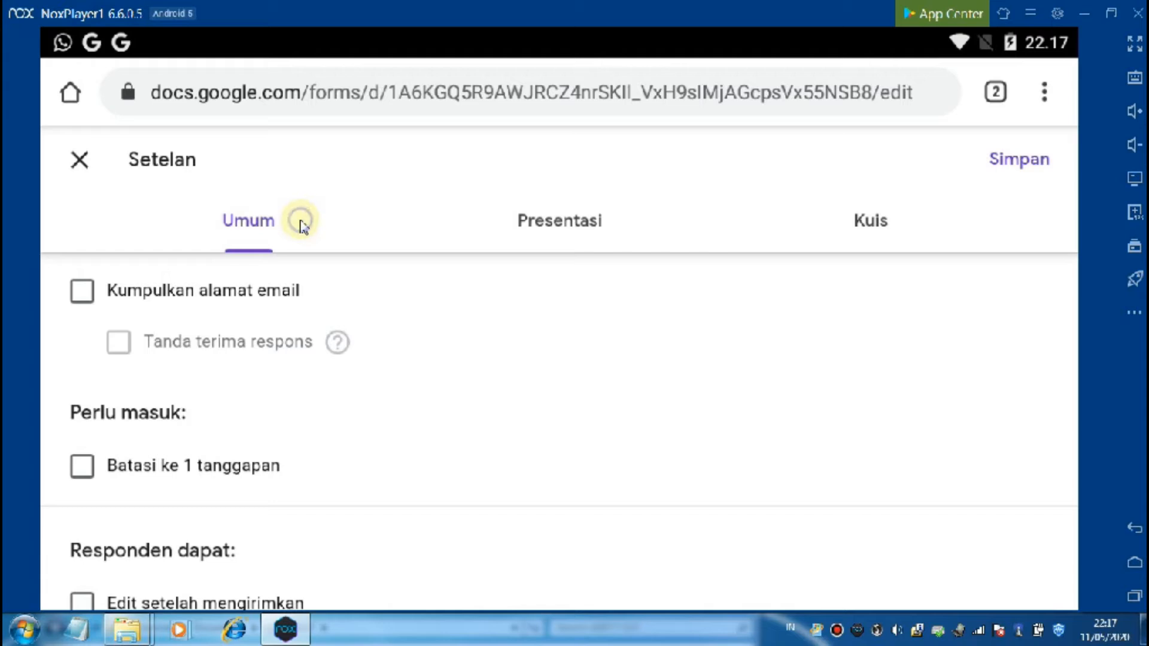
click(643, 229)
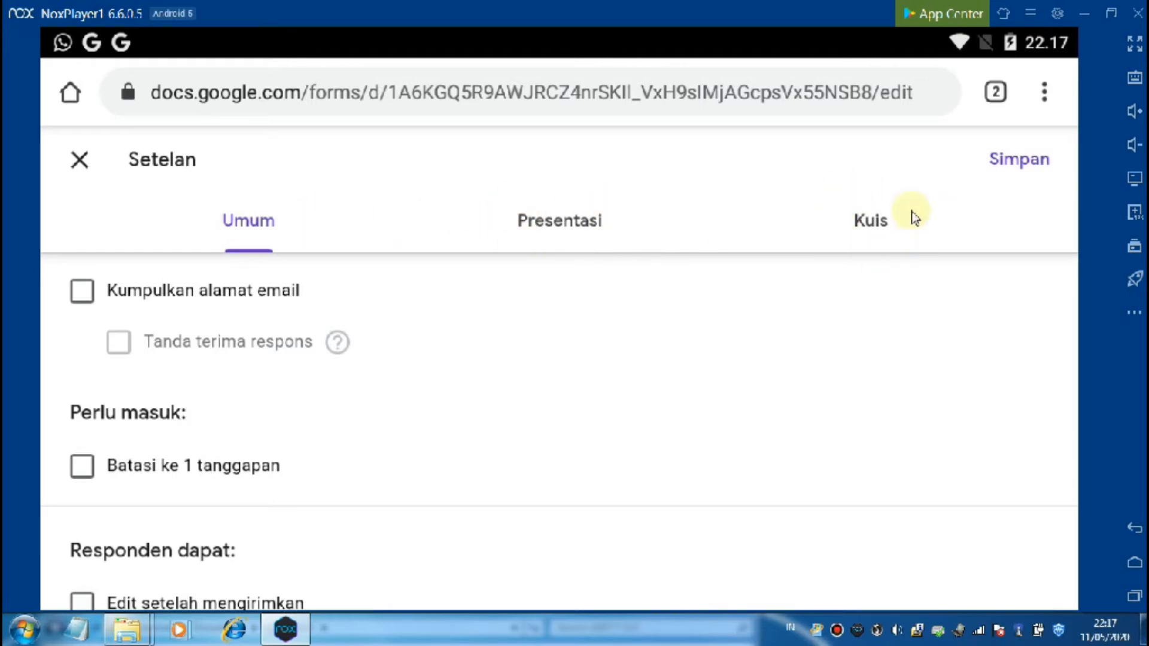
click(877, 227)
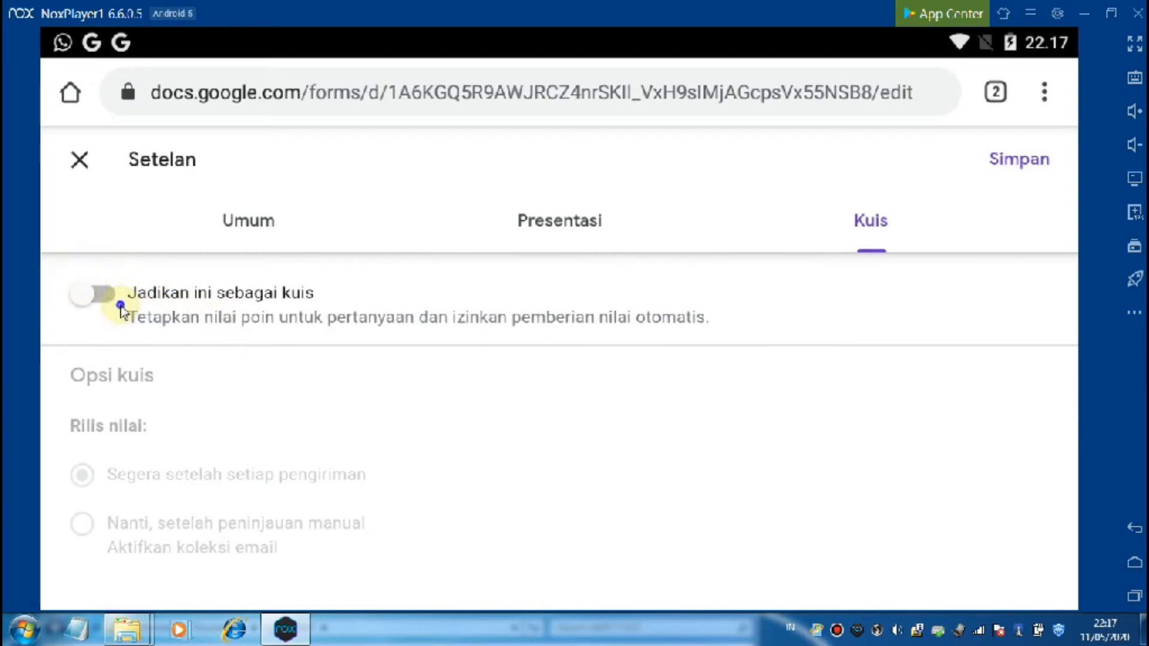
click(85, 297)
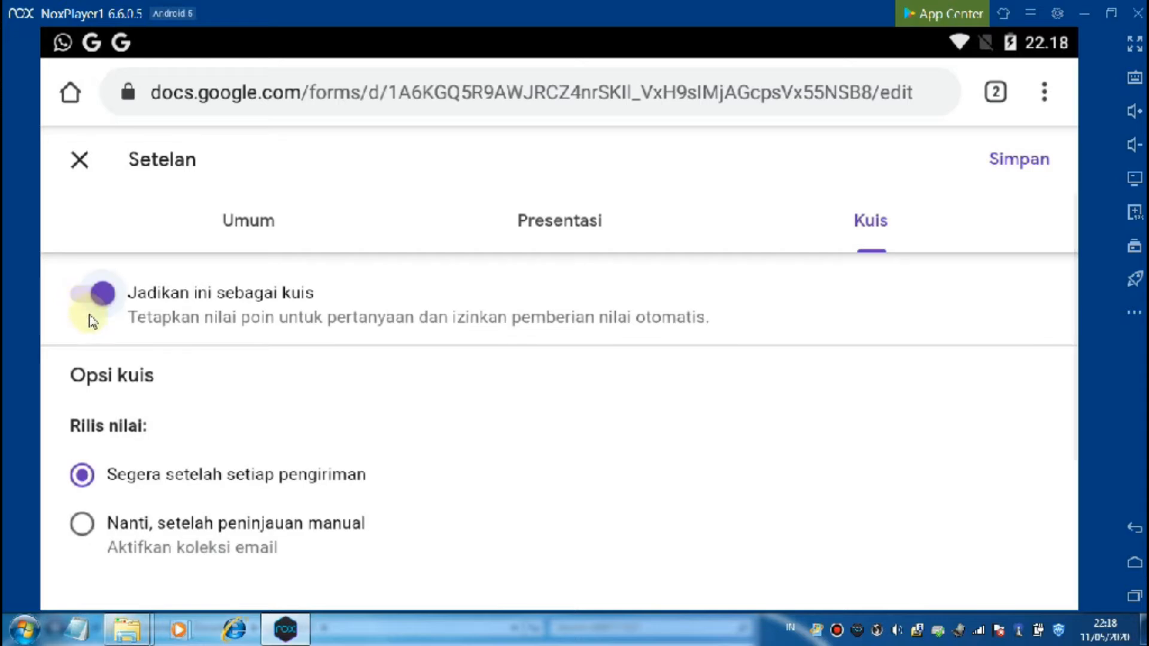
Step: Review the quiz options for score release and respondent visibility, and save the form settings
scroll(202, 367, down, 3)
scroll(203, 368, up, 3)
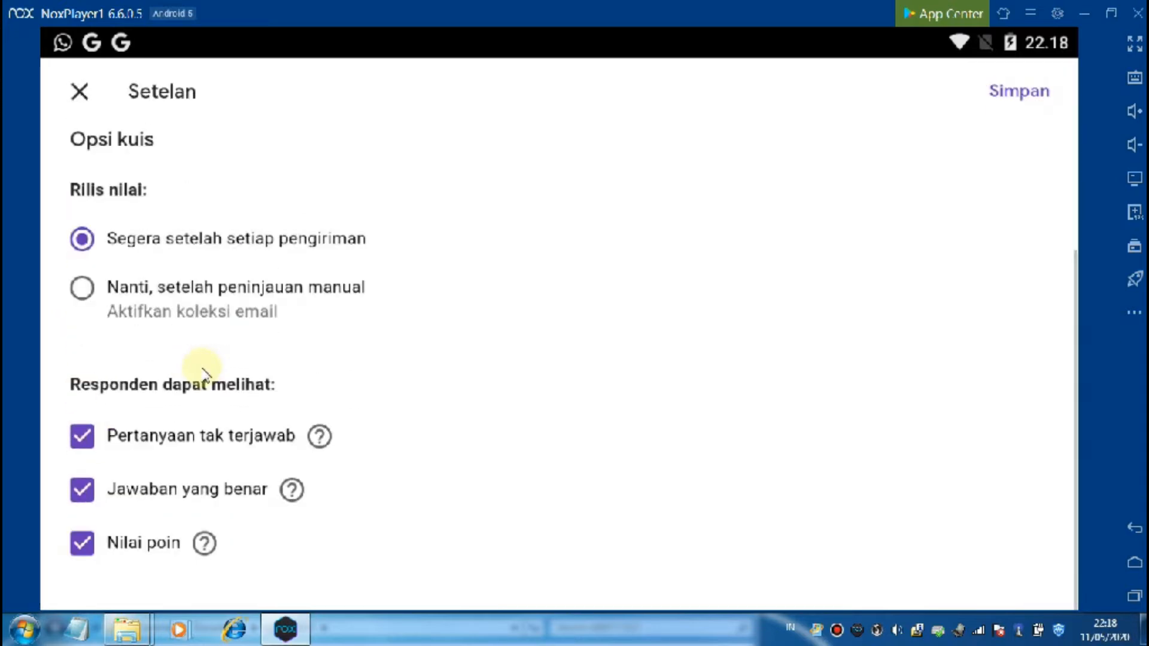
scroll(202, 368, up, 1)
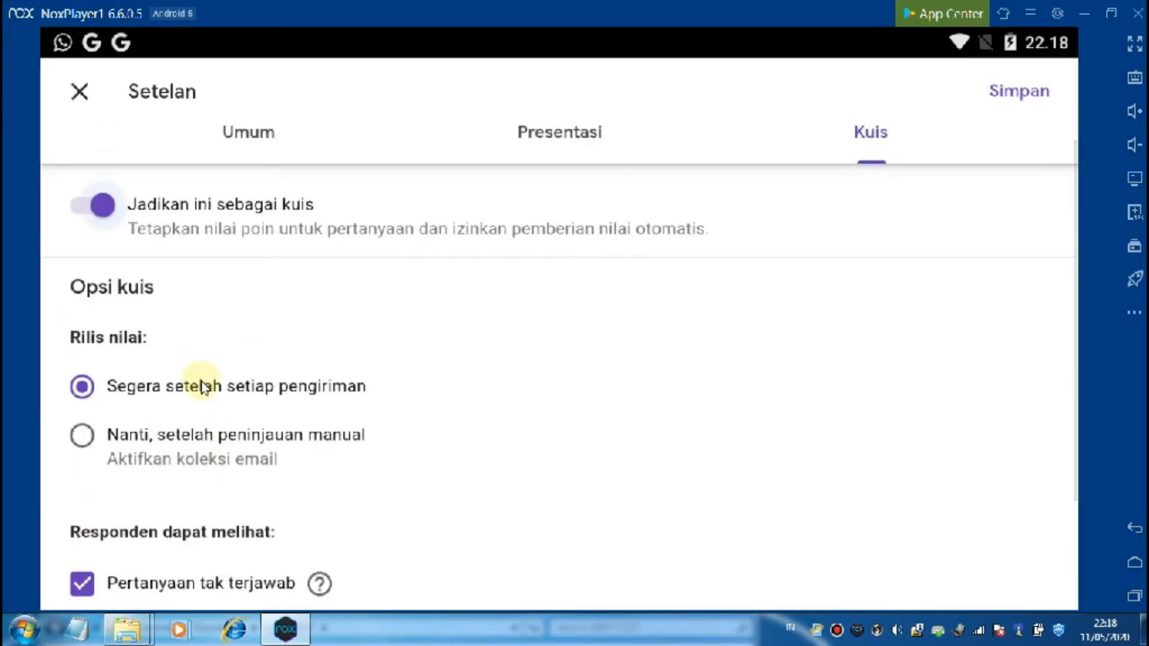
scroll(217, 410, up, 1)
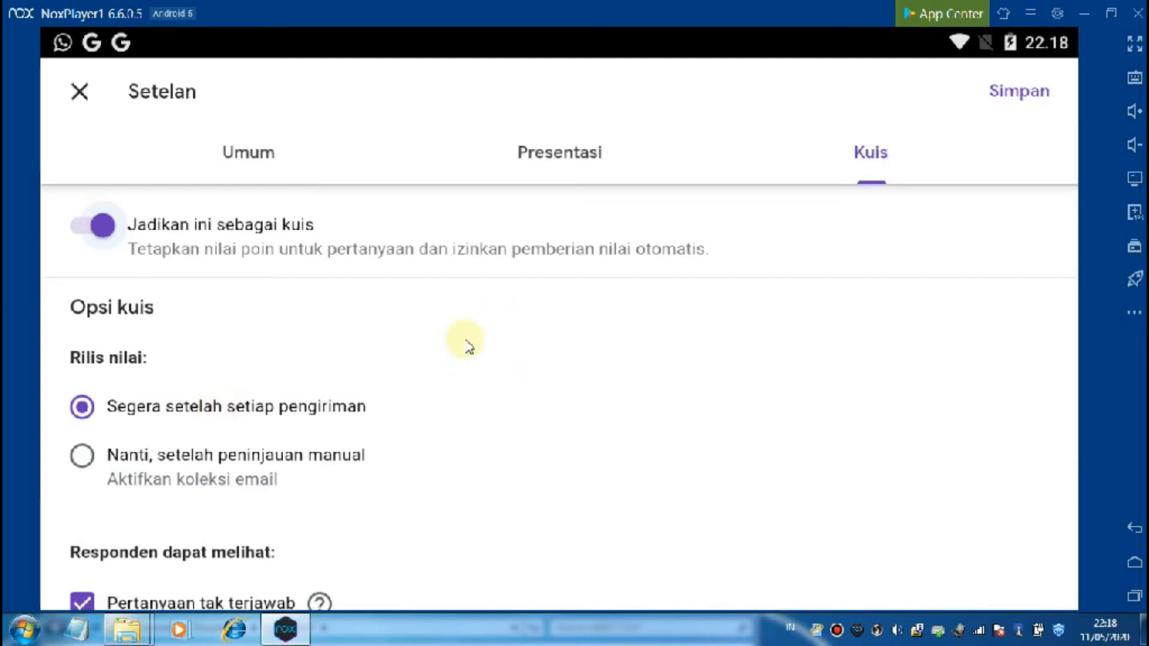
click(1029, 97)
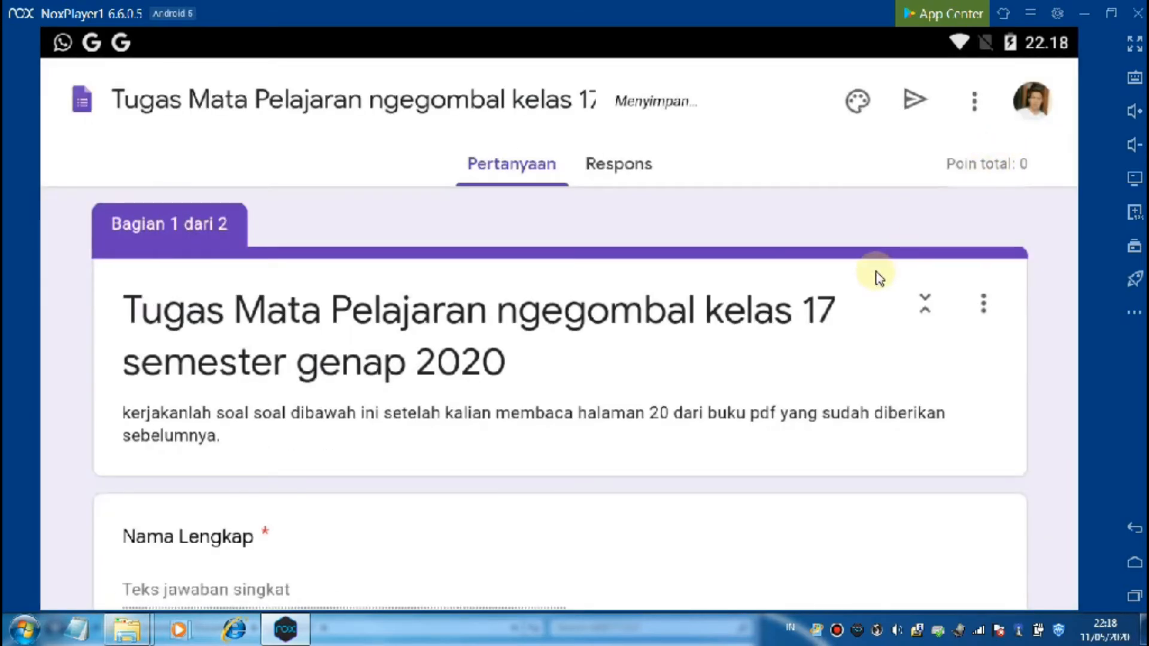
Step: Open the answer key (Kunci jawaban) of the question "Berapakah Jarak matahari ke bumi ?"
scroll(877, 284, down, 15)
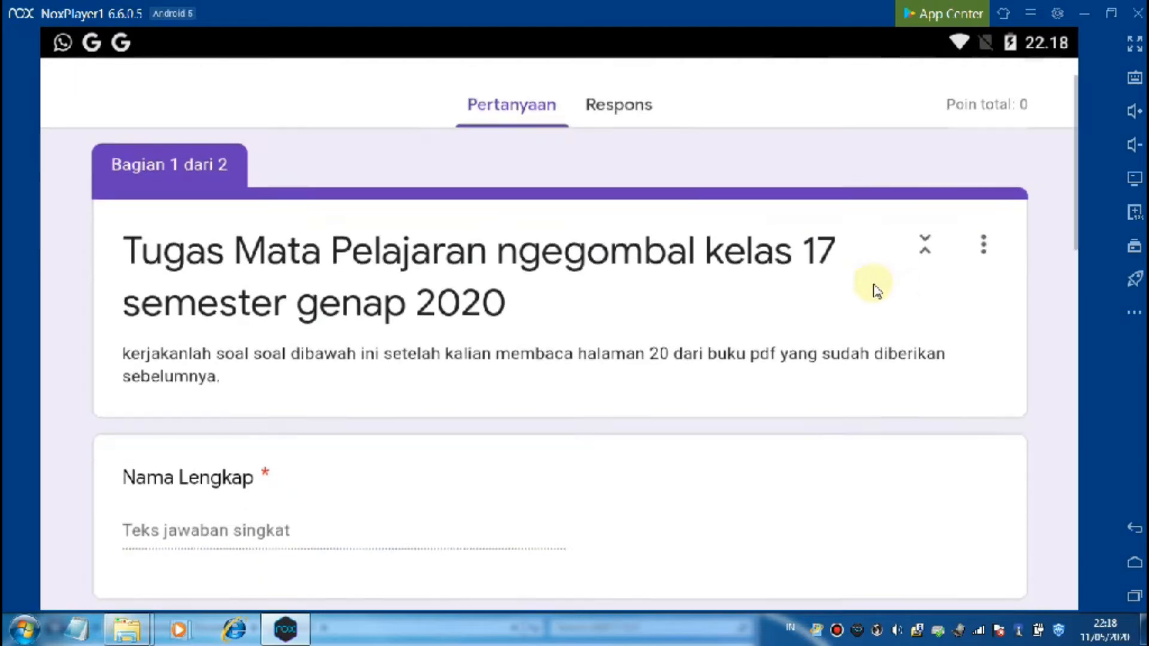
scroll(874, 289, down, 4)
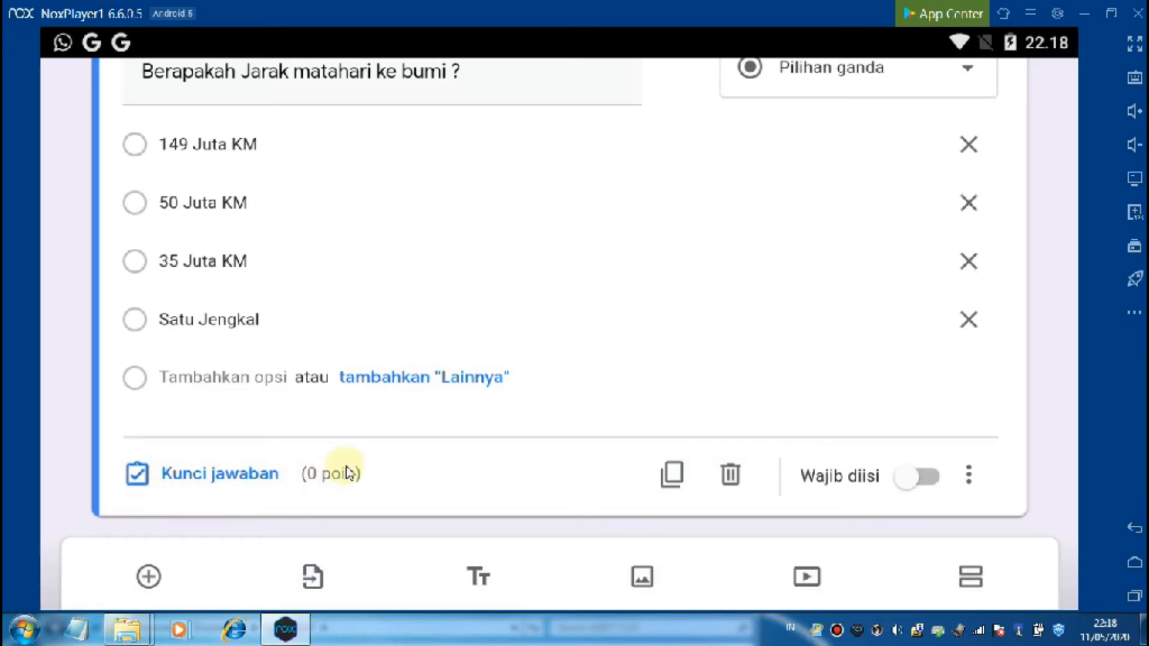
scroll(354, 463, up, 3)
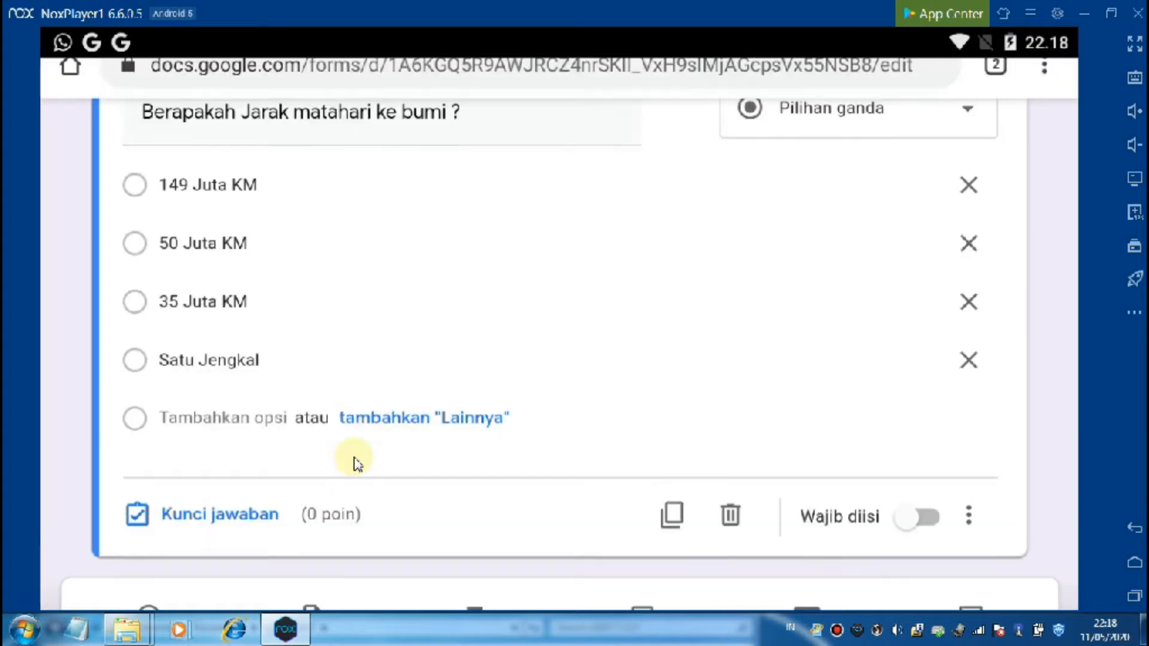
scroll(461, 446, down, 3)
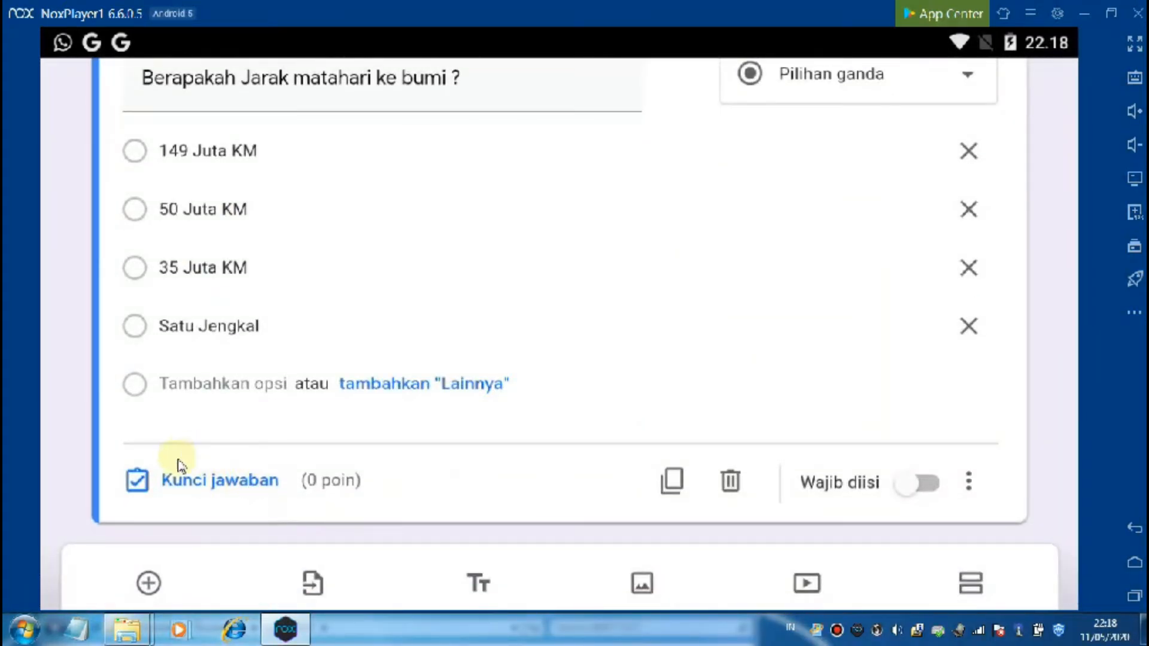
click(239, 499)
click(209, 486)
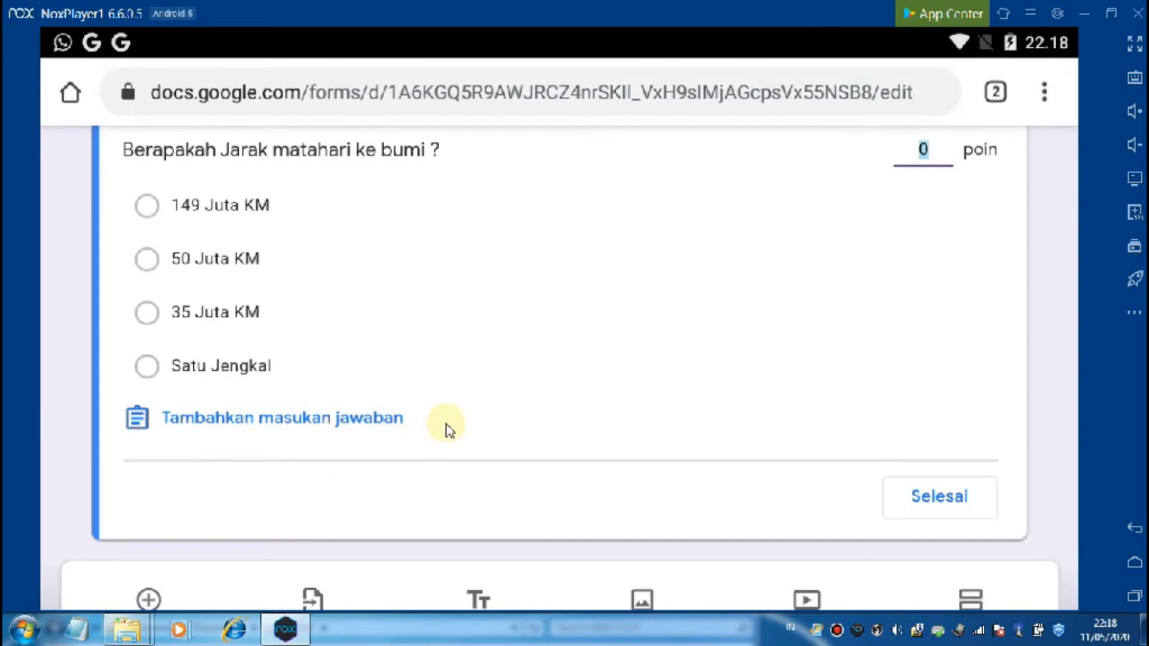
Step: Set the score of the question "Berapakah Jarak matahari ke bumi ?" to 20 points
scroll(450, 428, up, 5)
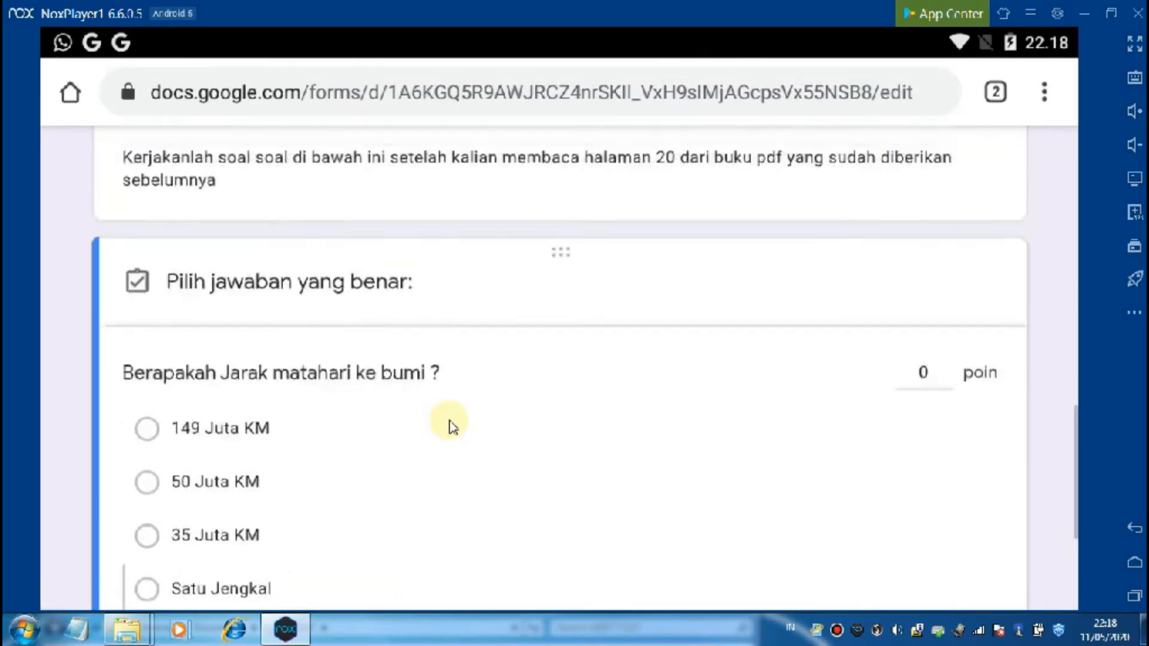
click(925, 398)
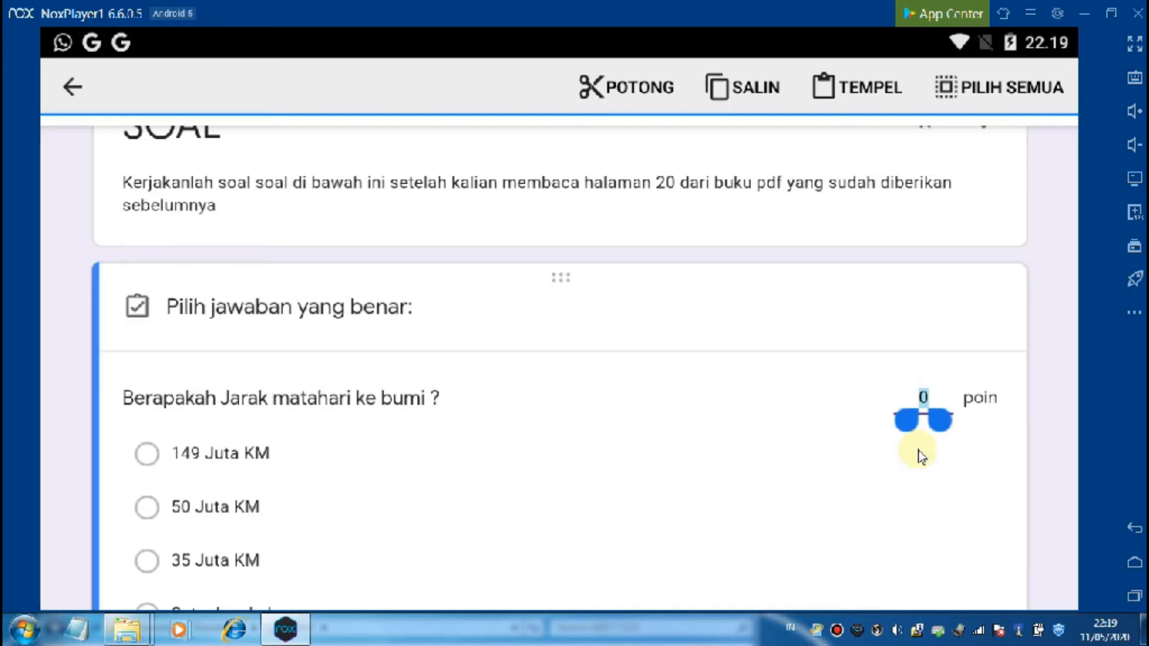
text(2)
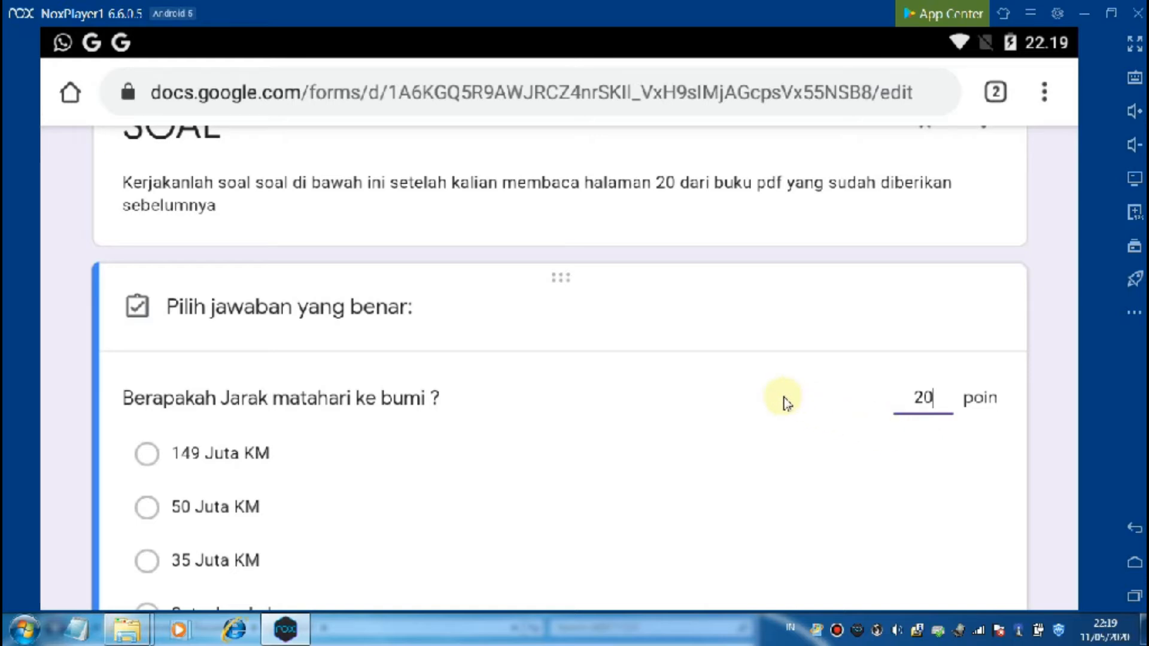
Step: Mark "Satu Jengkal" as the correct answer to the sun distance question and finish its answer key
scroll(784, 400, down, 3)
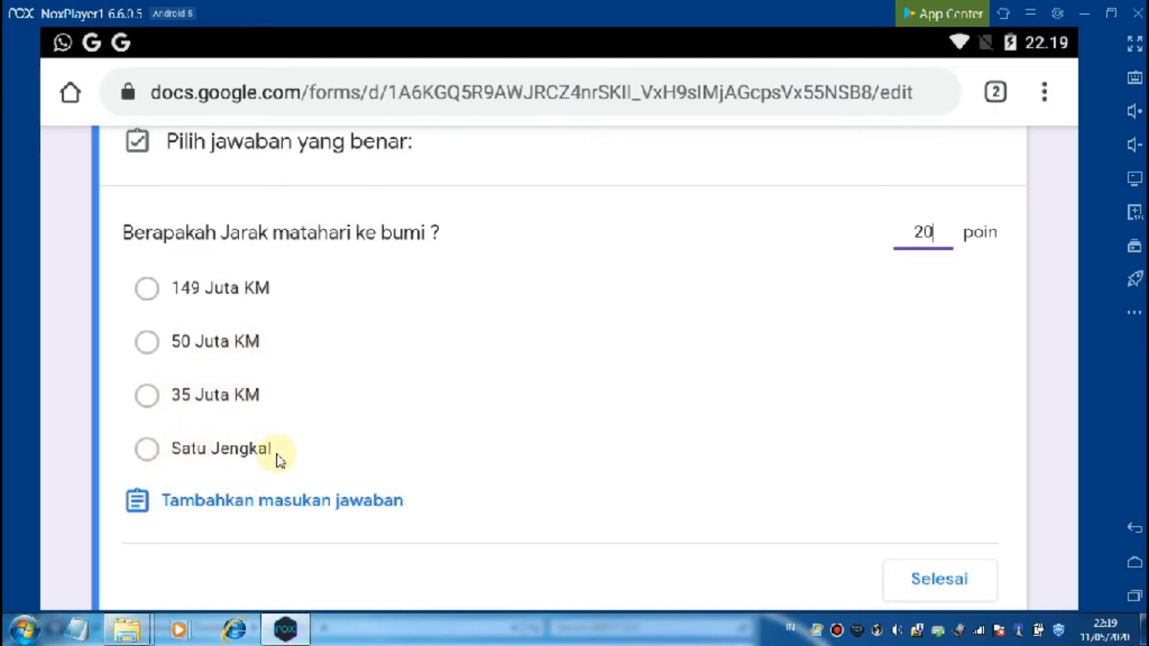
scroll(341, 446, up, 10)
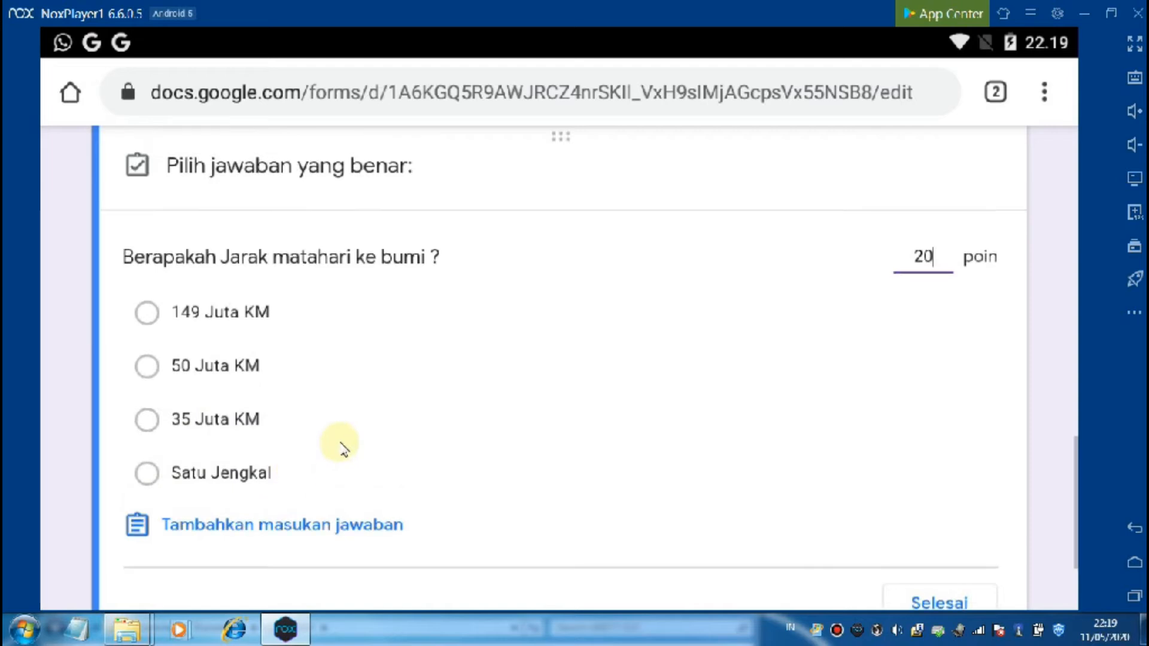
scroll(342, 450, down, 8)
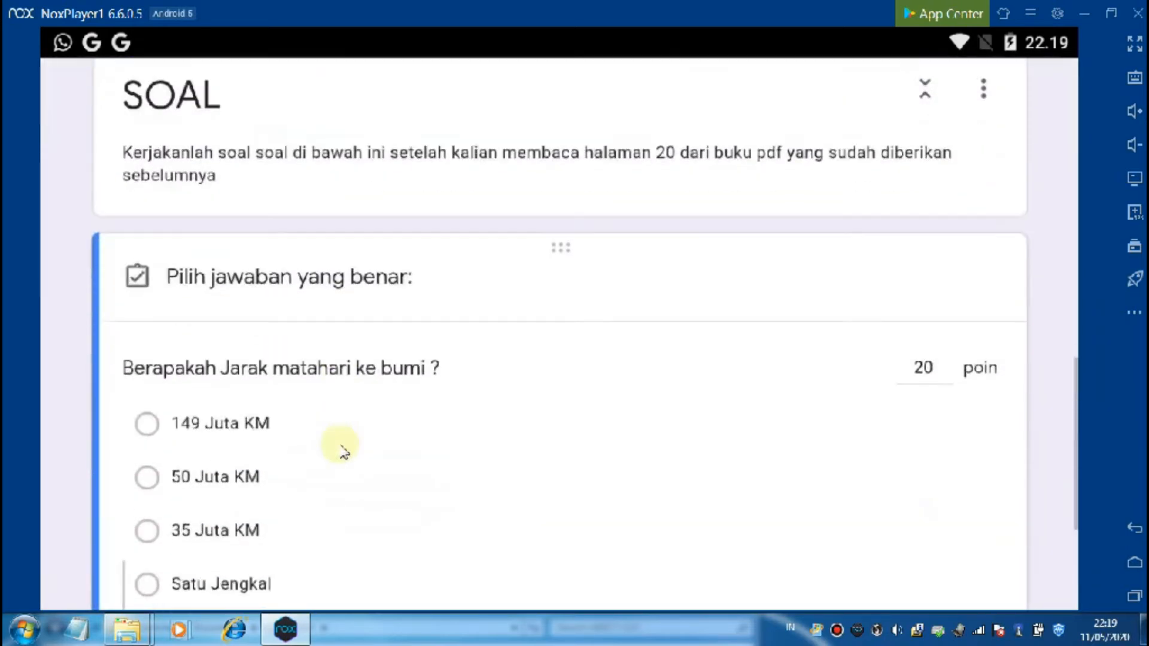
scroll(342, 450, down, 2)
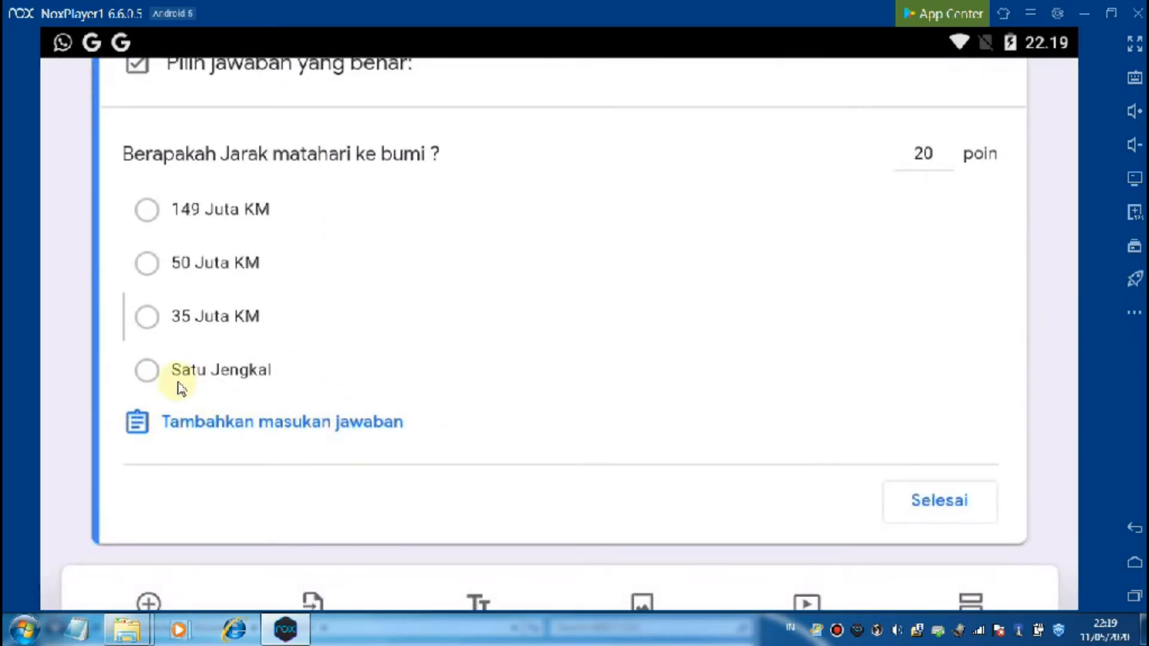
click(148, 373)
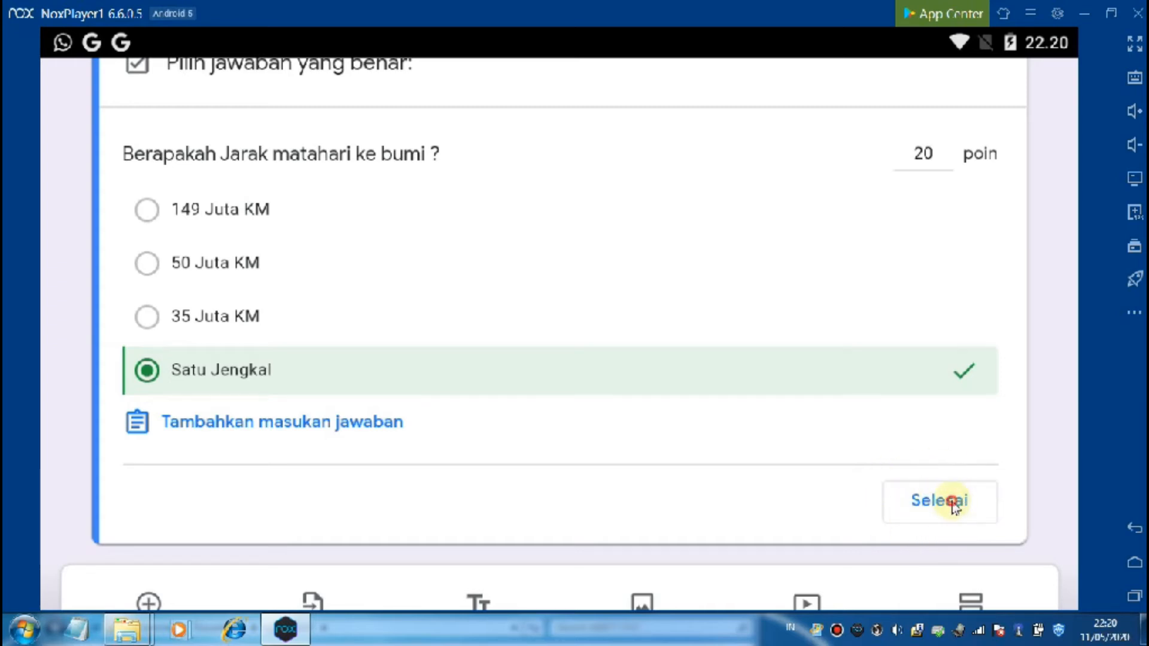
click(949, 527)
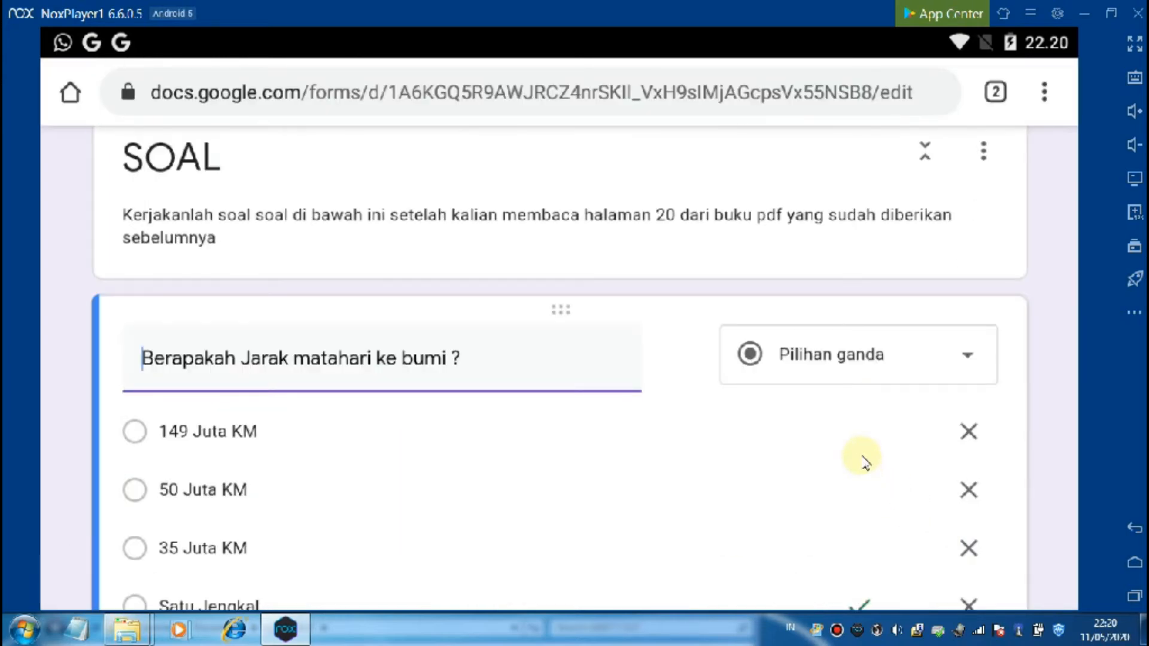
Step: Add a new question below "Berapakah Jarak matahari ke bumi ?" in the SOAL section
scroll(868, 461, down, 5)
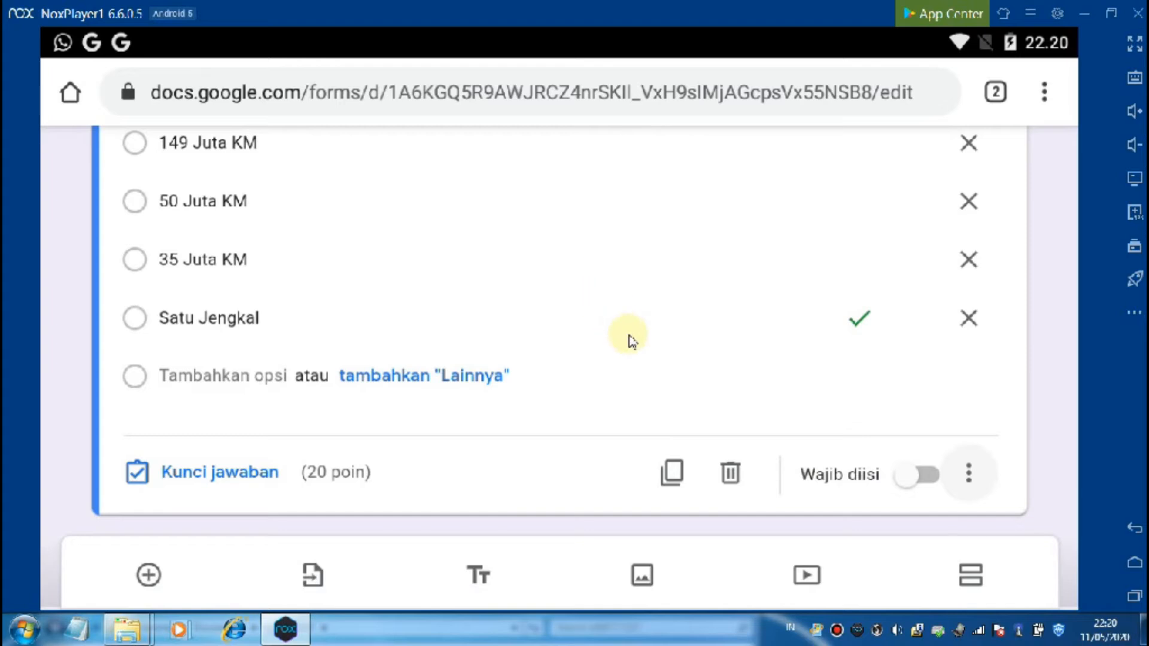
scroll(628, 335, up, 3)
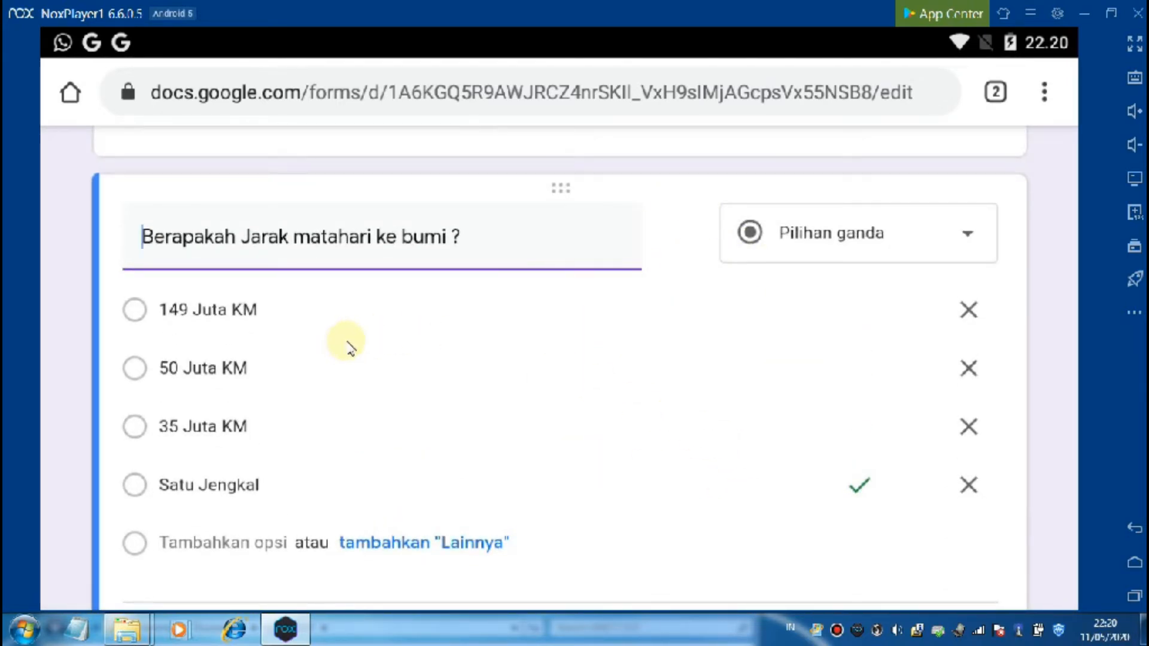
scroll(356, 346, down, 3)
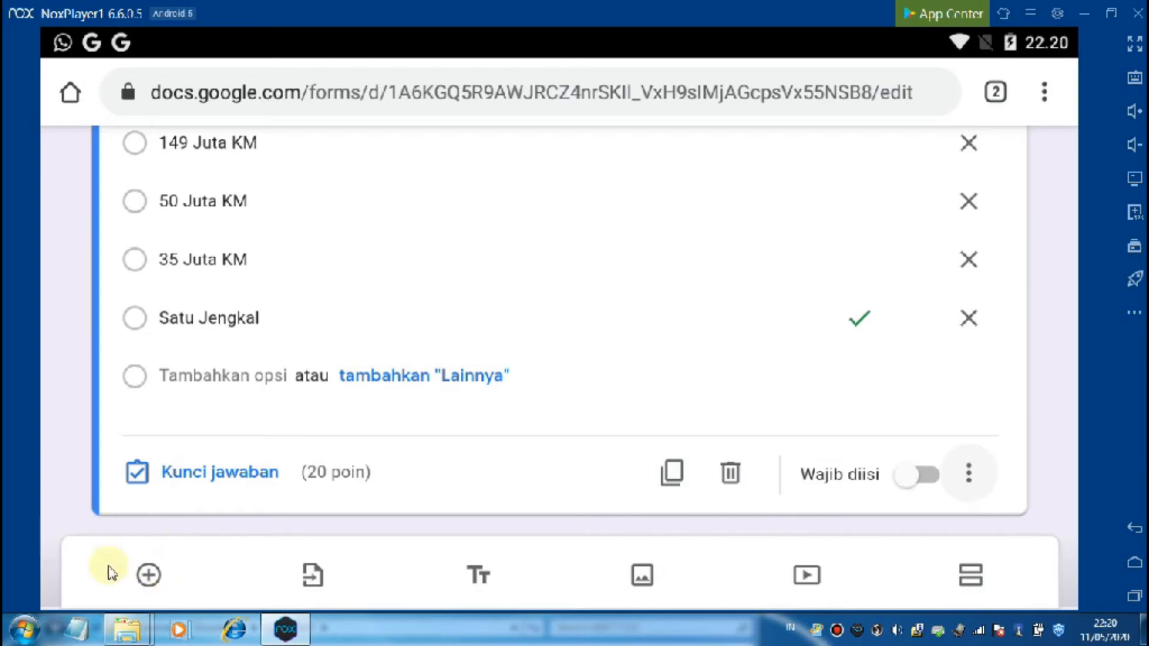
click(159, 581)
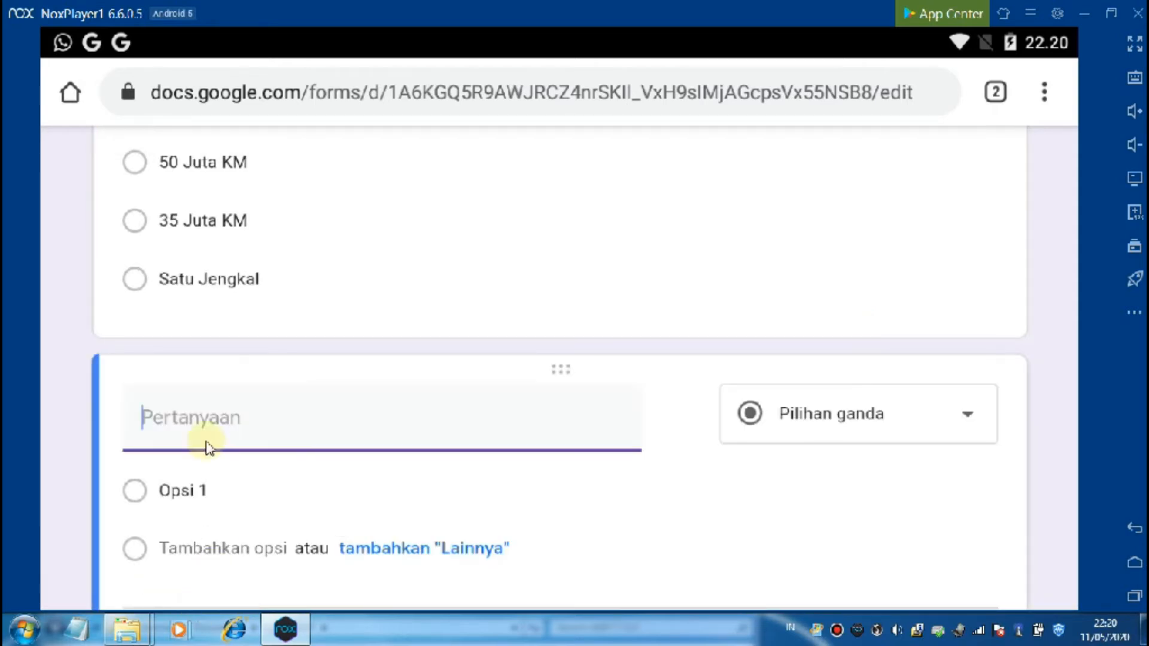
Step: Switch to the Writer document and copy the text of question 2, "Bagaimanakah pelangi terbentuk ?"
click(1135, 597)
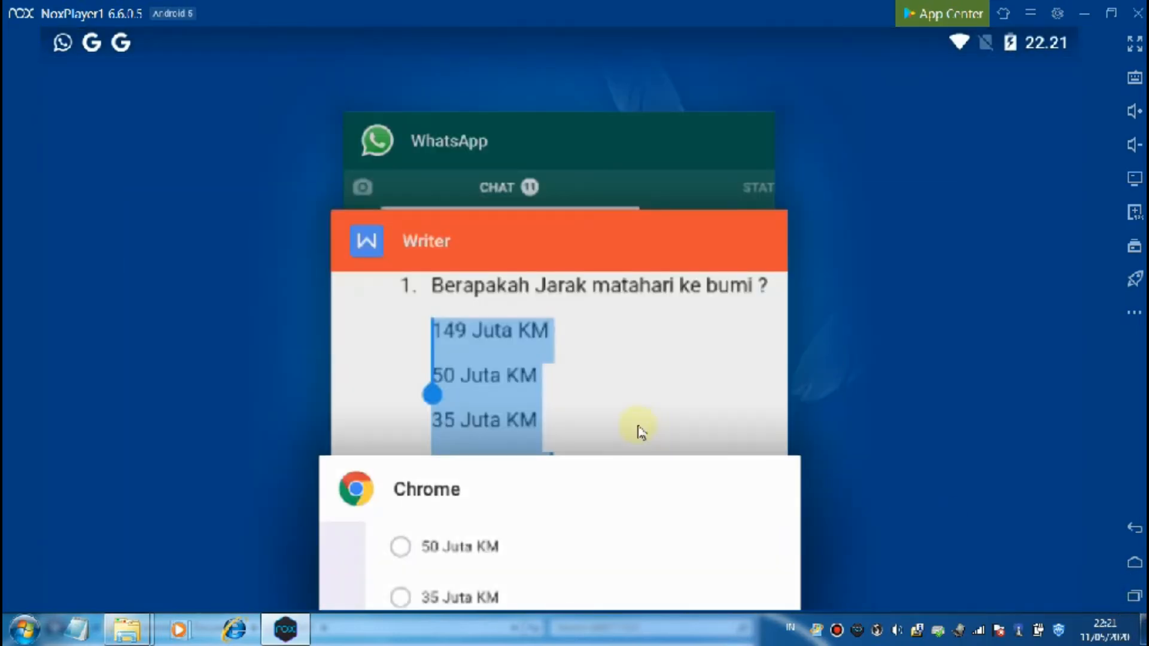
click(611, 405)
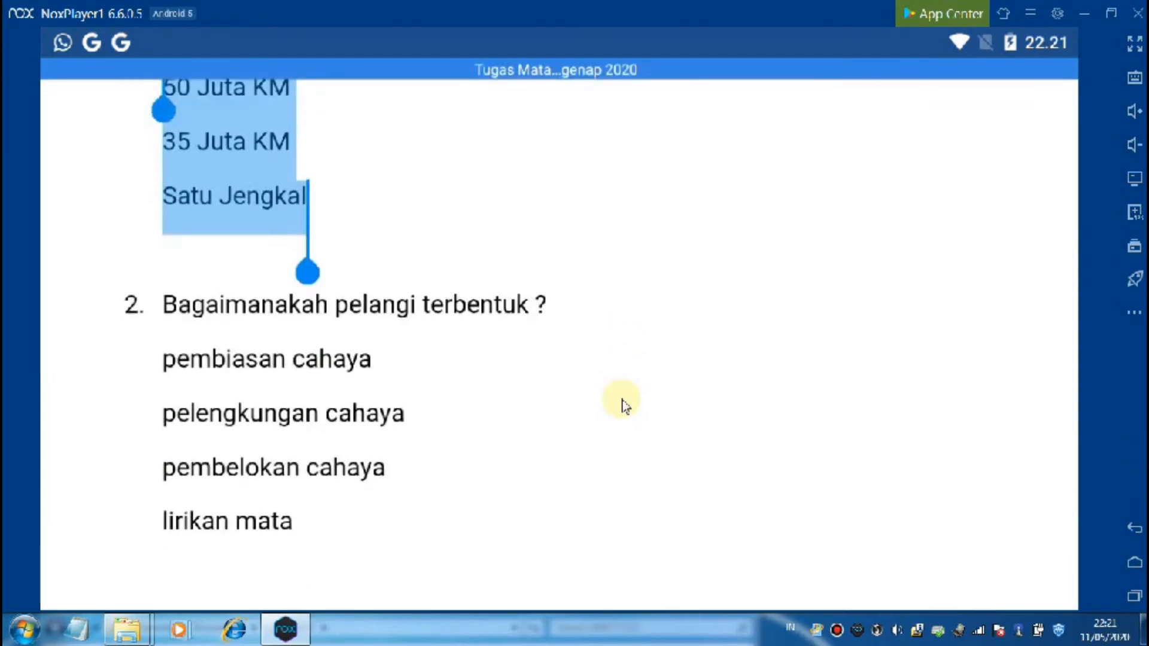
click(171, 315)
drag(169, 313, 174, 320)
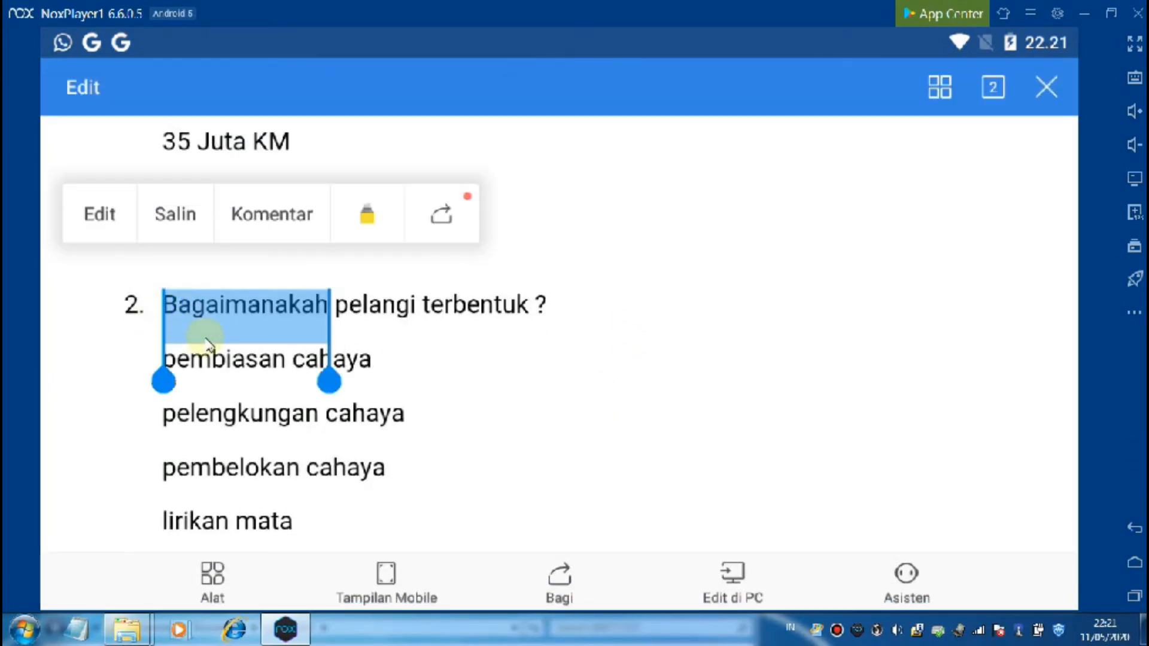
drag(335, 388, 560, 382)
click(276, 221)
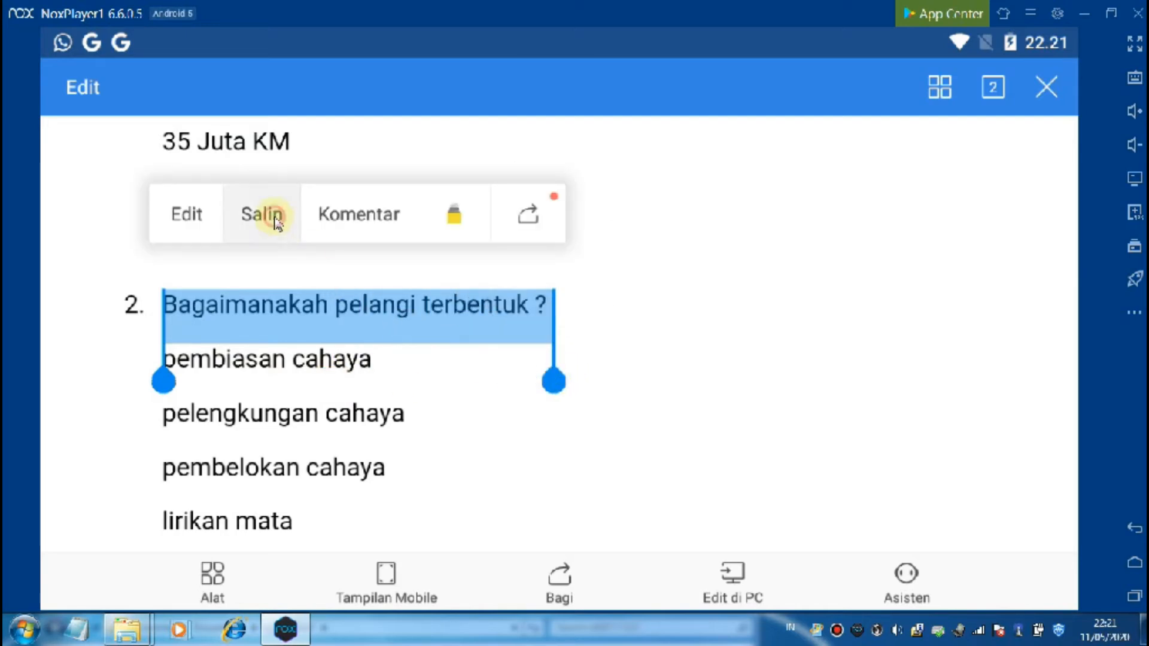
Step: Return to the form in Chrome and paste "Bagaimanakah pelangi terbentuk ?" as the new question's text
click(1133, 597)
click(520, 396)
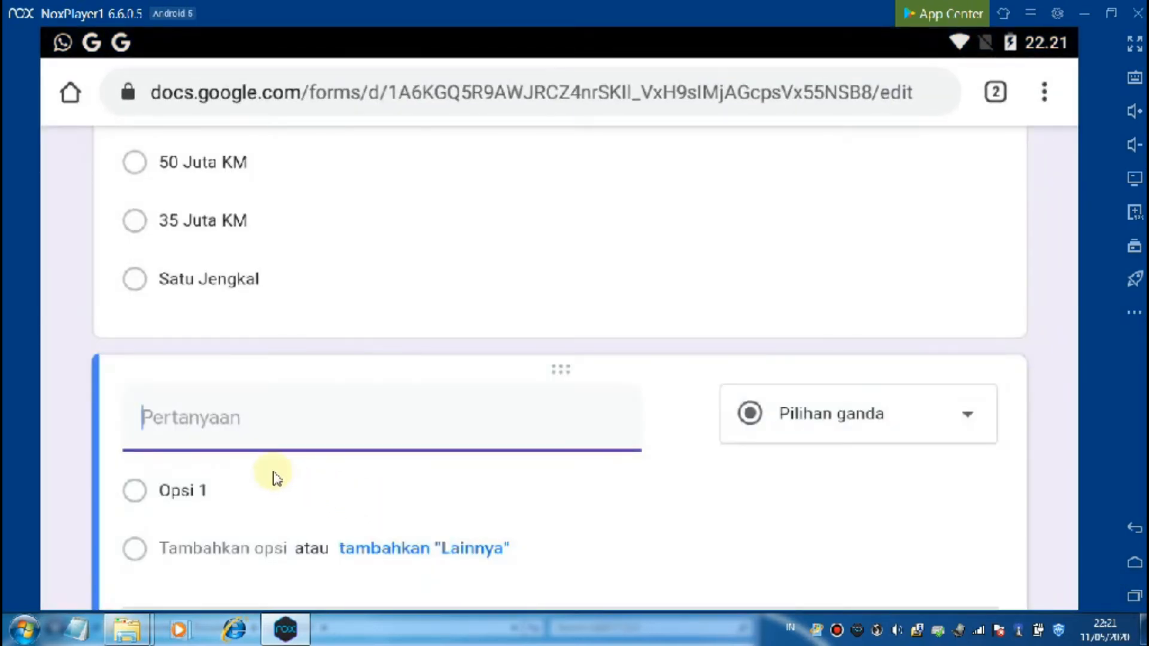
click(199, 434)
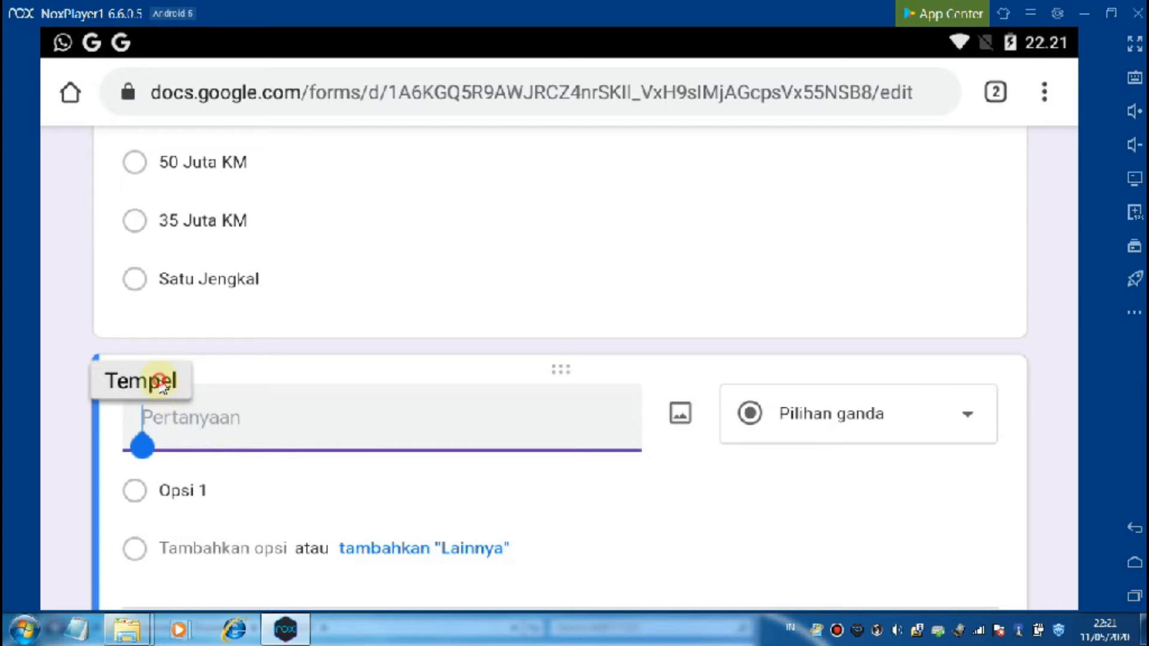
click(162, 386)
scroll(323, 513, down, 3)
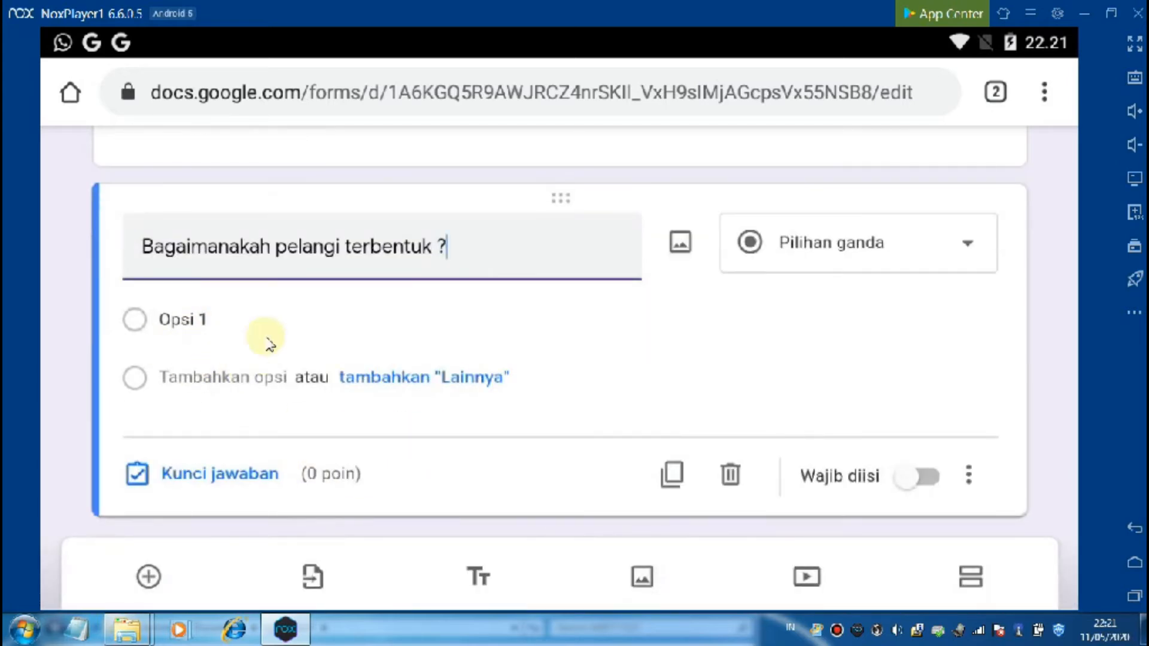
Step: Switch to Writer and copy question 2's four answer options, from "pembiasan cahaya" to "lirikan mata"
click(1134, 599)
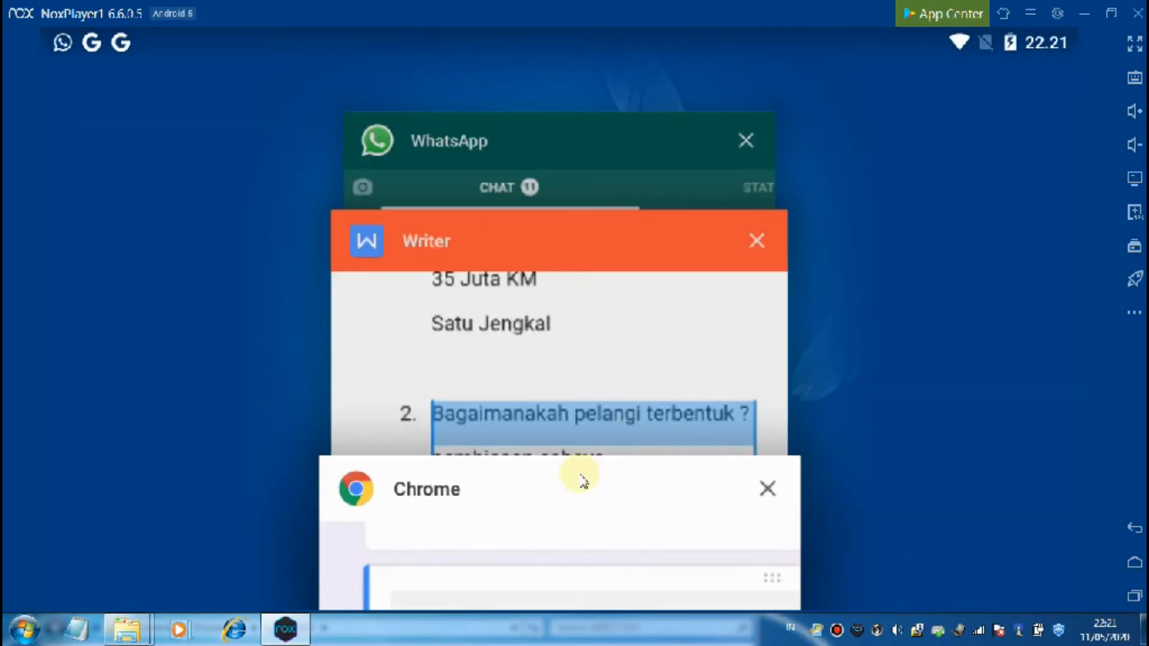
click(591, 368)
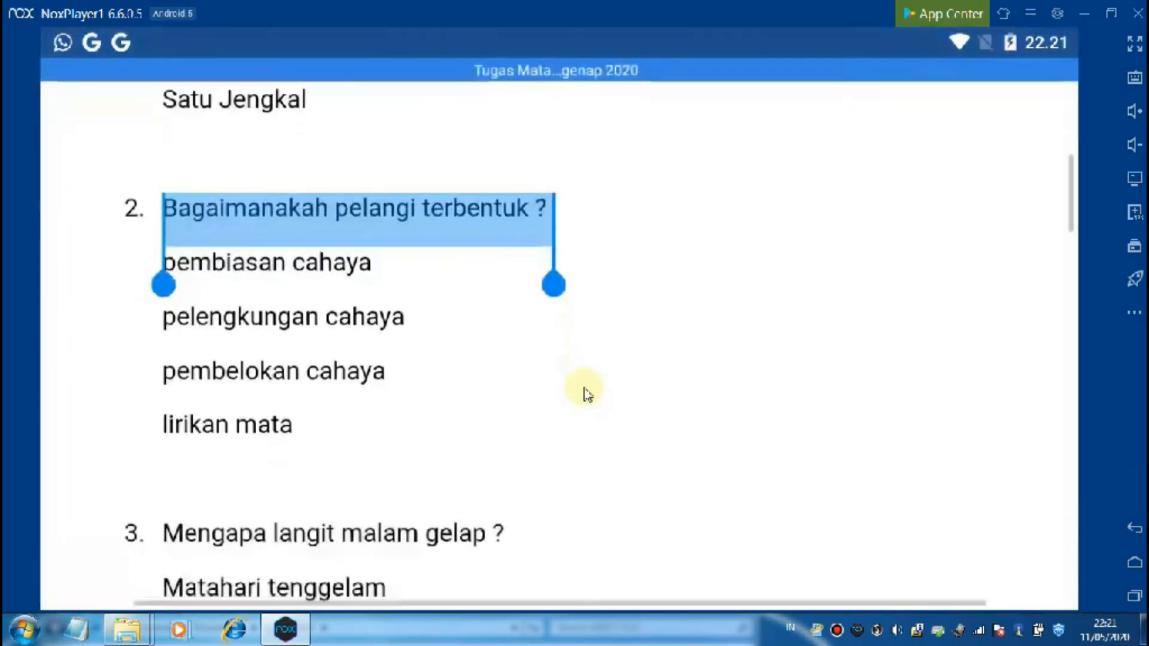
click(170, 238)
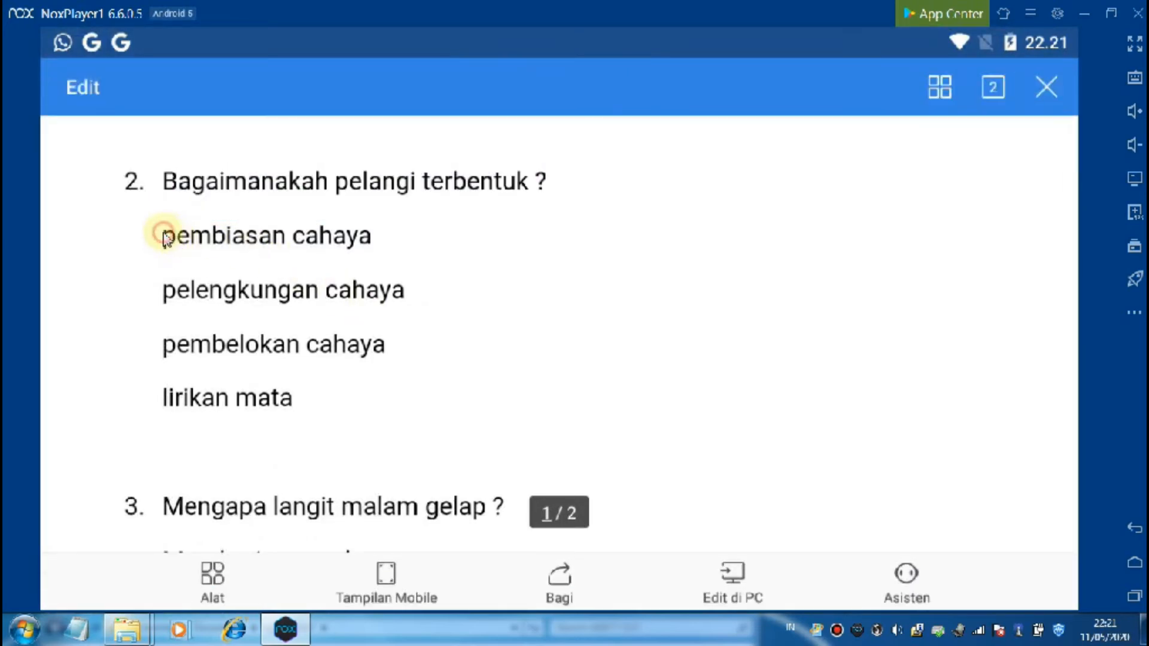
drag(168, 236, 308, 432)
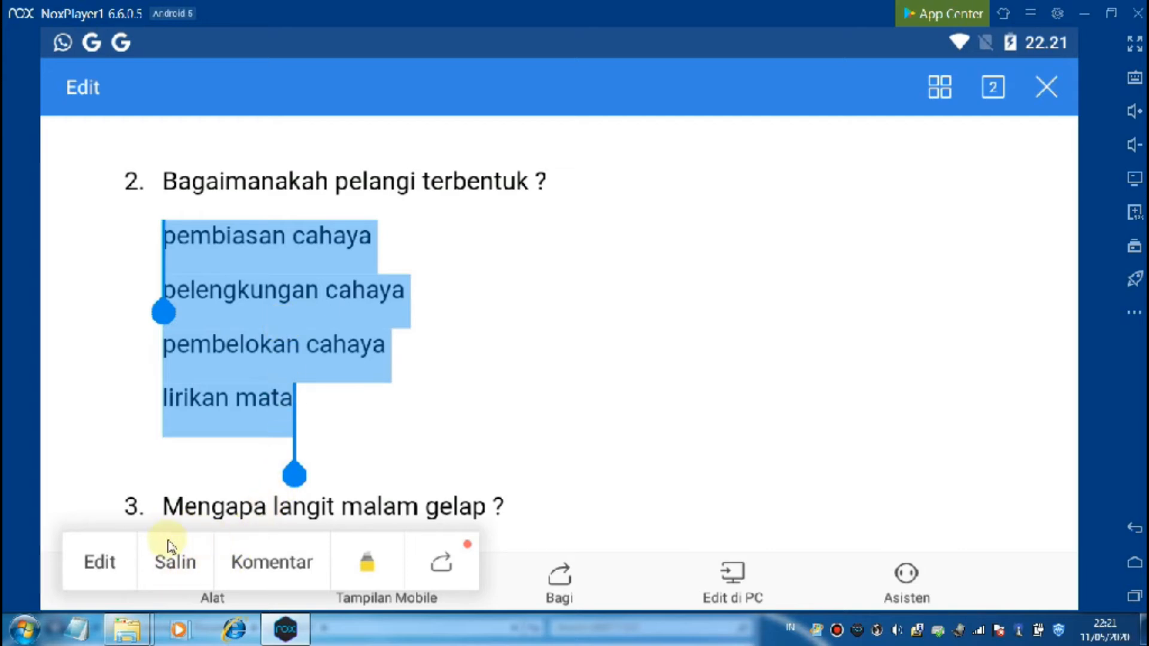
click(197, 564)
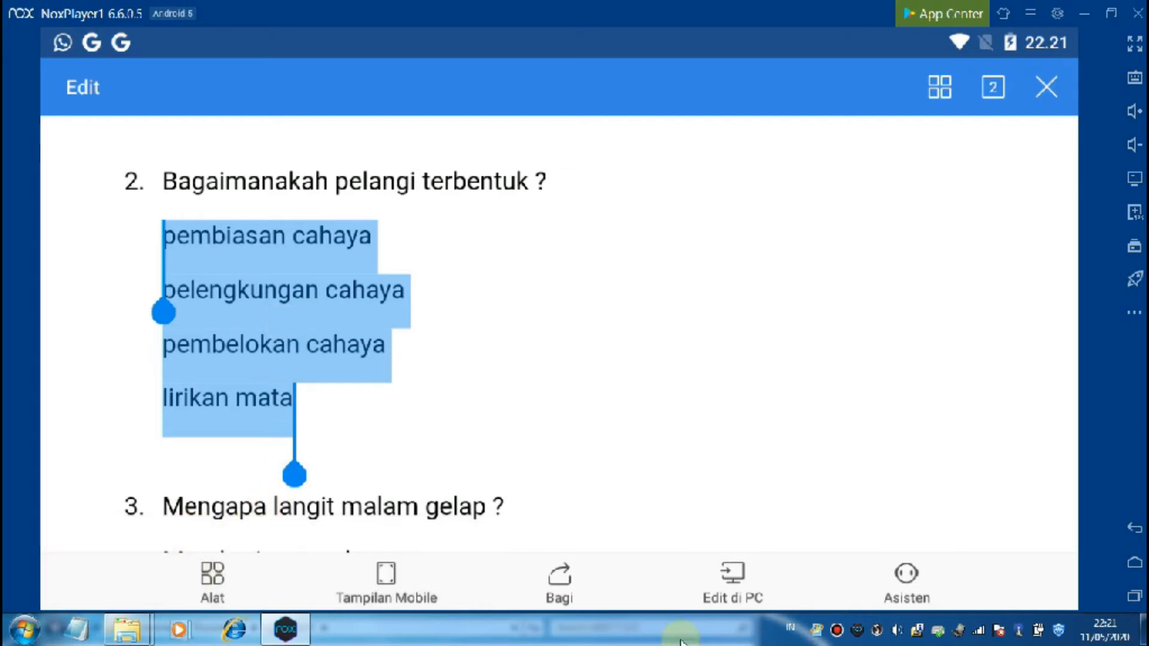
Step: Back in Chrome, replace "Opsi 1" of the rainbow question with the copied options pembiasan cahaya, pelengkungan cahaya, pembelokan cahaya and lirikan mata
click(1133, 597)
click(574, 377)
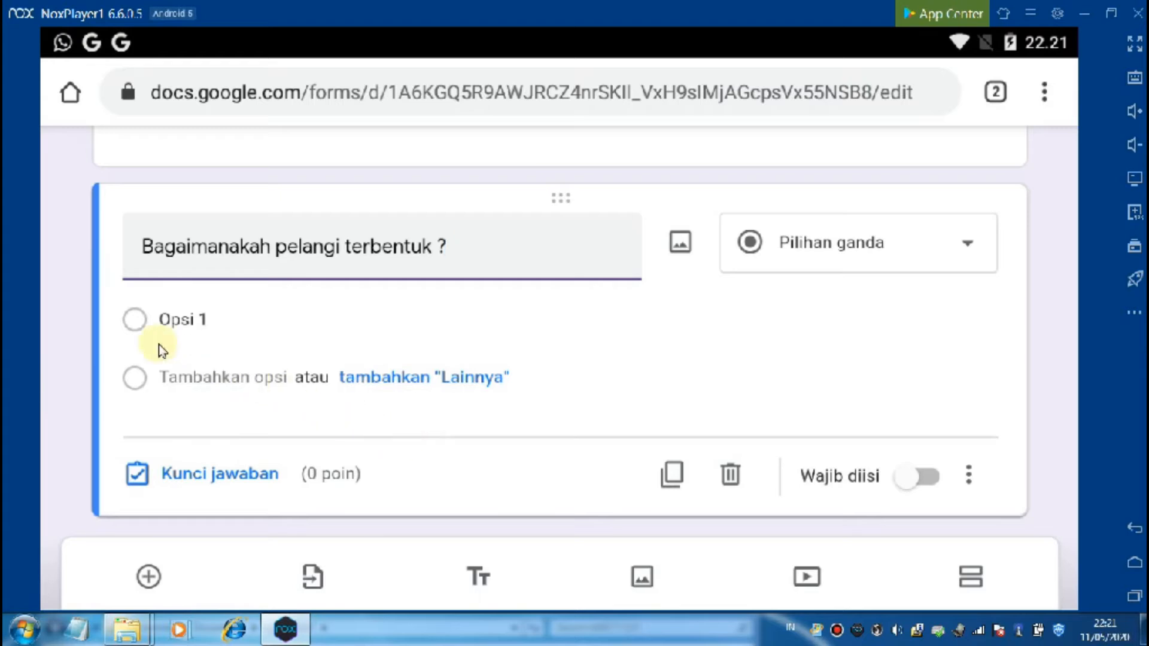
click(171, 319)
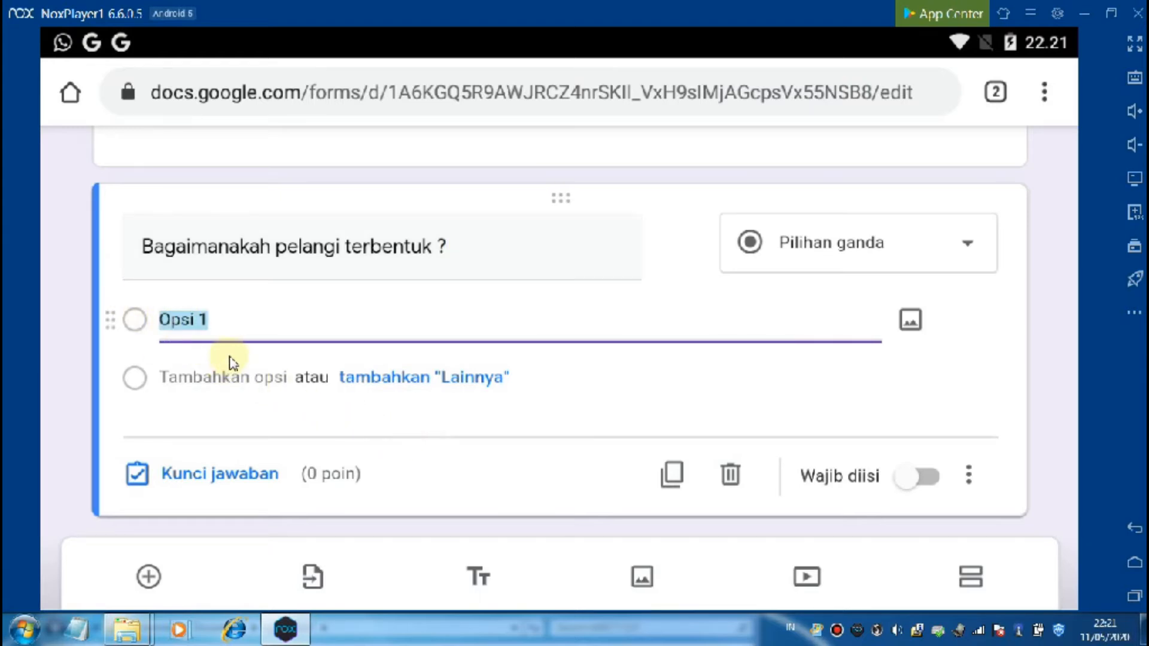
key(BackSpace)
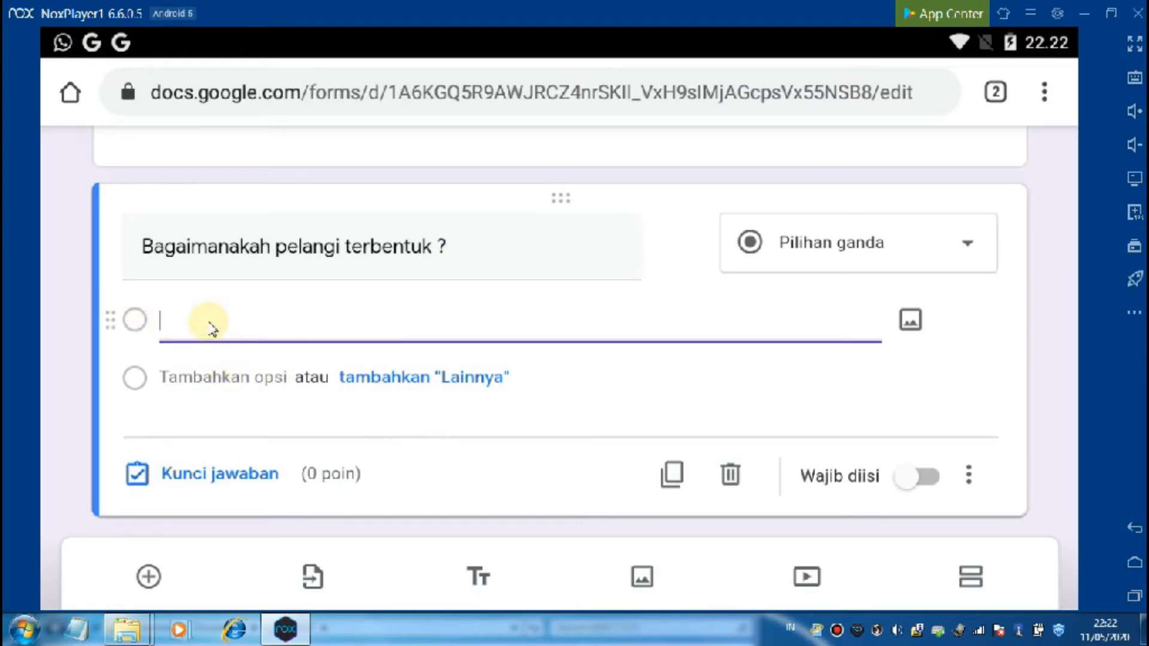
click(210, 326)
click(179, 279)
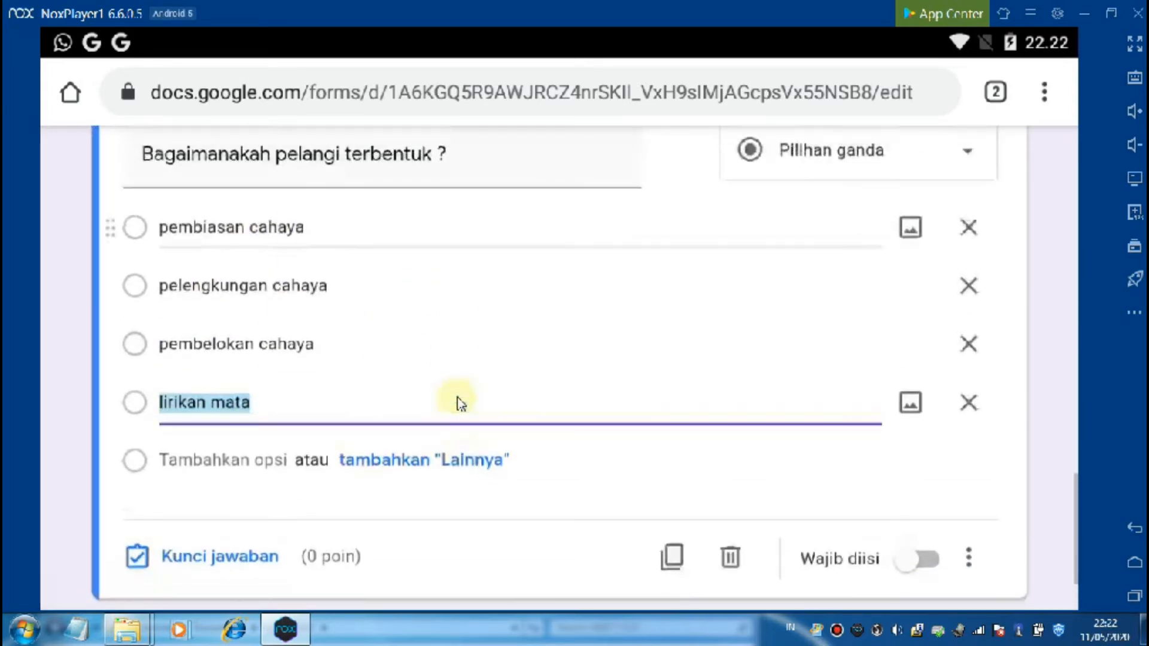
scroll(457, 397, up, 2)
scroll(318, 393, down, 3)
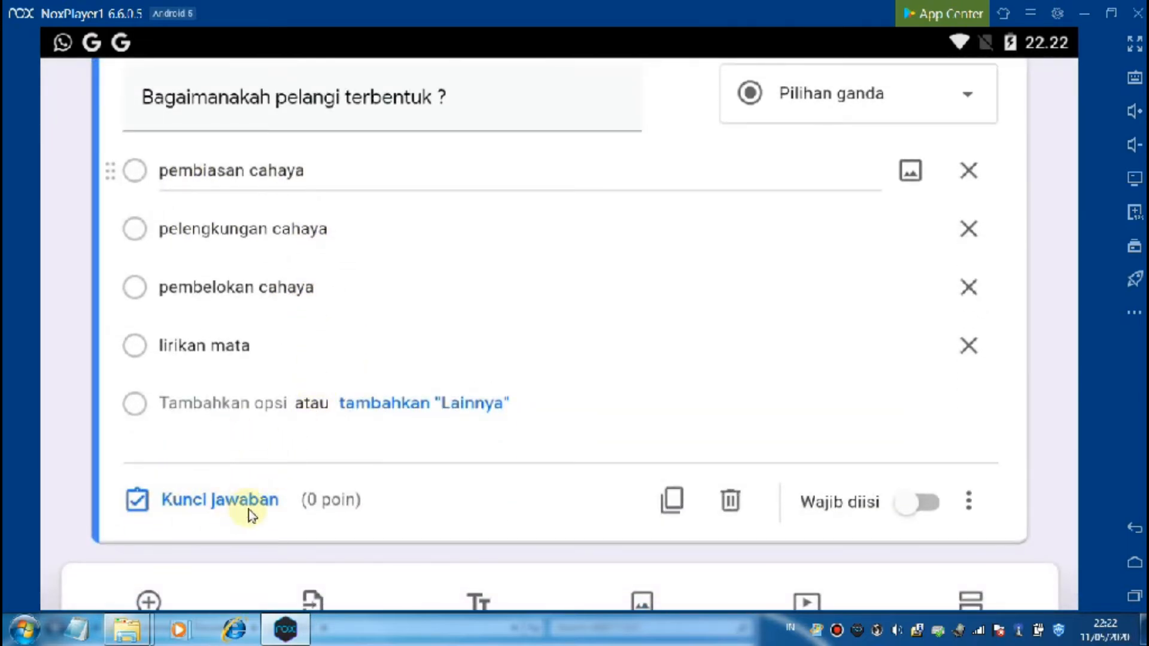
Step: Give the question "Bagaimanakah pelangi terbentuk ?" 20 points and mark "lirikan mata" as its correct answer
scroll(333, 476, up, 5)
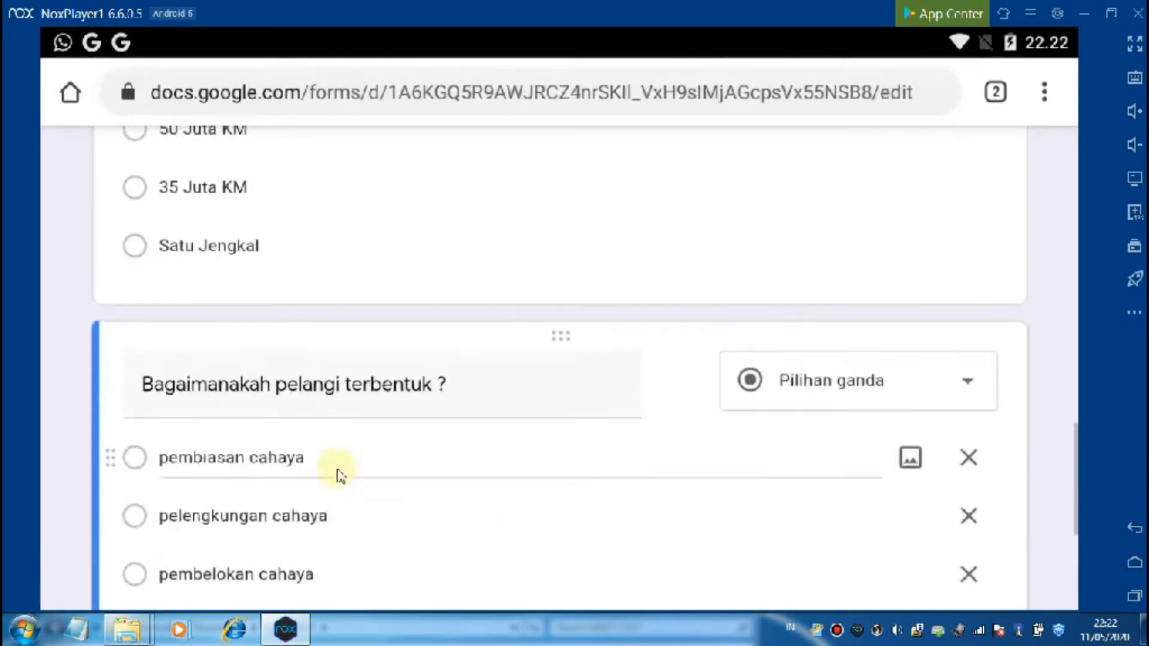
scroll(339, 474, up, 4)
scroll(339, 474, down, 7)
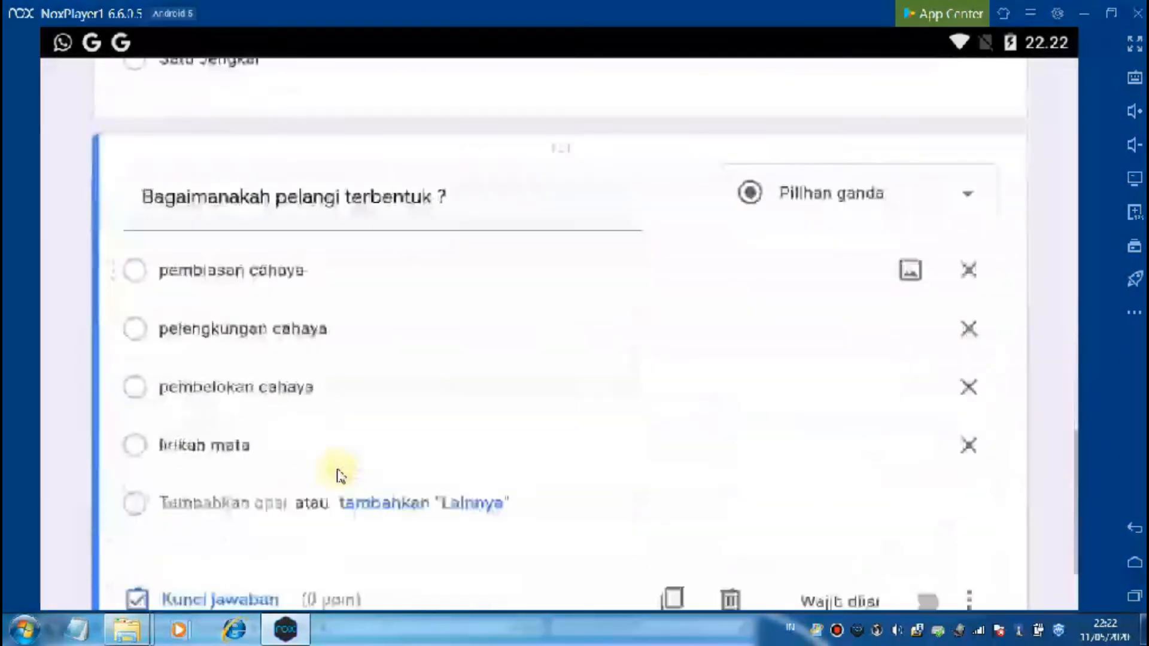
scroll(339, 474, down, 2)
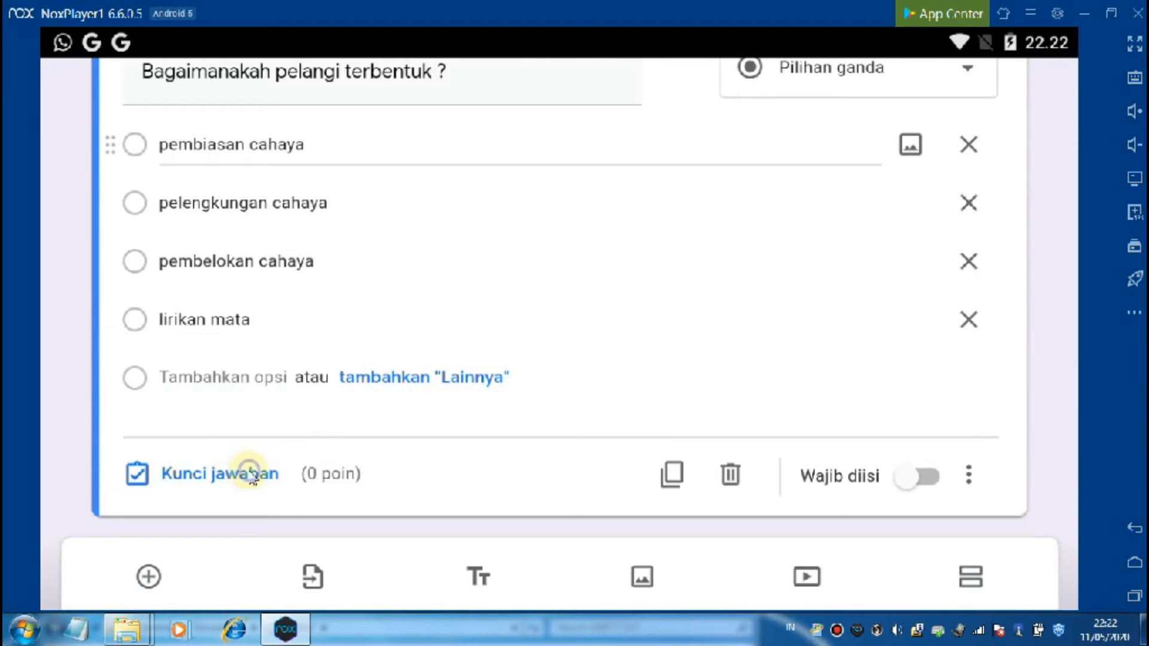
click(223, 474)
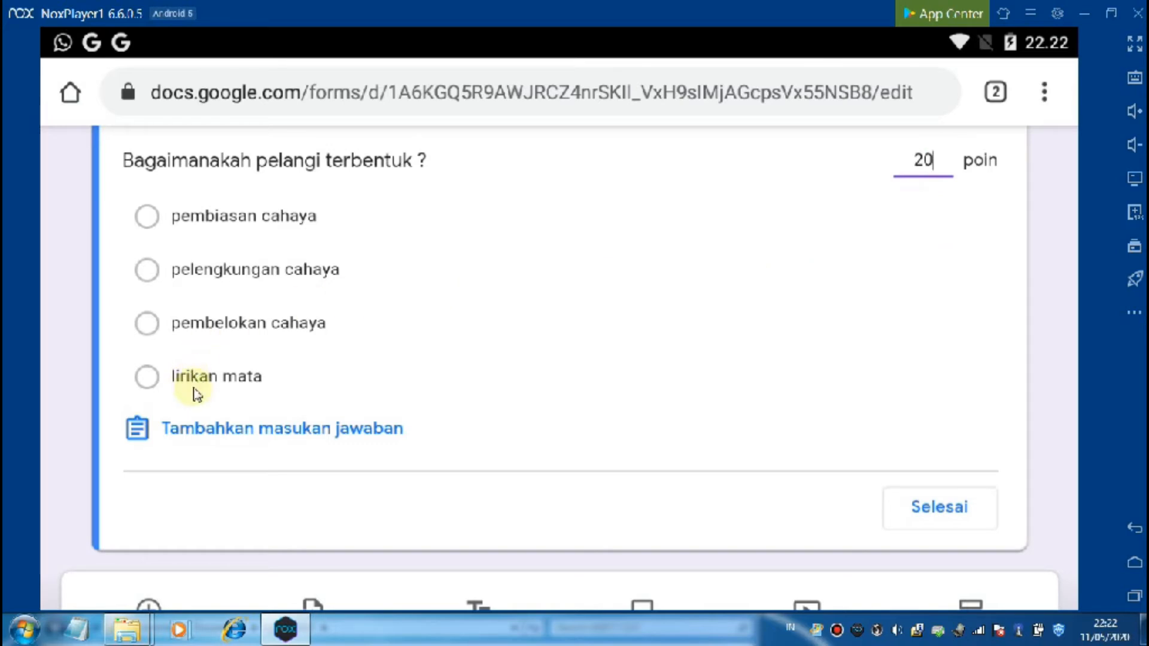
click(147, 377)
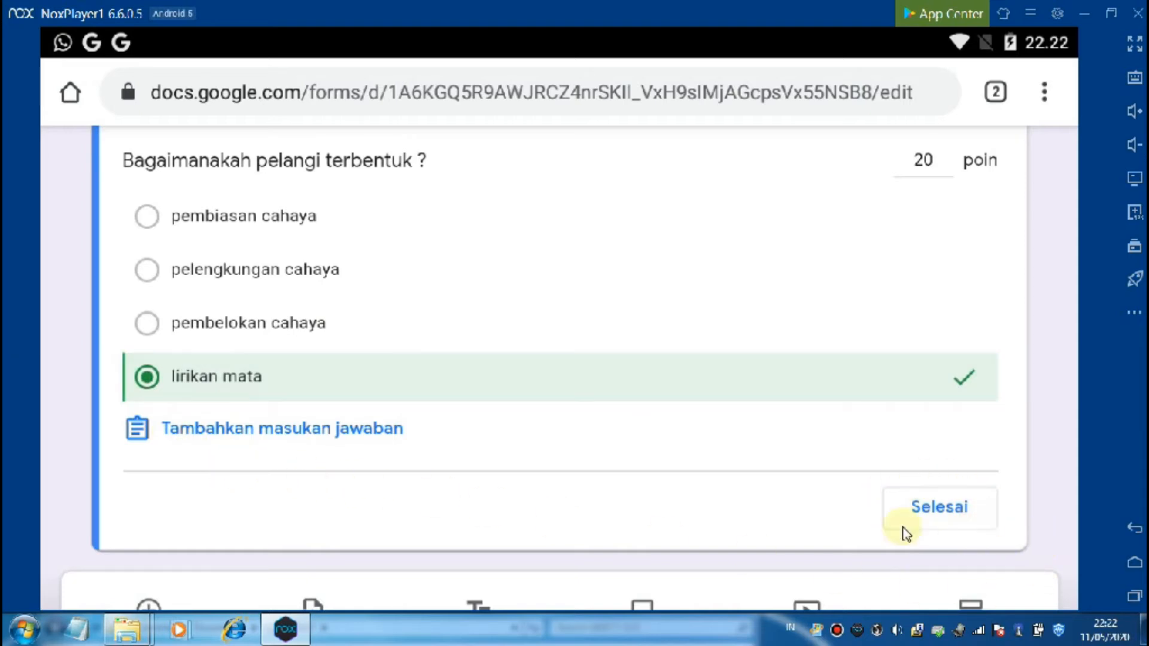
click(936, 507)
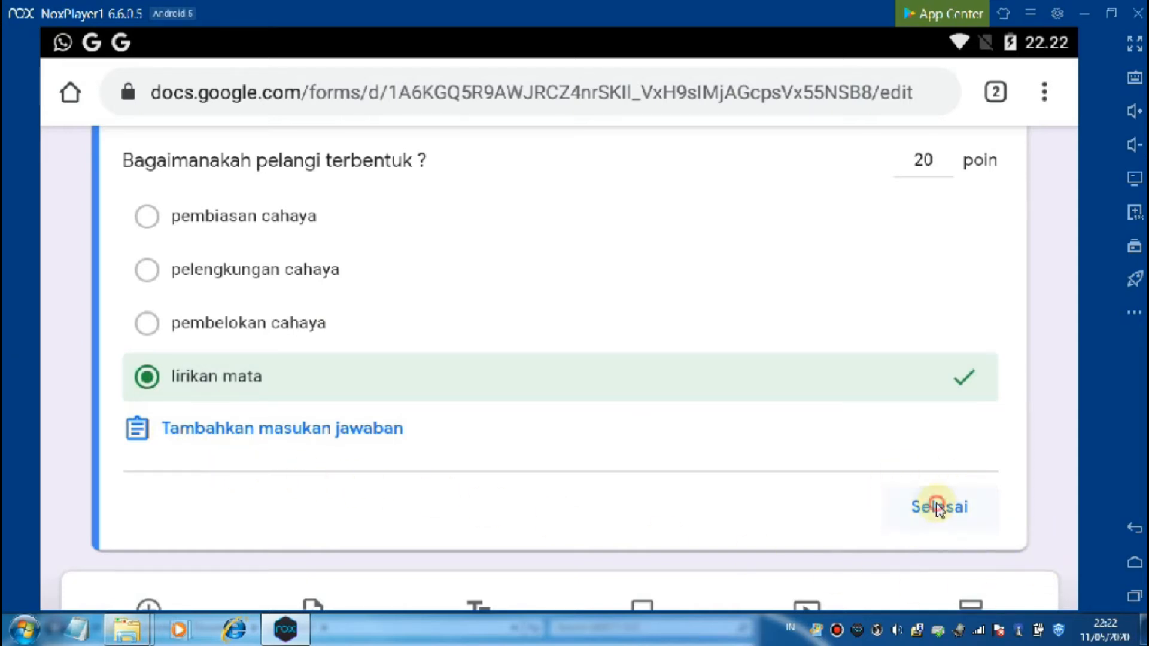
Step: Make the question "Bagaimanakah pelangi terbentuk ?" mandatory (Wajib diisi)
scroll(824, 468, down, 3)
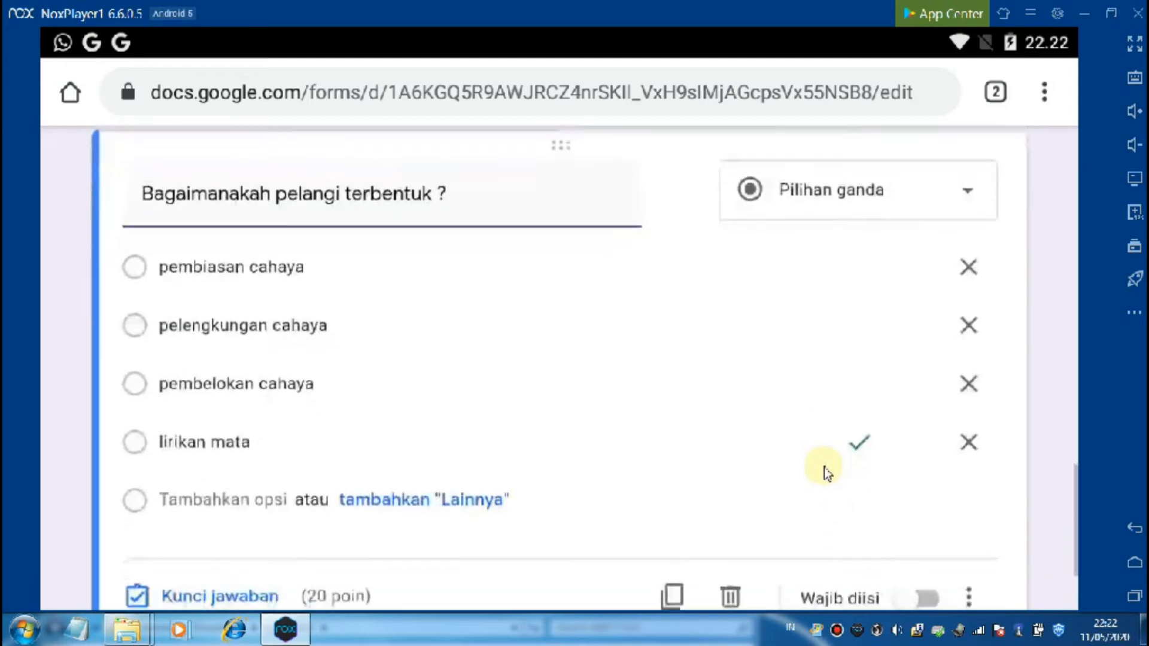
scroll(844, 511, down, 2)
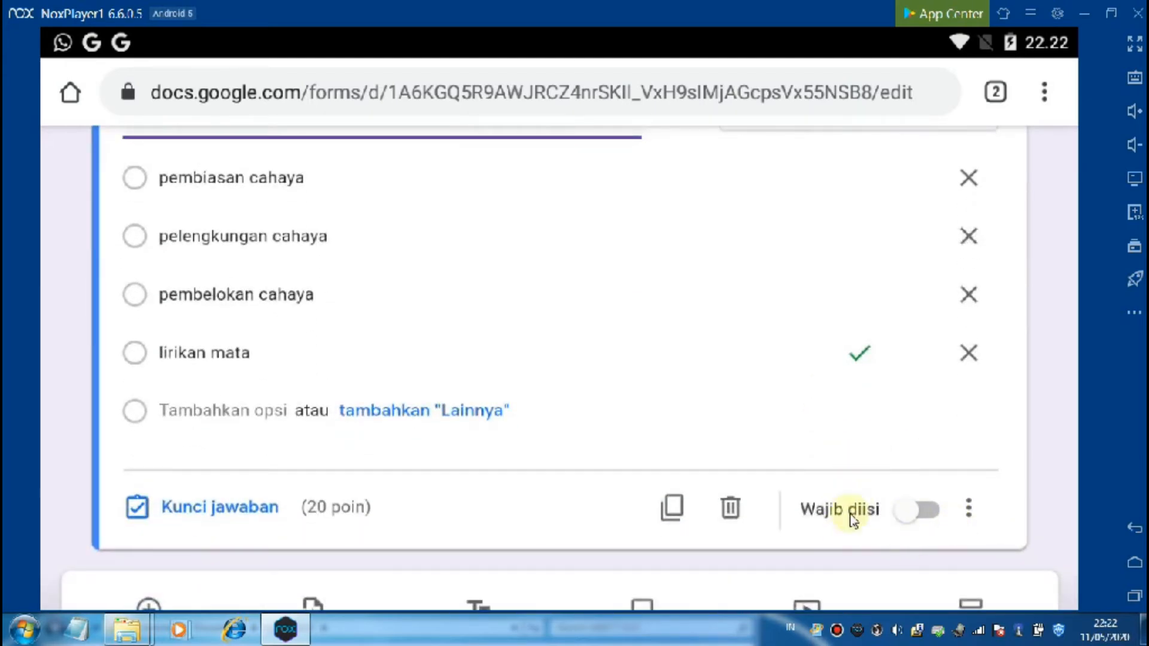
click(900, 511)
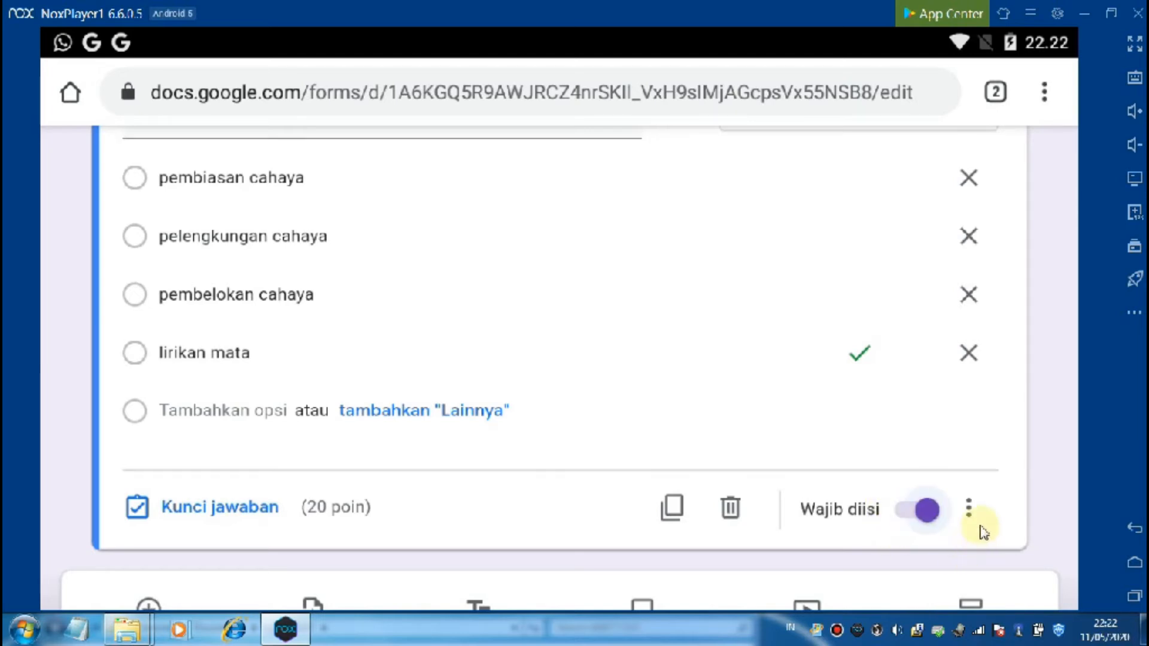
Step: Make the earlier question "Berapakah Jarak matahari ke bumi ?" mandatory as well
scroll(981, 526, up, 10)
scroll(951, 510, down, 6)
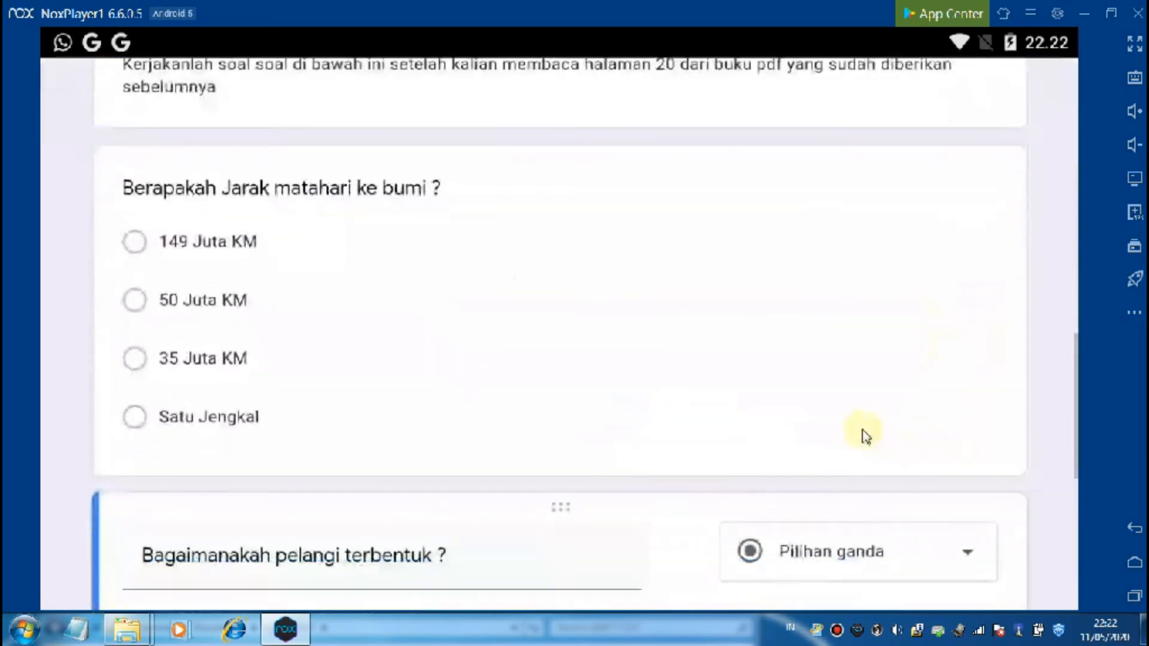
click(838, 406)
scroll(905, 482, down, 3)
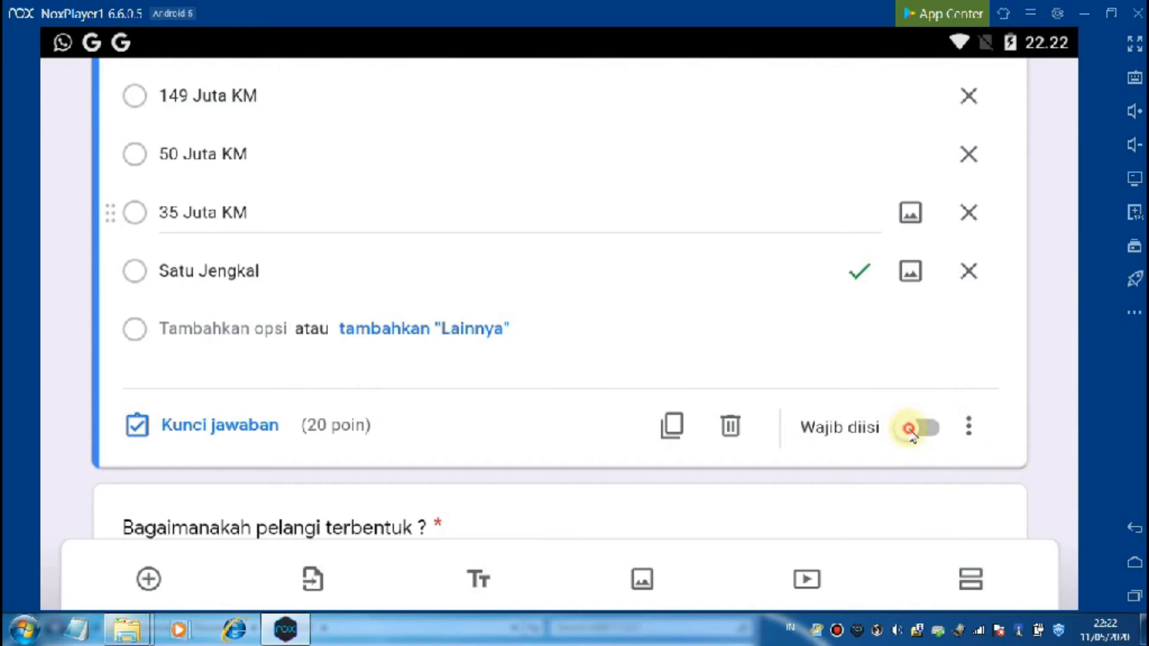
click(909, 428)
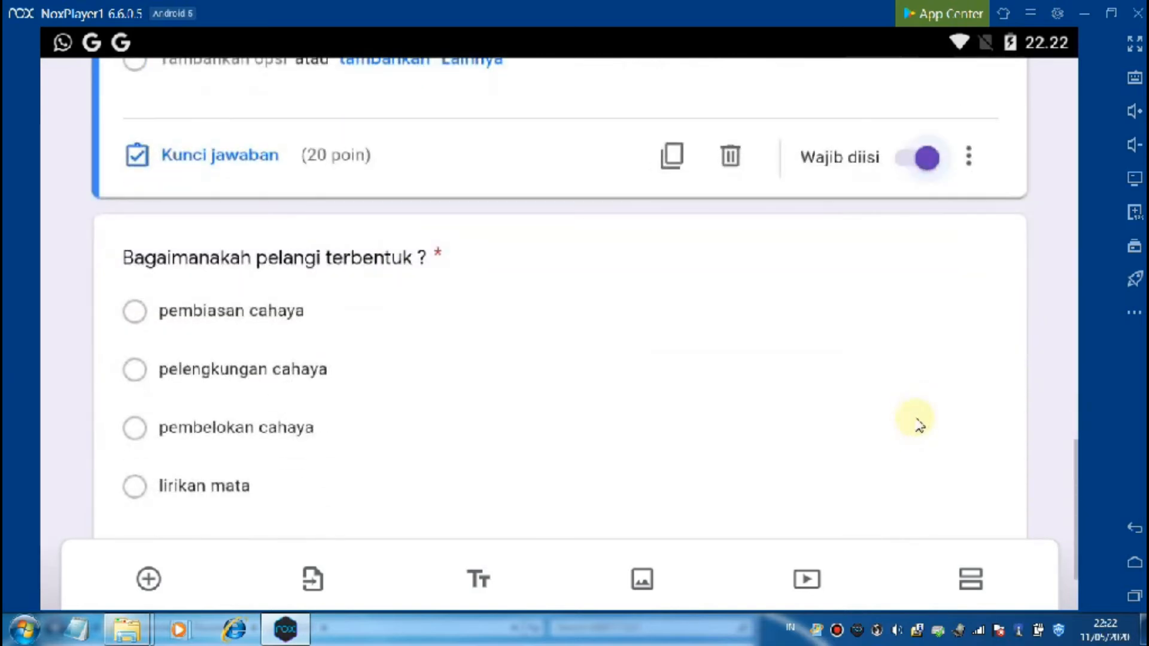
Step: Add the question "Mengapa langit malam gelap ?" below the rainbow question and change its type from Paragraf to multiple choice
scroll(918, 428, down, 3)
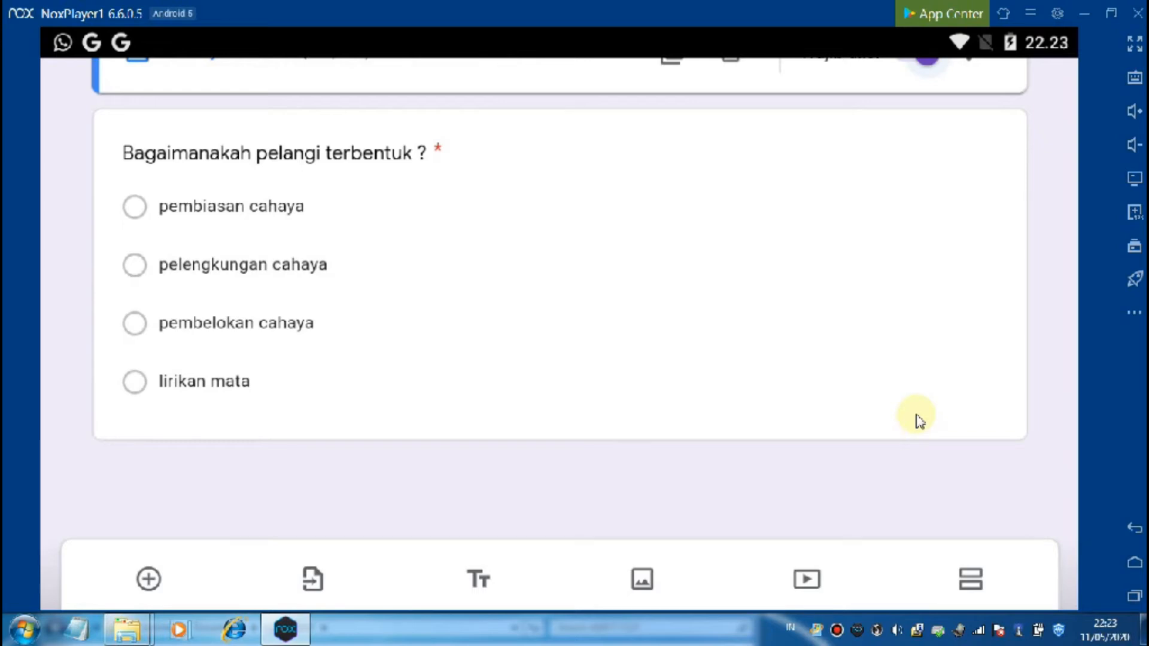
click(767, 347)
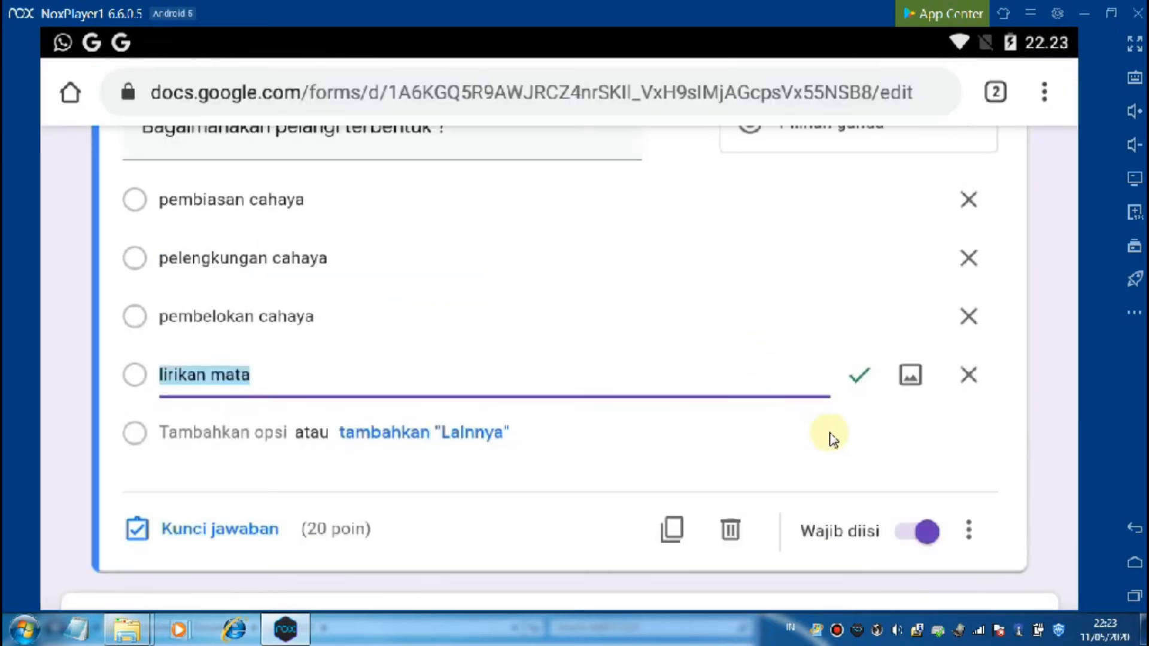
scroll(239, 290, up, 3)
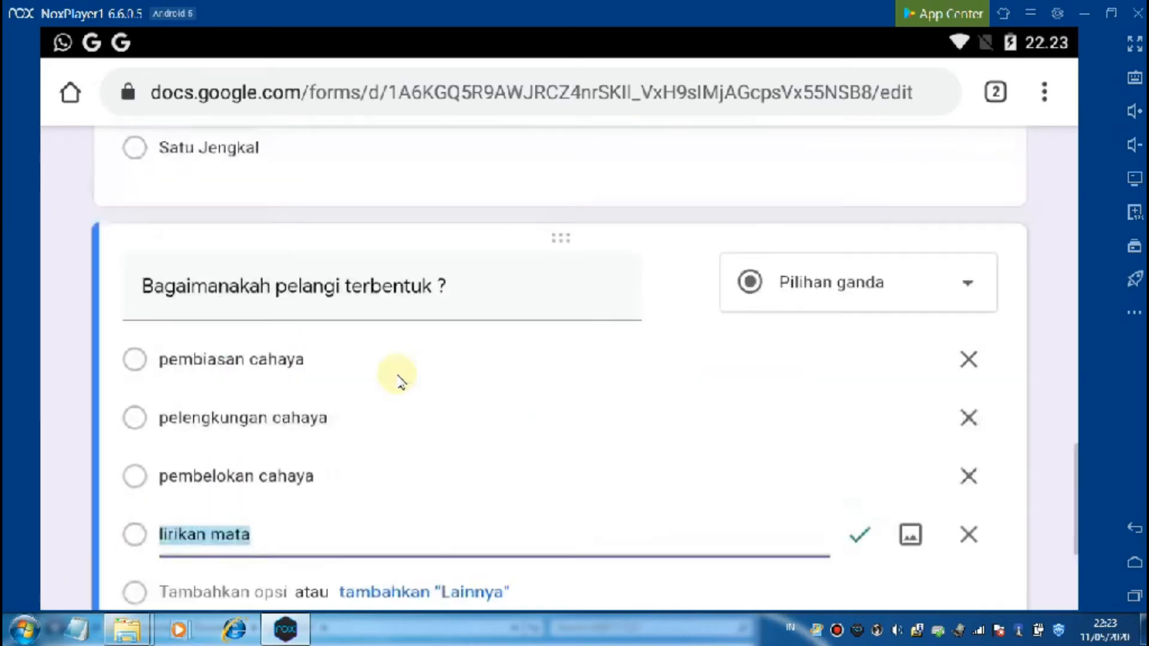
scroll(400, 373, down, 3)
click(132, 535)
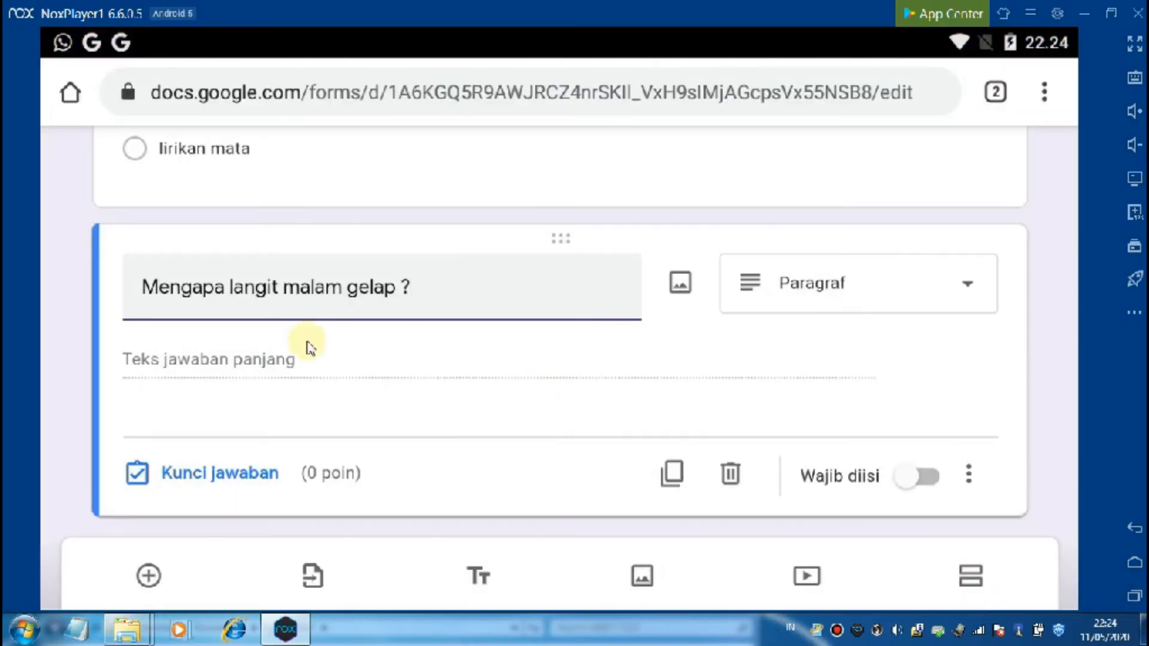
click(862, 290)
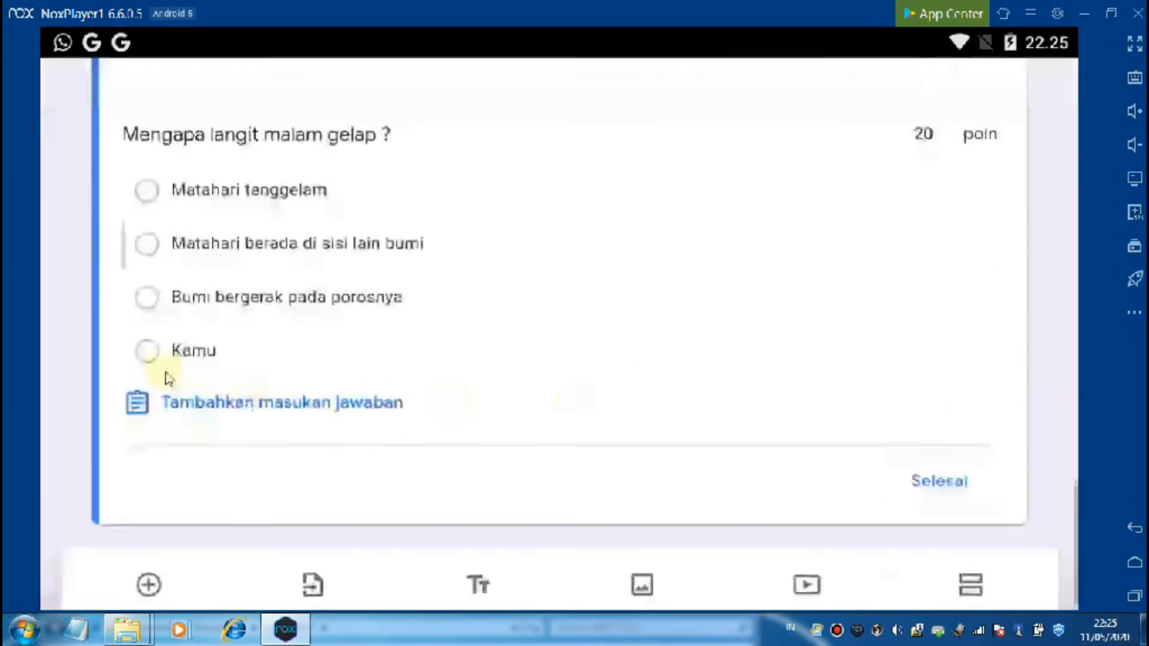
Step: Mark "Kamu" as the correct answer to "Mengapa langit malam gelap ?" and make that question mandatory
click(174, 350)
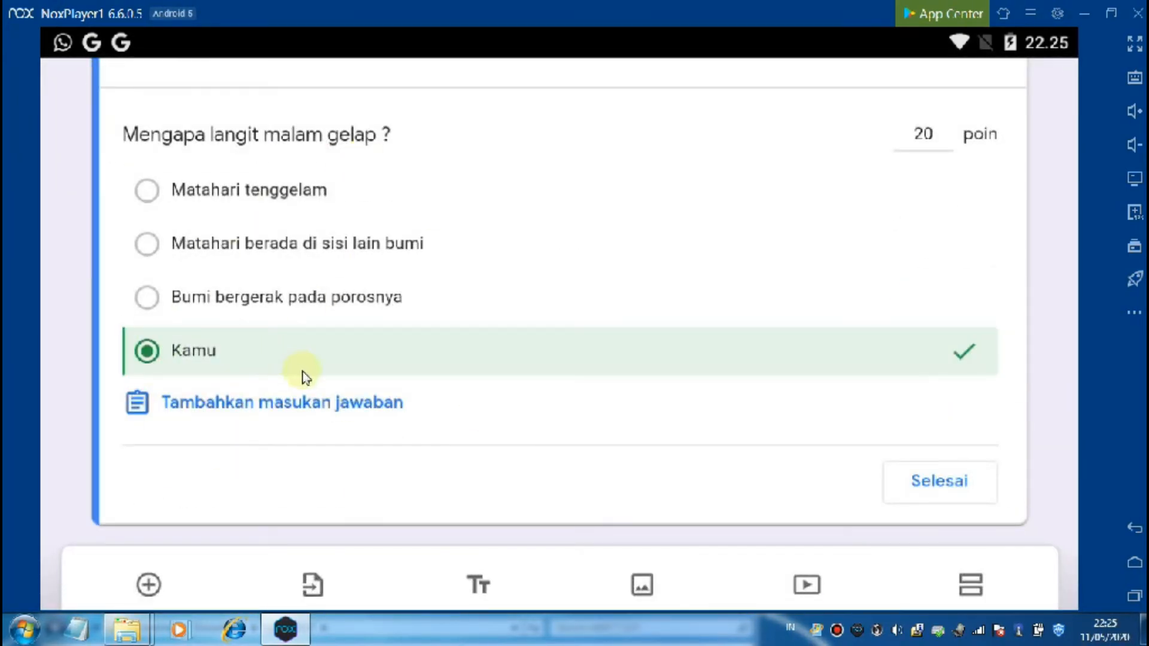
click(938, 484)
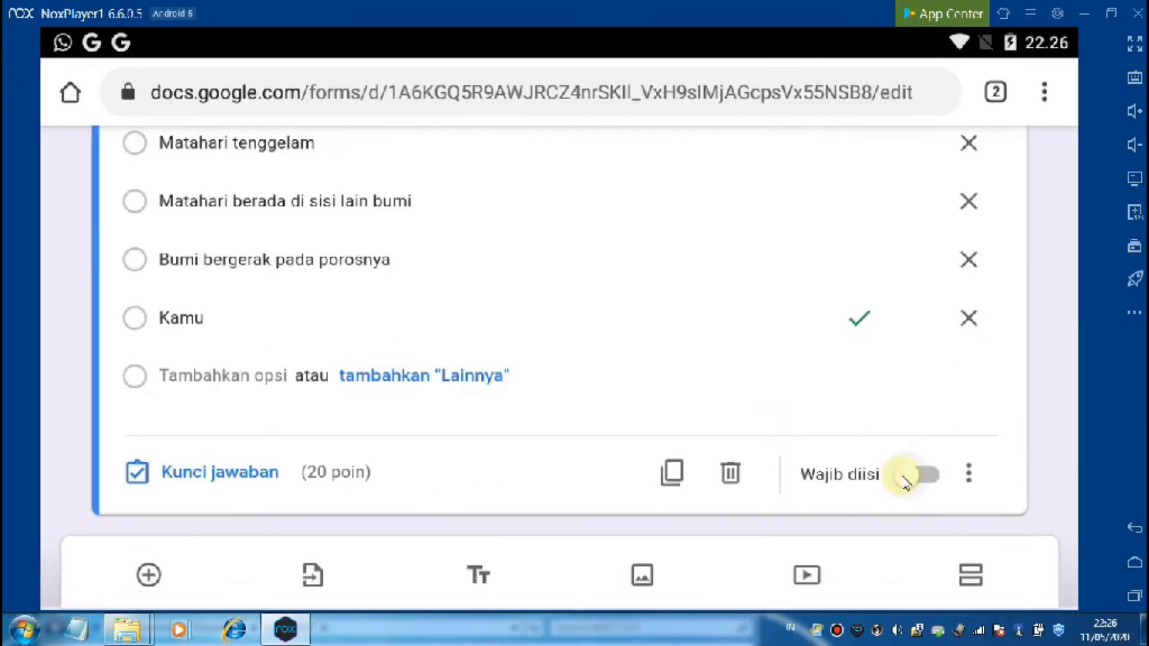
click(912, 474)
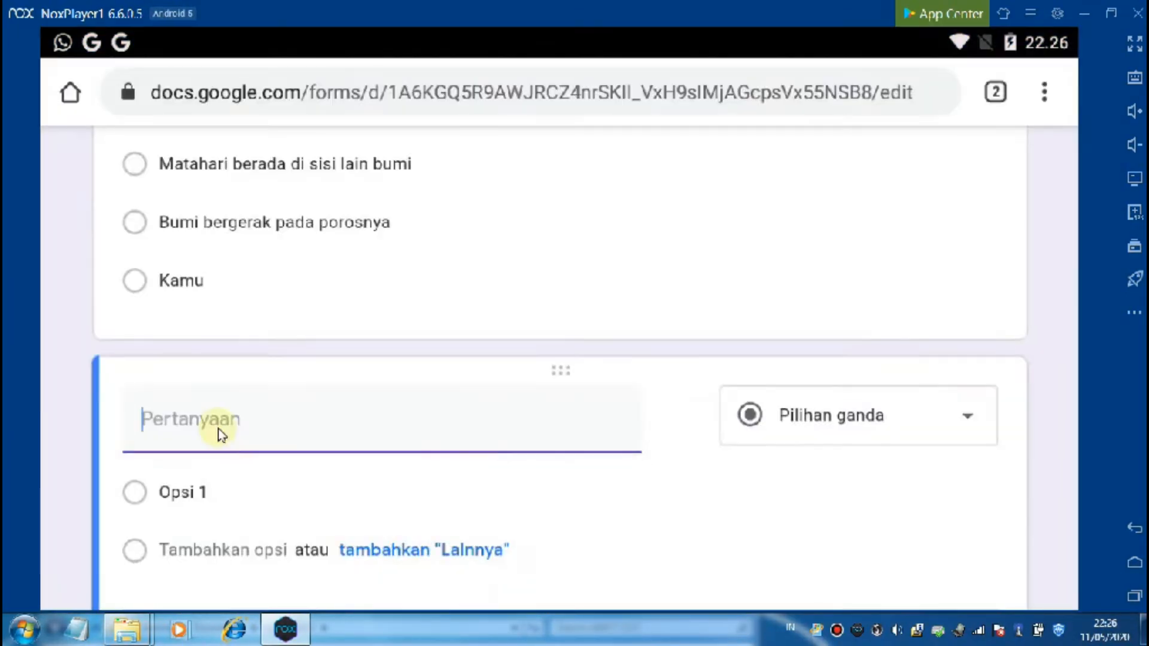
Step: Enter "Berikut adalah masa planet Jupiter yang tepat" as the new question and select its answers, 1,898E27 kg to cinta, in Writer
text(Berikut adalah masa planet Jupiter yang tepat)
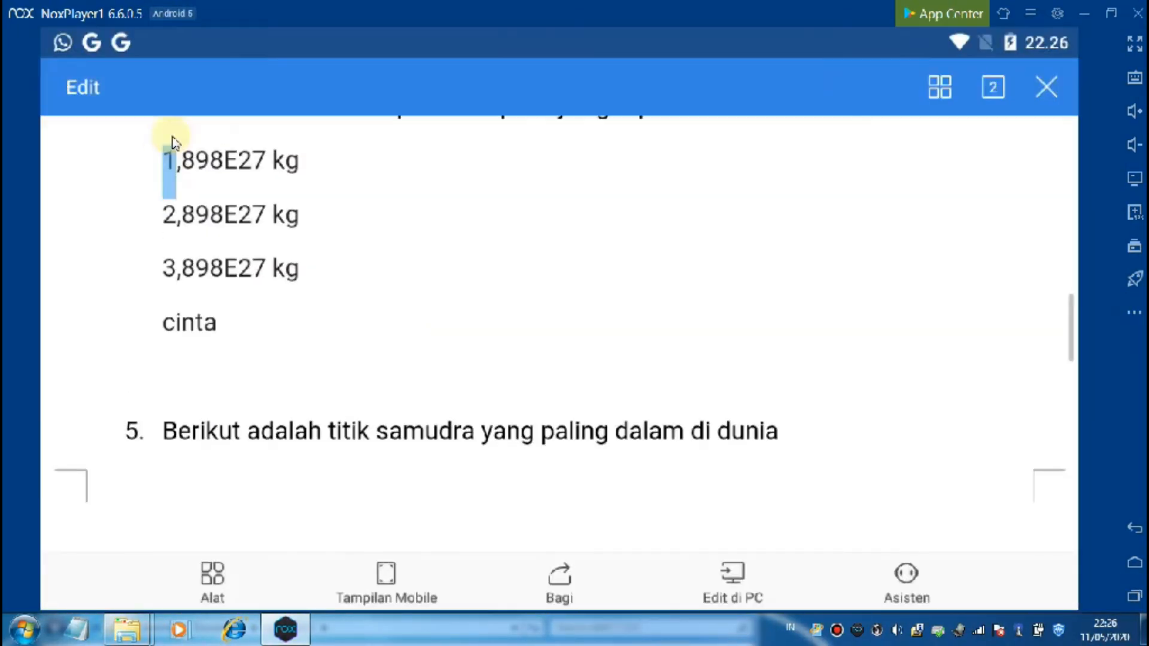
drag(171, 188, 225, 335)
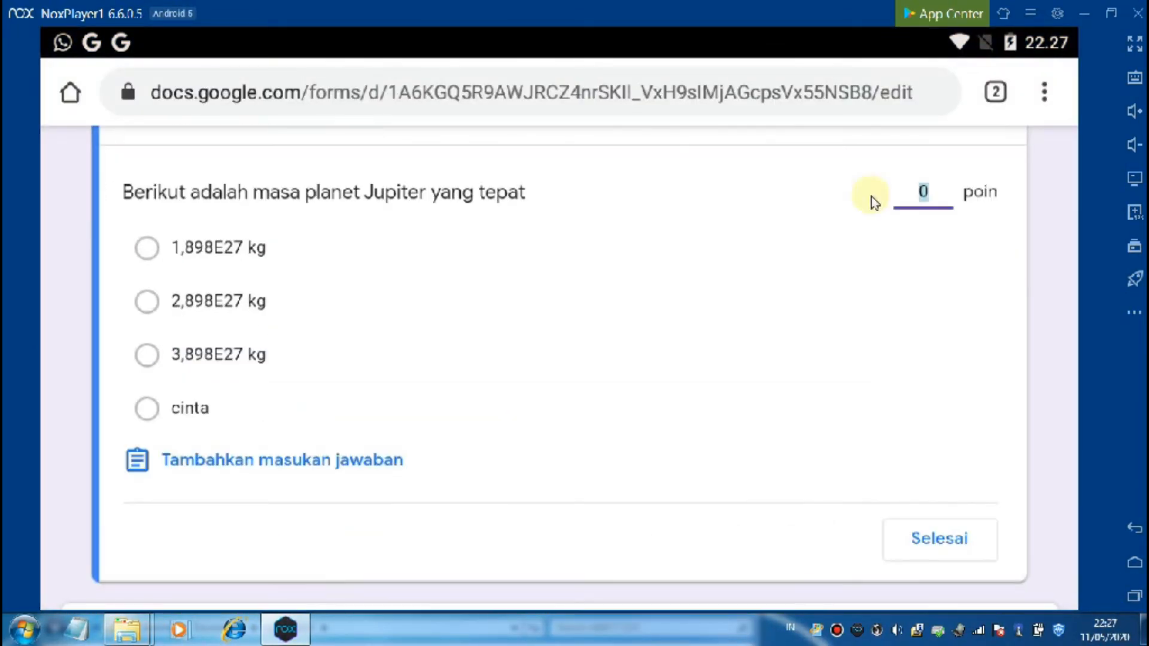
Step: Give the Jupiter question 20 points and mark "cinta" as its correct answer
text(20)
click(148, 409)
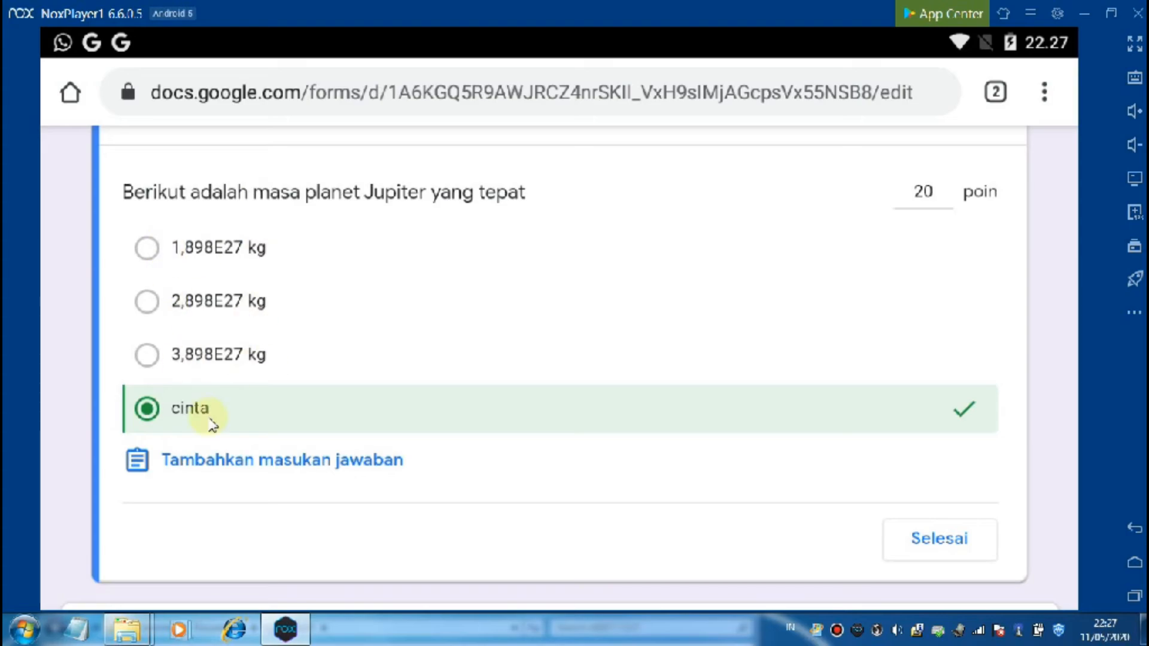
click(933, 542)
Step: Add "Berikut adalah titik samudra yang paling dalam di dunia" with options Palung Mariana, Palung Tonga, Palung poerto rico and Semua jawaban salah
scroll(879, 441, down, 3)
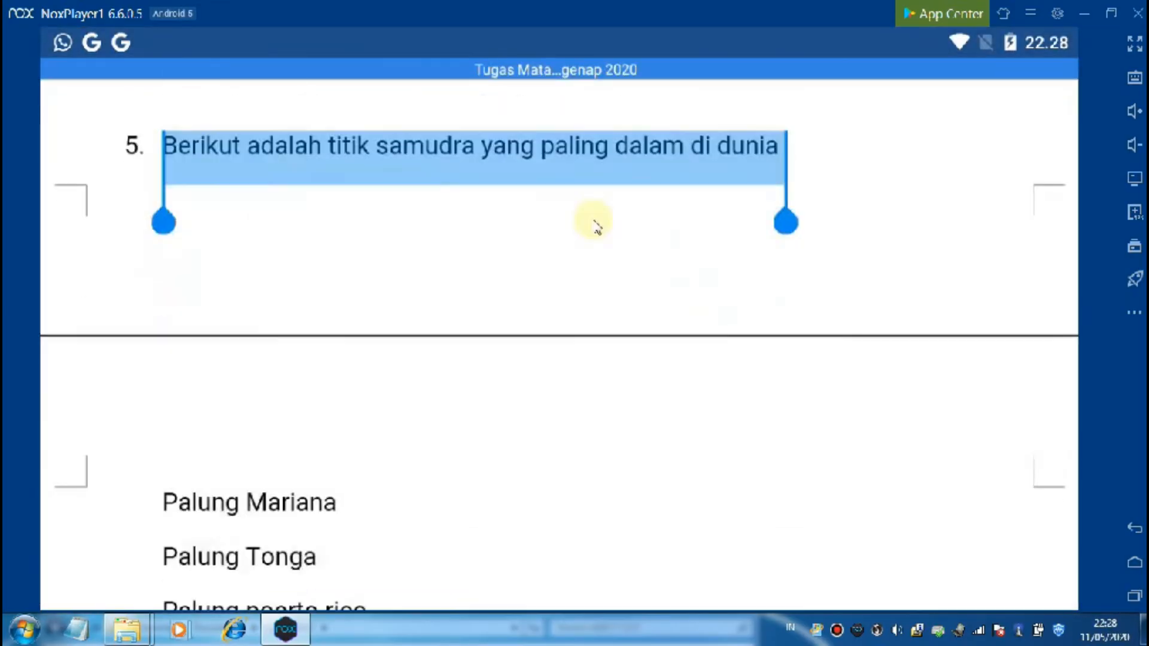
click(731, 367)
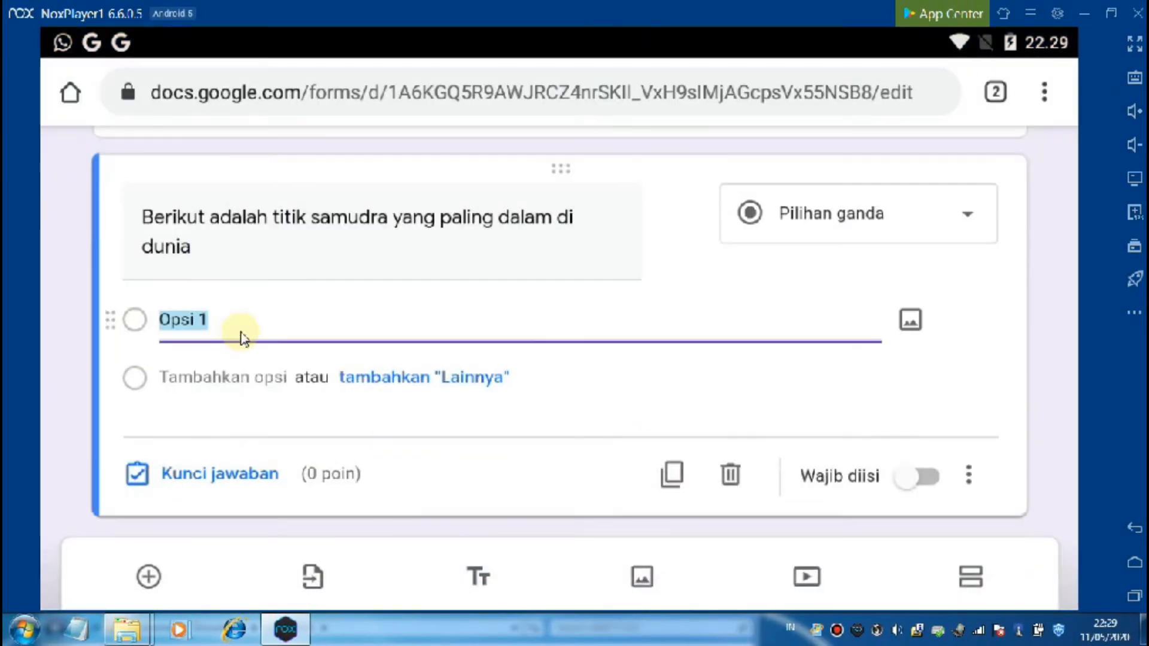
text(Palung Mariana Palung Tonga Palung poerto rico Semua jawaban salah)
Step: Mark "Semua jawaban salah" as the correct answer to the ocean question worth 20 points and make the question mandatory
click(257, 532)
click(252, 364)
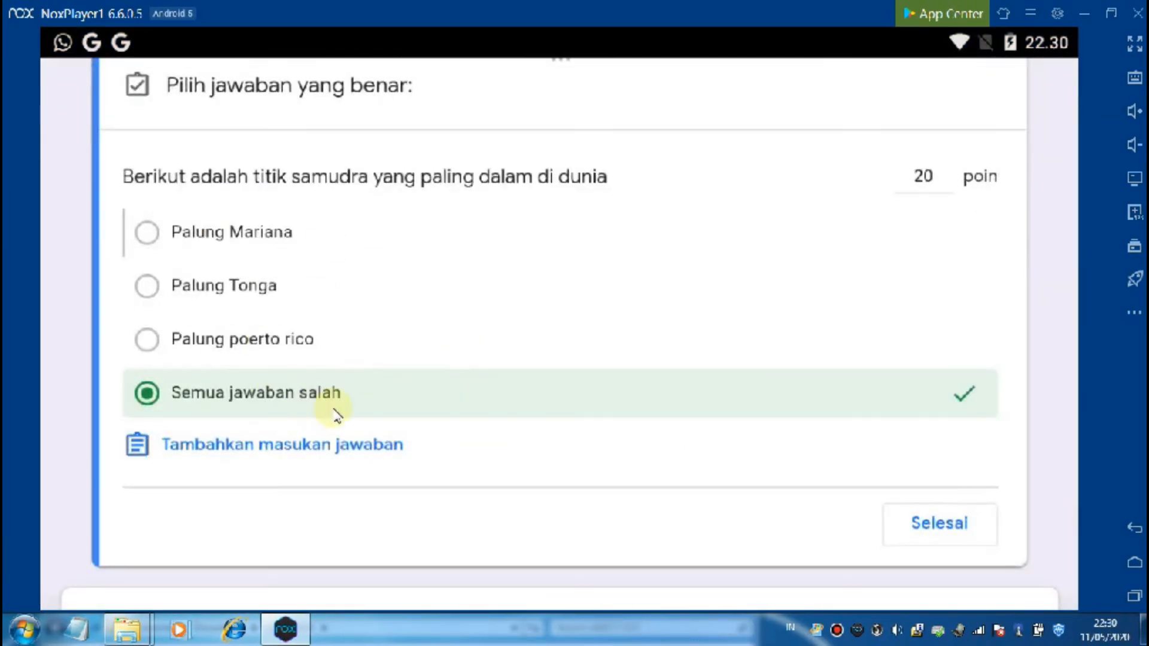
click(939, 522)
click(923, 477)
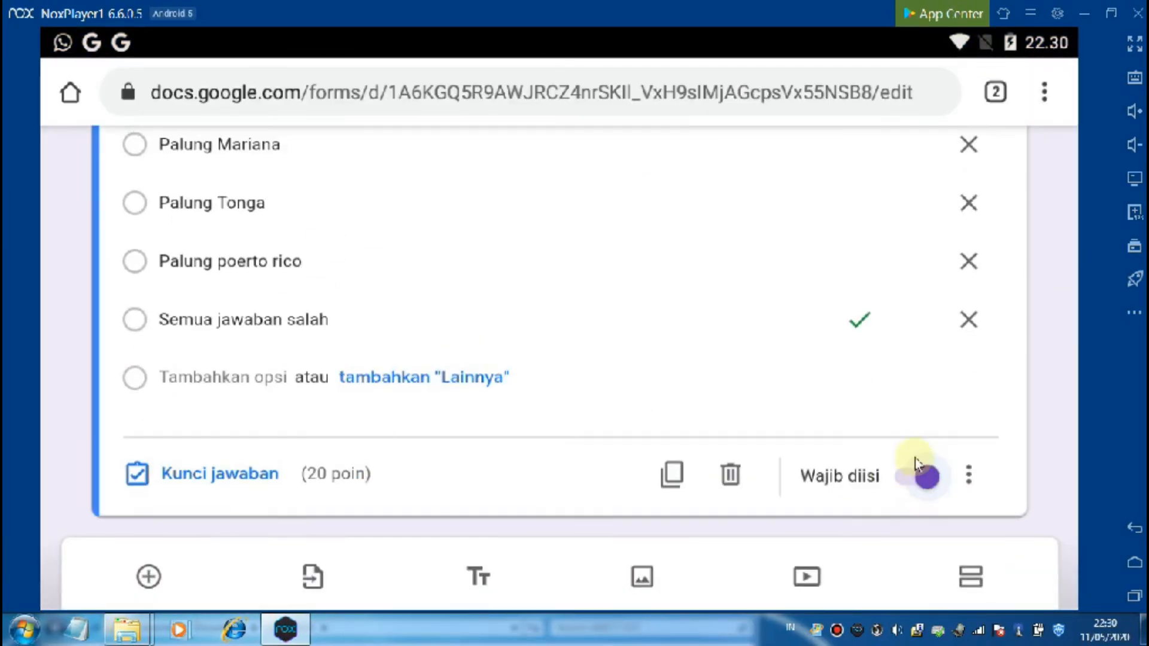
Step: Return to the start of the form and open its preview (Pratinjau) to check how students see it
scroll(914, 458, up, 10)
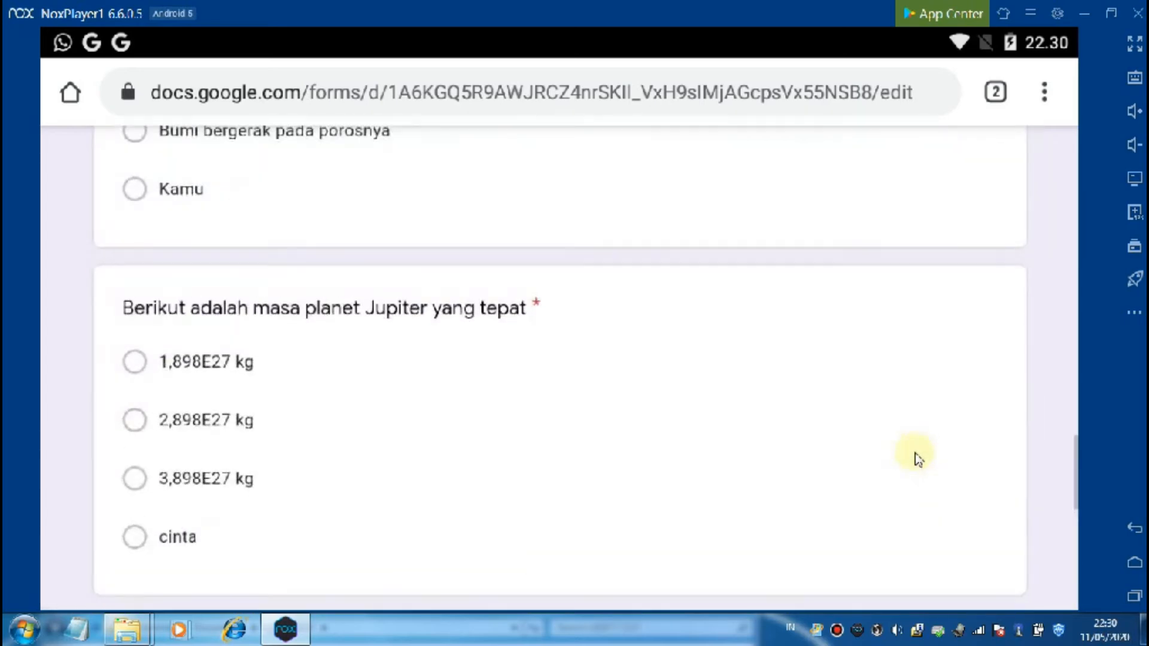
scroll(914, 450, up, 10)
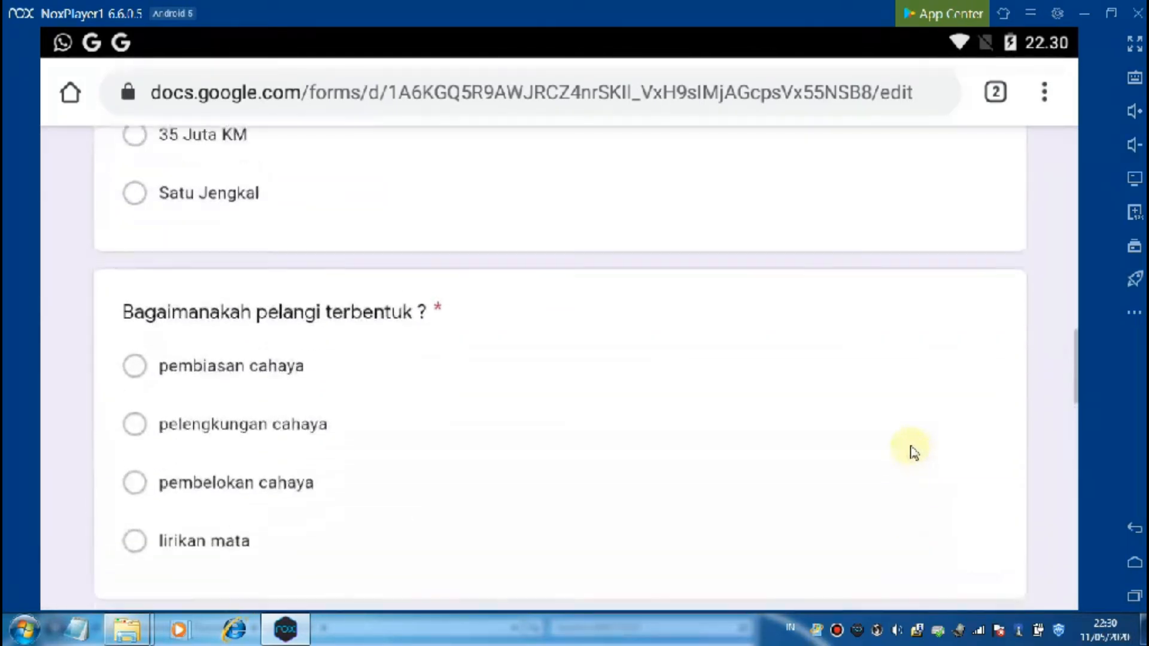
scroll(914, 450, up, 10)
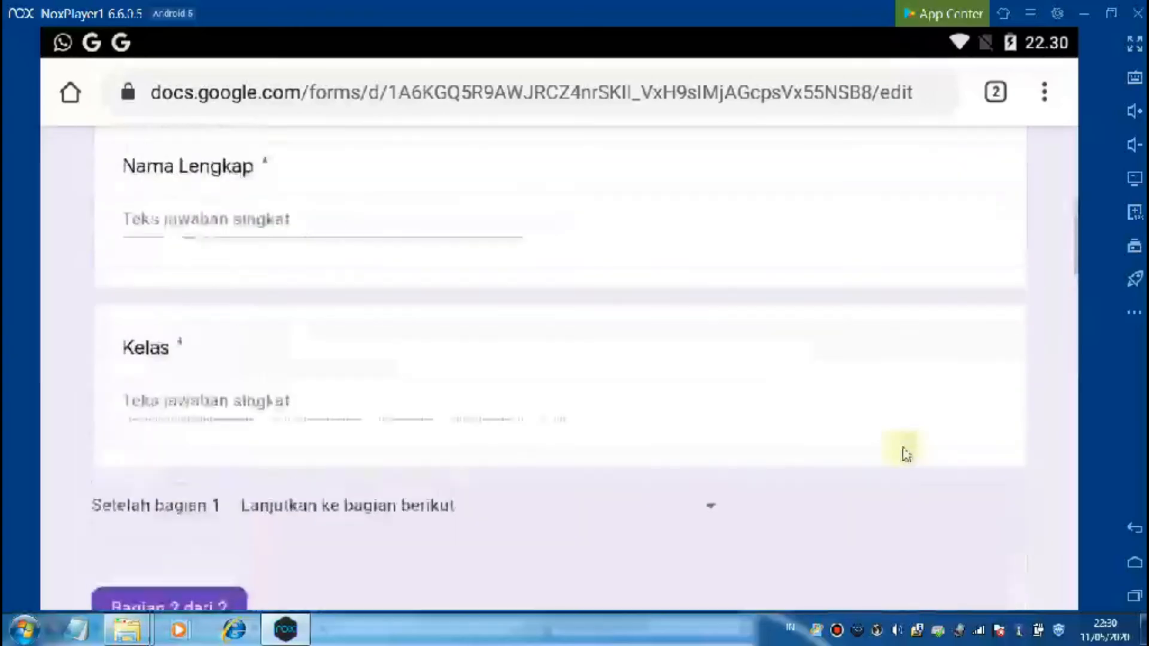
scroll(907, 455, up, 5)
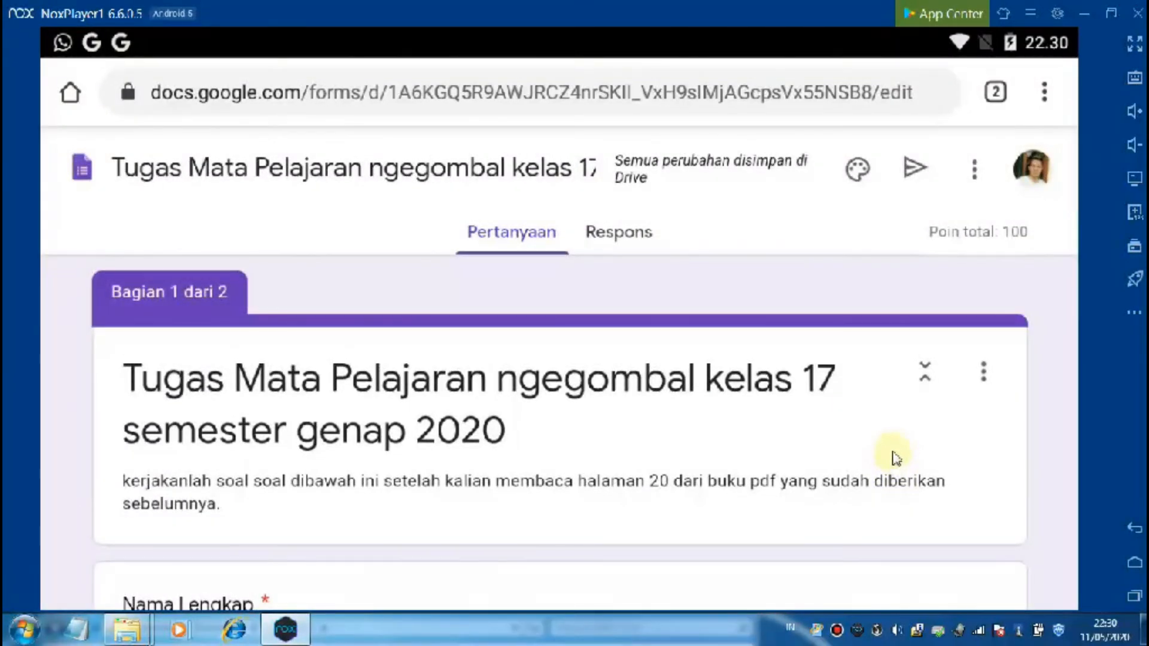
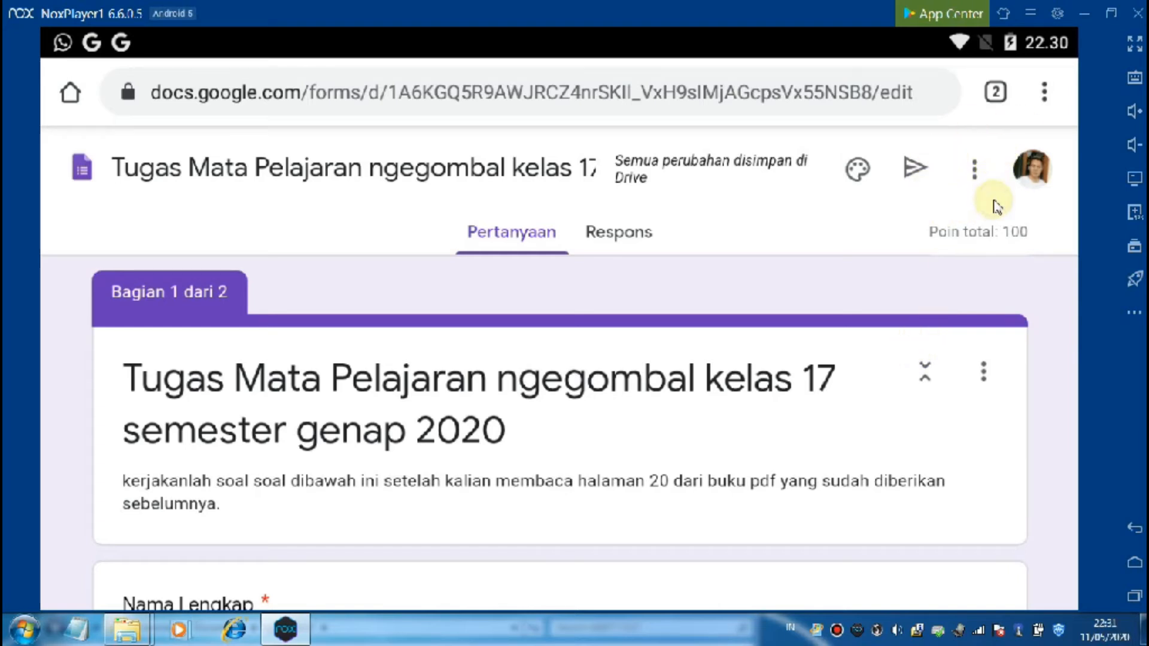
click(974, 173)
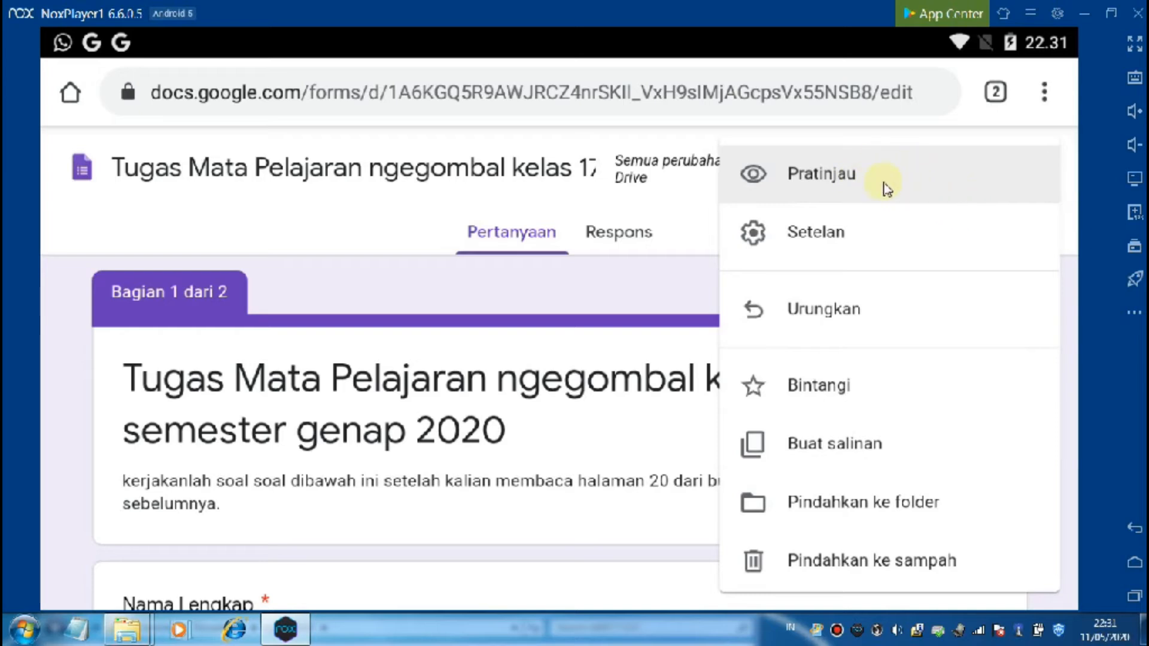
click(898, 182)
click(899, 178)
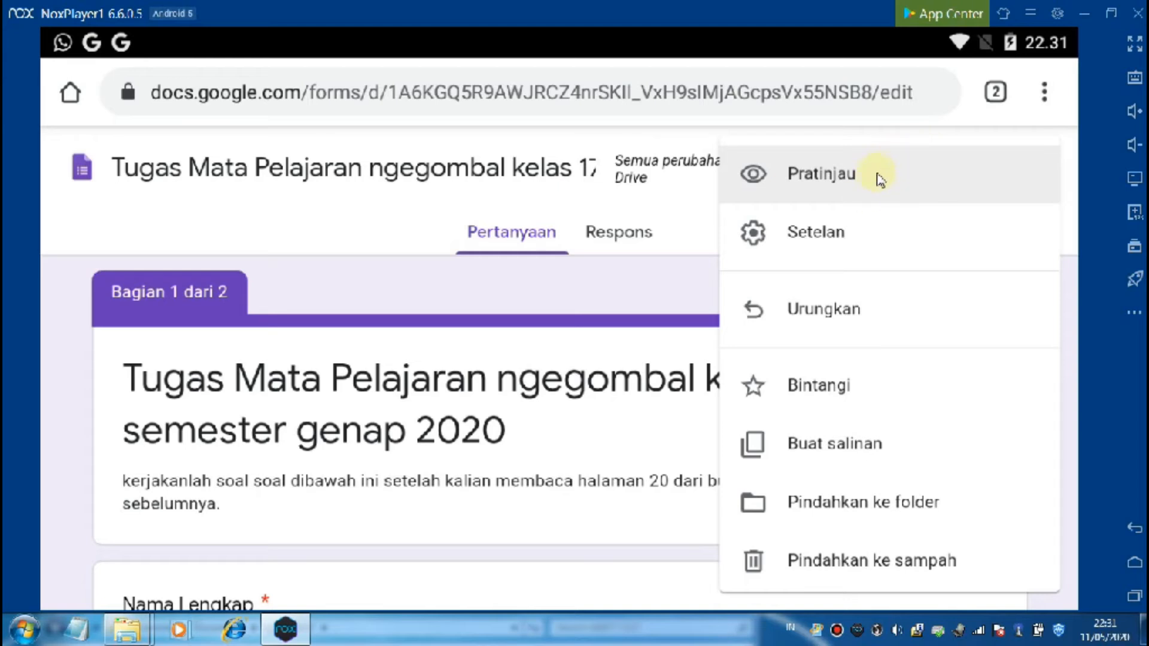
click(830, 175)
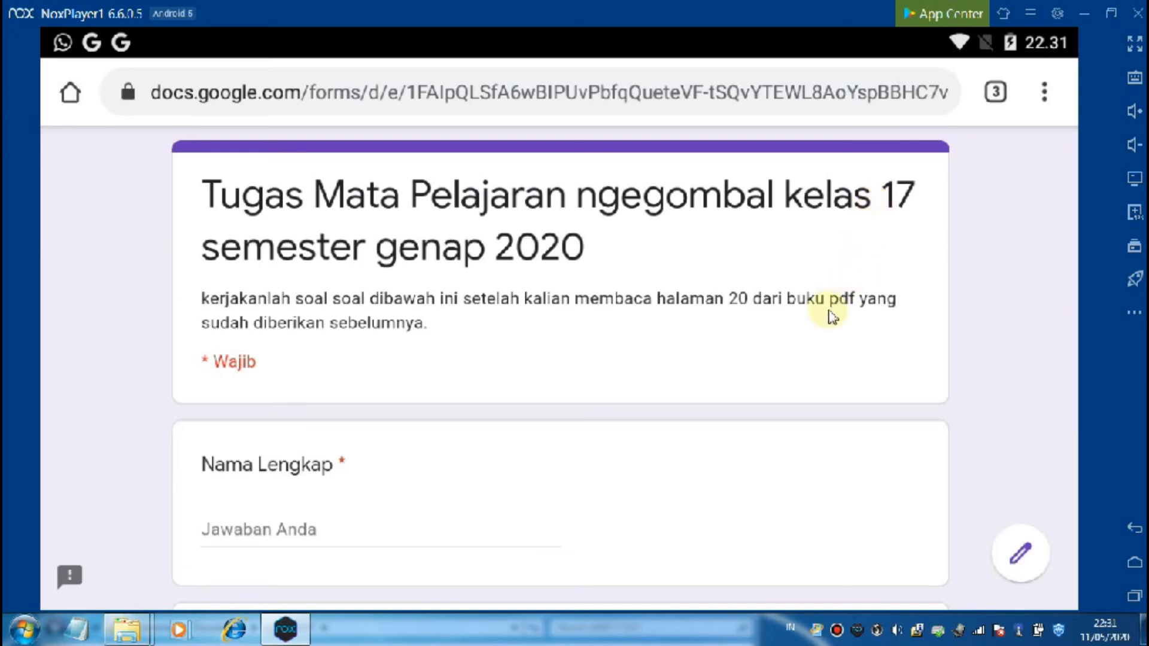
Step: Look over the preview's first page and try to continue with the mandatory Nama Lengkap and Kelas fields left empty
scroll(833, 312, down, 5)
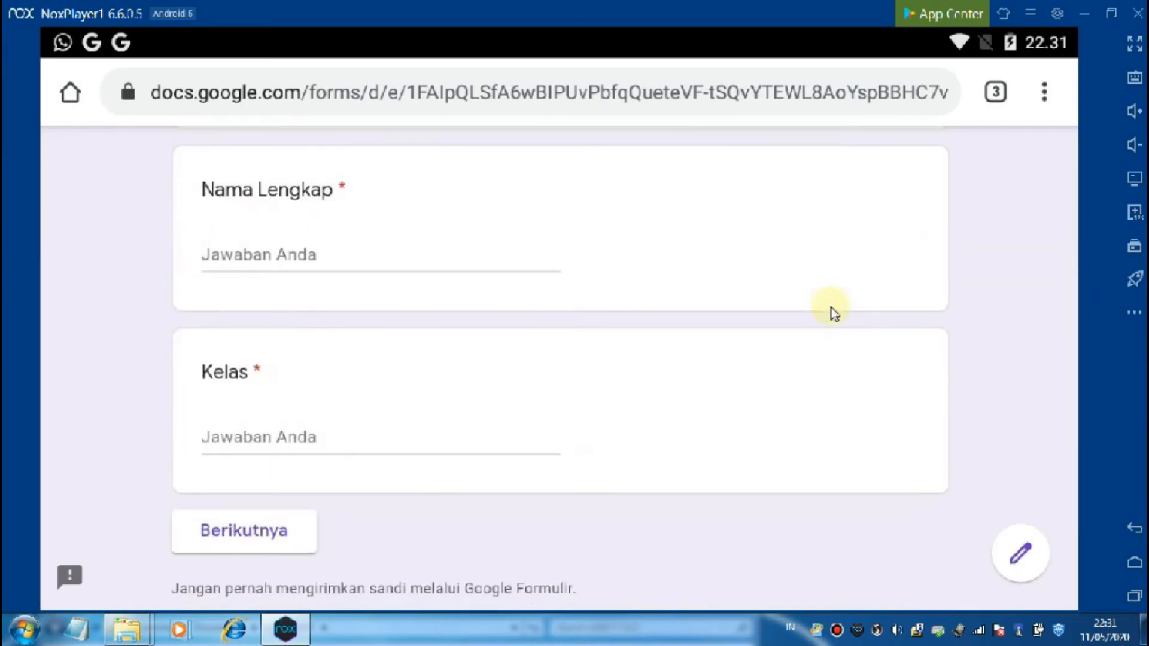
scroll(834, 312, down, 3)
scroll(834, 312, up, 8)
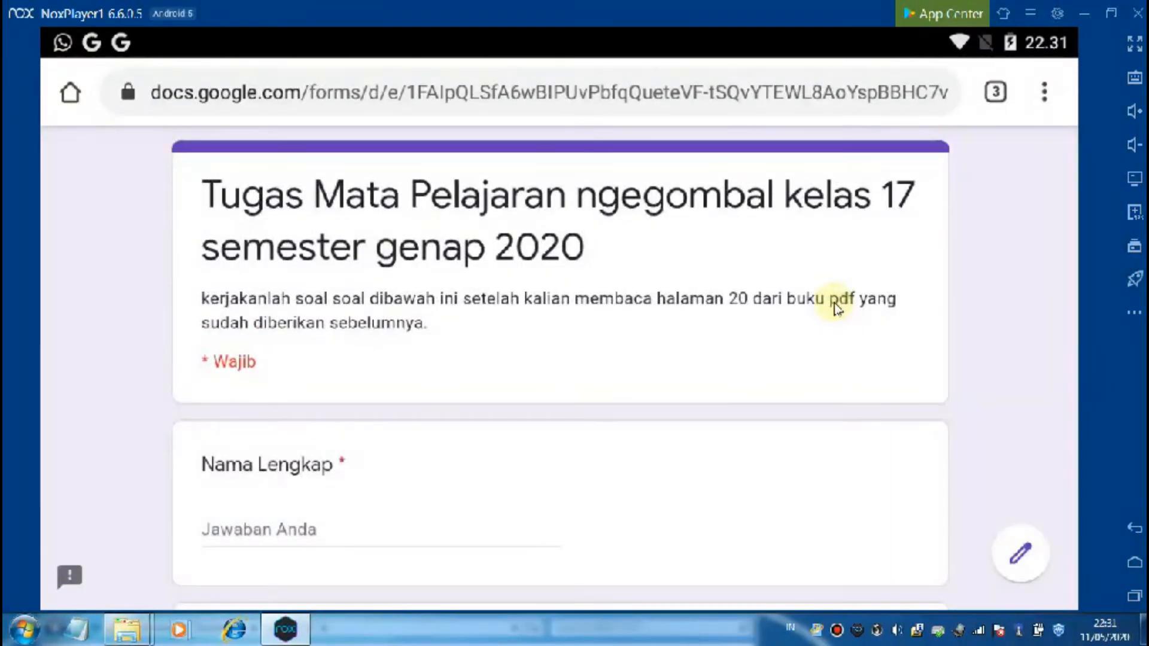
scroll(835, 307, down, 2)
scroll(831, 305, up, 2)
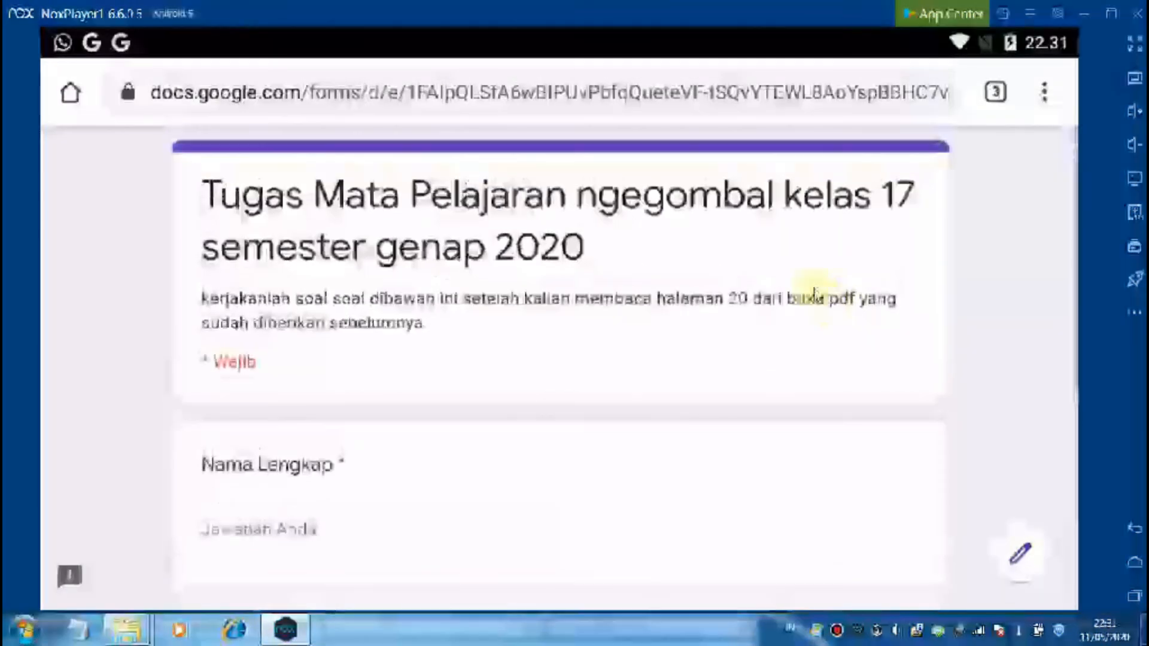
scroll(446, 329, down, 2)
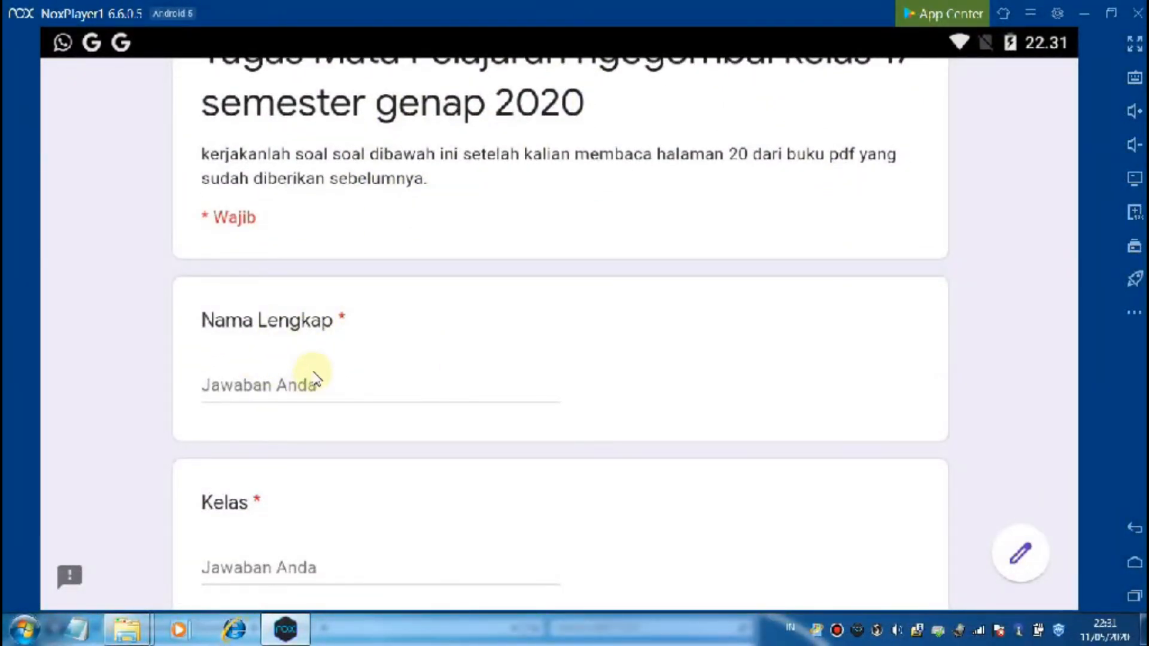
scroll(313, 373, down, 3)
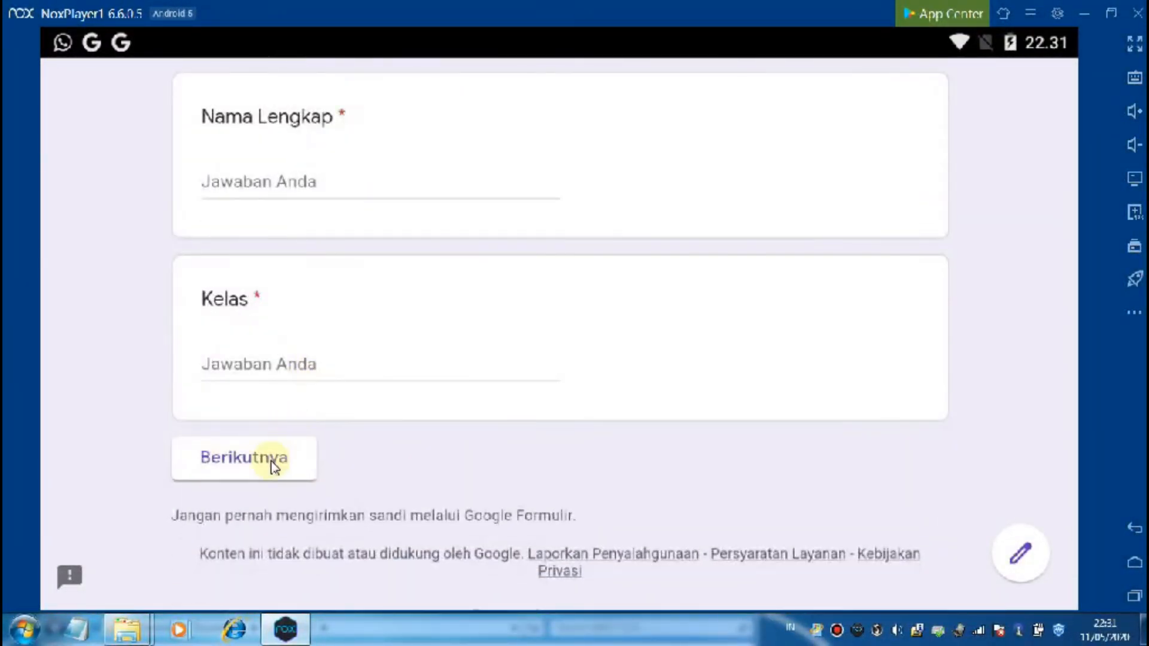
click(274, 466)
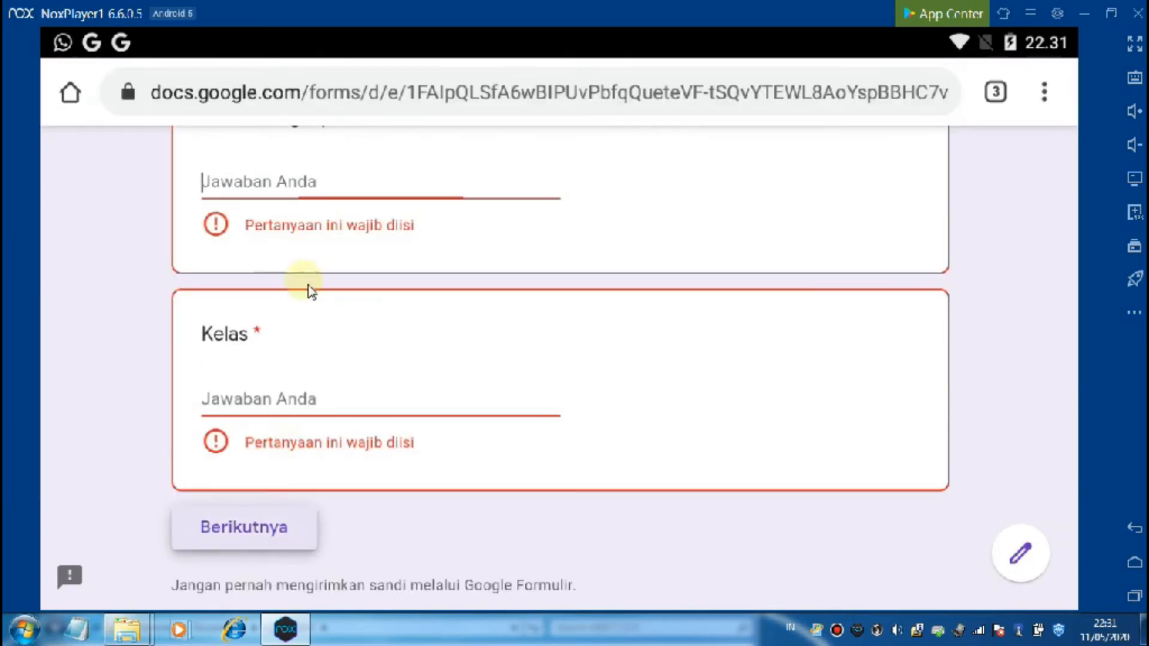
Step: Fill in the student's full name and 17 as the Kelas, and continue to the SOAL section
scroll(379, 249, up, 3)
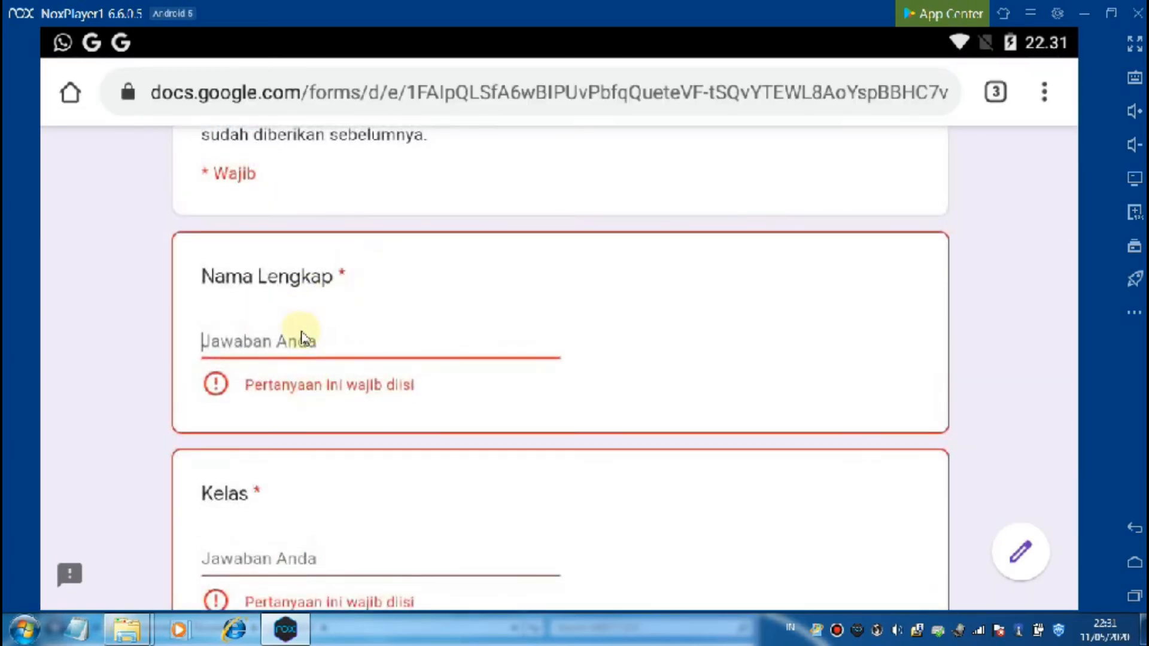
click(298, 346)
text(buyung)
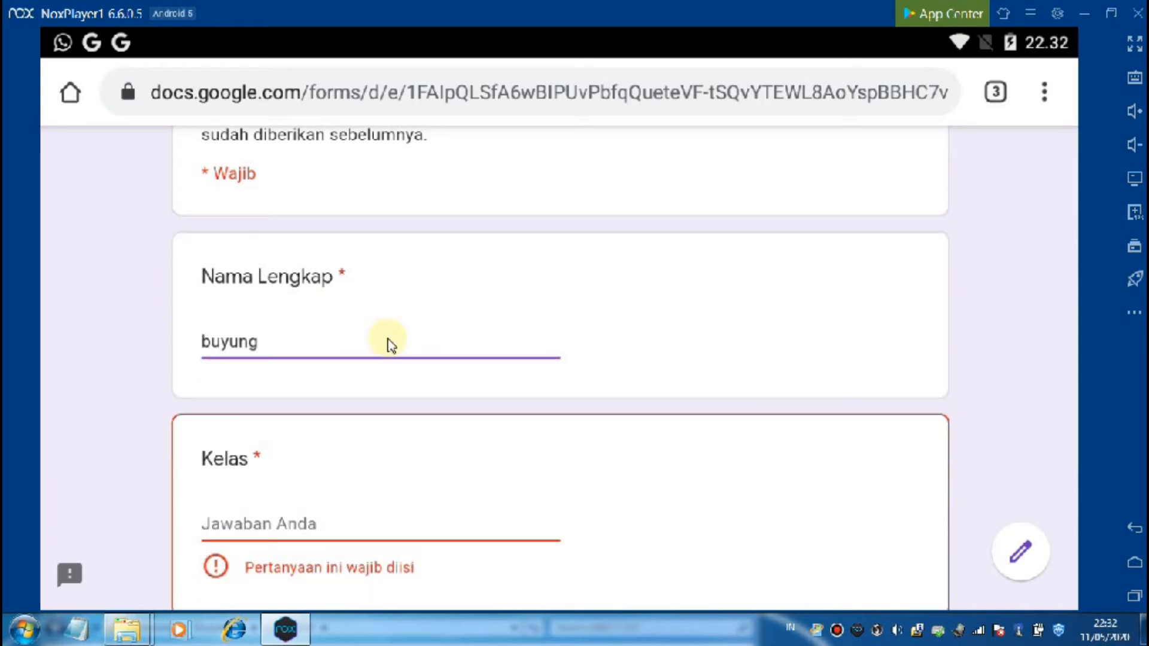
scroll(395, 346, down, 2)
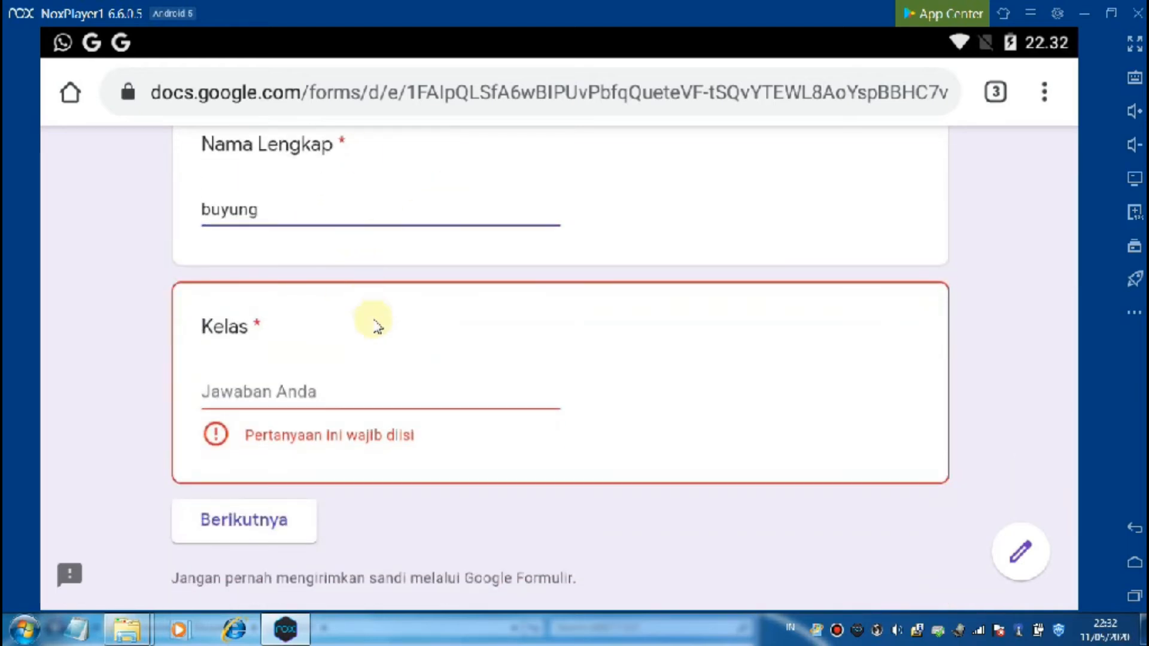
click(269, 405)
text(17)
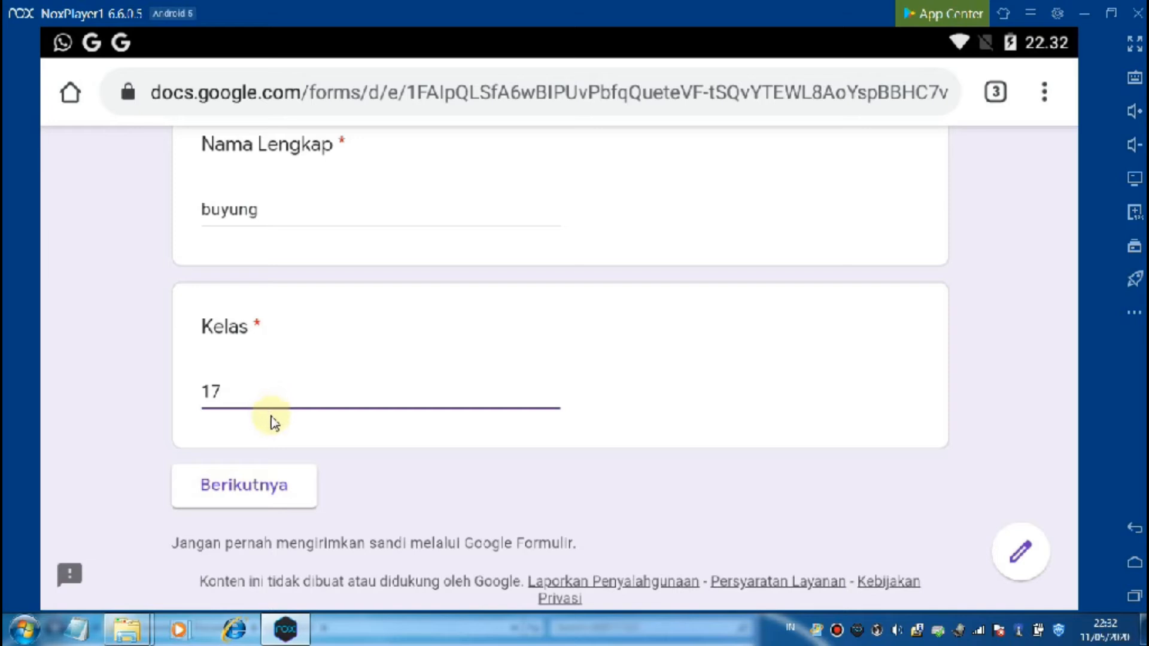
click(258, 491)
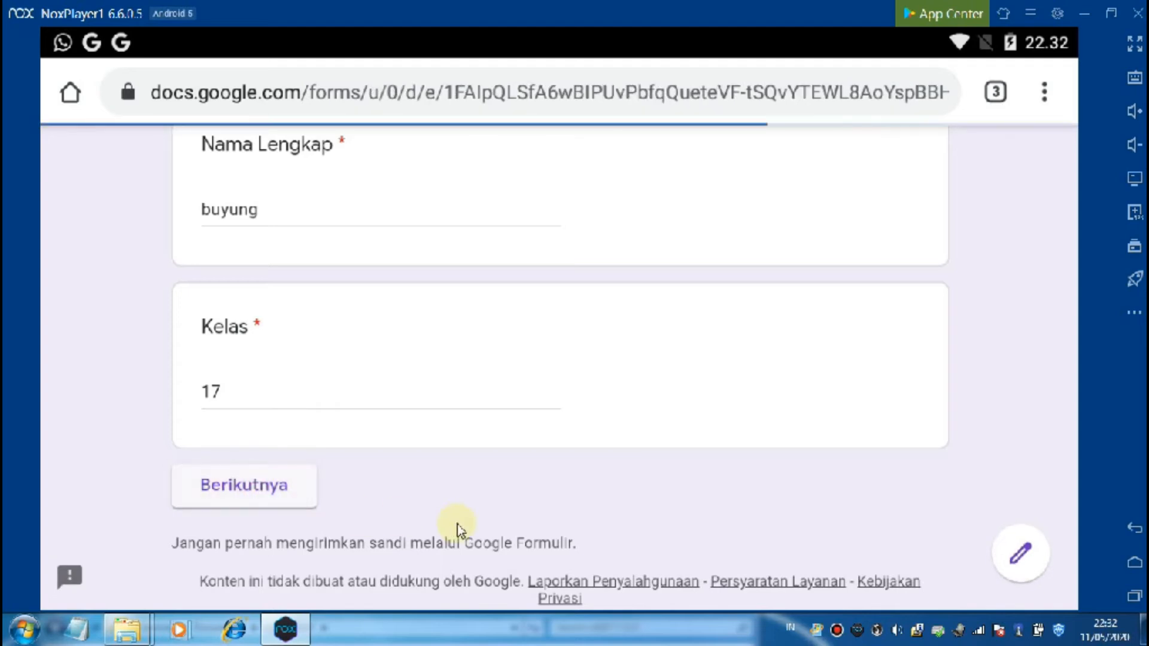
Step: Answer the sun-to-earth distance question with "Satu Jengkal" and the rainbow question with "lirikan mata"
scroll(472, 431, down, 6)
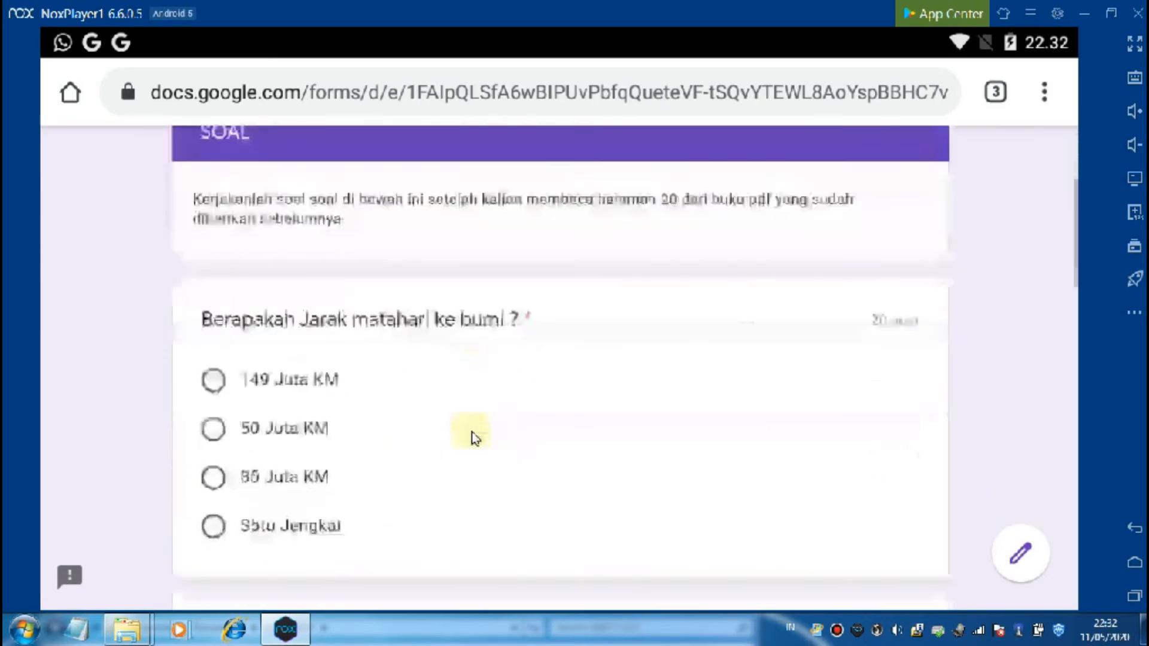
scroll(473, 428, up, 2)
scroll(476, 426, up, 4)
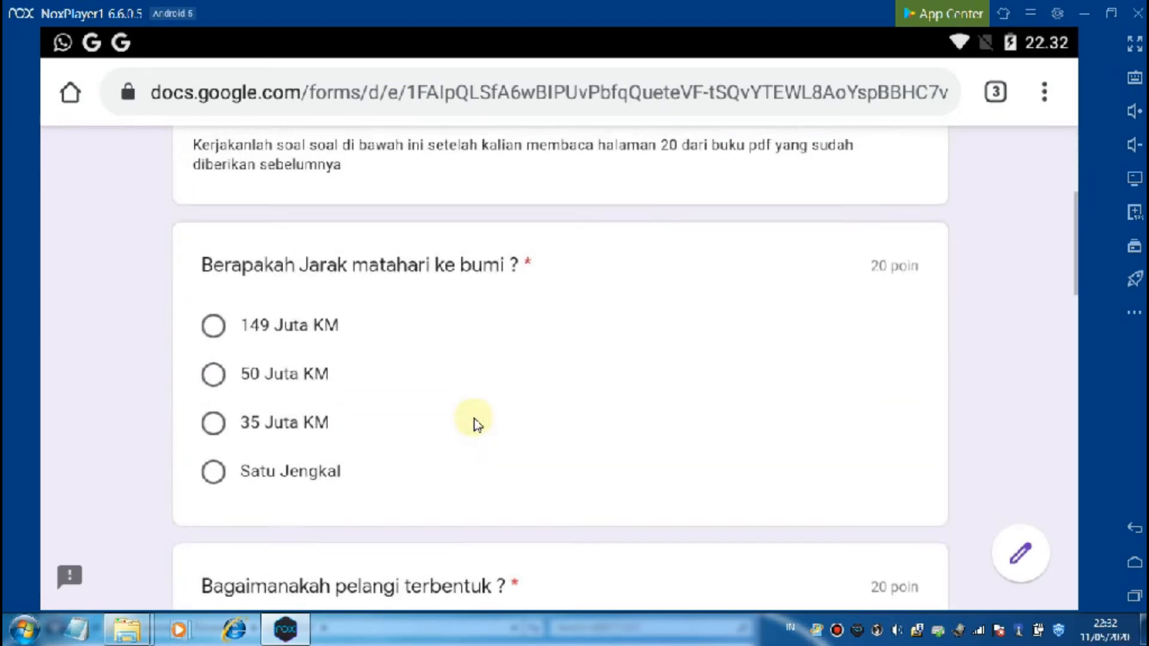
scroll(478, 419, down, 3)
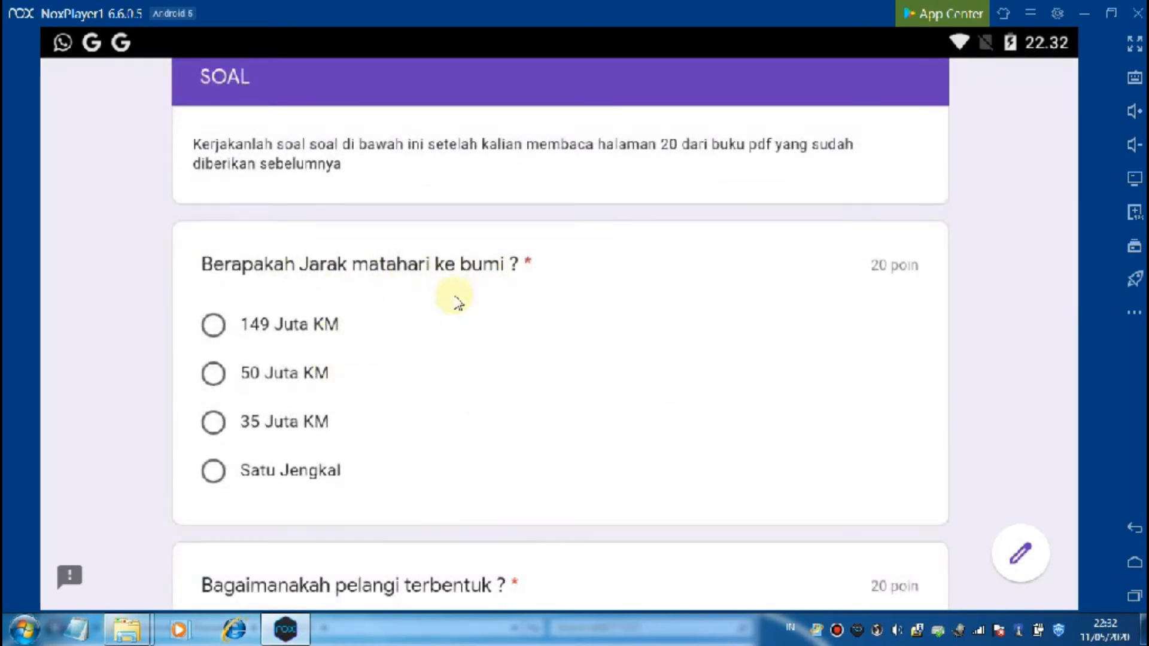
click(212, 472)
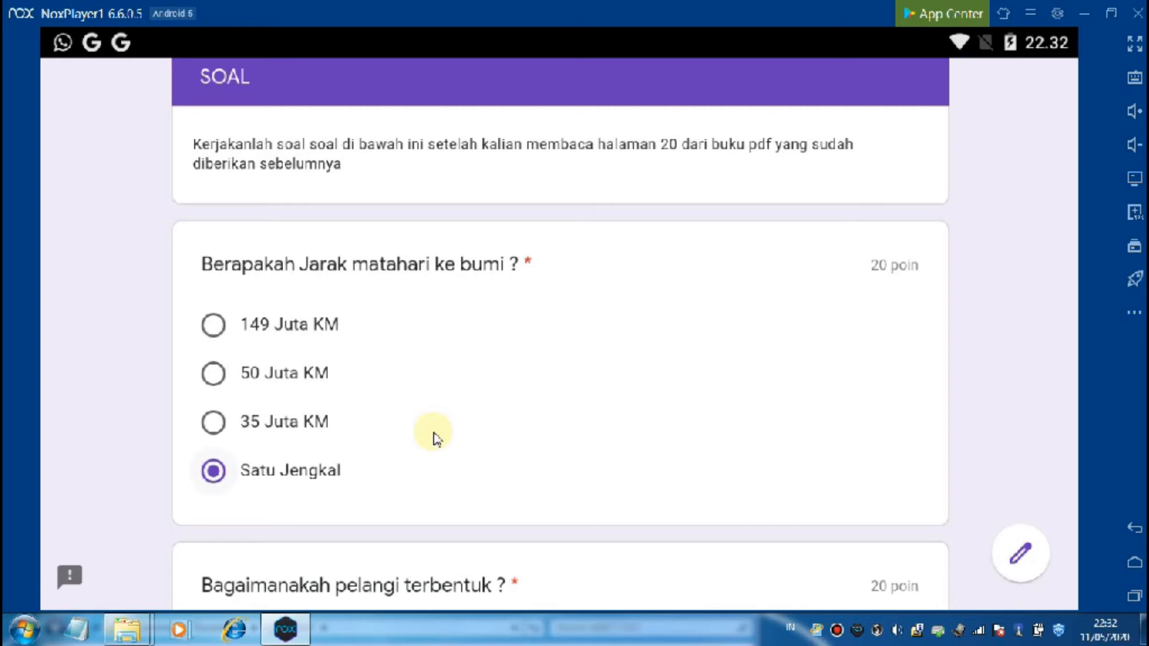
scroll(433, 432, down, 5)
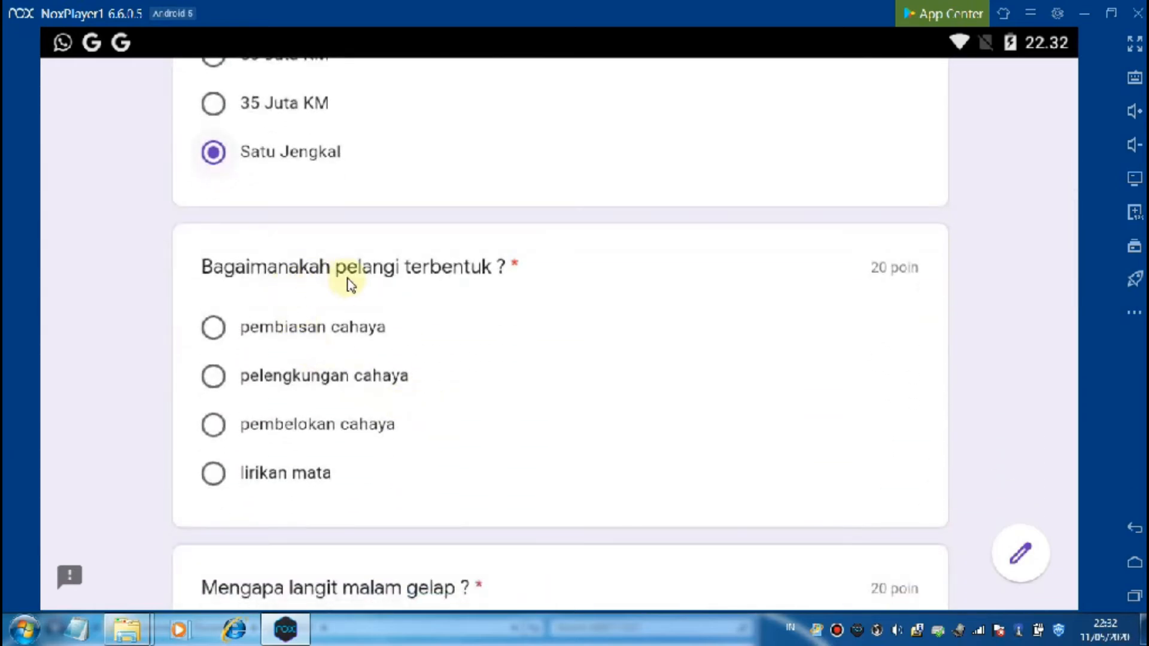
click(213, 477)
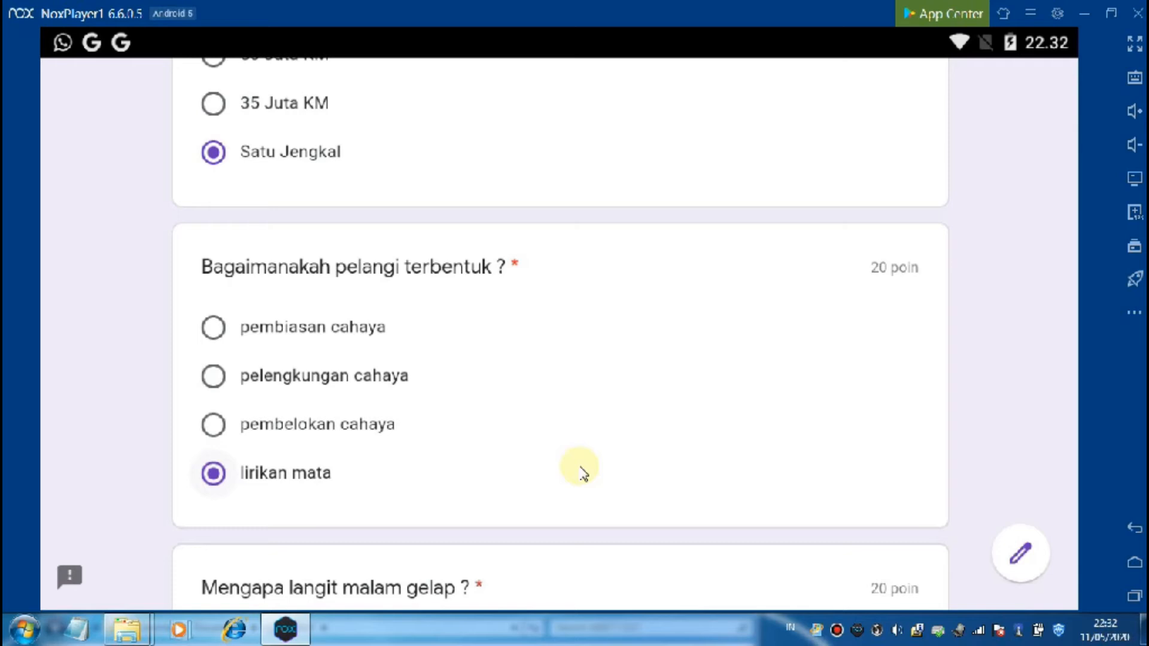
Step: Answer the dark night sky question with "Kamu" and the Jupiter mass question with "cinta"
scroll(561, 384, down, 5)
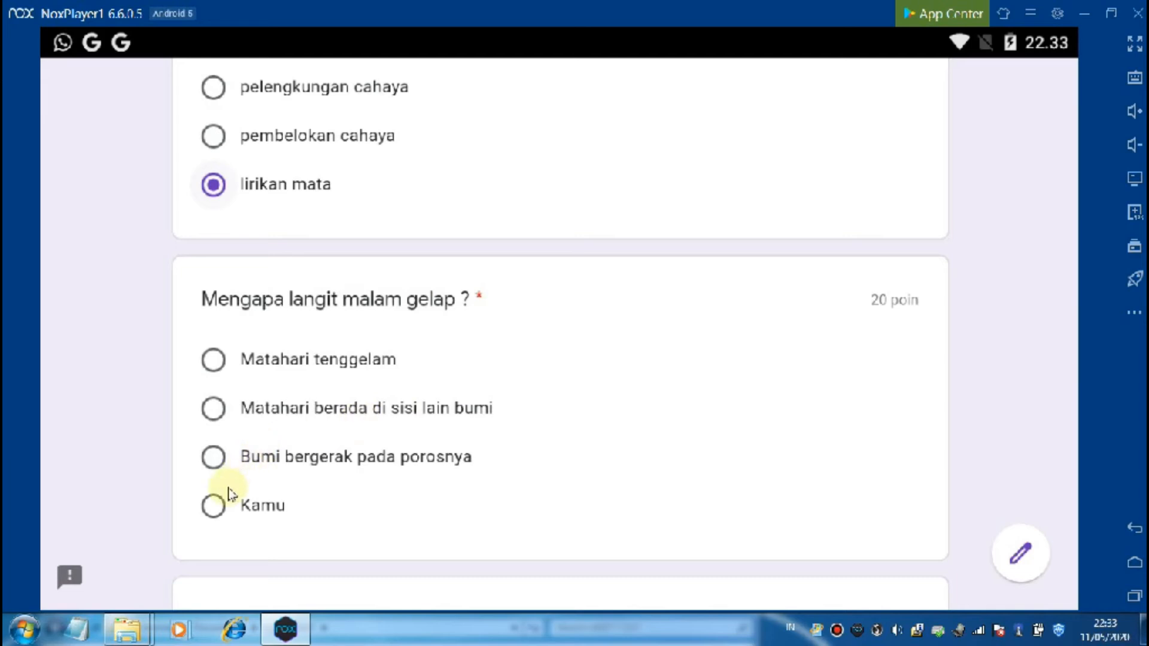
click(213, 504)
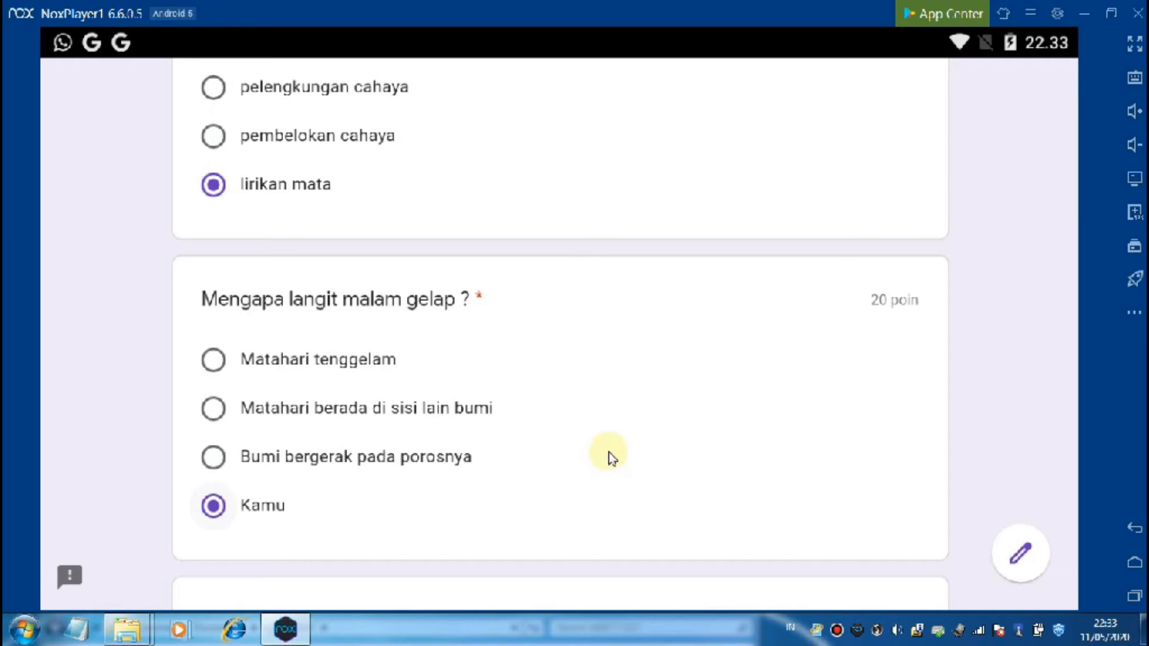
scroll(609, 455, down, 3)
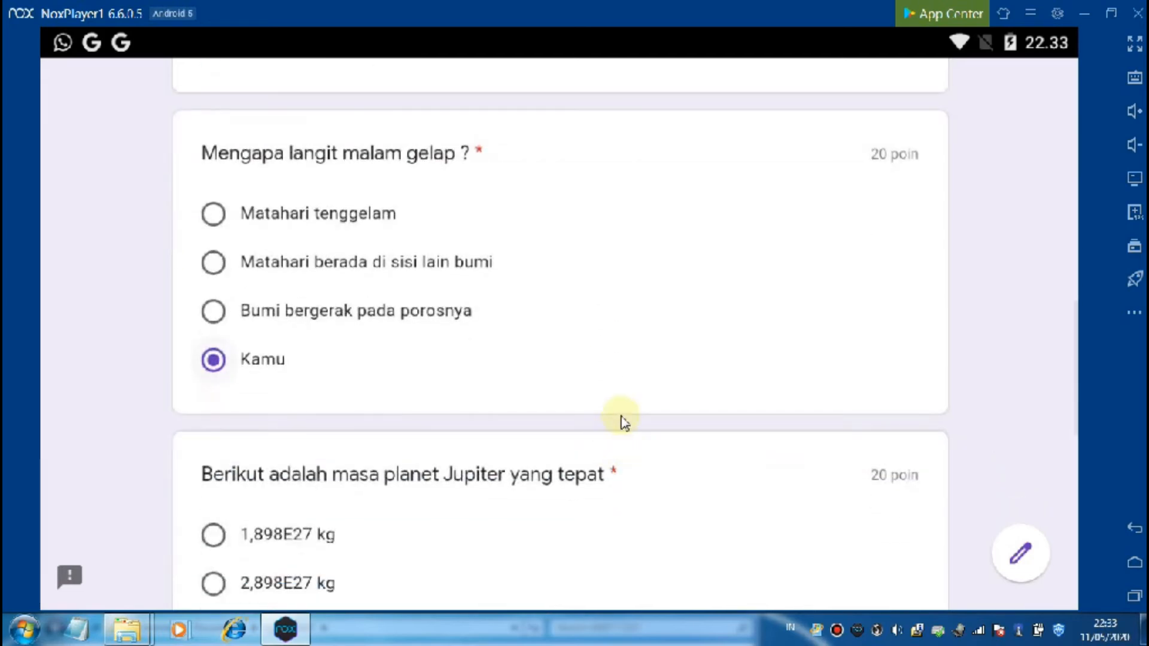
scroll(628, 386, down, 3)
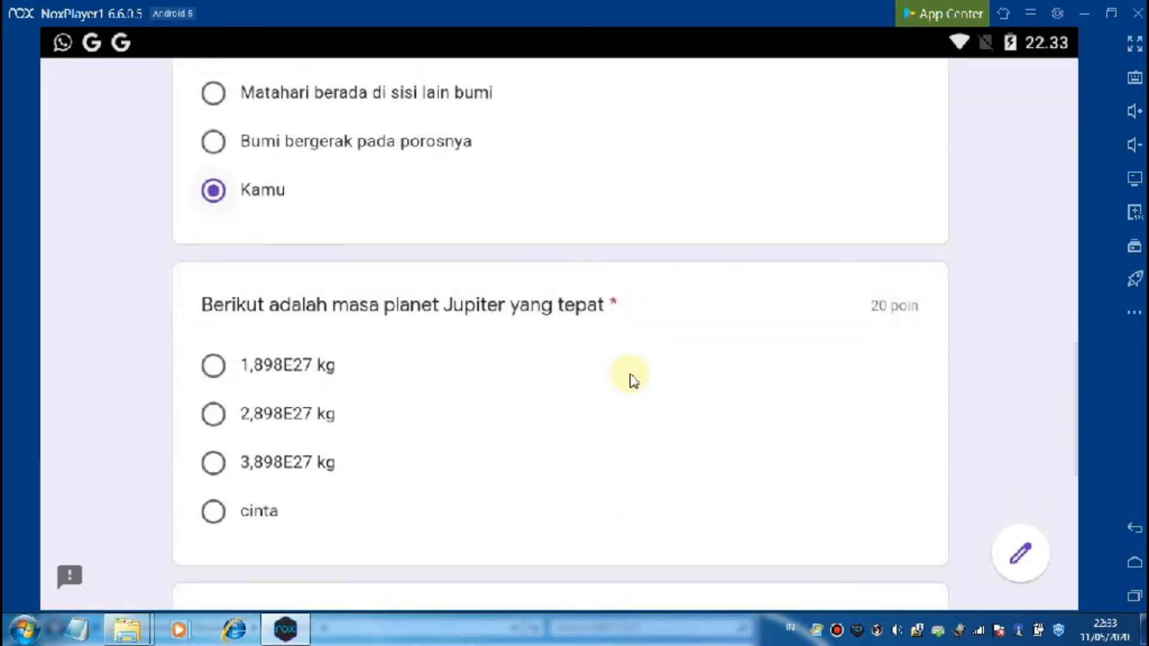
scroll(622, 401, down, 1)
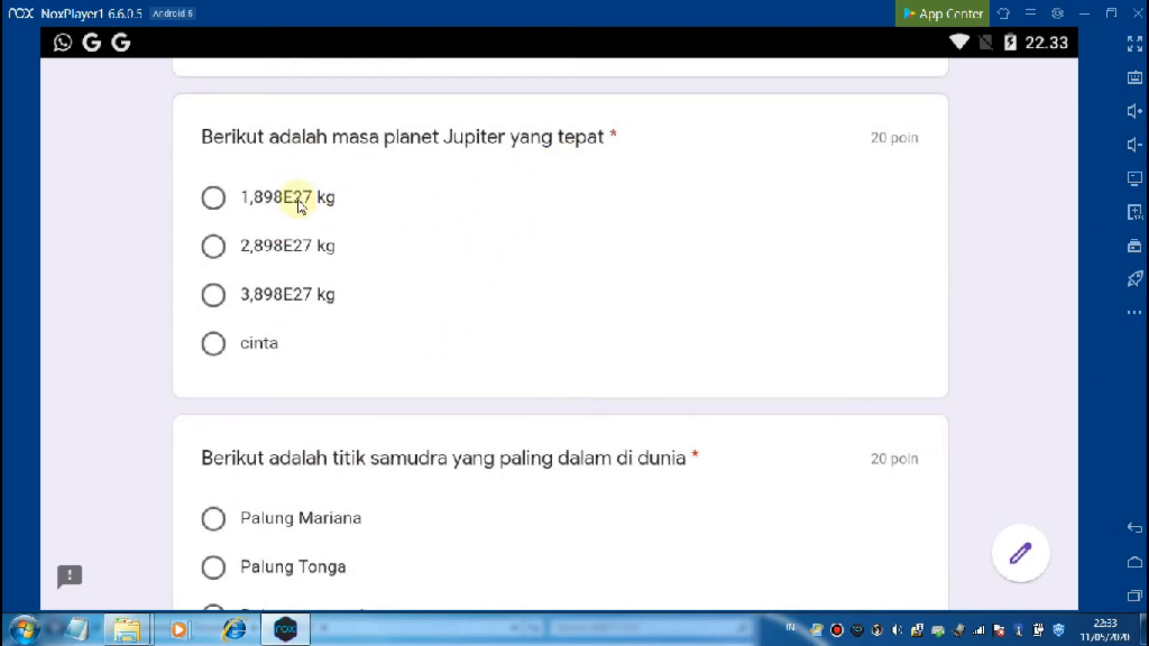
click(213, 343)
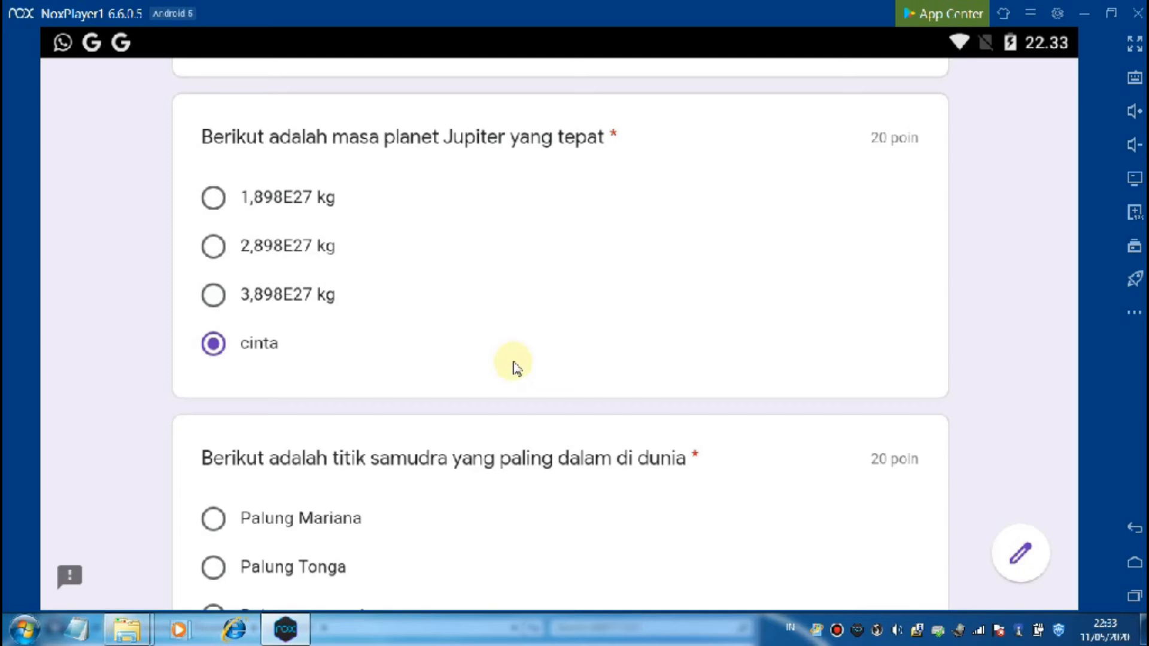
Step: Answer the deepest ocean point question with "Semua jawaban salah" and submit the quiz response
scroll(512, 363, down, 3)
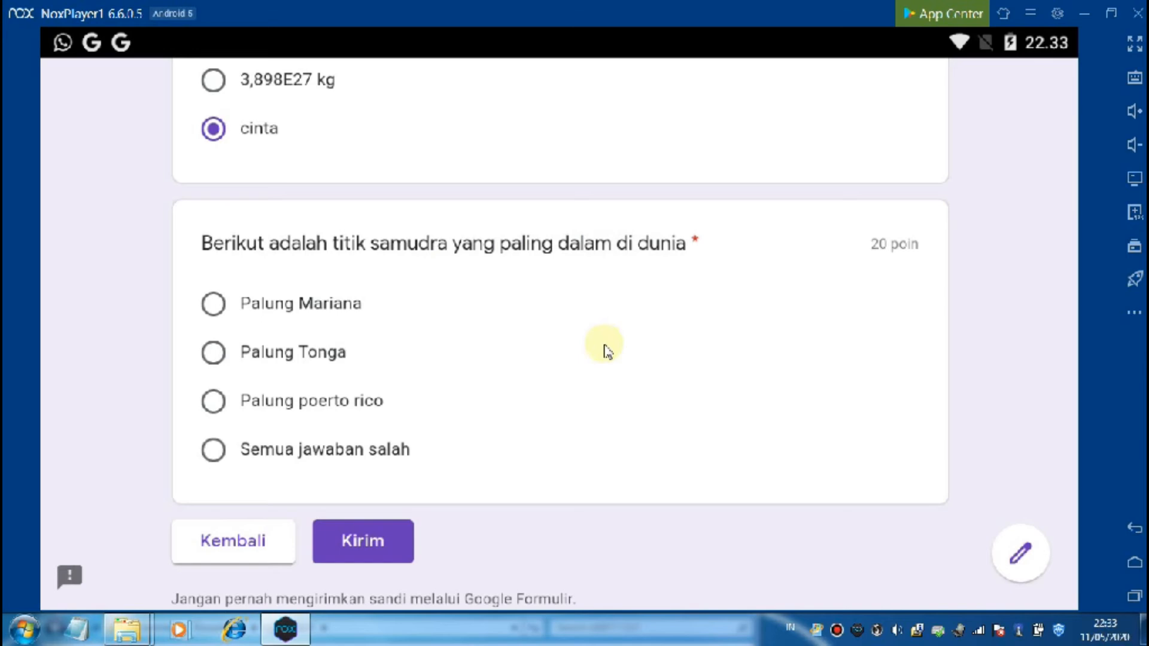
click(212, 450)
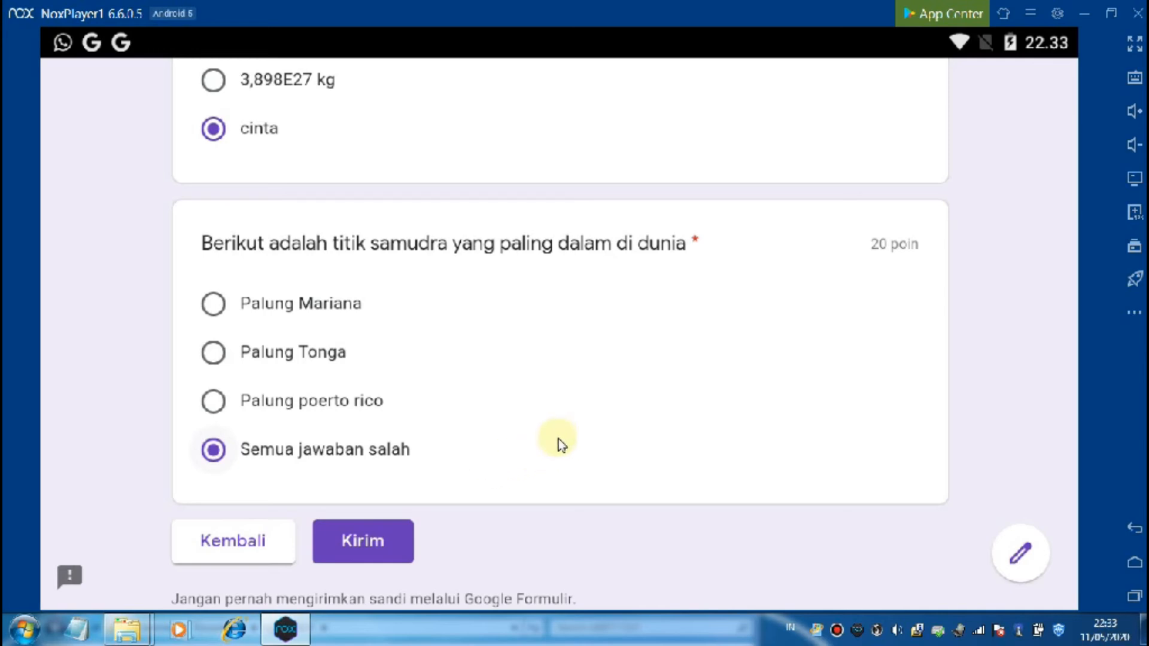
click(333, 541)
scroll(431, 410, up, 6)
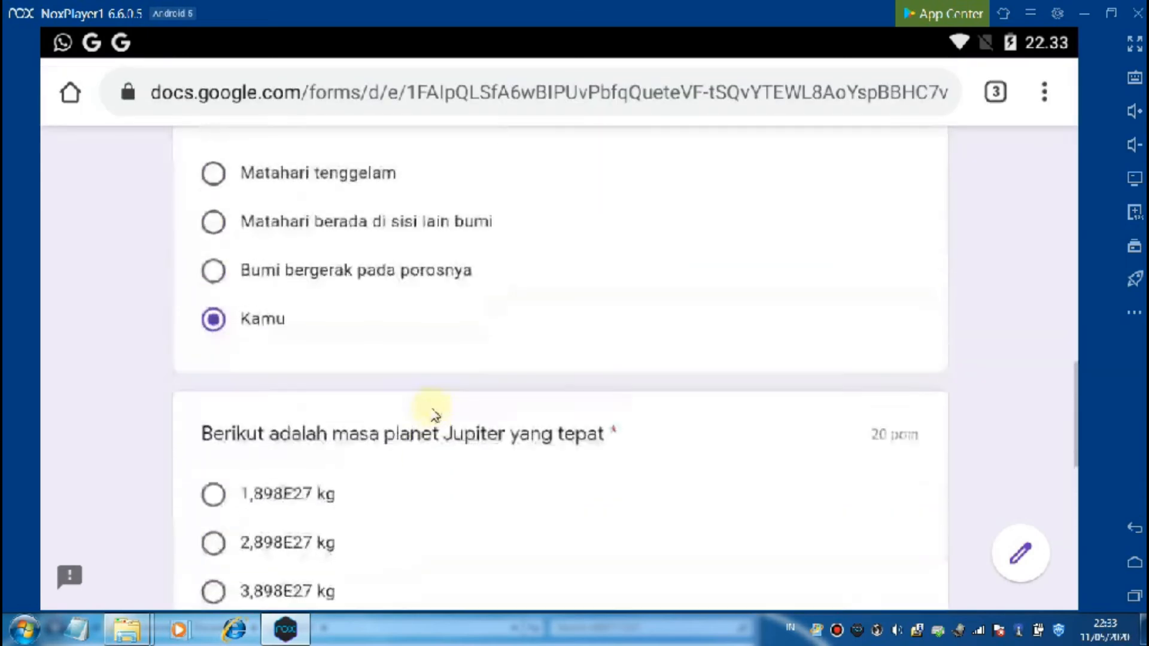
scroll(428, 415, down, 10)
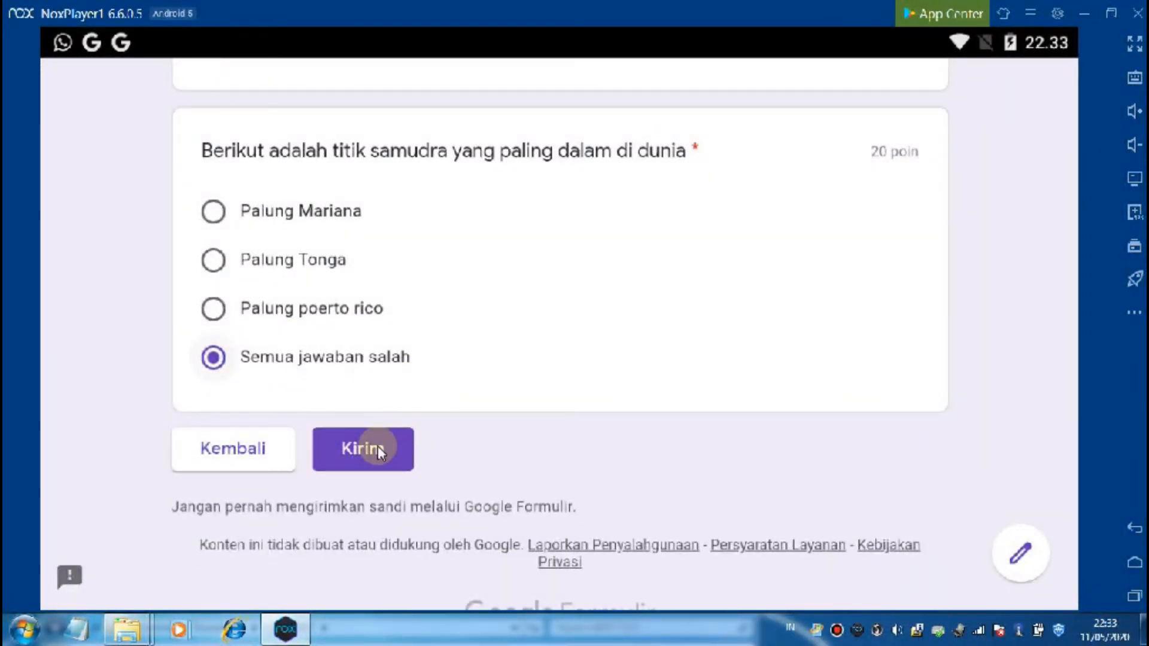
click(379, 446)
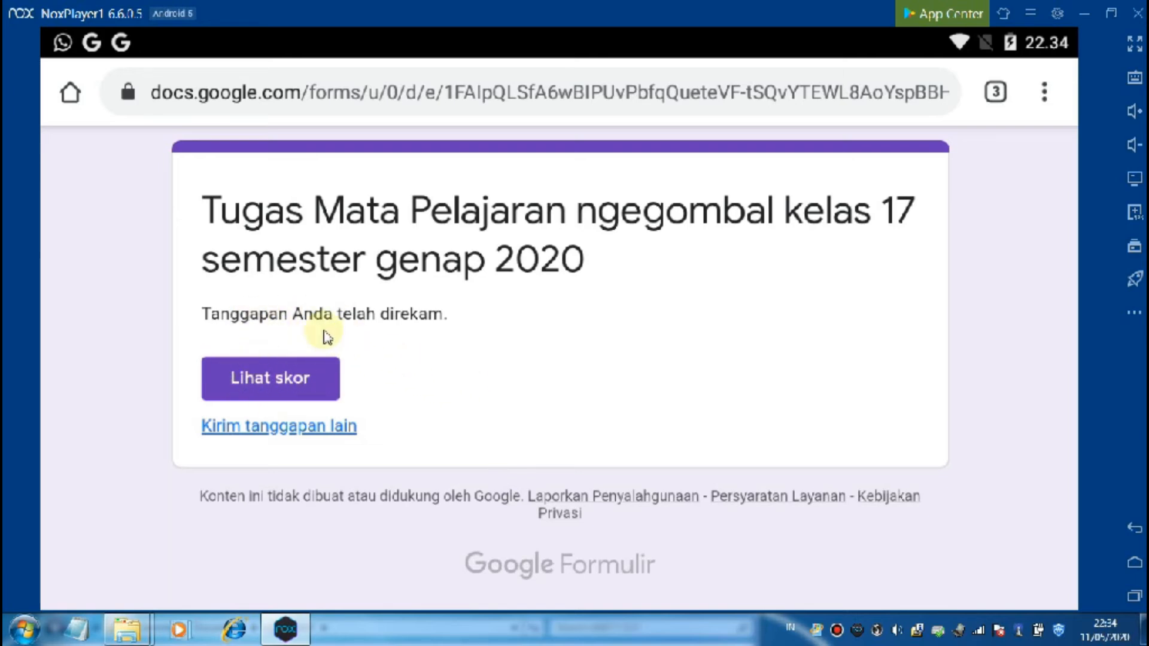
Step: Open the score of the submitted response and review the total points and the grading of each answer
click(287, 384)
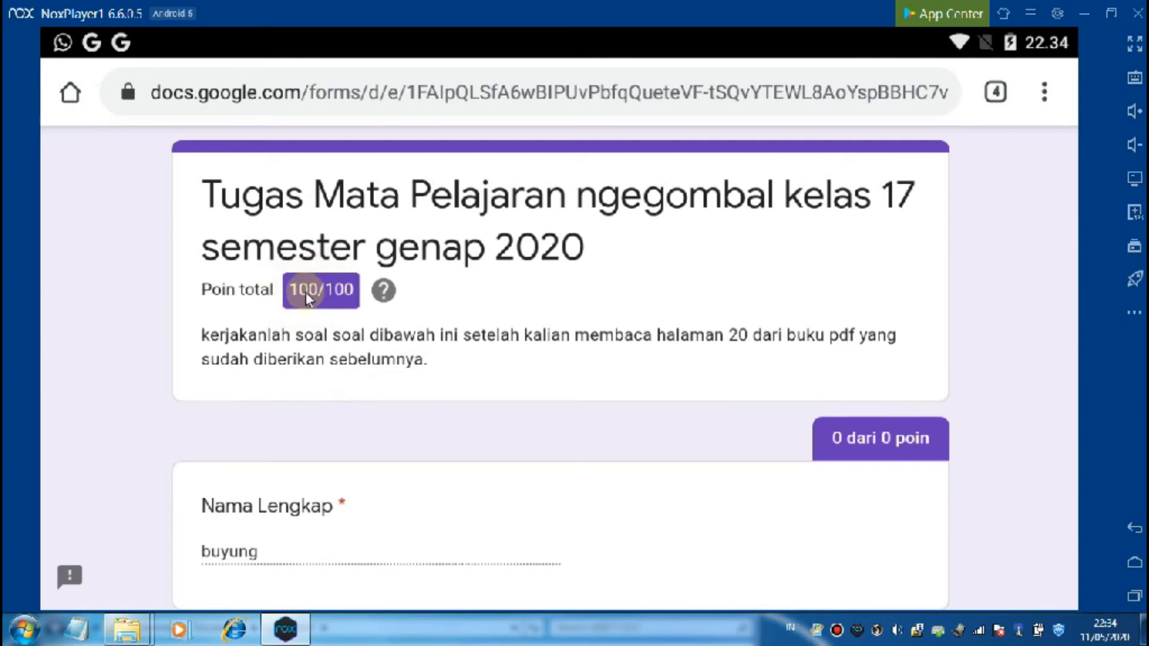
scroll(322, 283, down, 3)
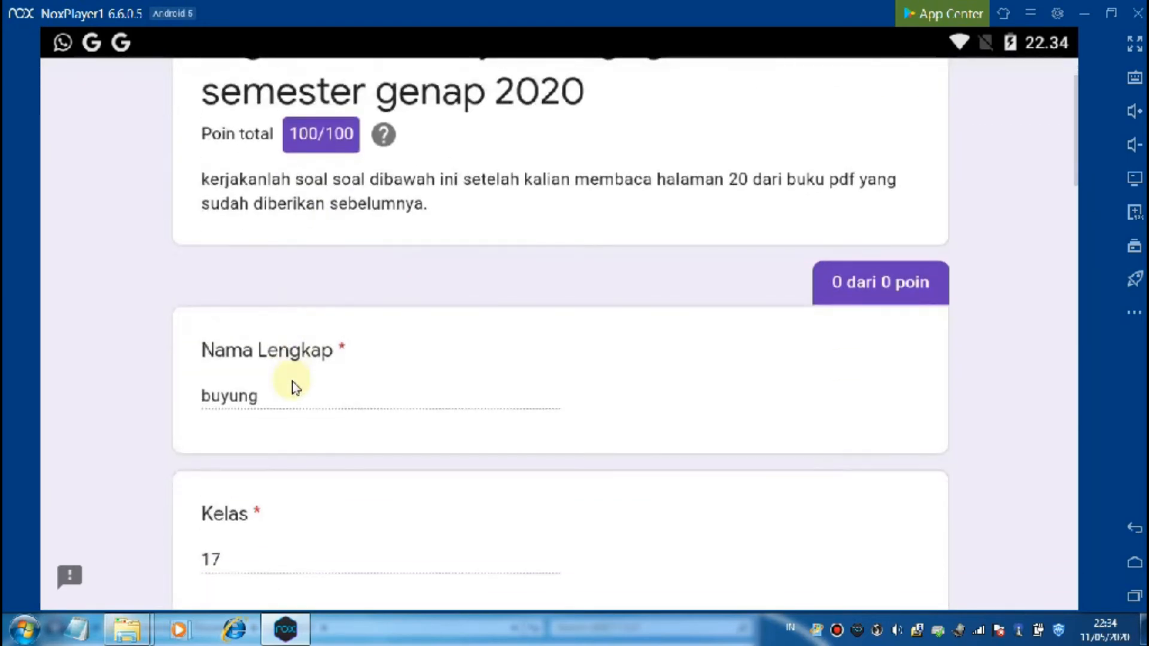
scroll(295, 385, down, 4)
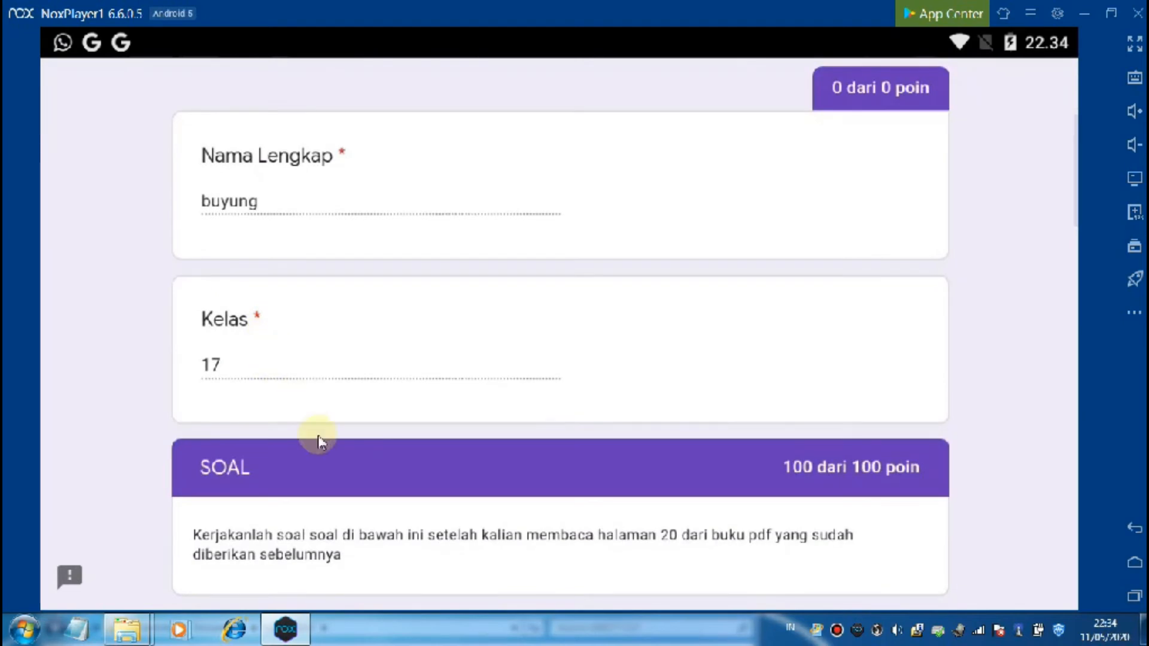
scroll(317, 437, down, 6)
scroll(326, 436, down, 20)
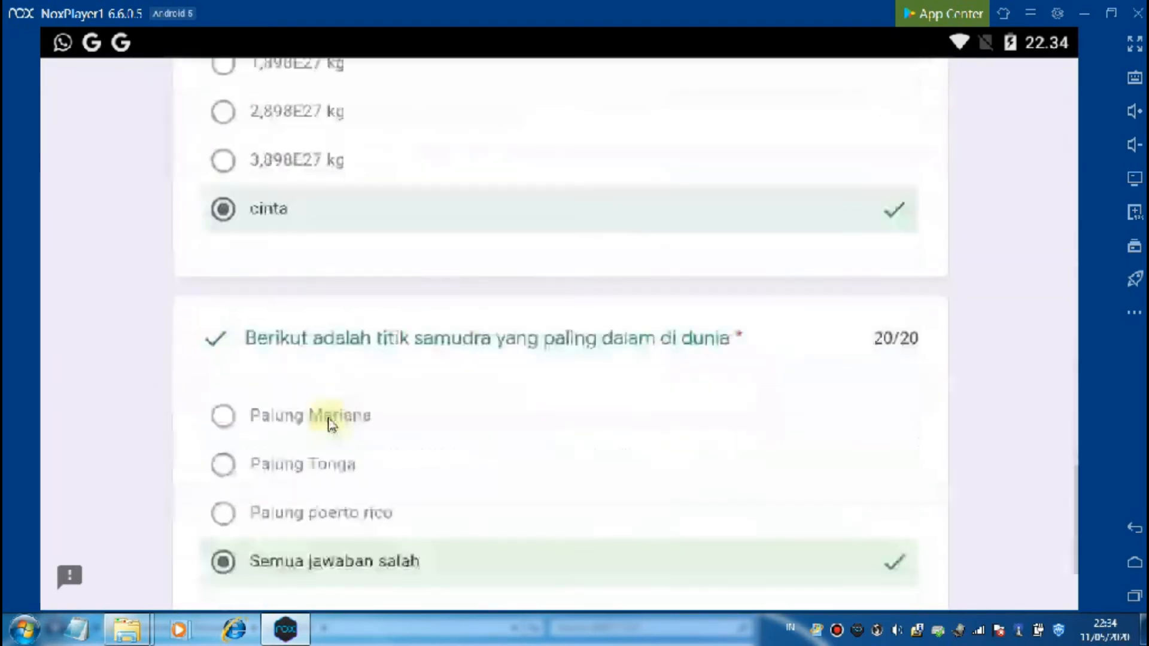
scroll(330, 416, up, 10)
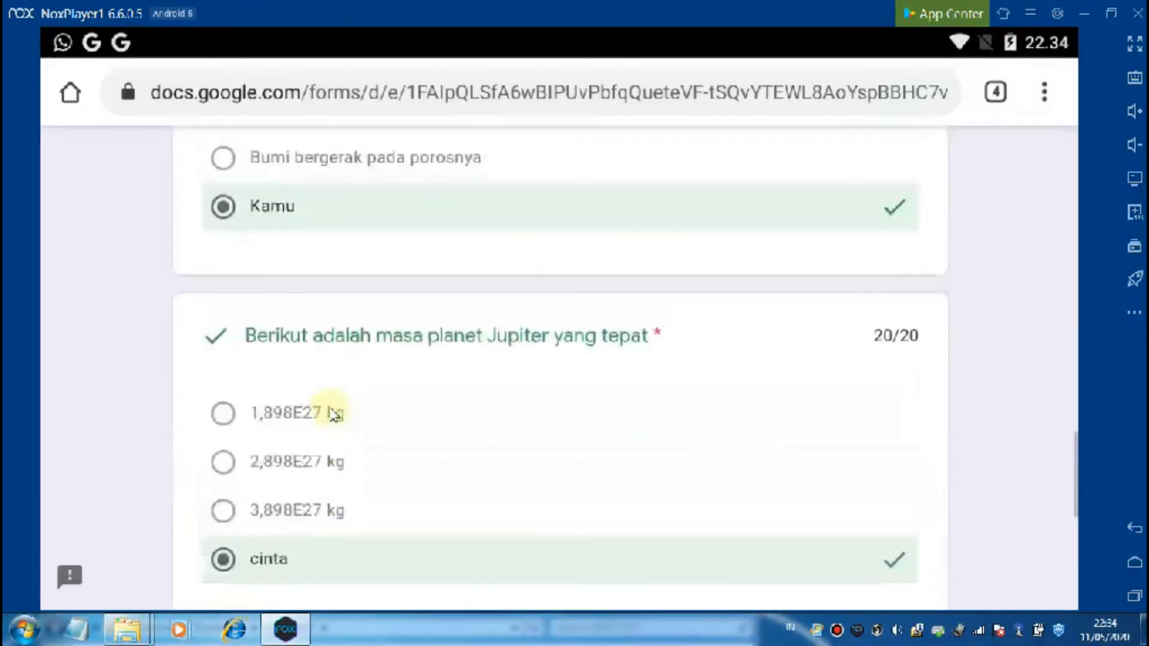
scroll(332, 412, up, 20)
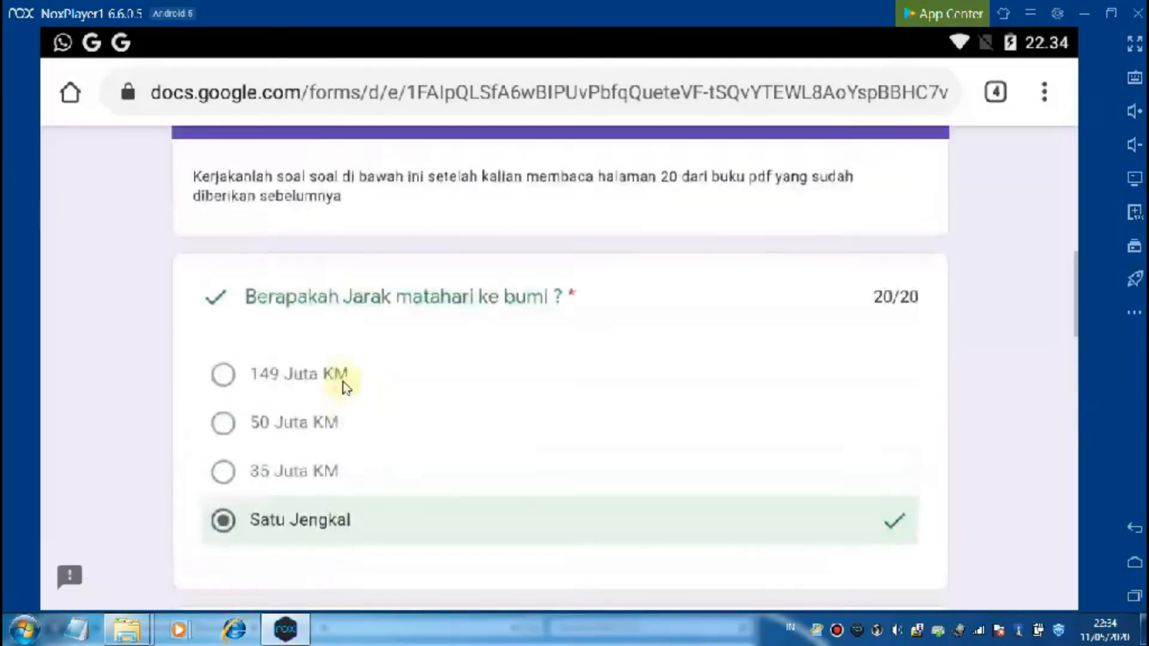
scroll(343, 388, up, 8)
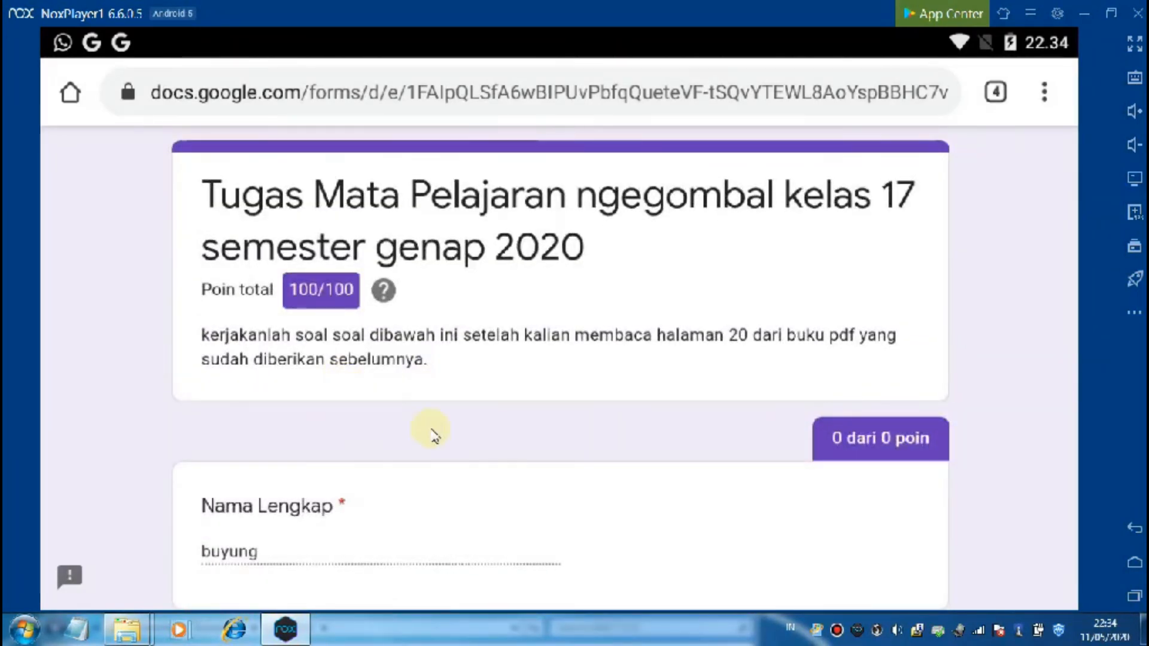
Step: Leave the score page and the quiz preview and go back to the start of the form in the editor
click(1133, 526)
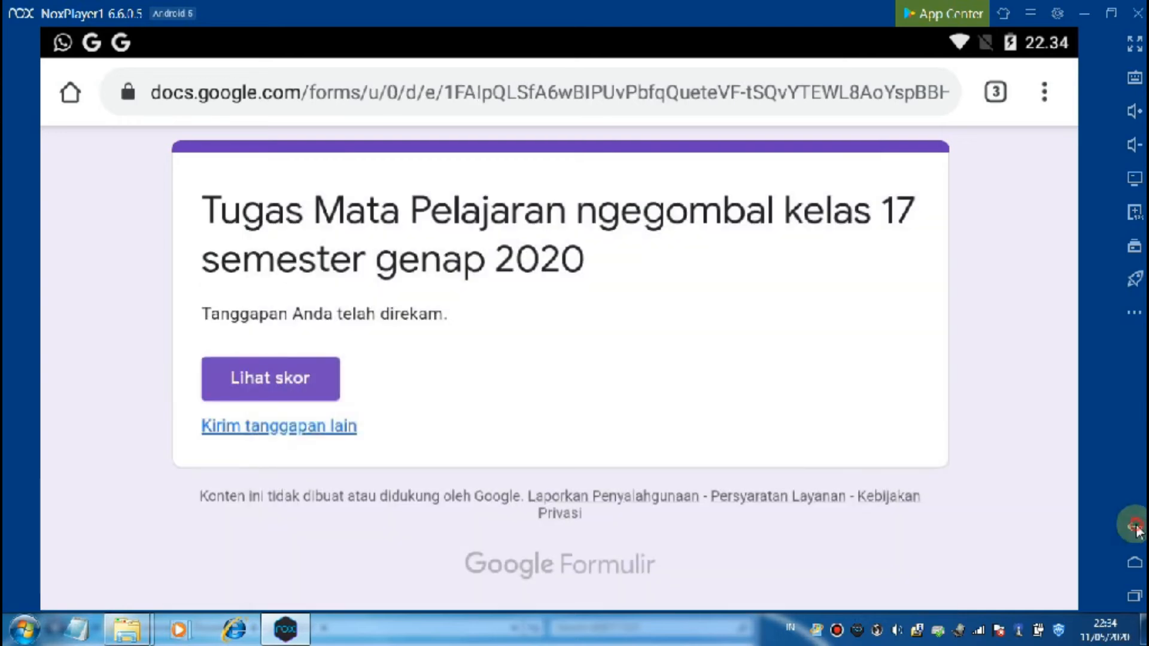
click(1132, 526)
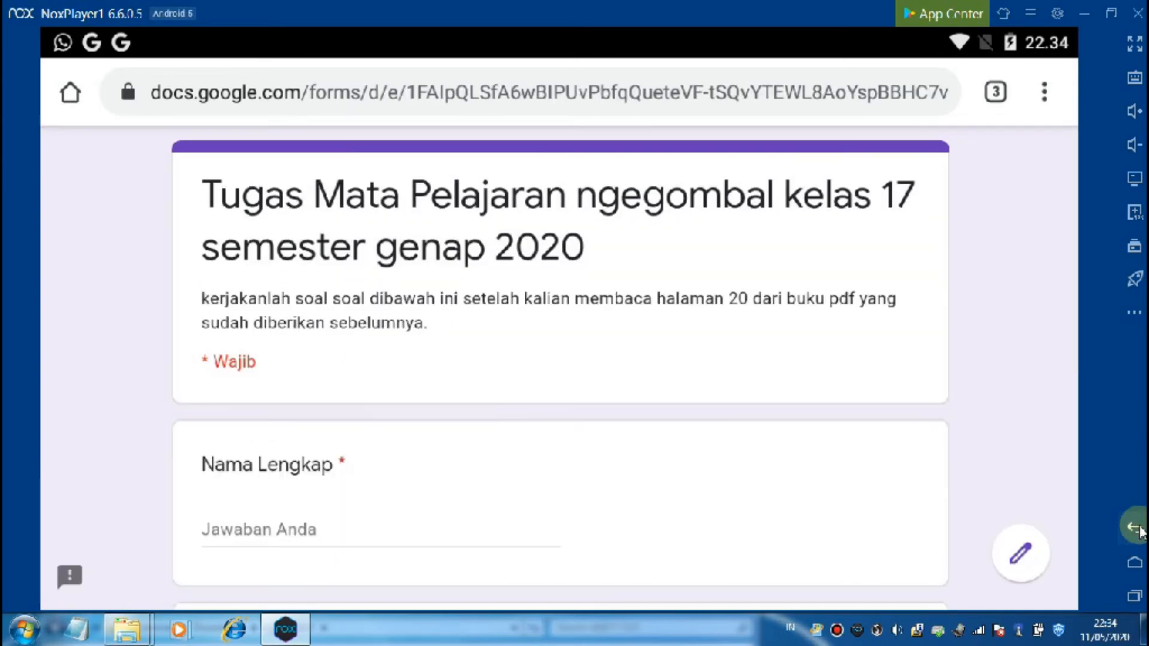
click(1125, 525)
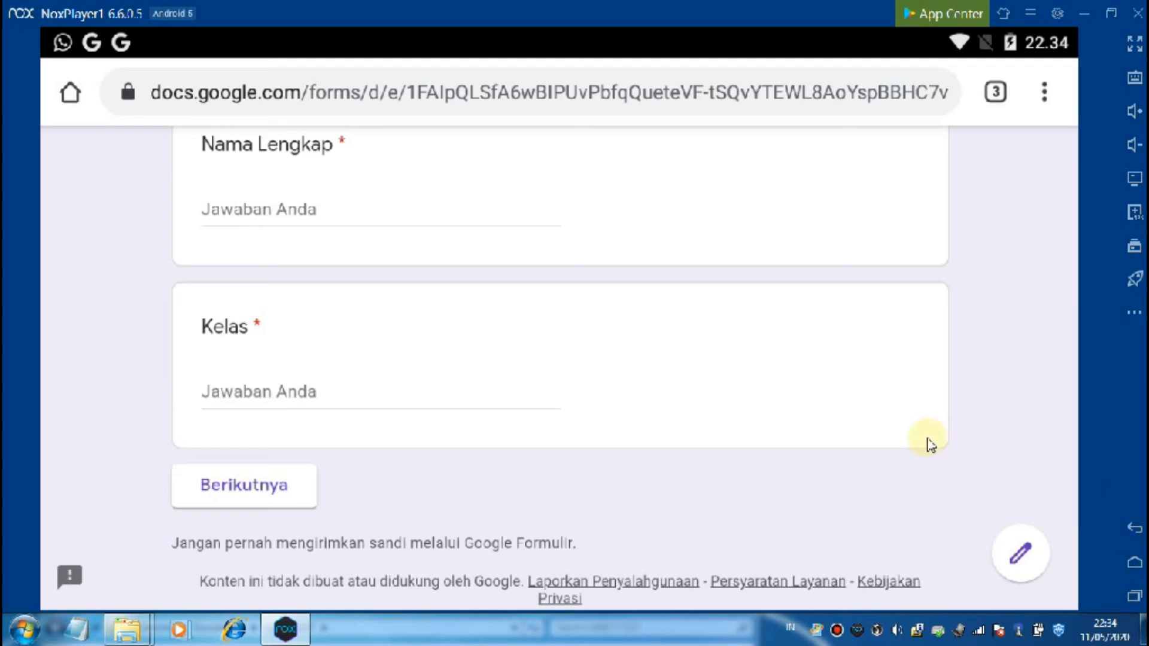
click(1133, 526)
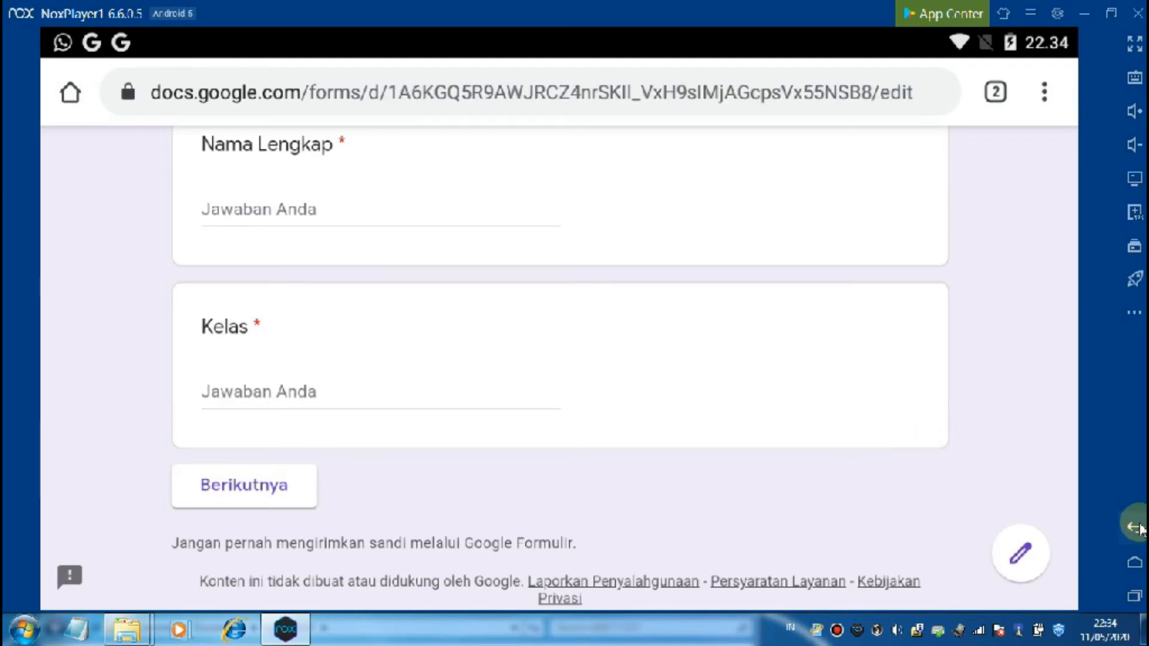
scroll(938, 426, down, 4)
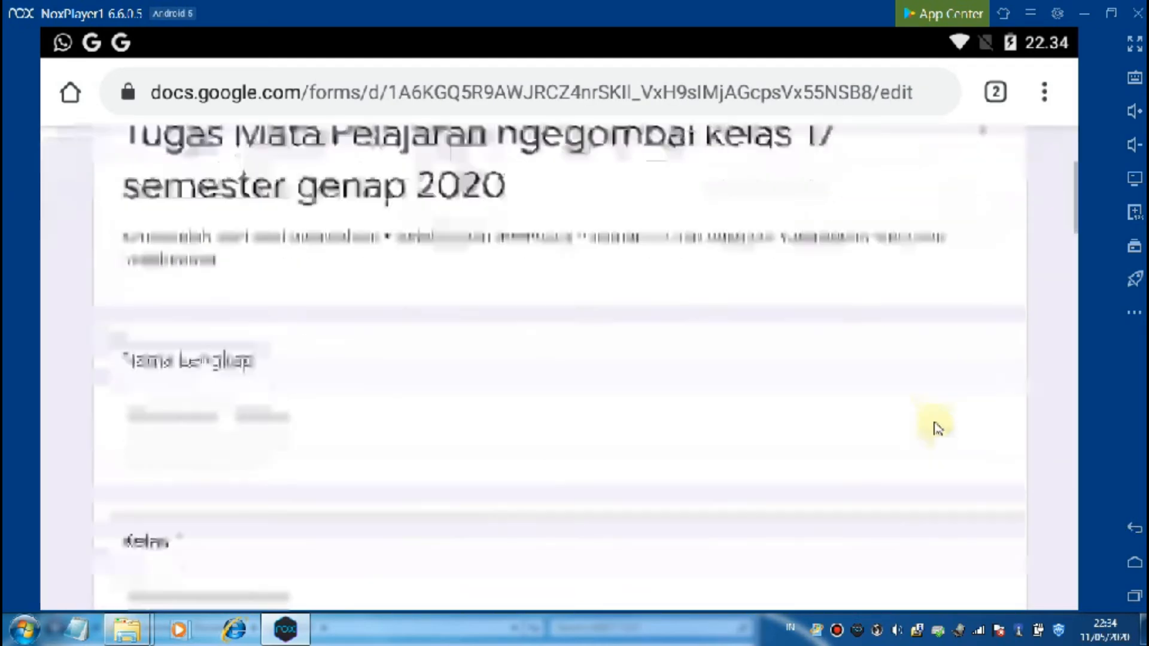
scroll(938, 425, down, 10)
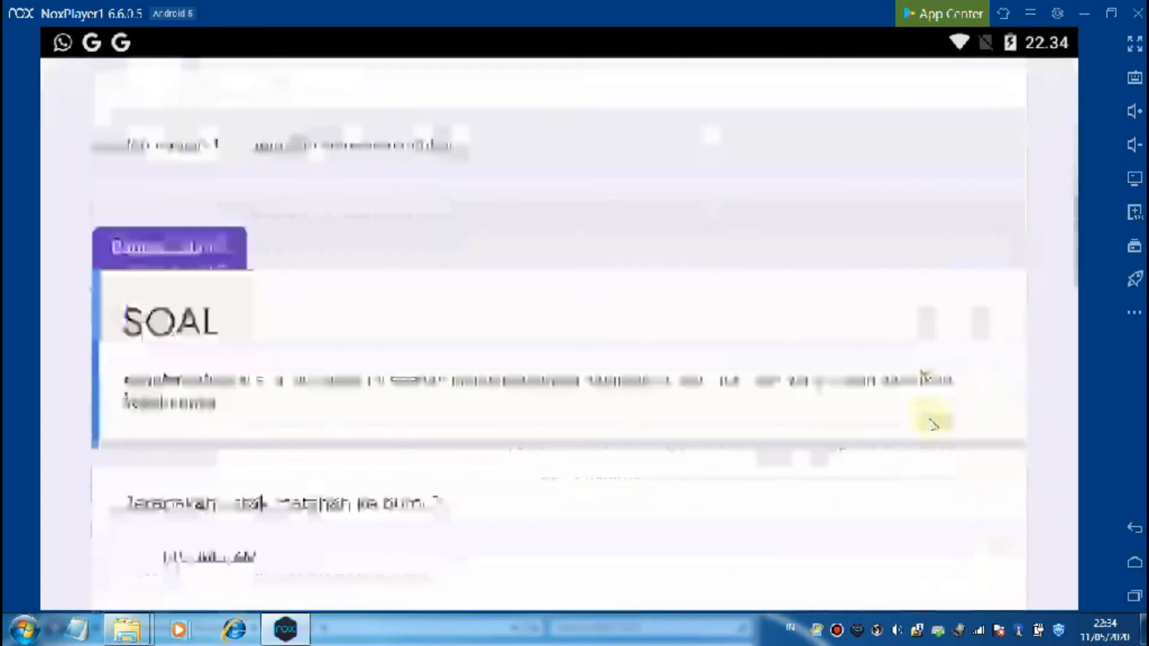
scroll(928, 418, up, 10)
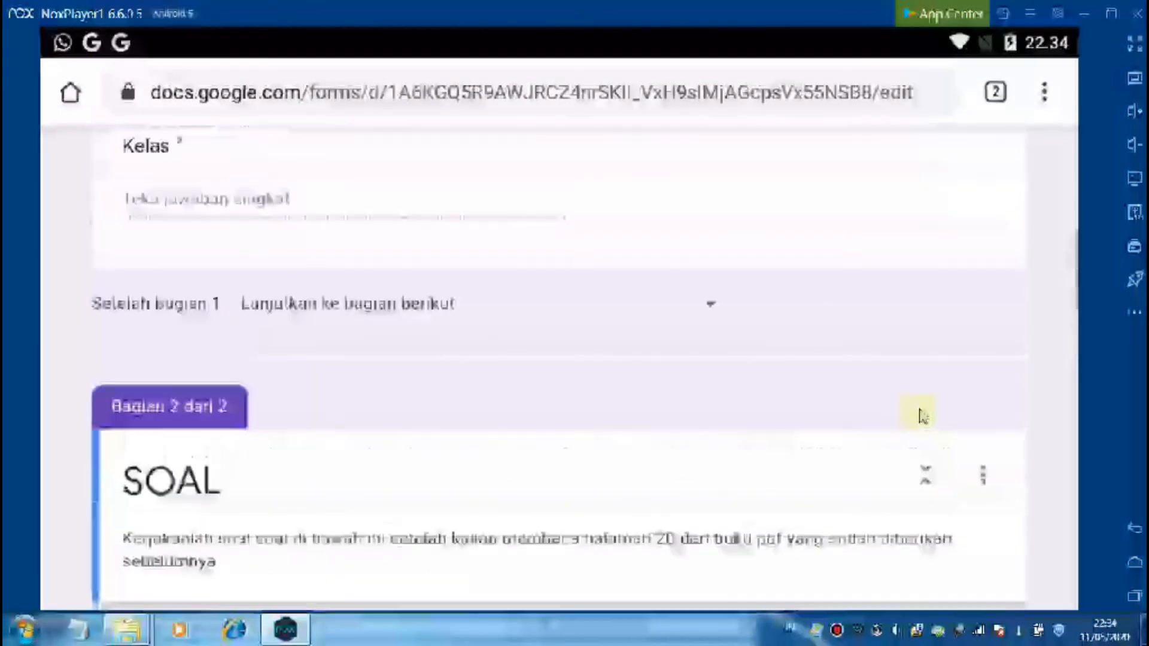
scroll(913, 401, up, 5)
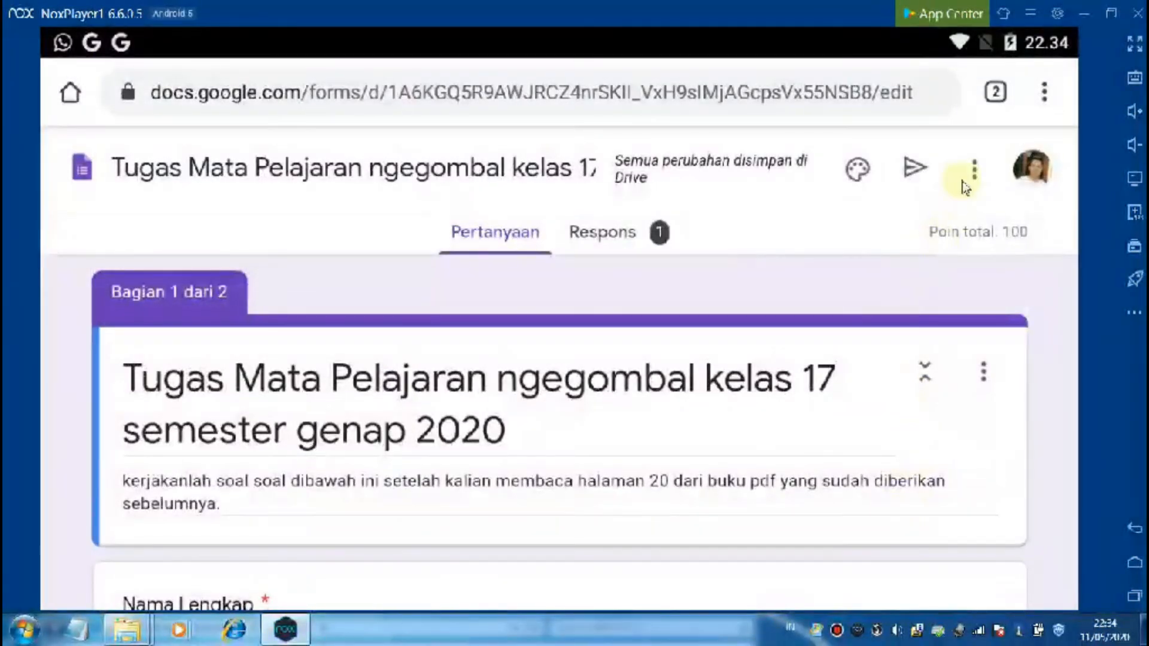
click(970, 170)
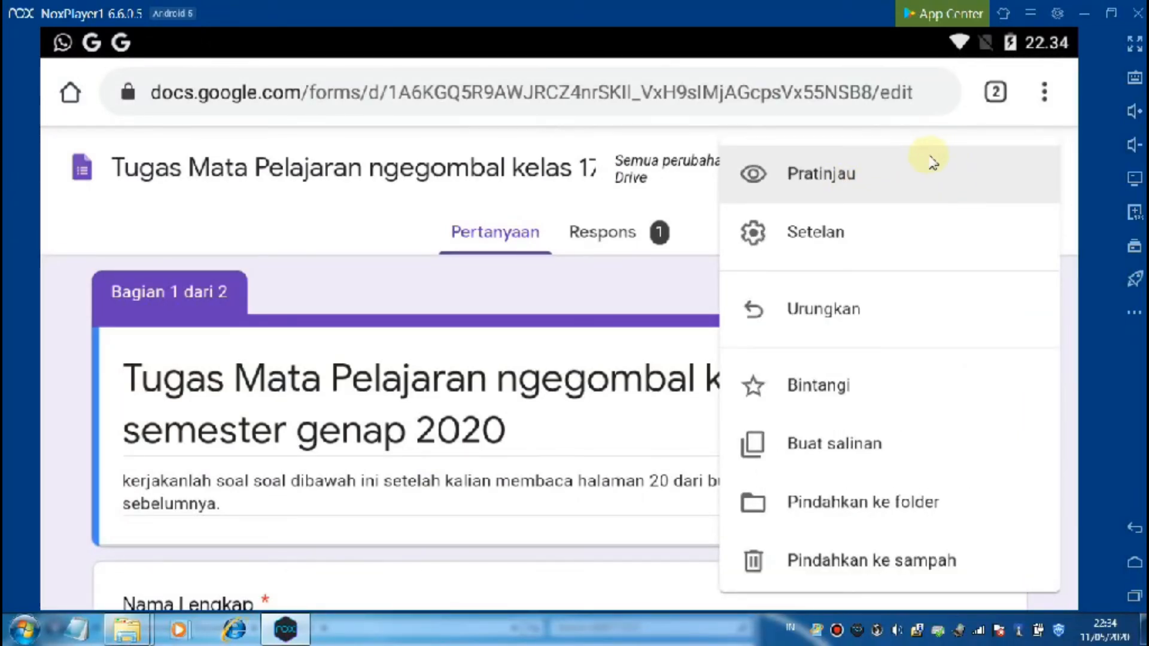
click(658, 290)
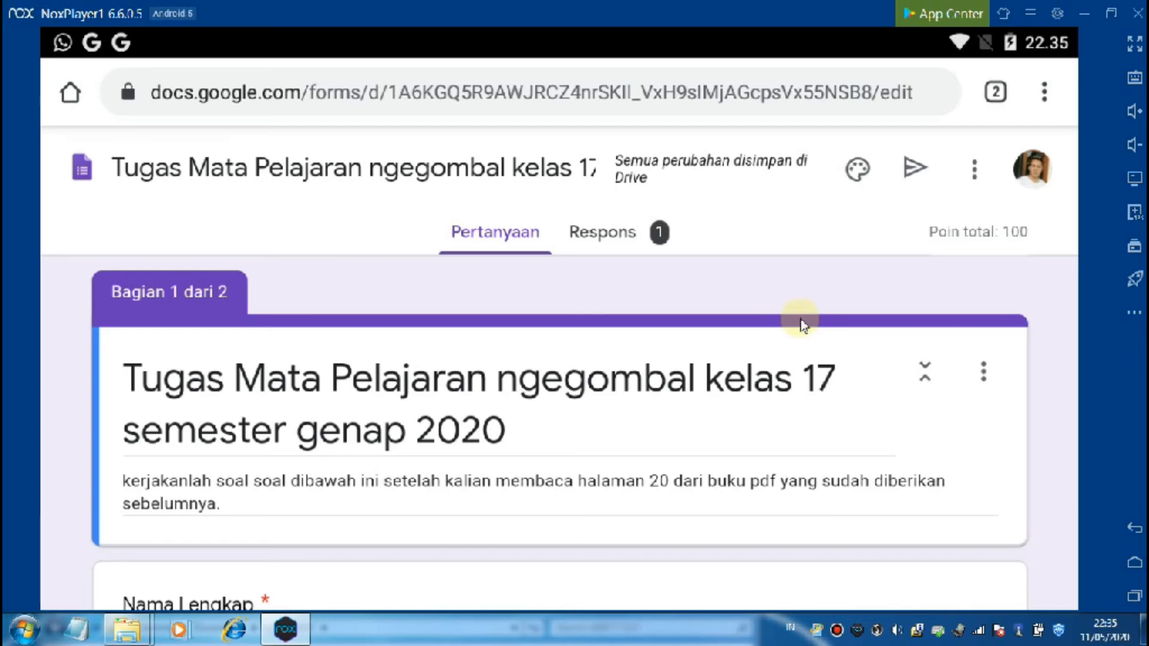
scroll(859, 385, down, 5)
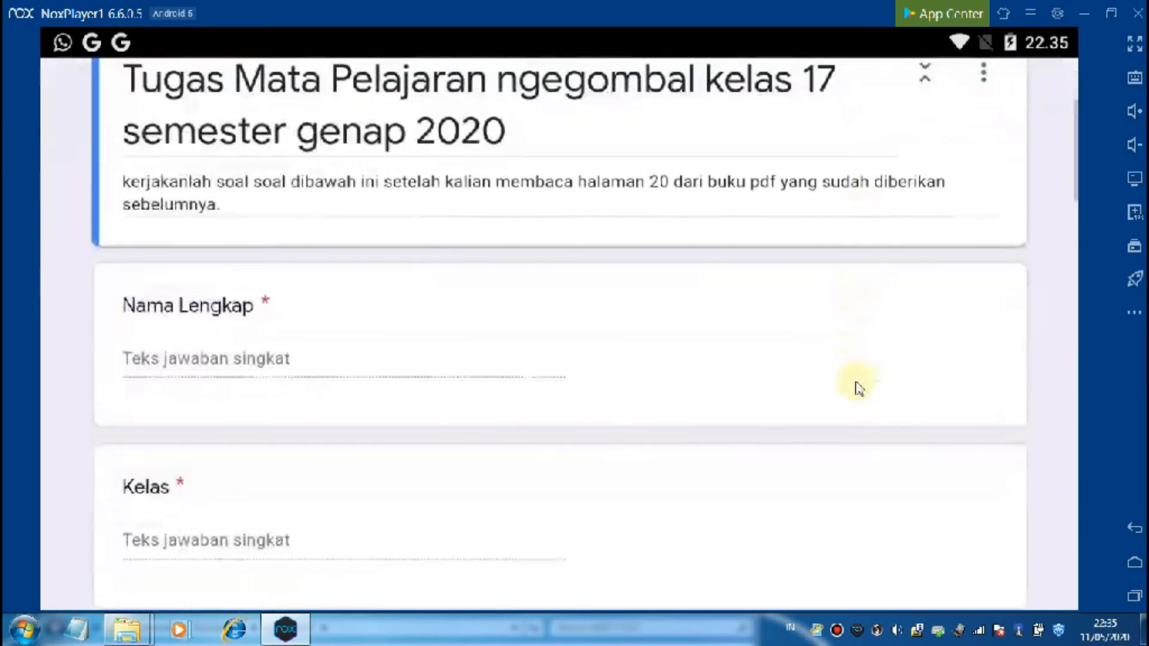
scroll(858, 384, up, 3)
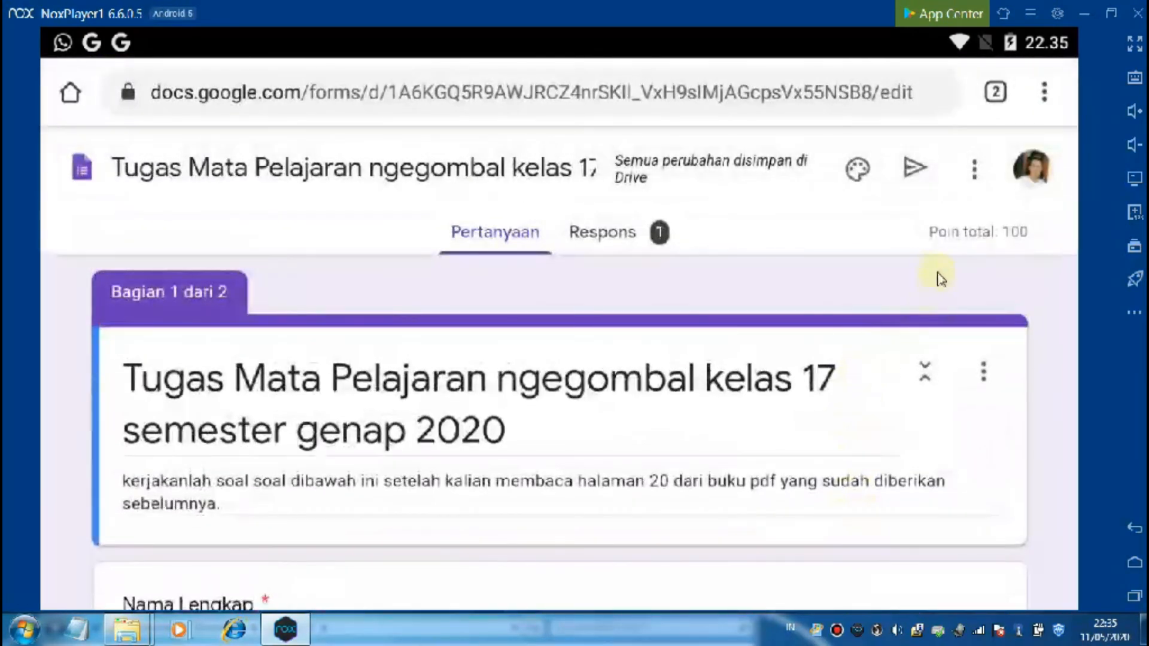
Step: Copy the form's shortened sharing link from the send options and switch to WhatsApp
click(912, 171)
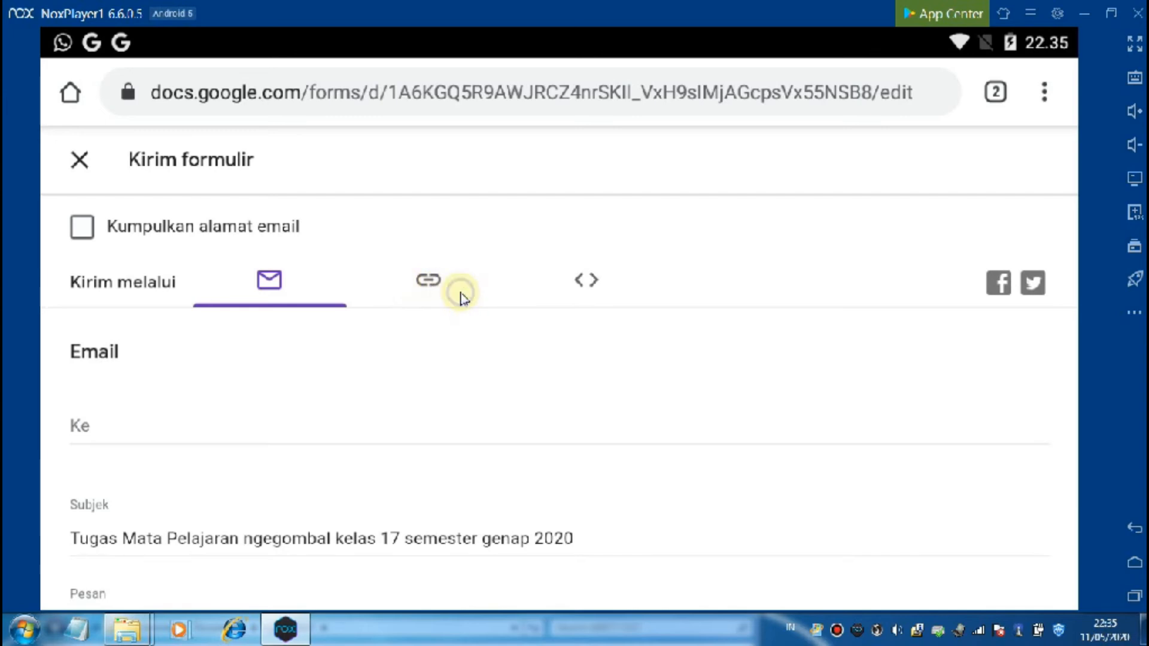
click(427, 281)
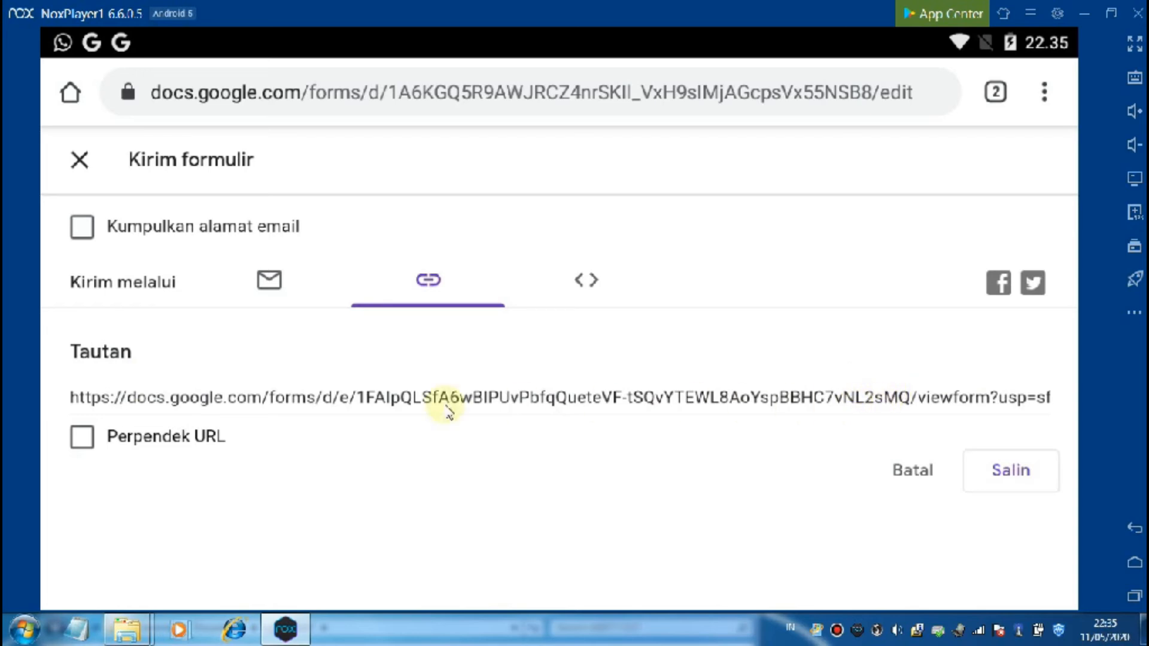
click(83, 438)
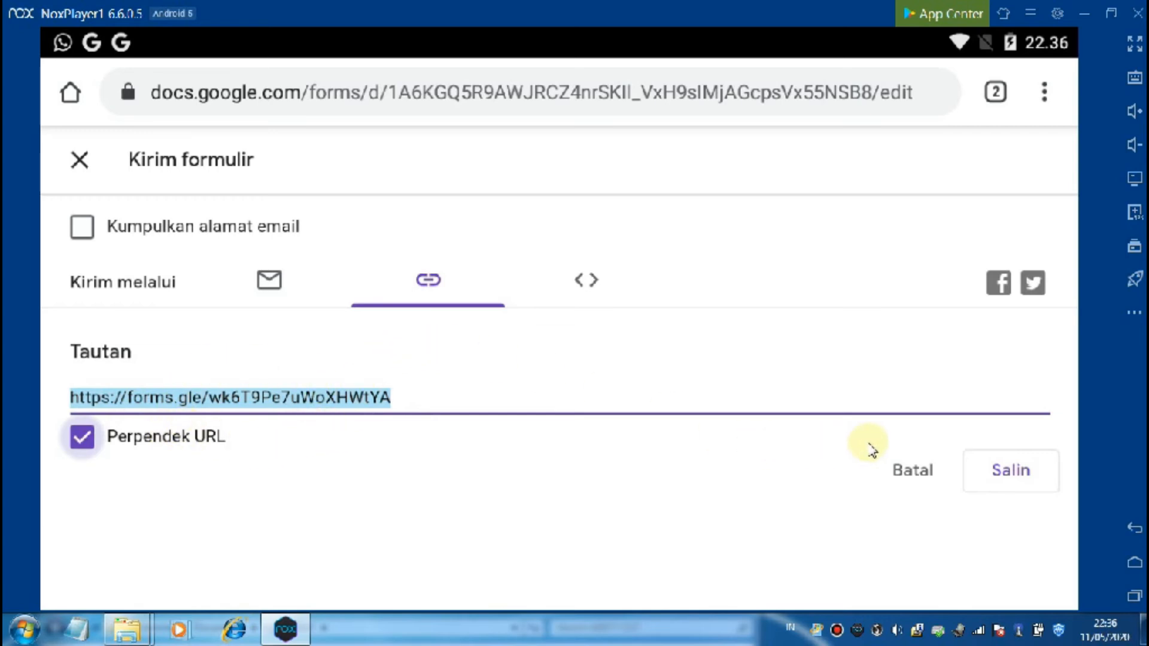
click(1009, 472)
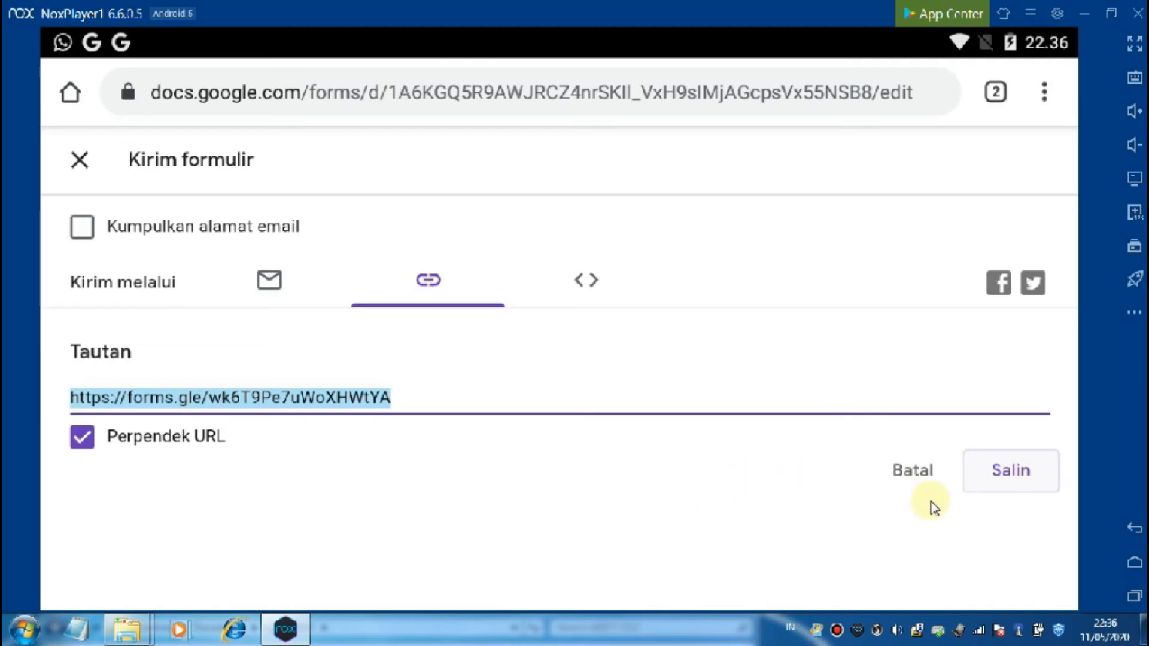
click(1134, 597)
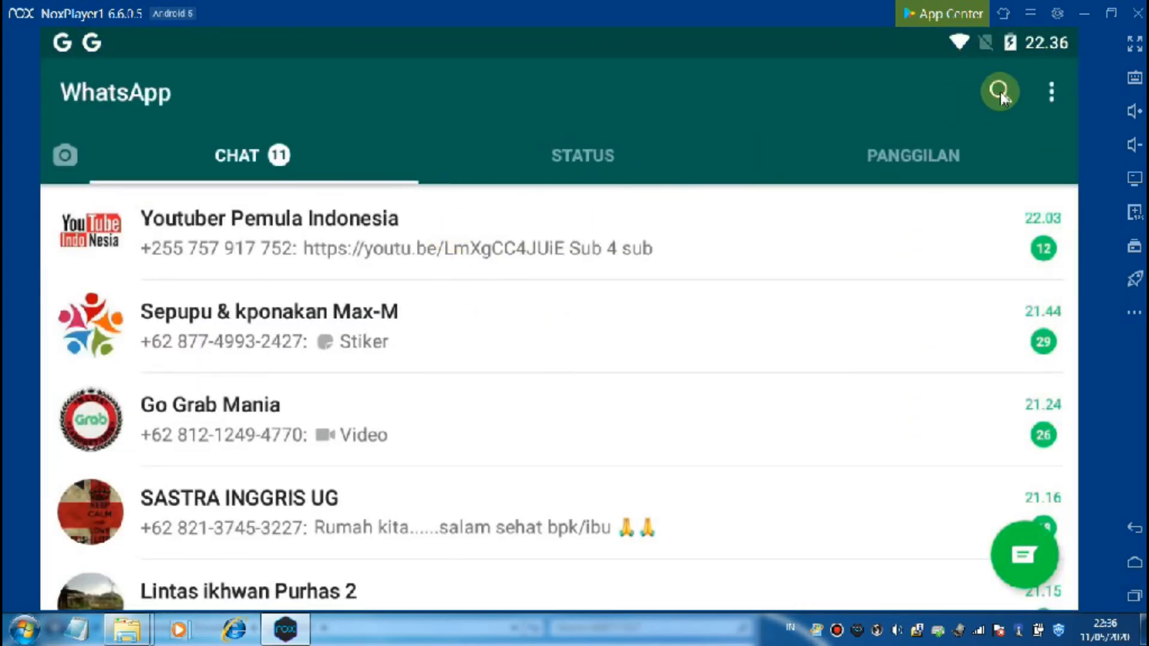
click(998, 93)
text(m)
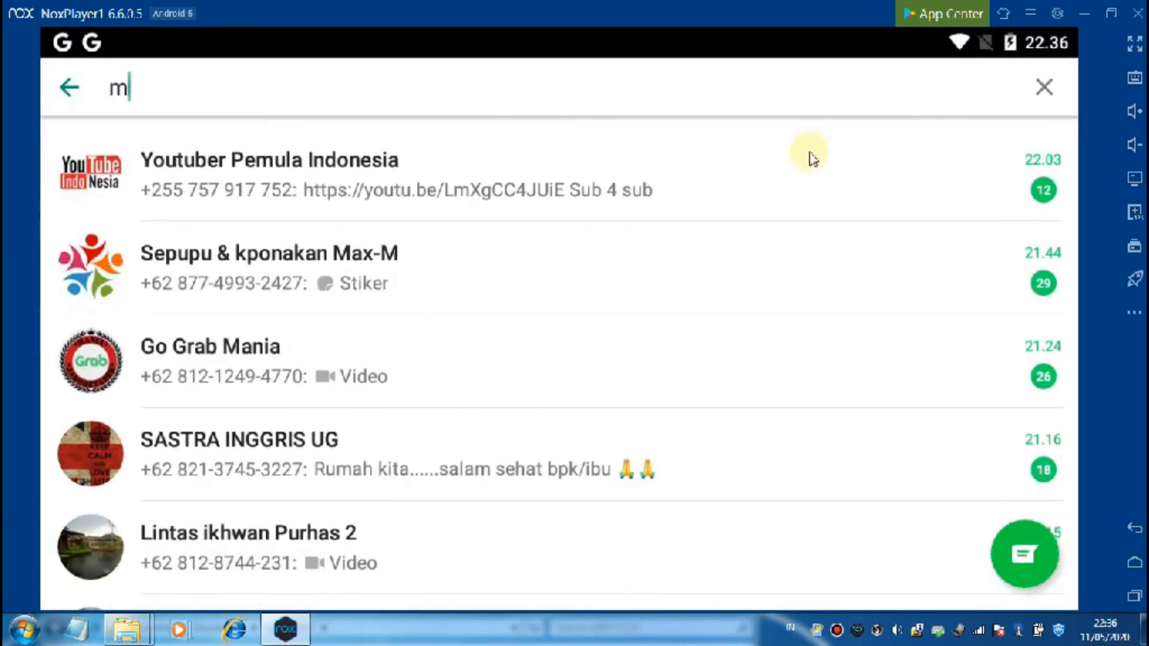
text(y kiv)
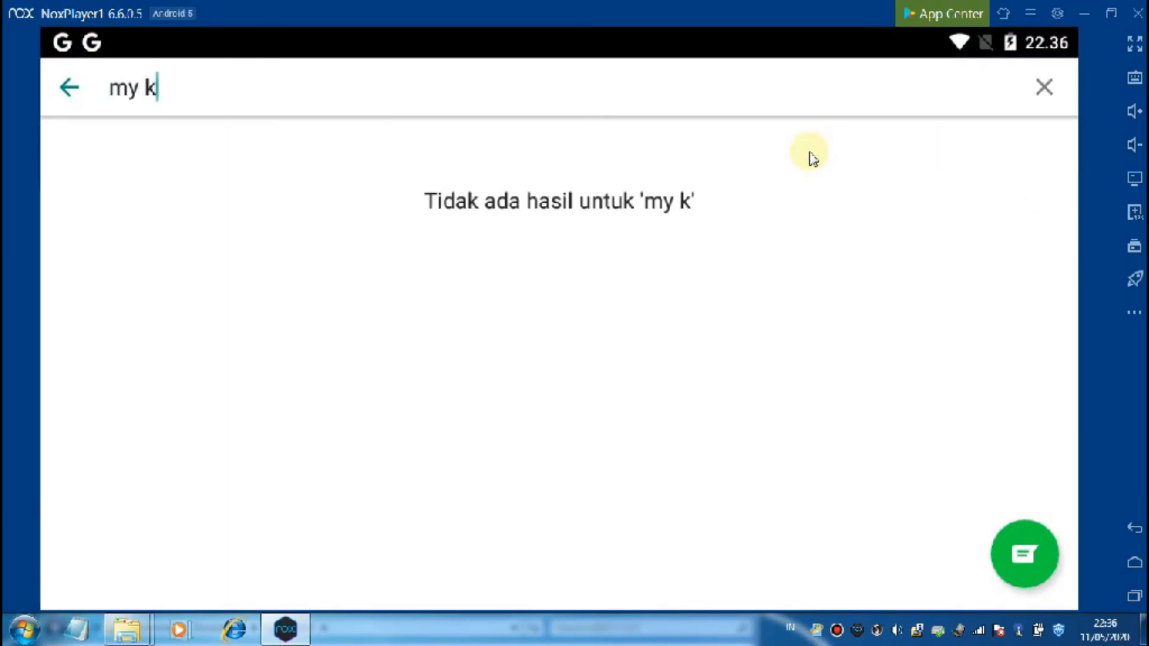
key(BackSpace)
text(=)
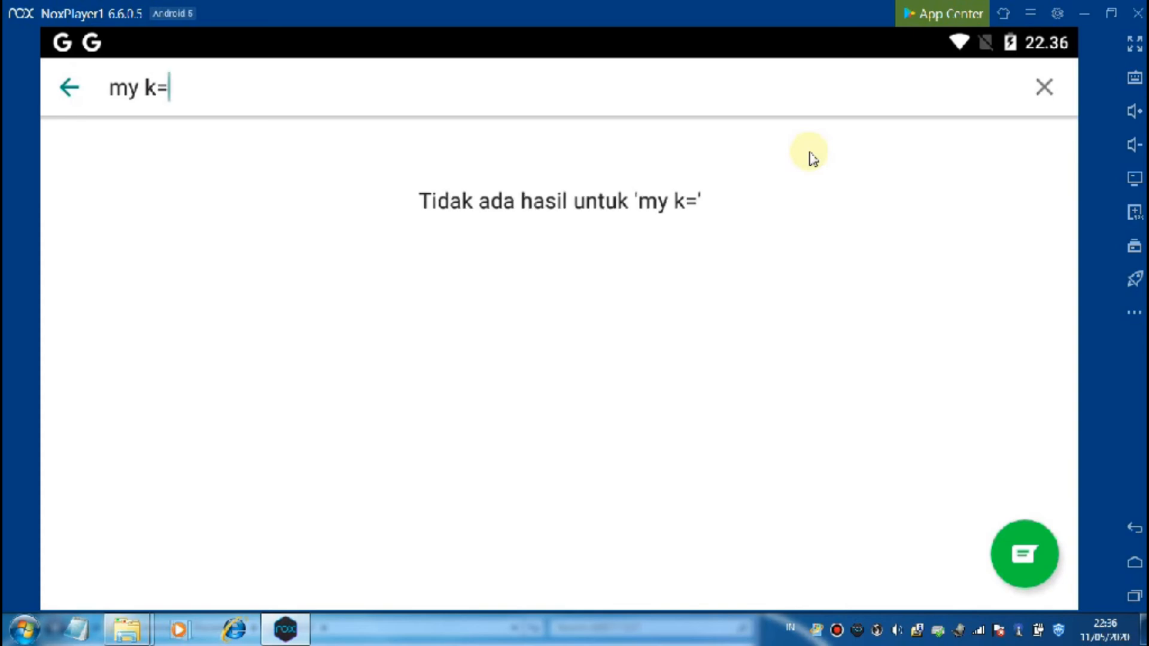
key(BackSpace)
key(BackSpace)
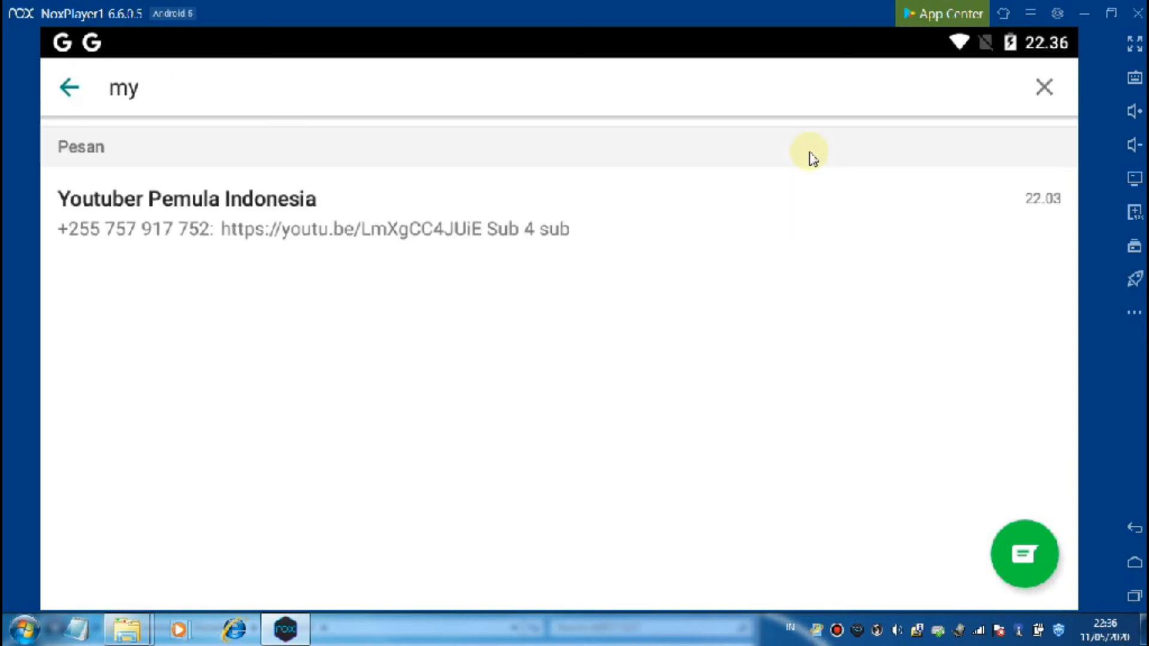
text(lovel)
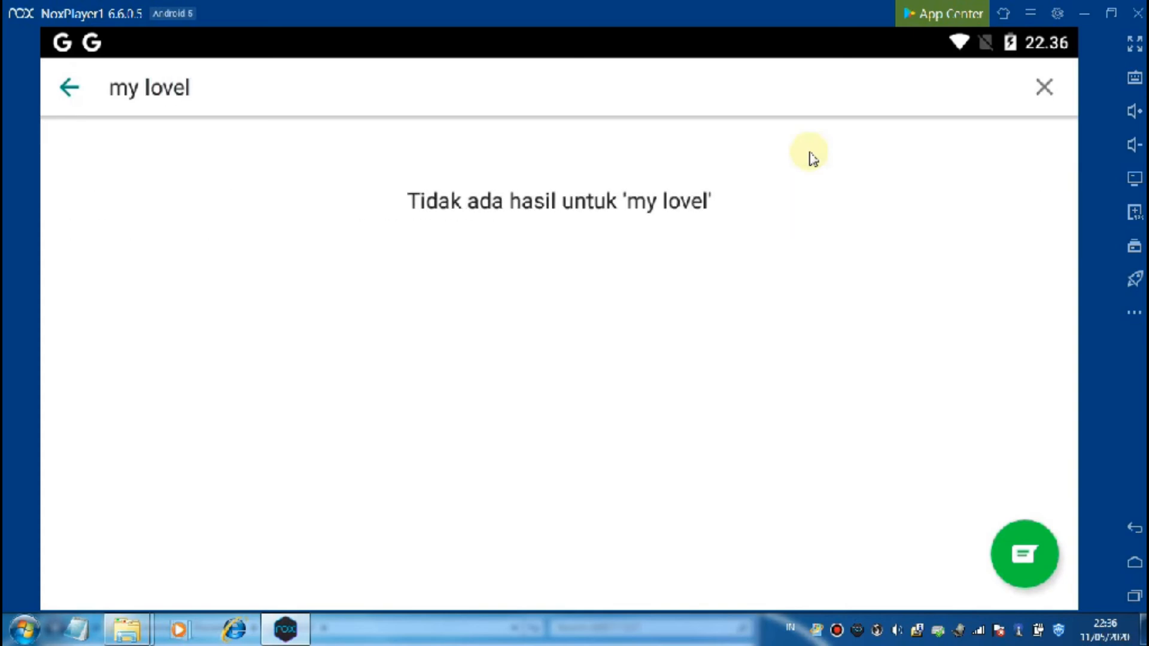
text(y wife)
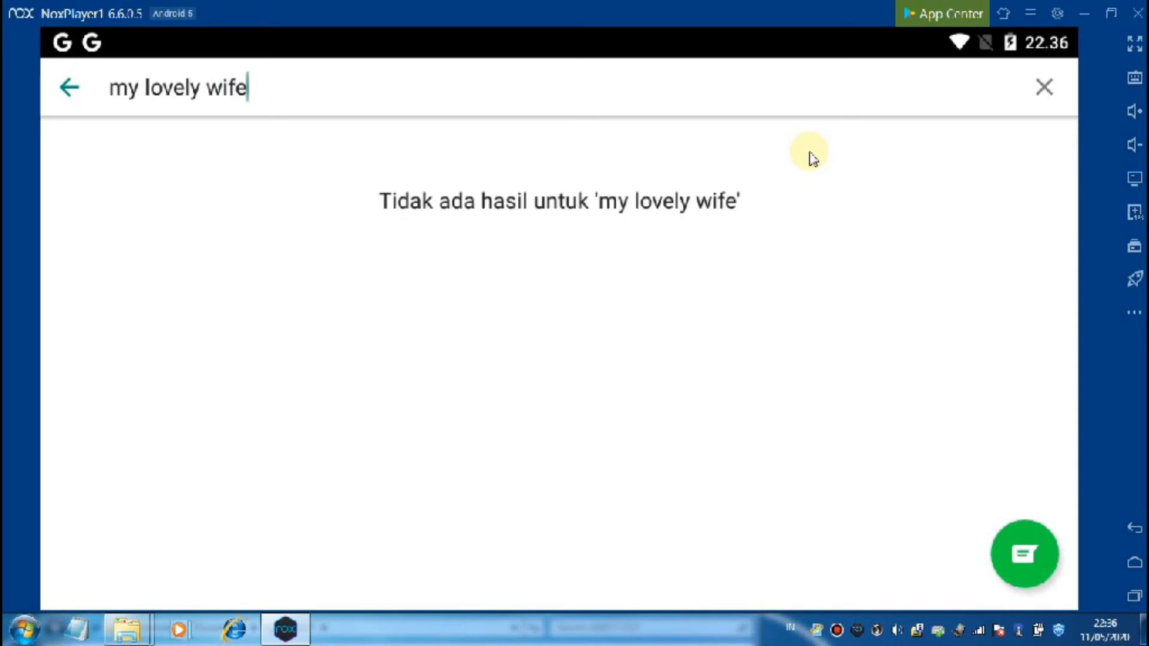
key(Return)
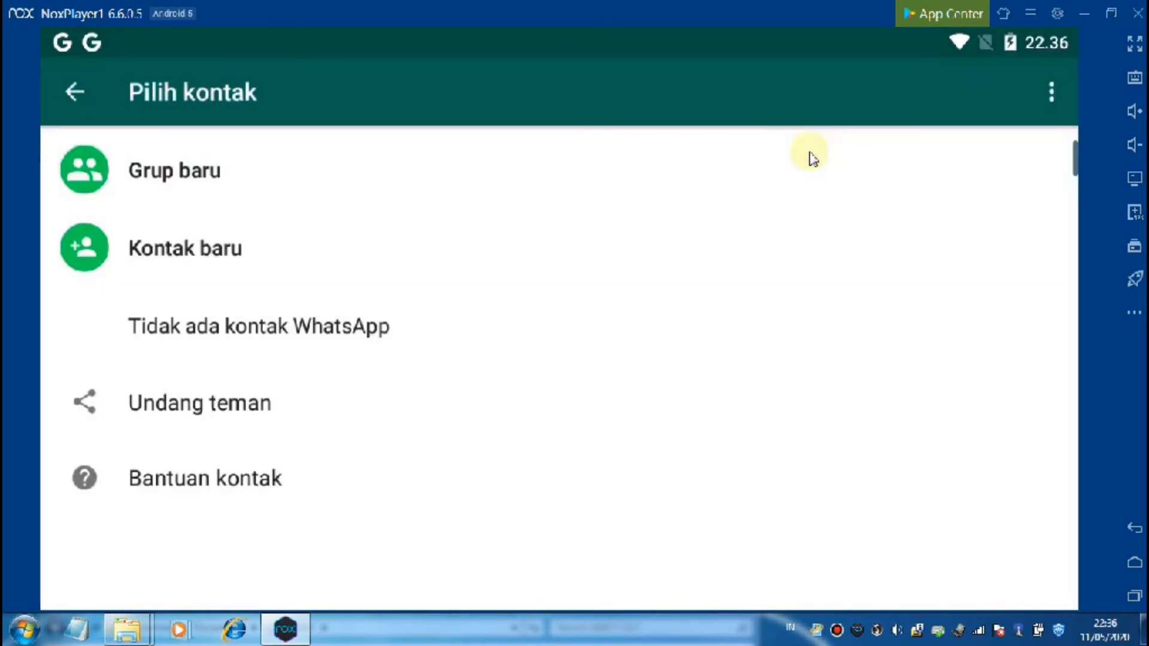
click(84, 96)
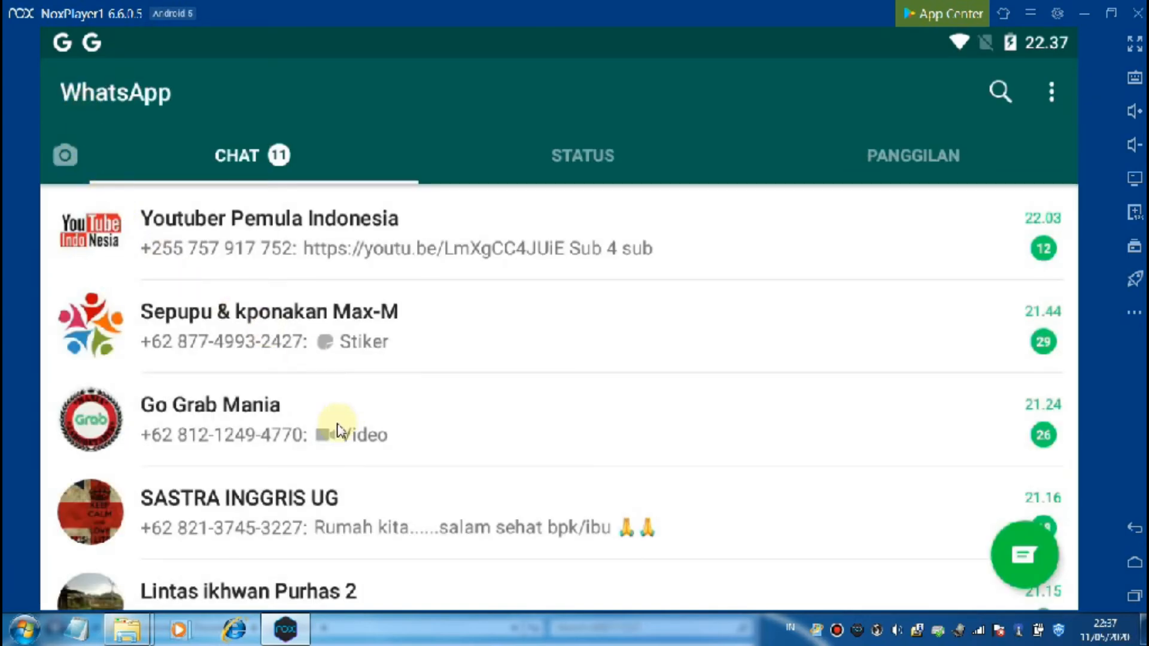
scroll(338, 433, down, 3)
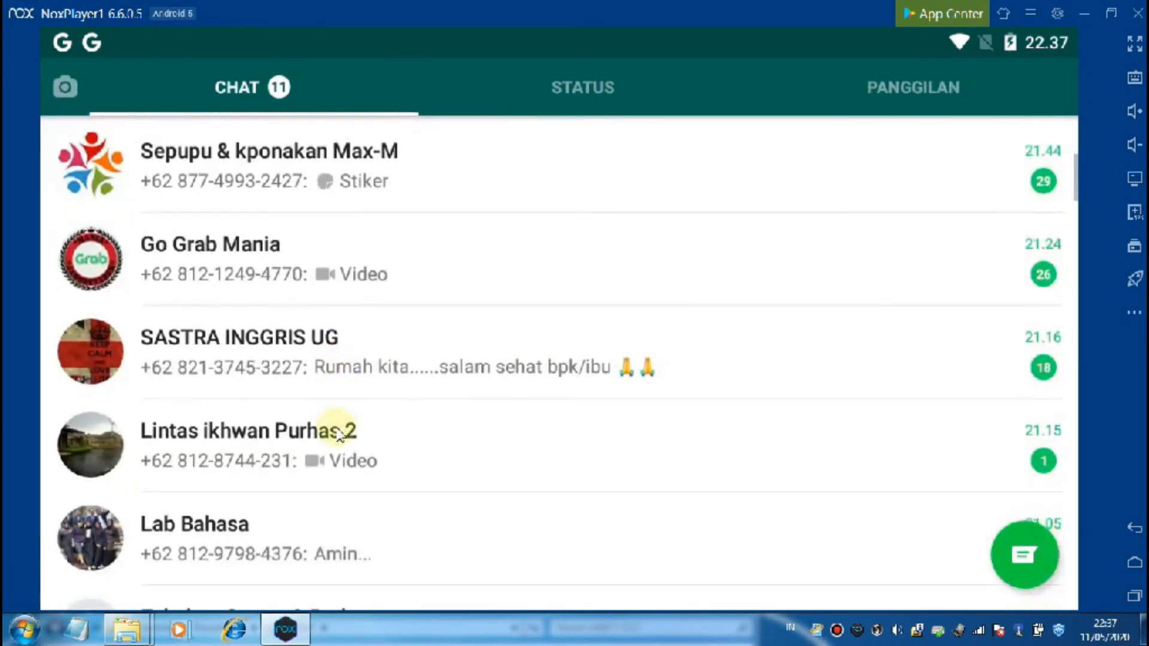
scroll(338, 435, up, 3)
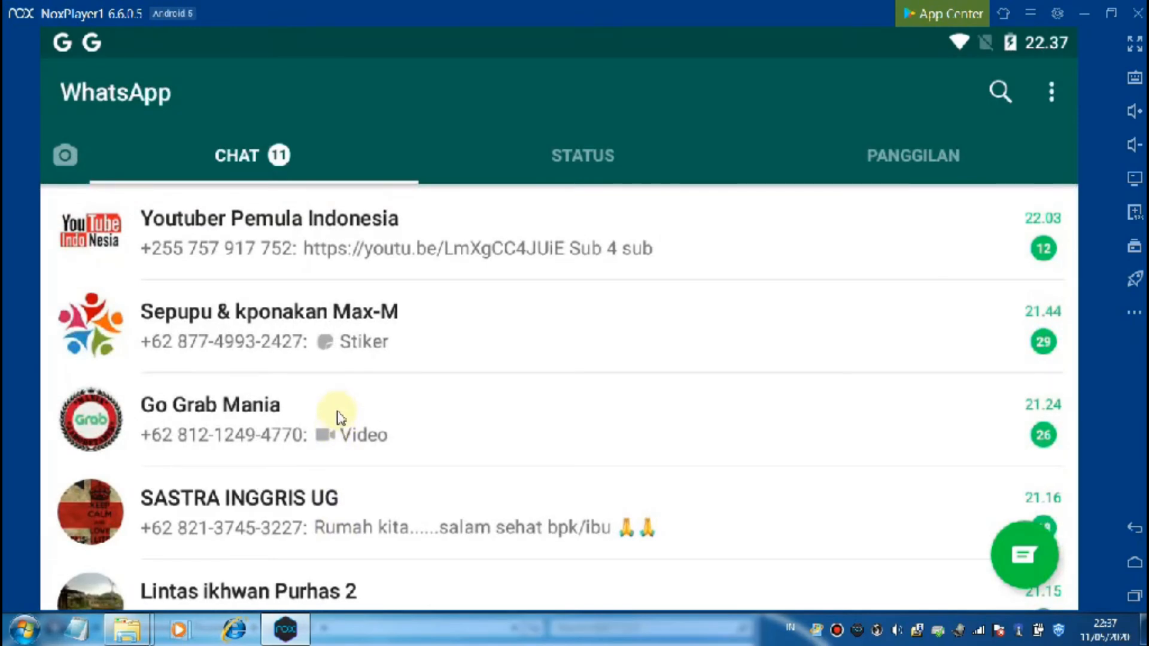
scroll(344, 411, down, 5)
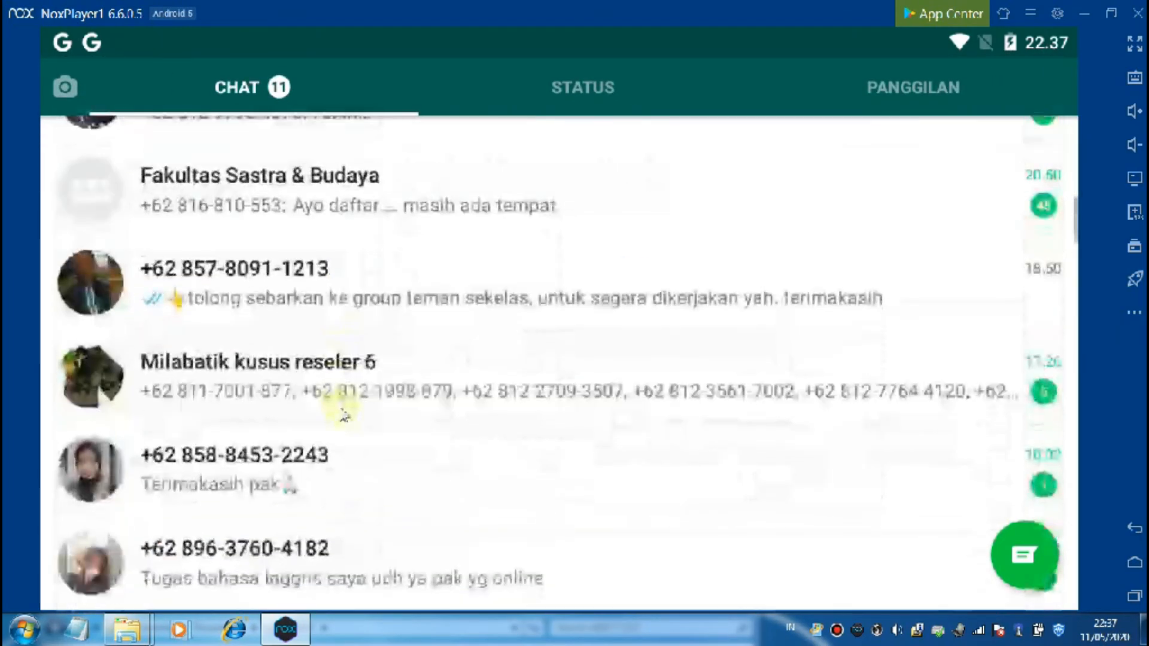
scroll(344, 413, up, 5)
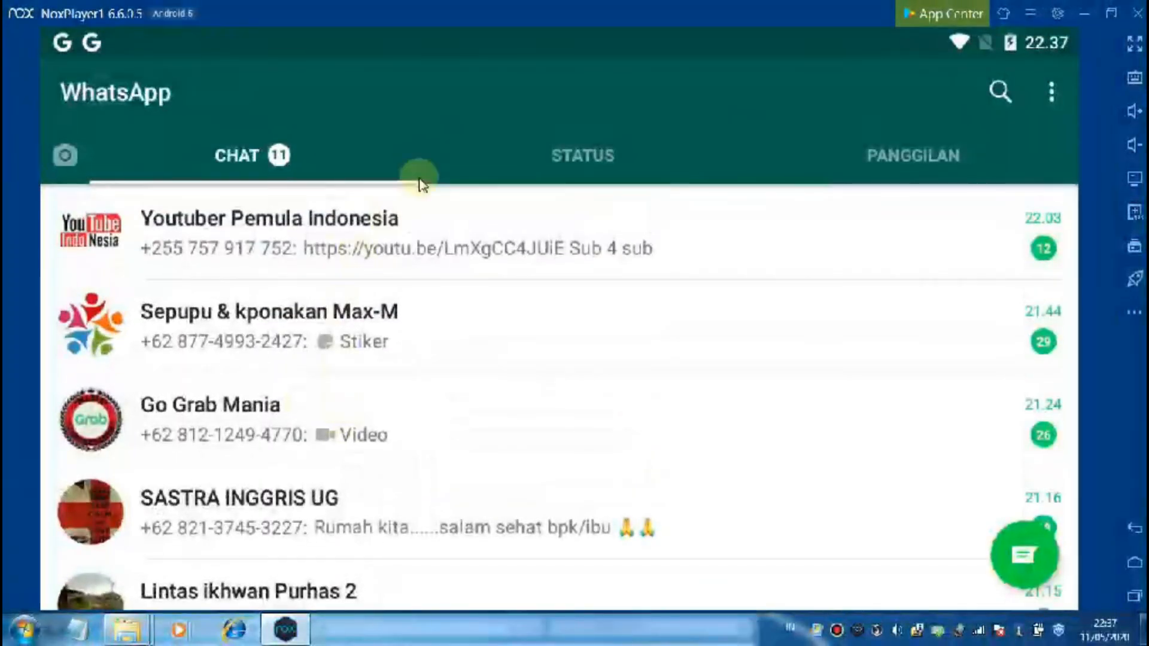
Step: Find the "Sahabat Langit" group by searching the chats for "sahaba" and send the copied form link there
click(1008, 91)
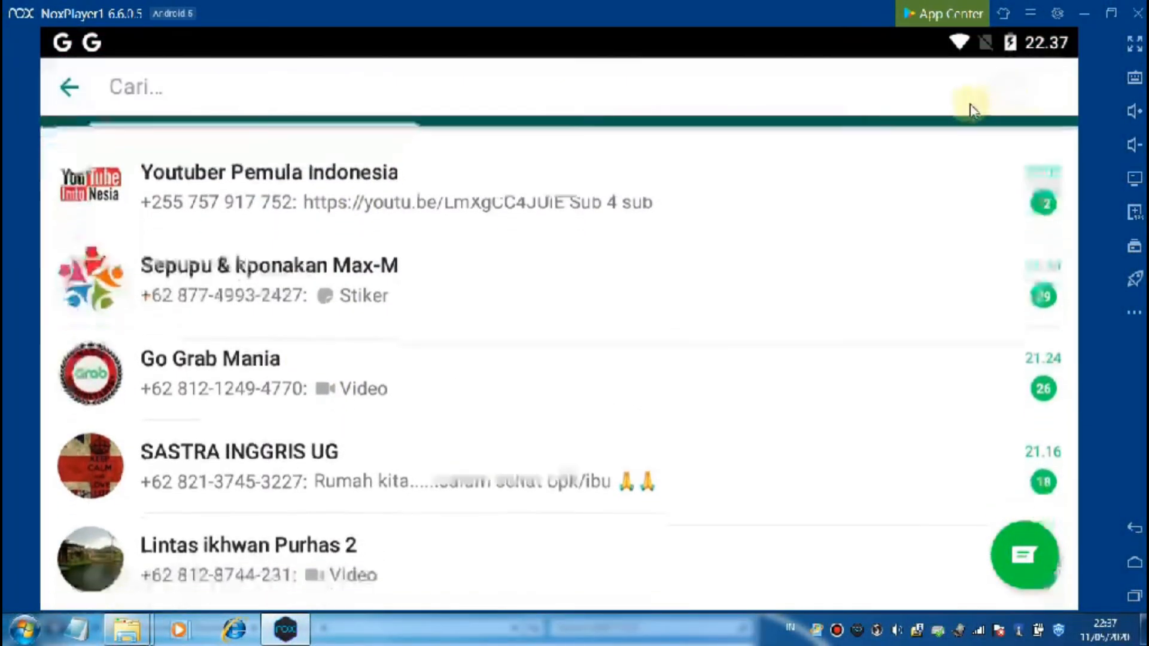
text(sahaba)
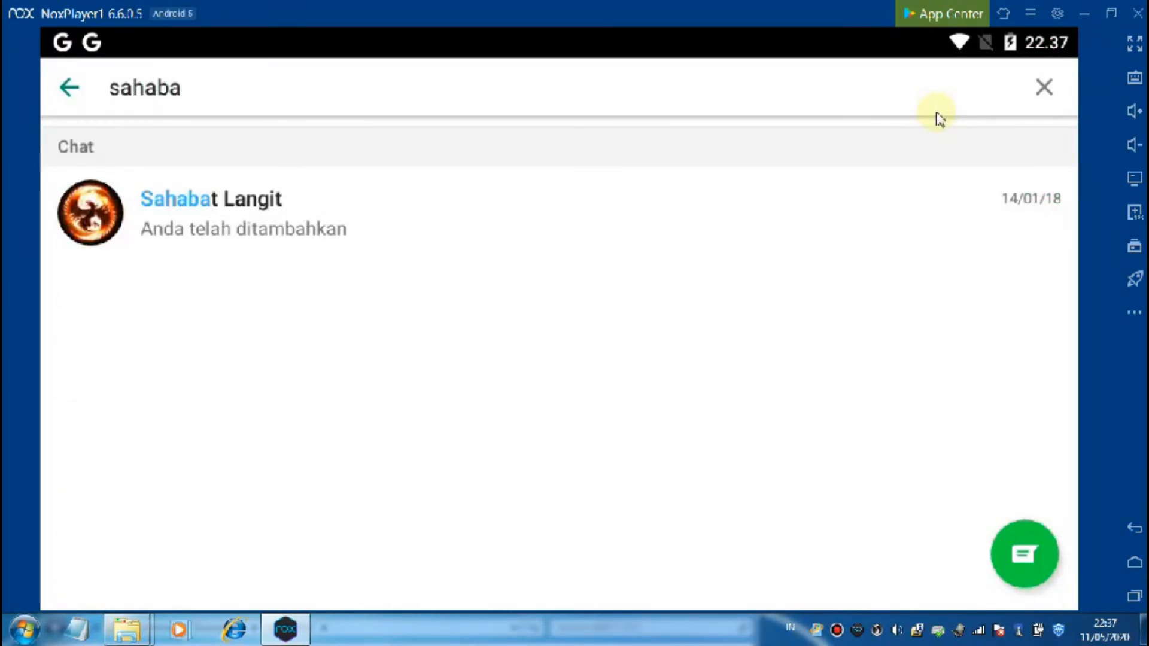
click(222, 210)
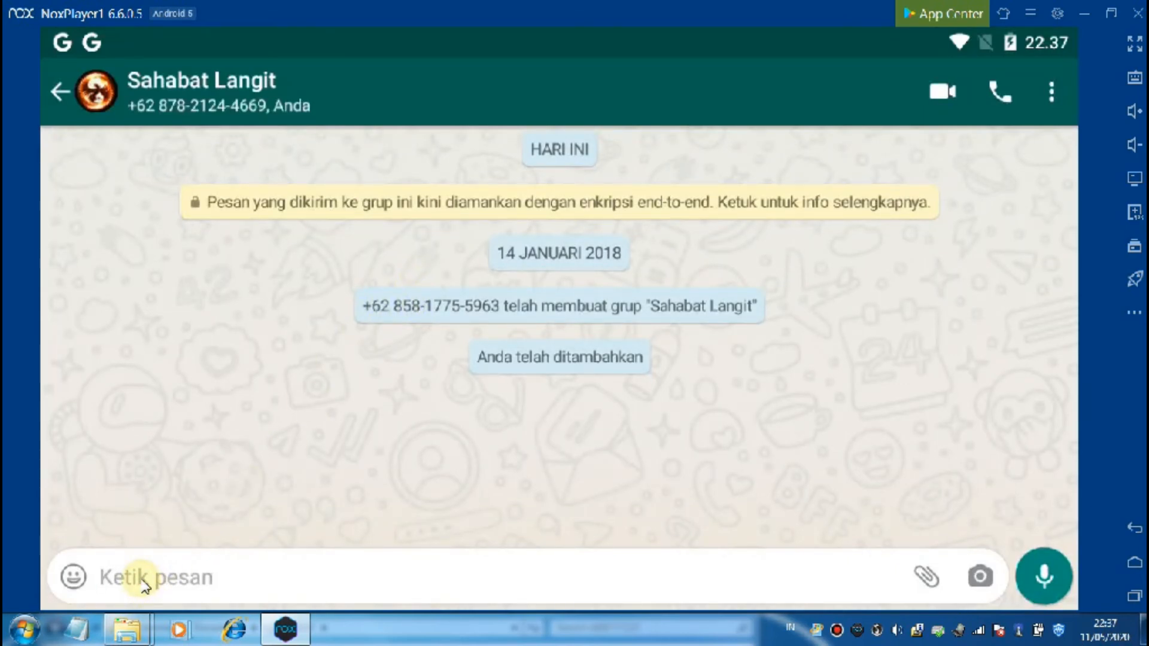
click(144, 583)
click(115, 538)
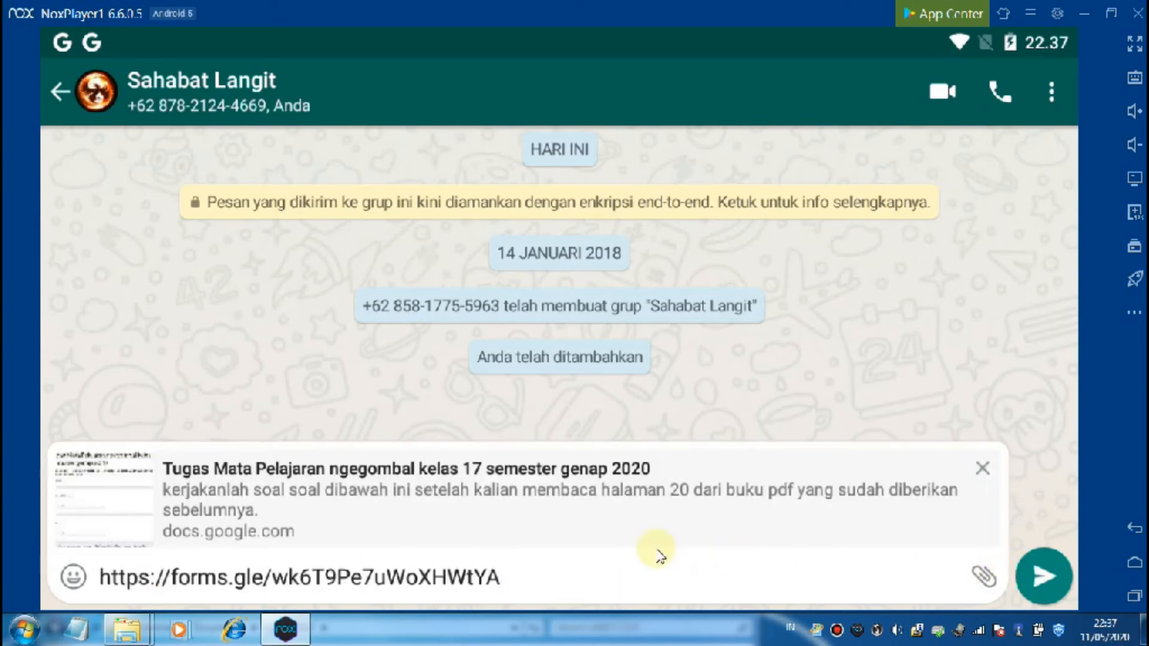
click(1037, 580)
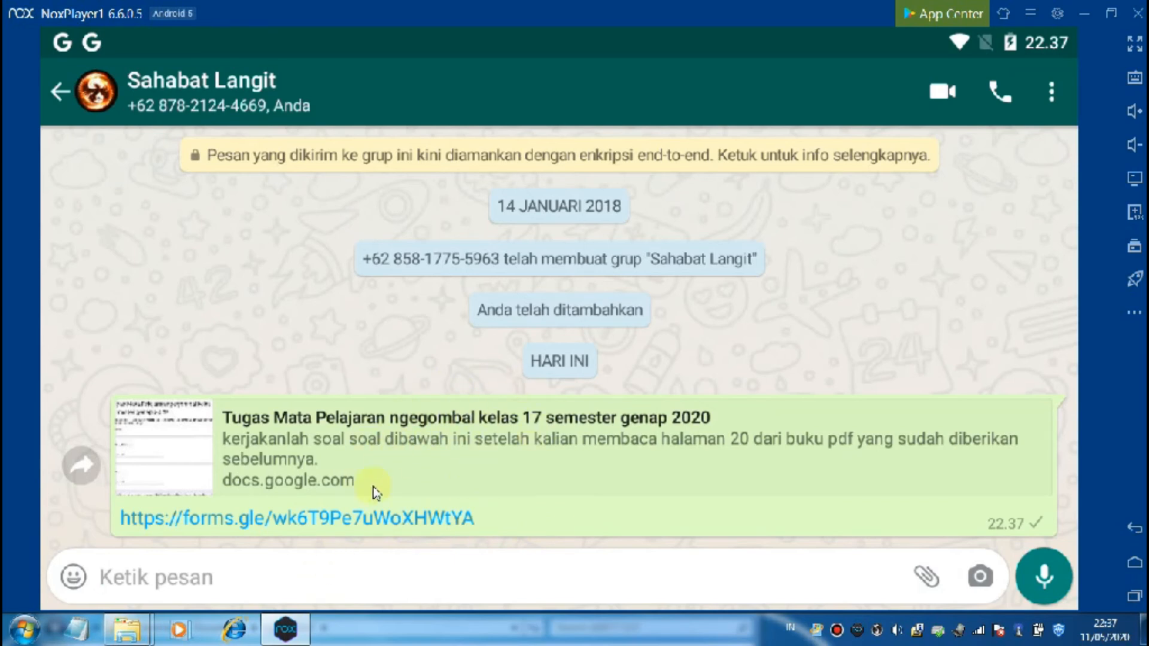
Step: Open the quiz form from the link sent in the group chat
click(387, 520)
click(361, 522)
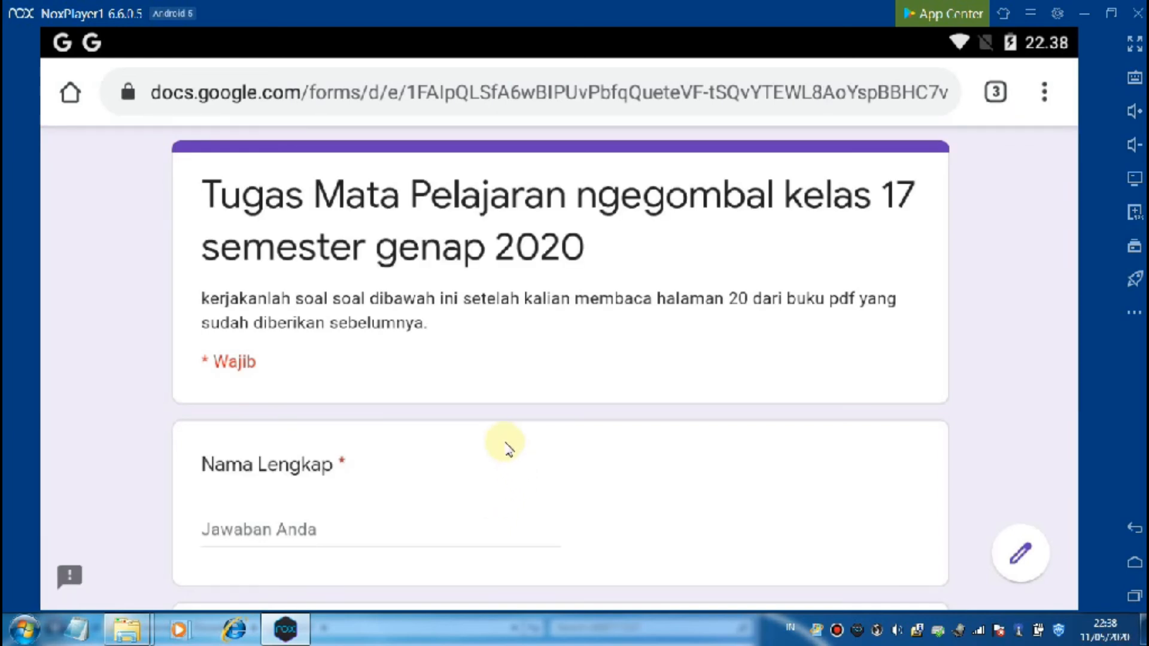
Step: Look over the opening page of the quiz as a student sees it, including the full name and class fields
scroll(501, 450, down, 5)
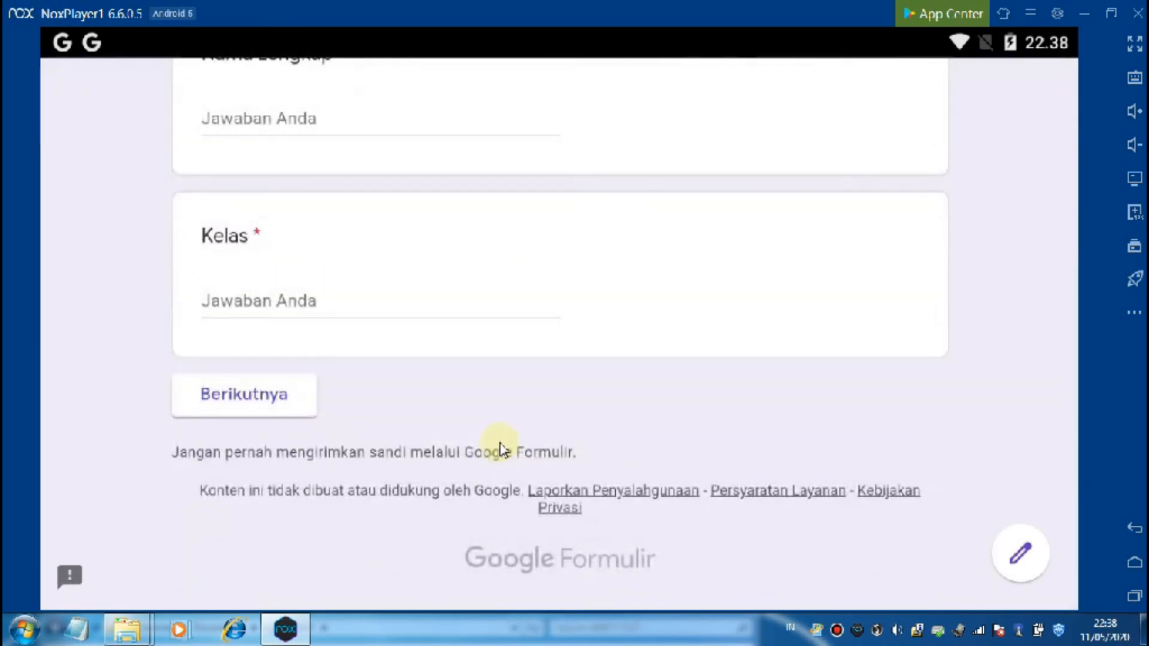
scroll(501, 450, up, 3)
scroll(502, 450, up, 3)
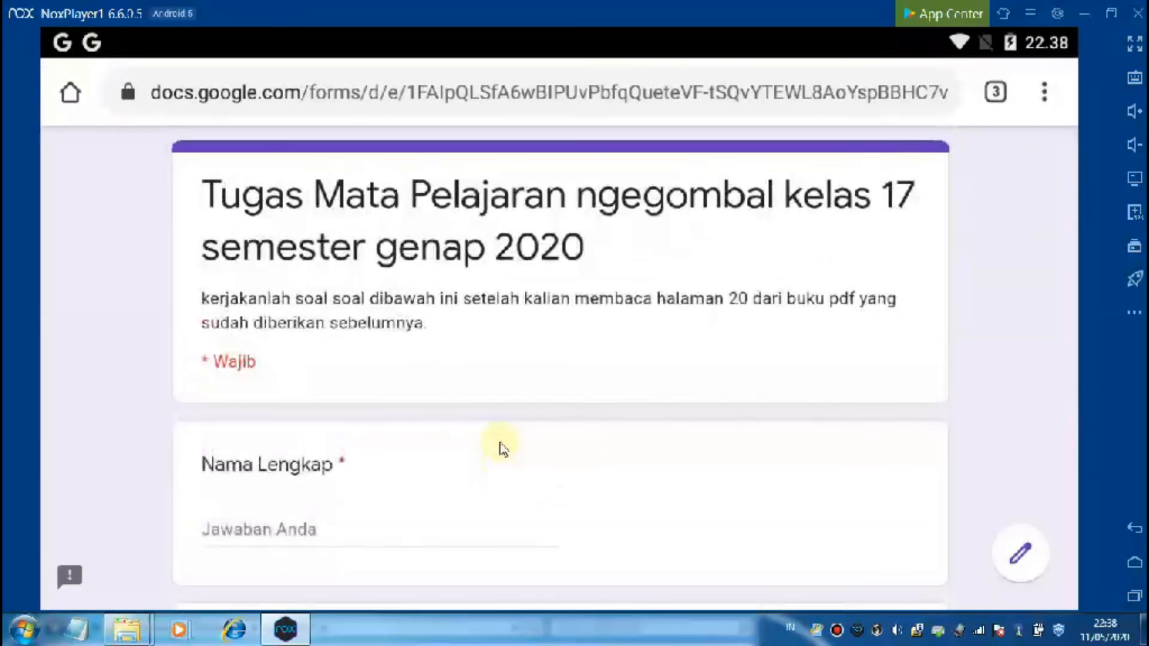
scroll(502, 452, down, 2)
scroll(501, 453, down, 3)
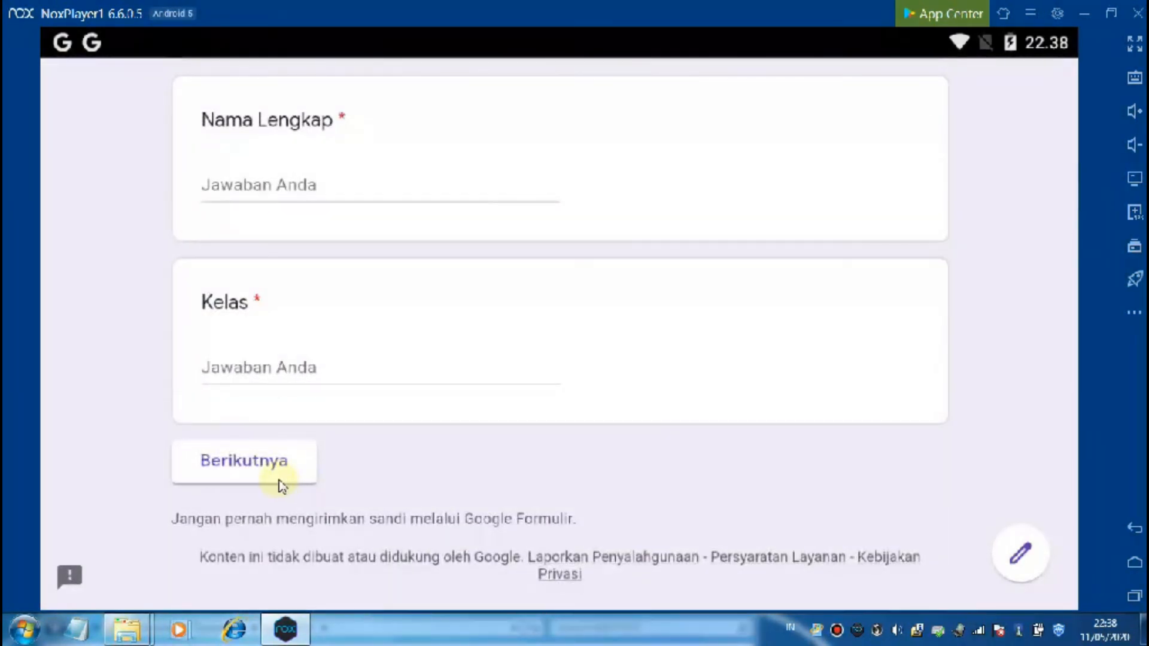
scroll(398, 459, up, 5)
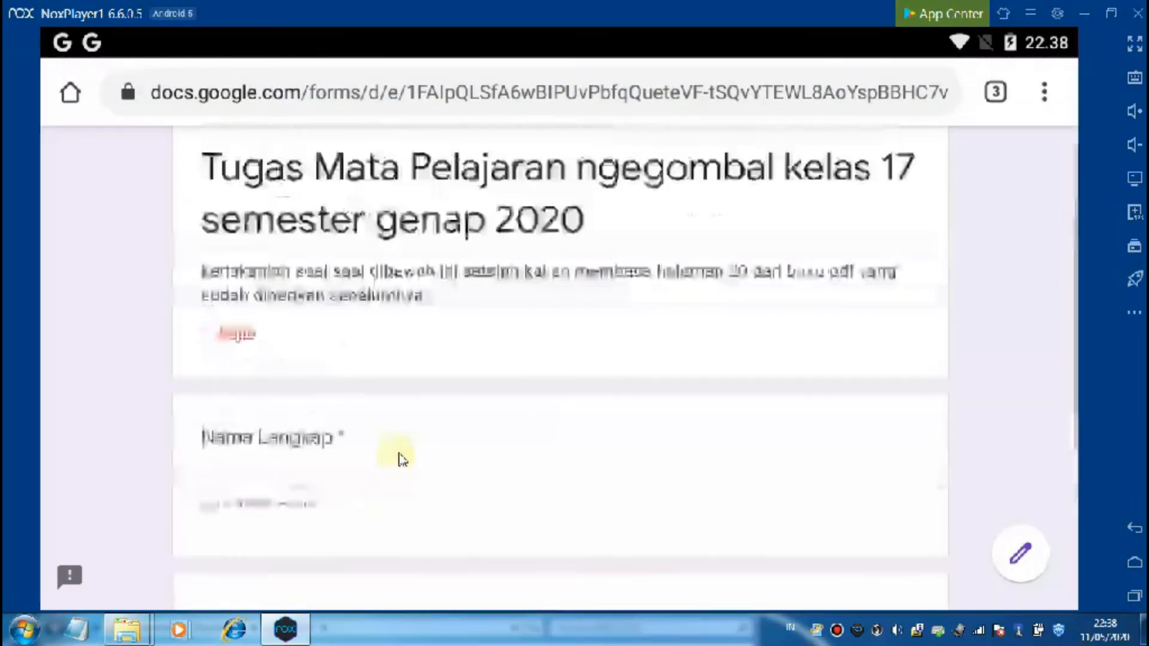
Step: Leave the student view and WhatsApp, switch back to the form editor in Chrome, and close the send options
click(1134, 528)
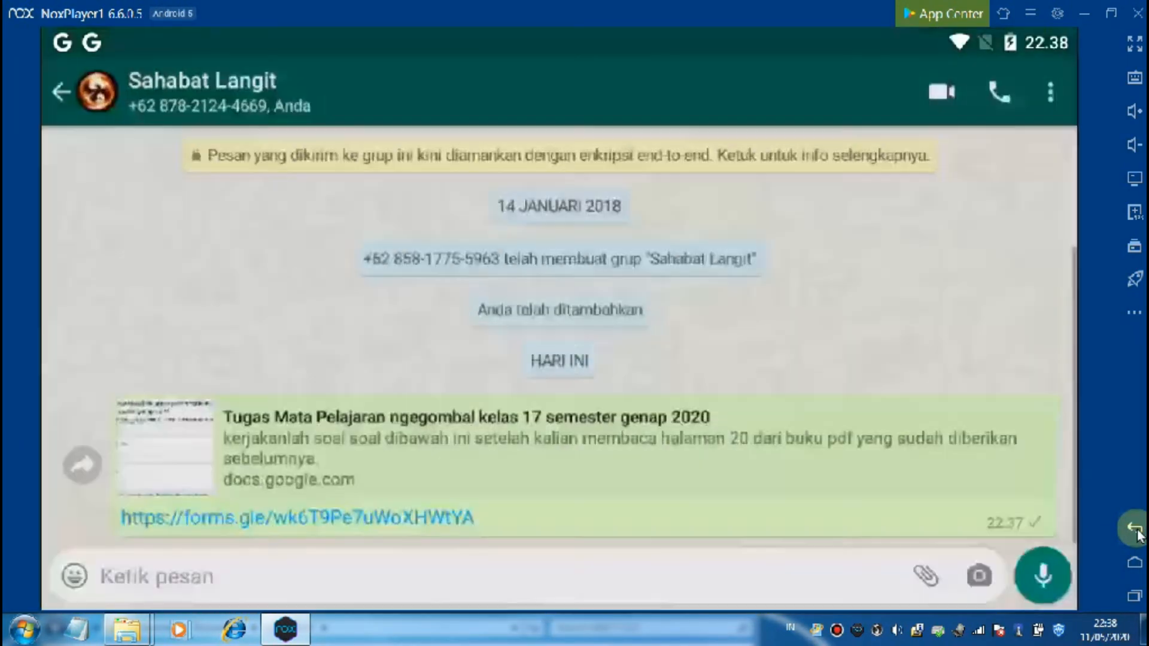
click(1135, 528)
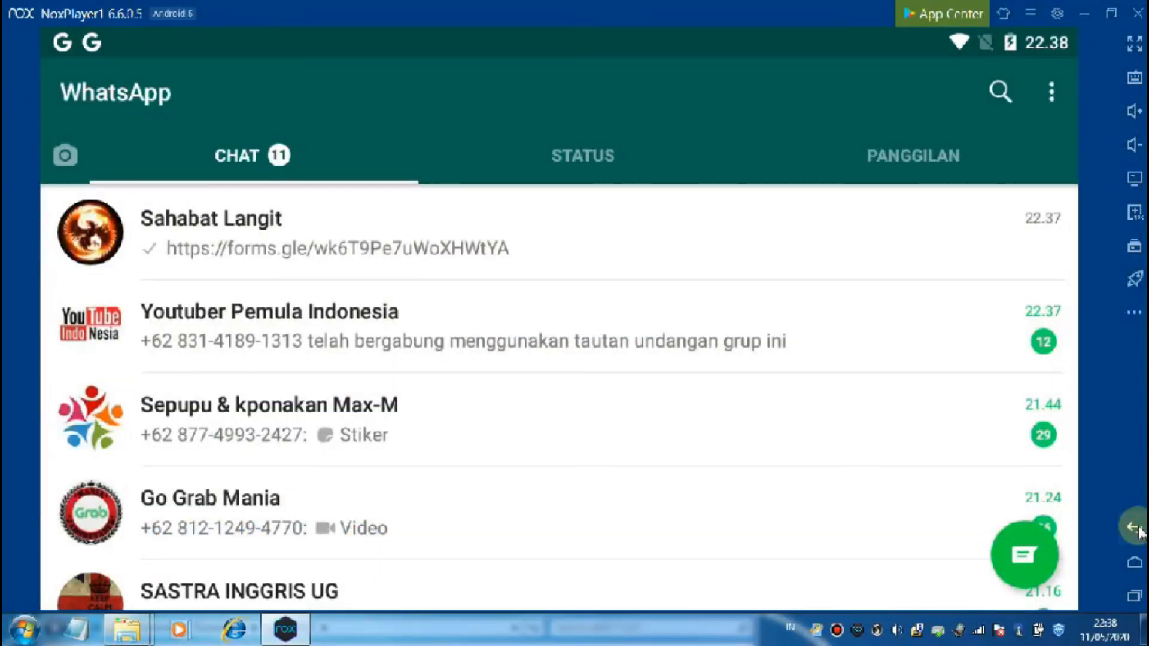
click(1136, 529)
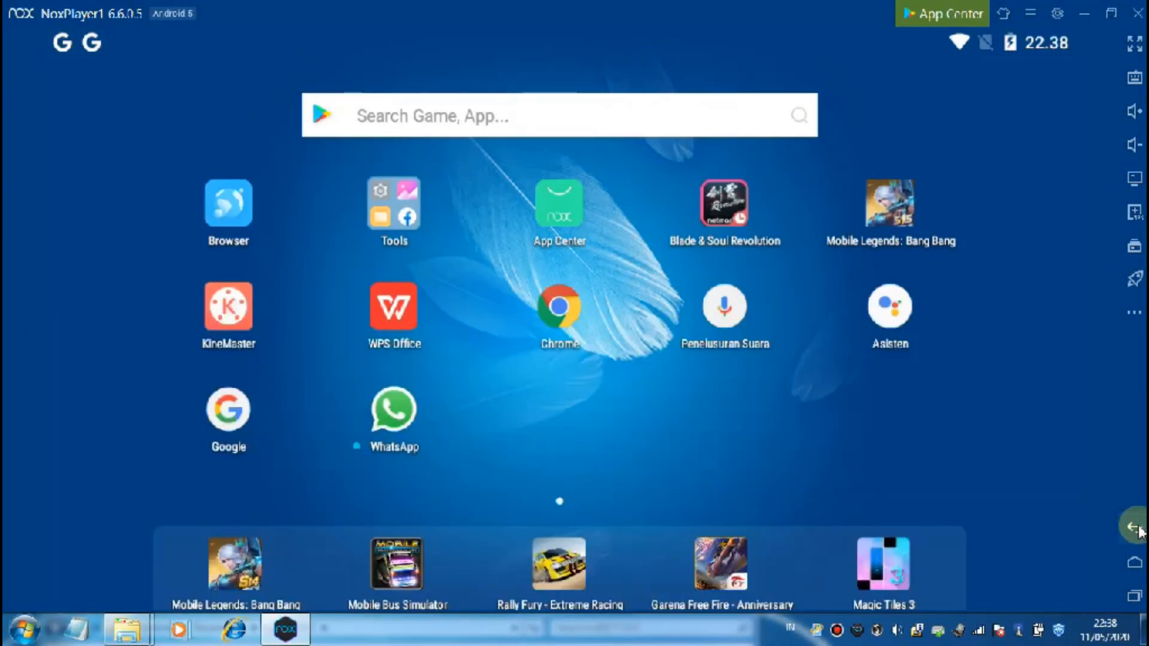
click(1134, 597)
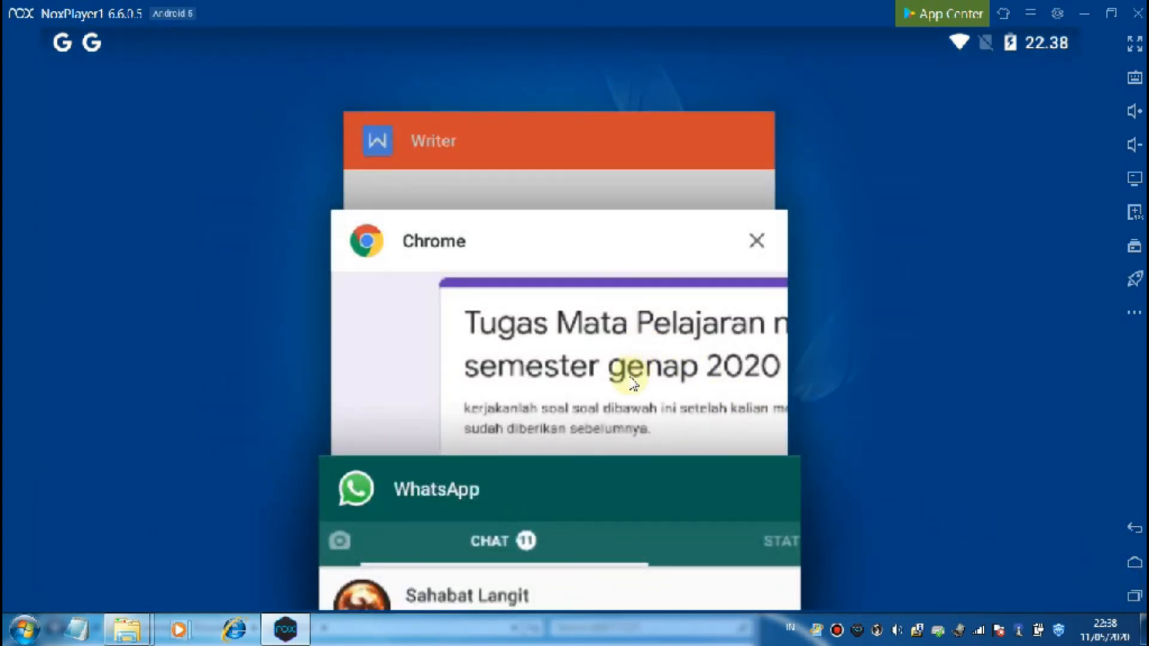
click(639, 379)
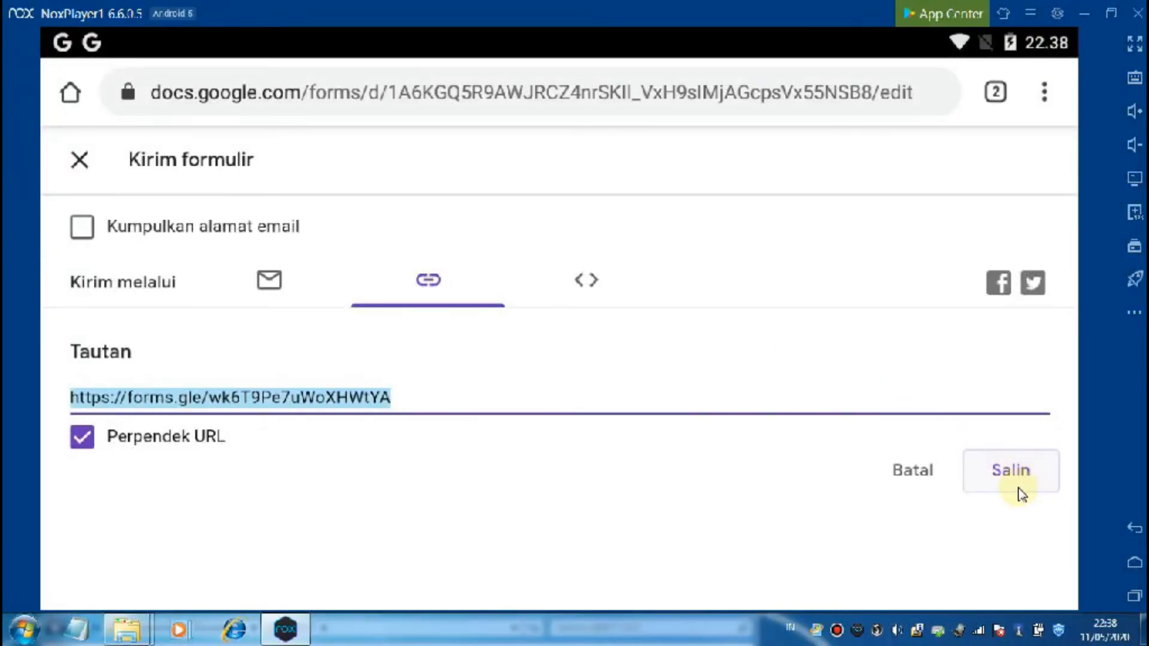
click(1135, 529)
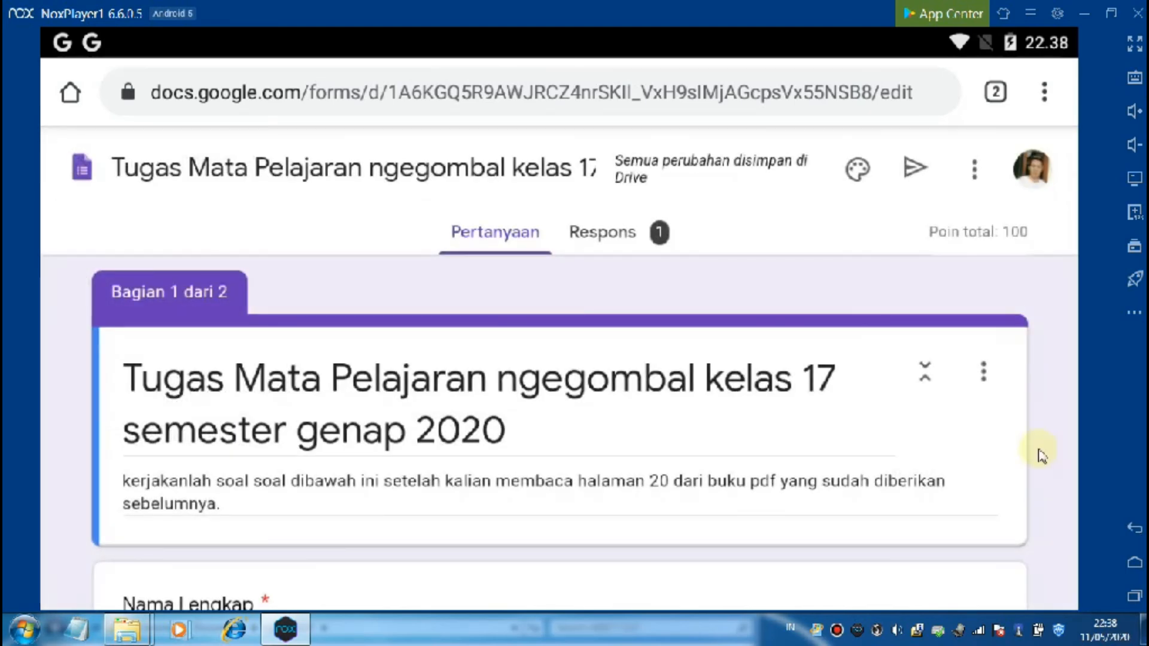
Step: Look over the form's sections and questions in the editor and open its collected responses
scroll(871, 362, down, 10)
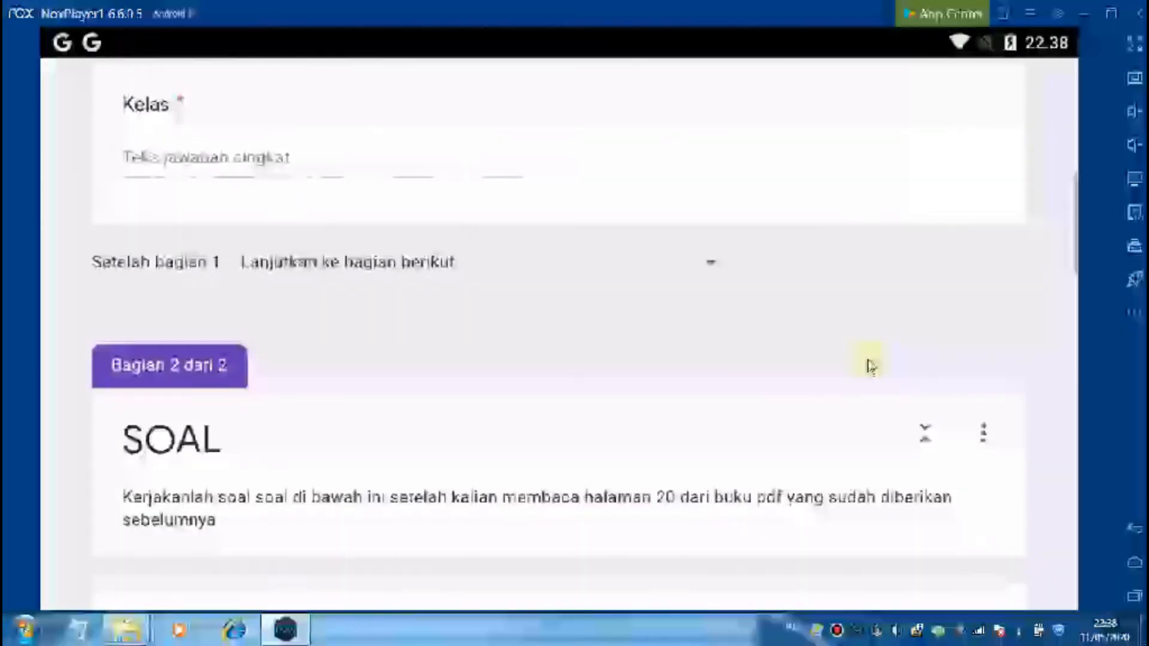
scroll(872, 365, down, 10)
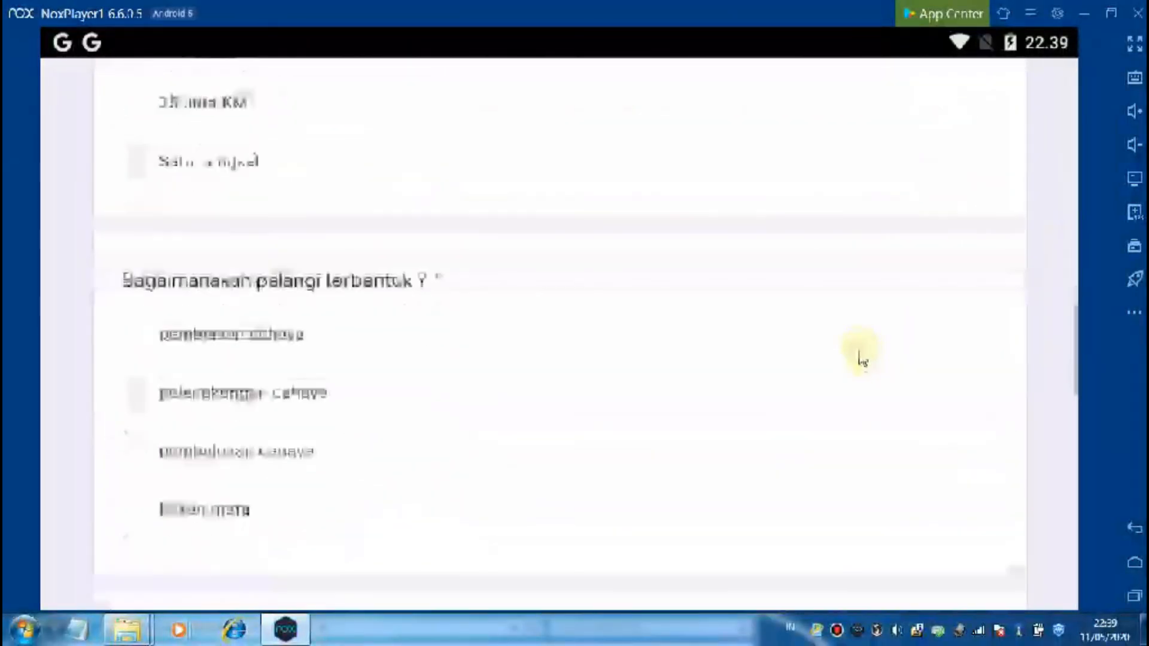
scroll(858, 362, up, 10)
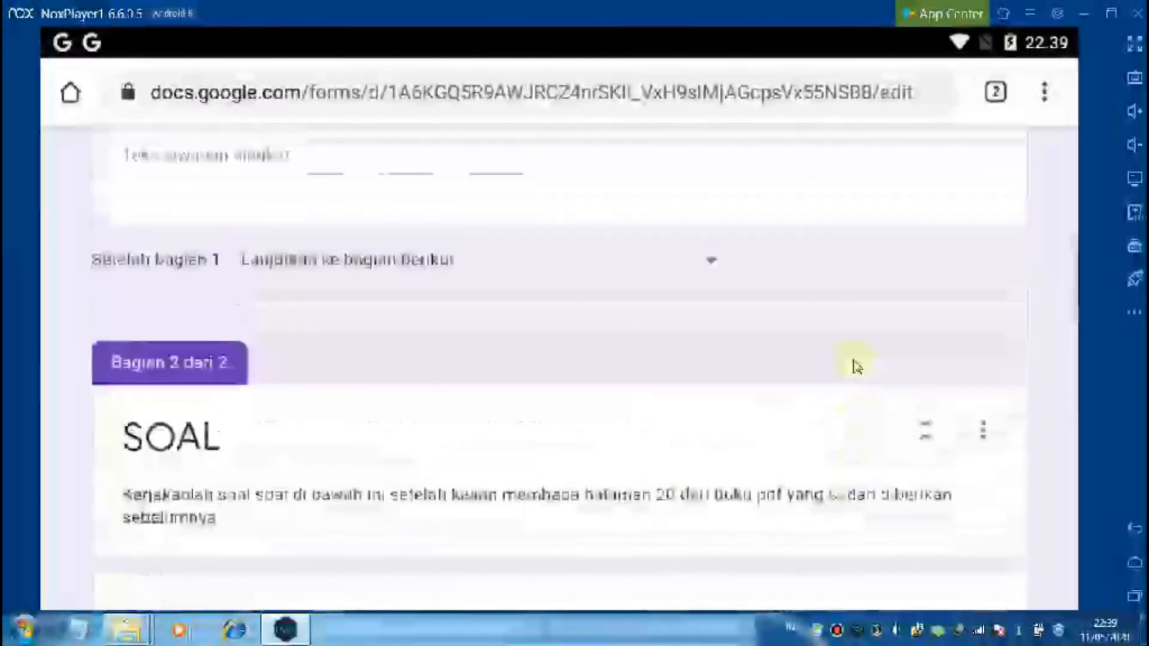
scroll(857, 366, up, 10)
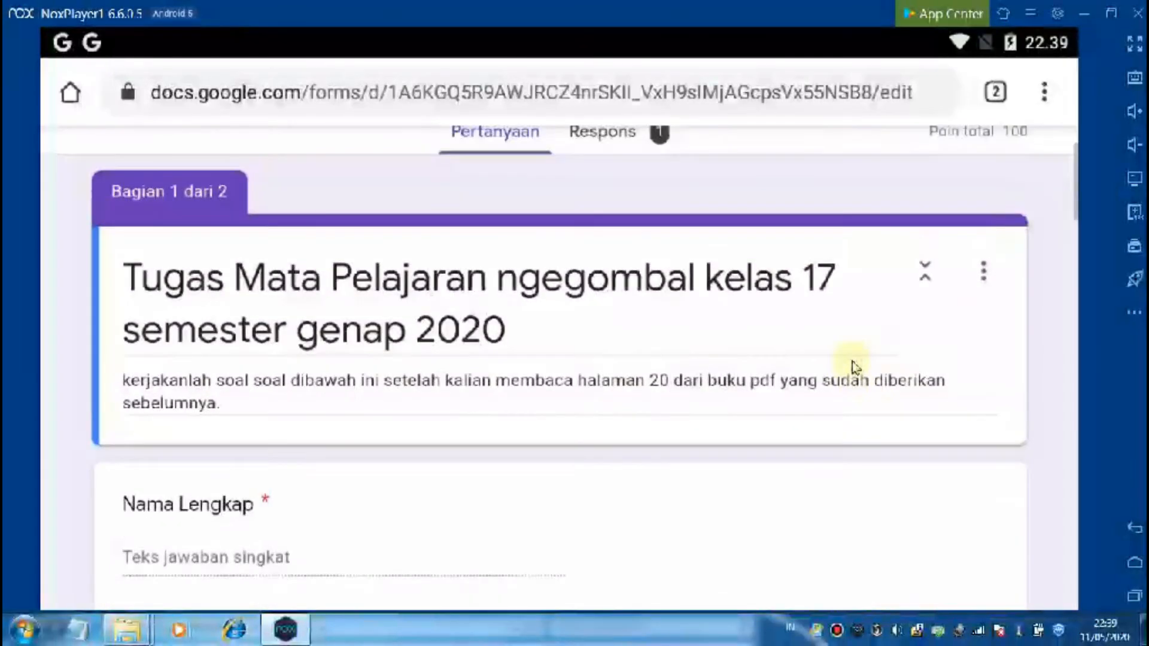
scroll(854, 366, up, 2)
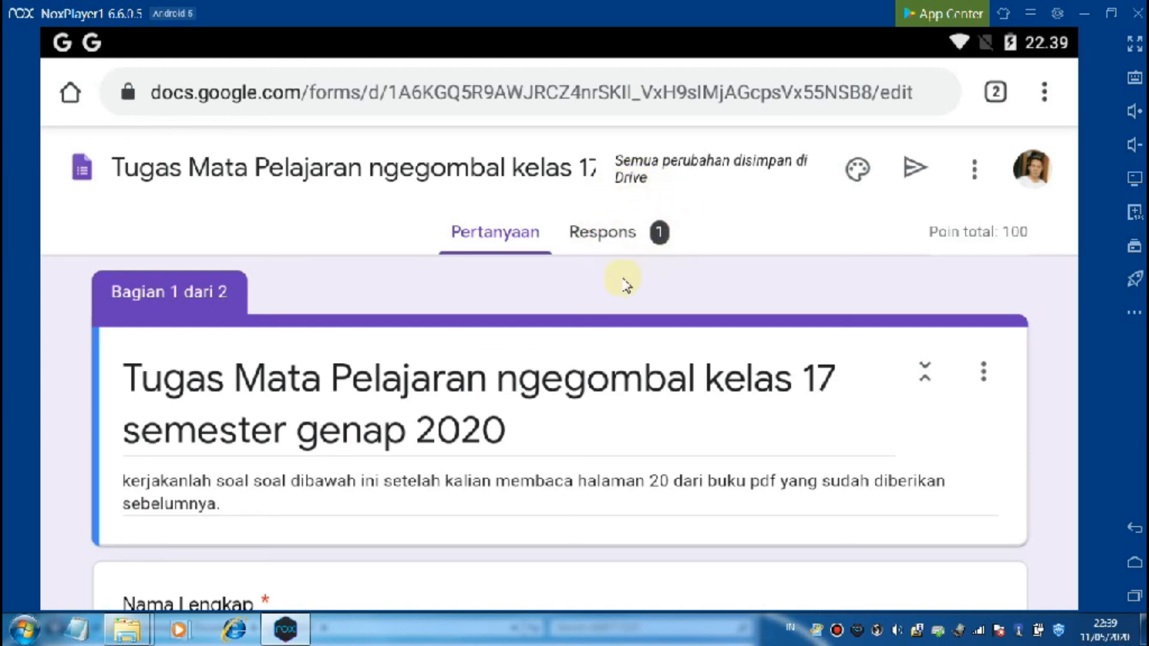
click(617, 236)
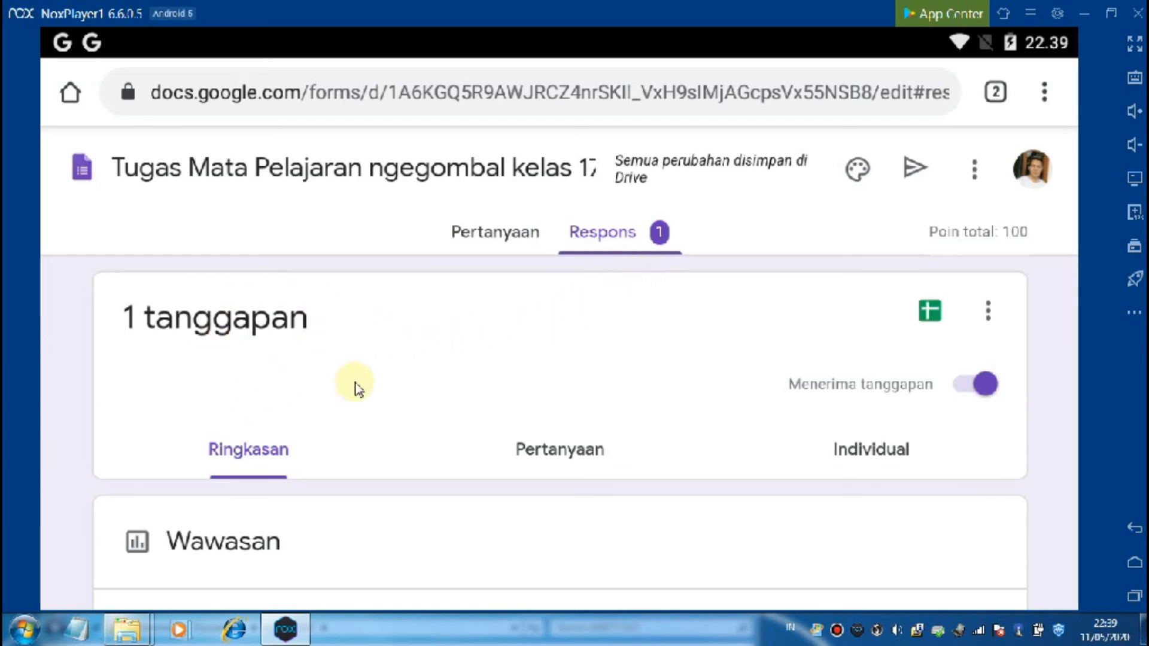
Step: Examine the response summary's insights: average, median, range and the distribution of total points
scroll(359, 386, down, 1)
scroll(368, 388, down, 2)
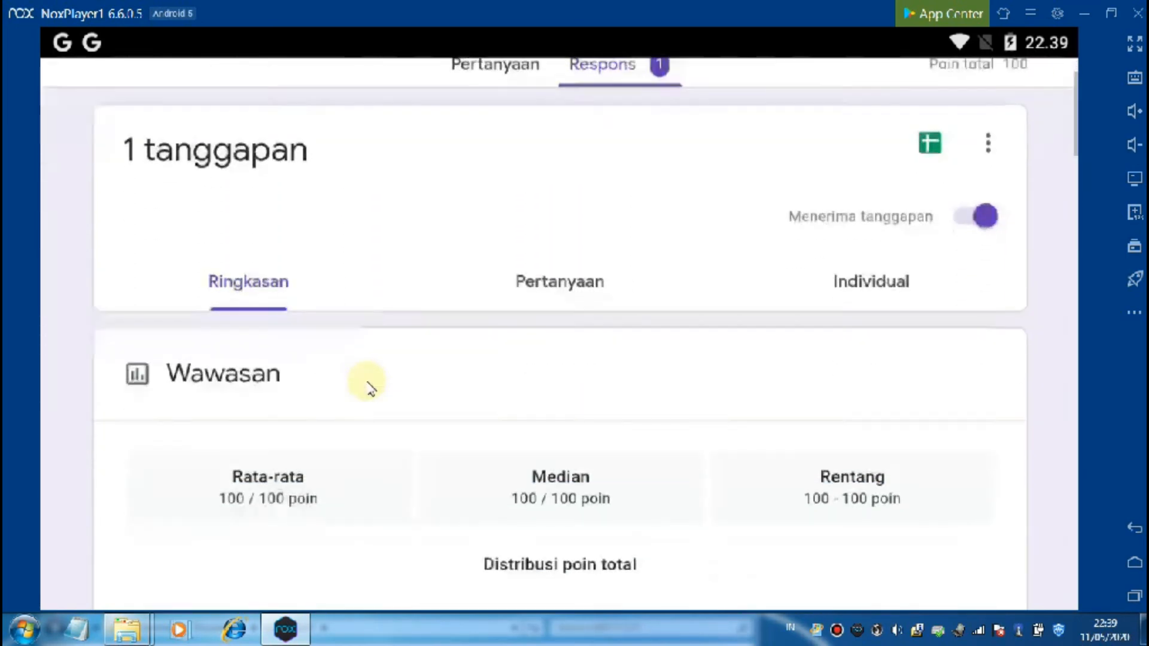
scroll(369, 385, down, 2)
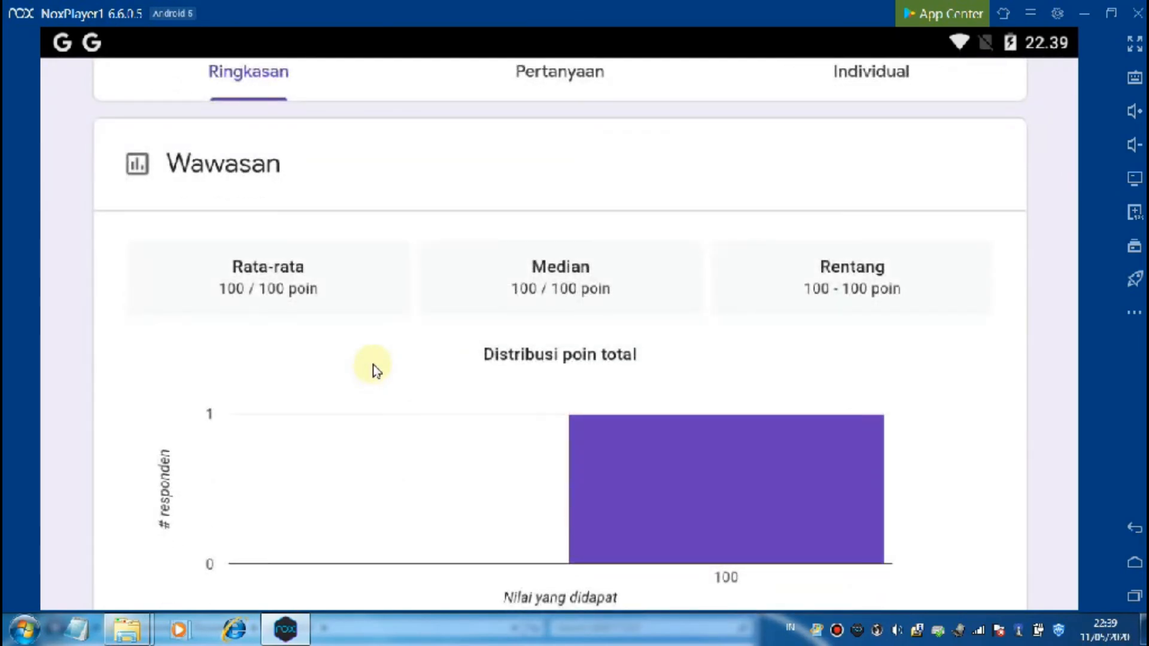
scroll(372, 369, up, 5)
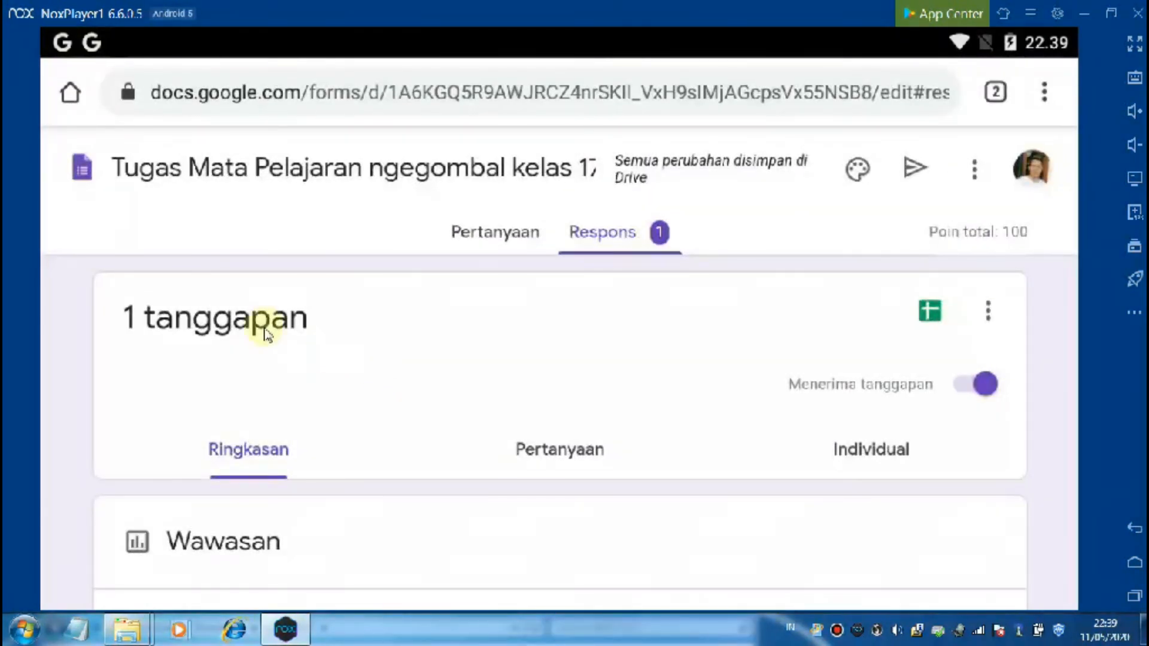
scroll(276, 330, down, 4)
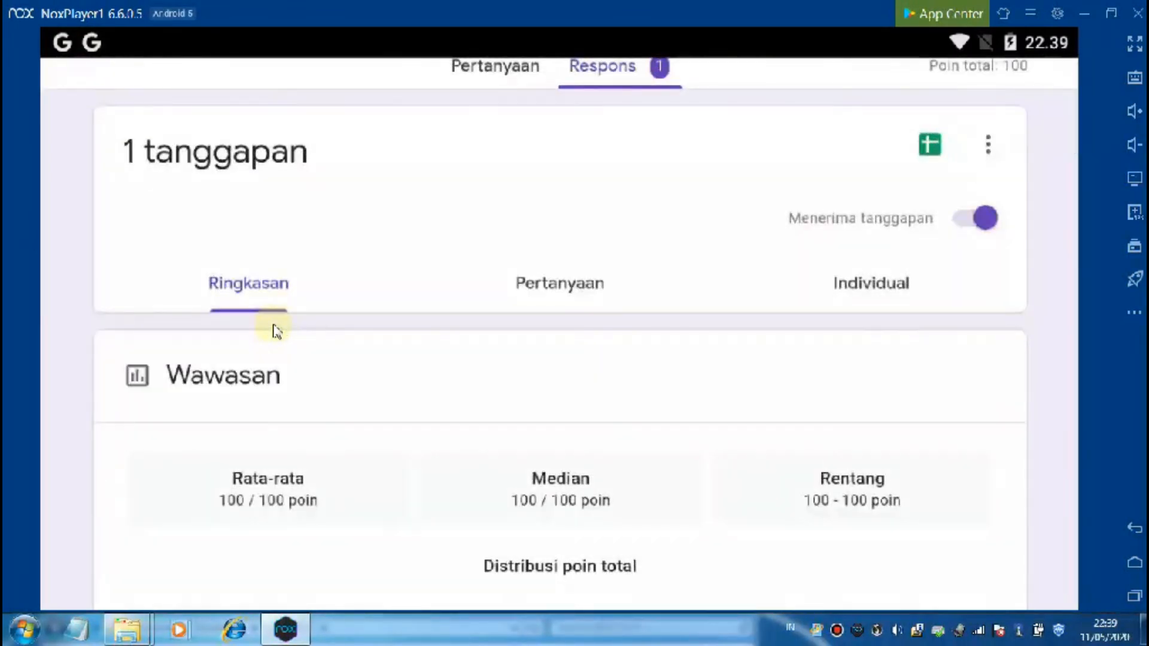
Step: Examine the submitted full name and class and the answer charts of the individual quiz questions in the response summary
scroll(270, 360, down, 10)
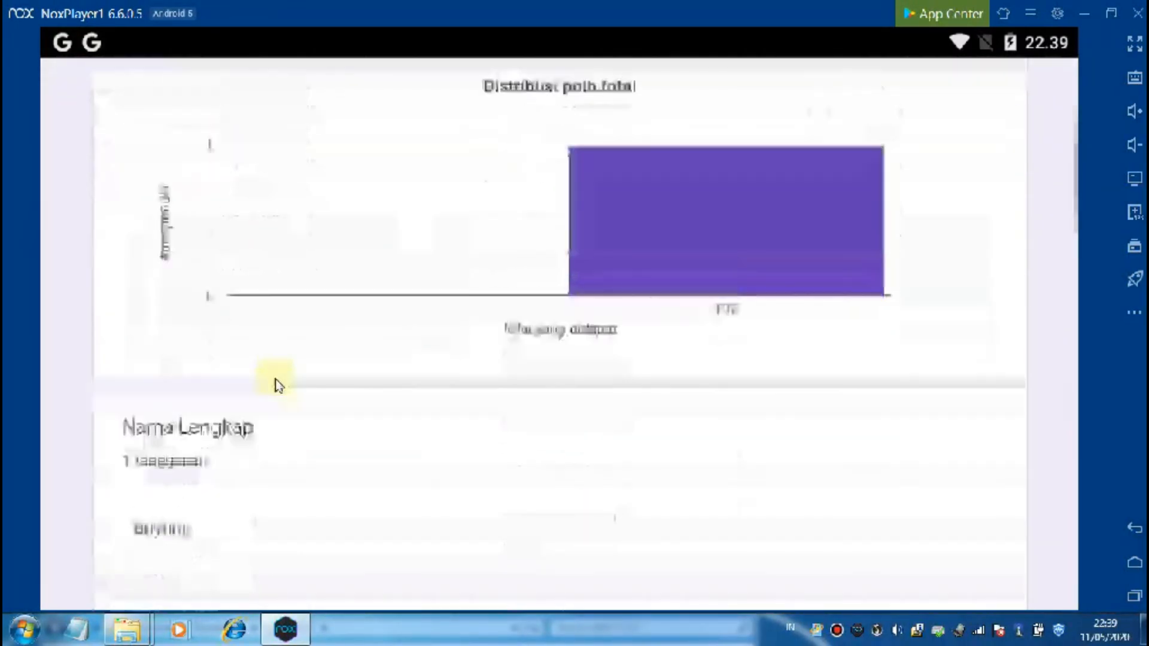
scroll(278, 374, up, 5)
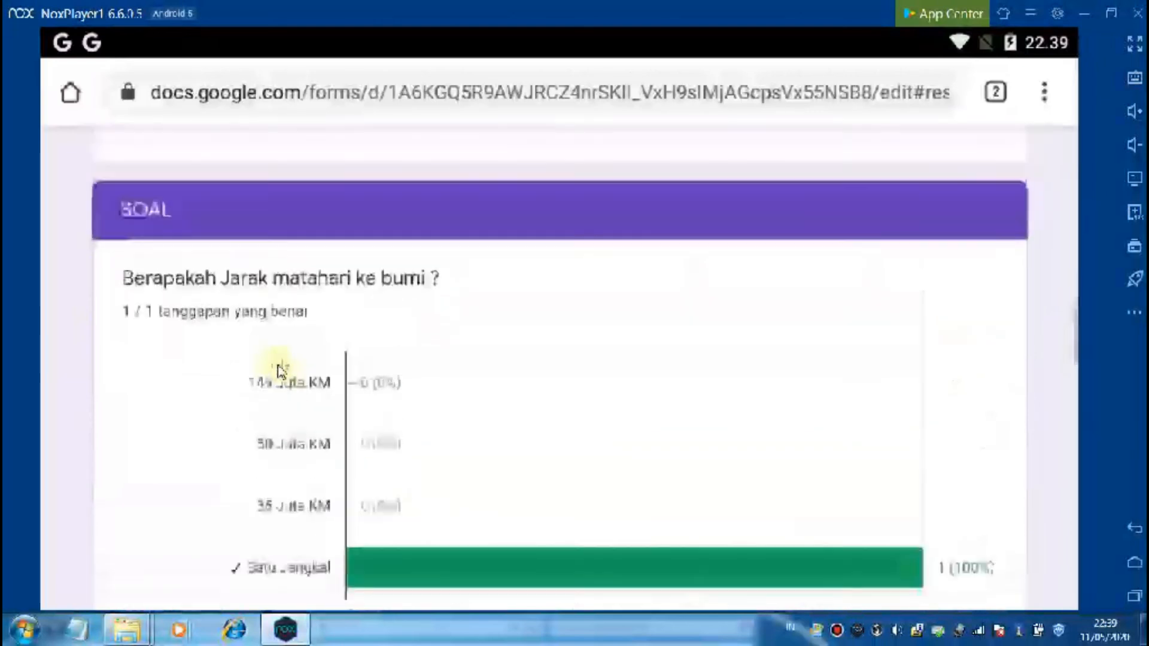
scroll(277, 371, up, 5)
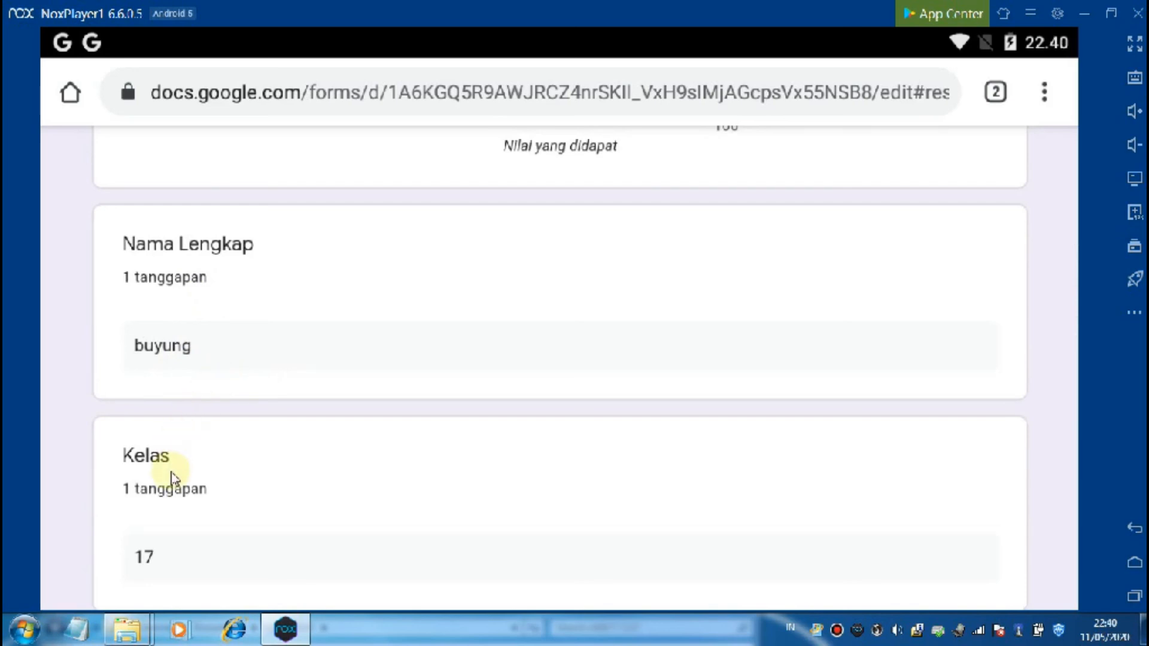
scroll(171, 473, down, 3)
scroll(189, 427, down, 5)
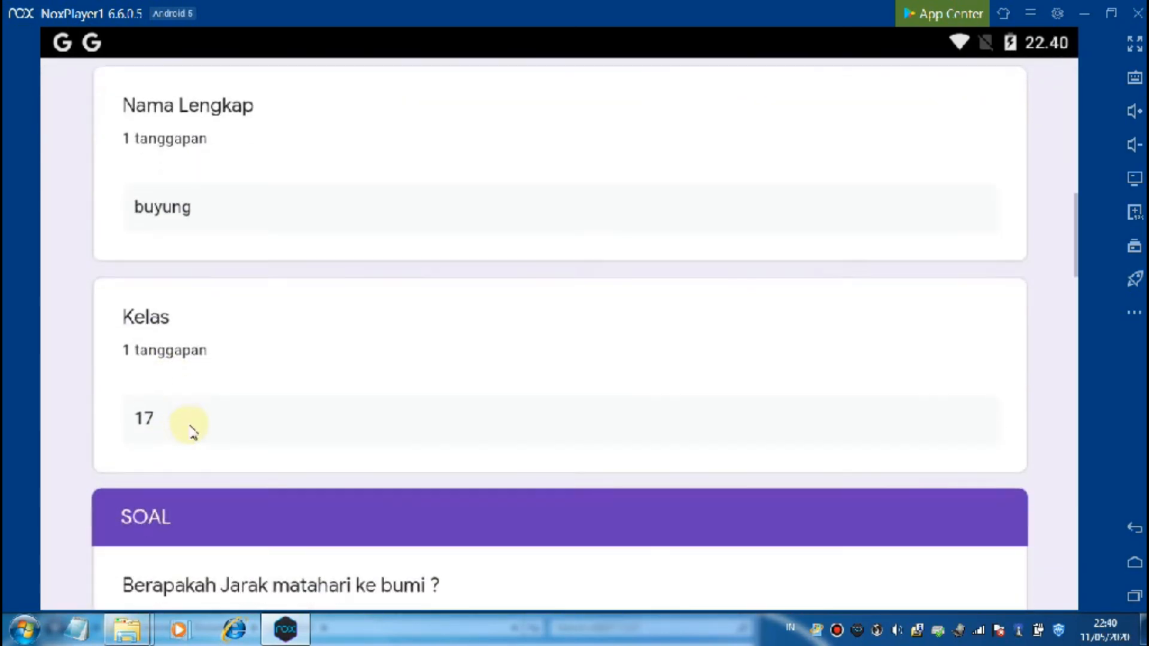
scroll(266, 368, down, 3)
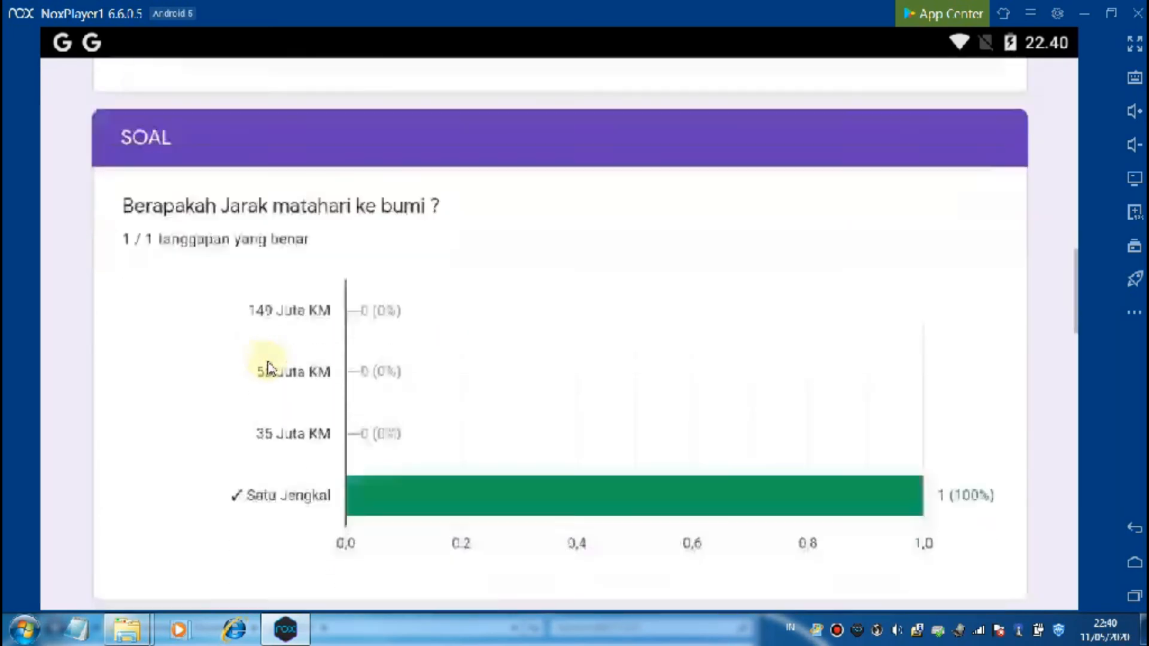
scroll(441, 436, down, 1)
scroll(442, 433, down, 4)
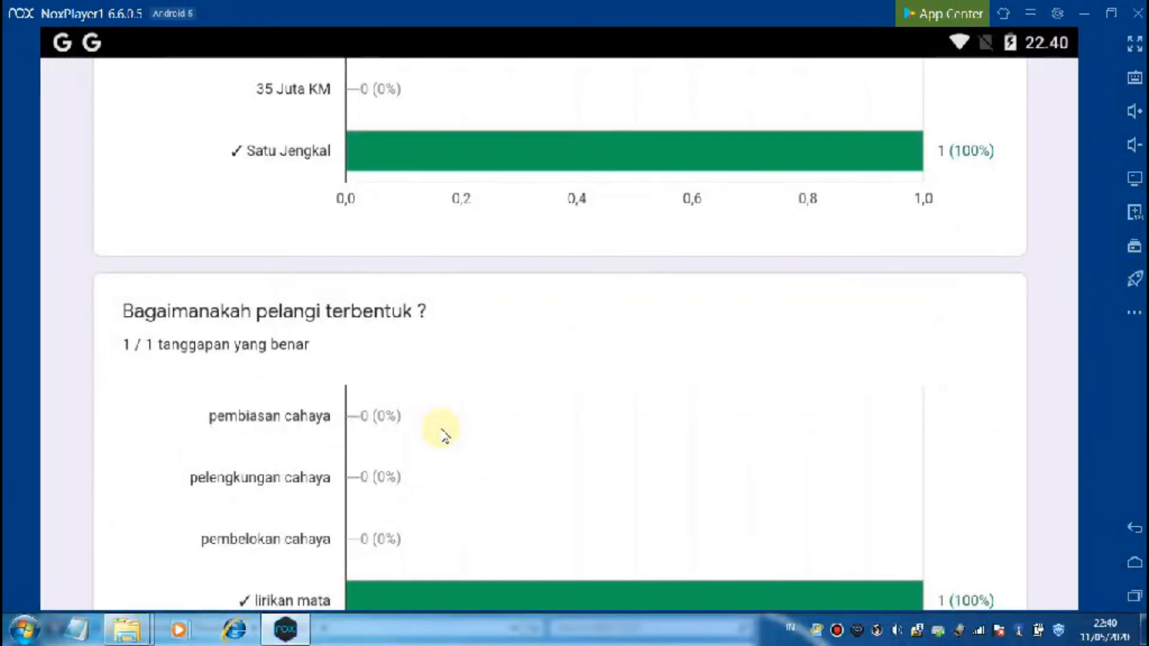
scroll(444, 435, down, 5)
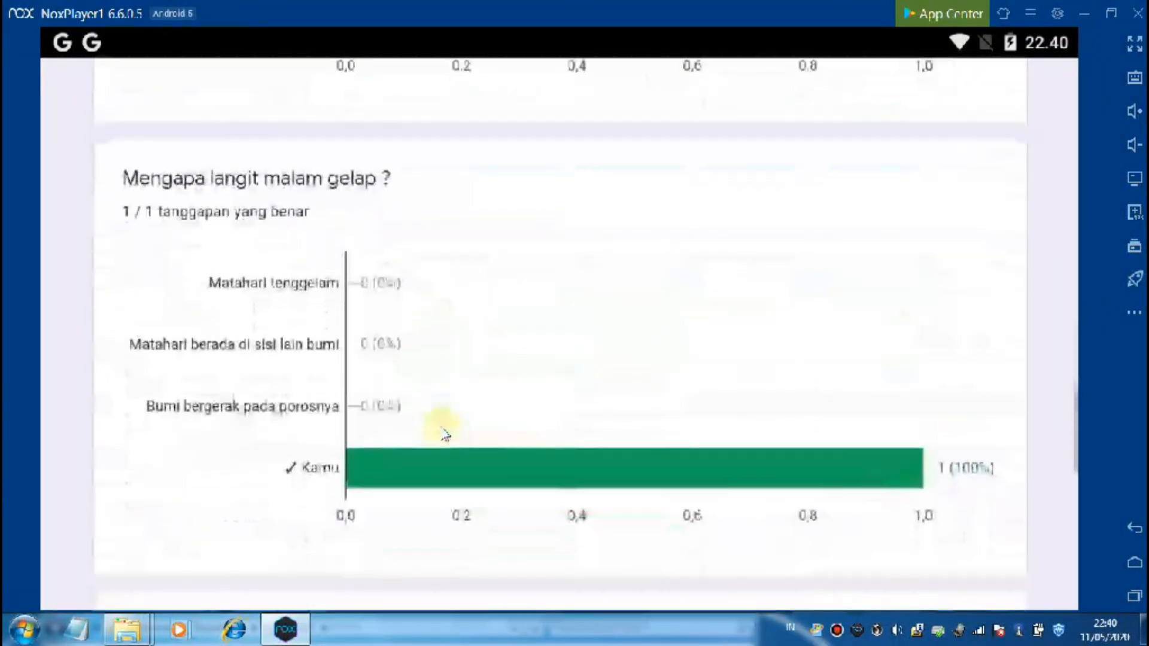
scroll(445, 433, down, 3)
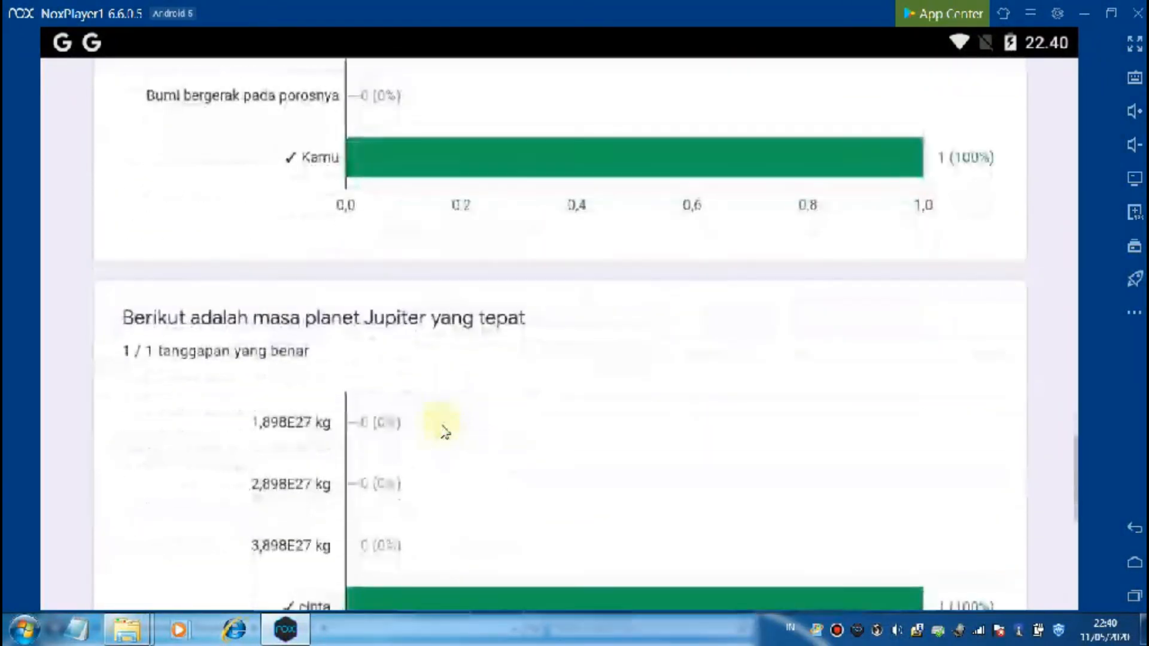
scroll(444, 432, down, 3)
Step: Return to the start of the response summary and review it again down to the question about the deepest ocean point
scroll(445, 421, up, 3)
scroll(446, 421, up, 10)
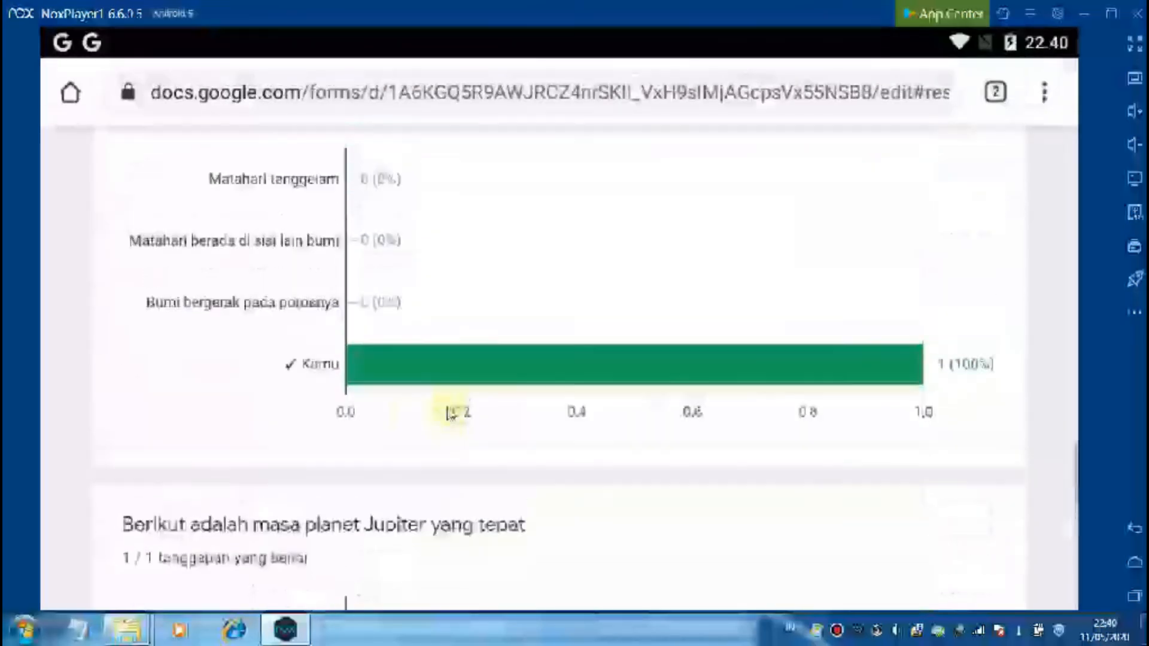
scroll(450, 412, up, 10)
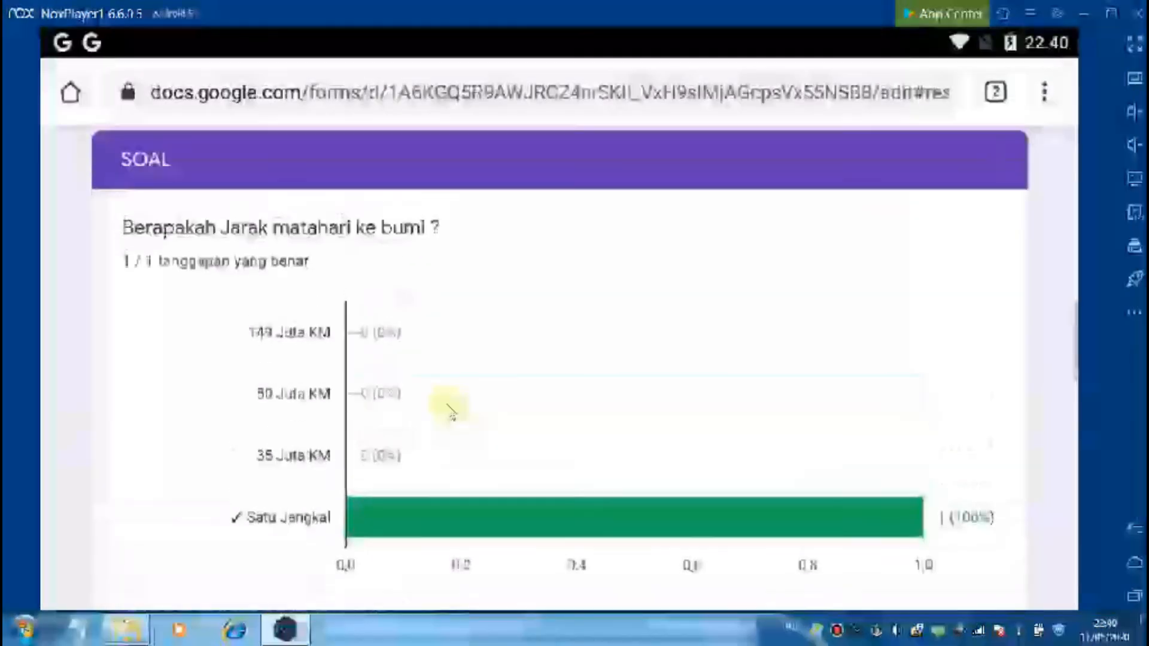
scroll(450, 412, up, 5)
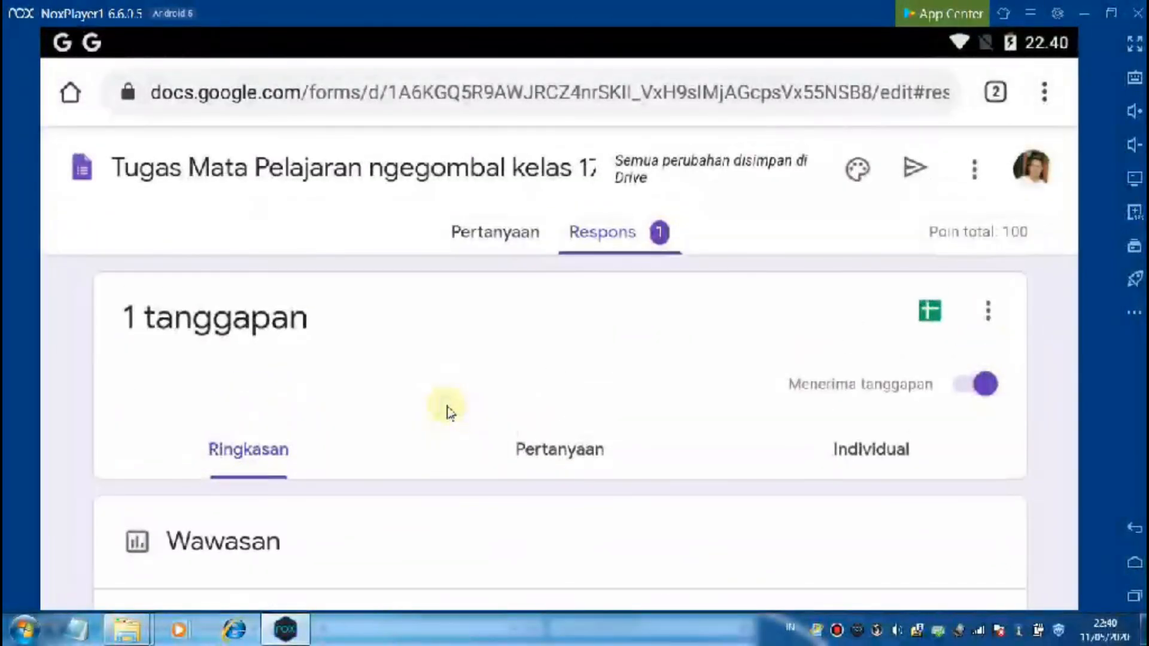
scroll(449, 407, down, 3)
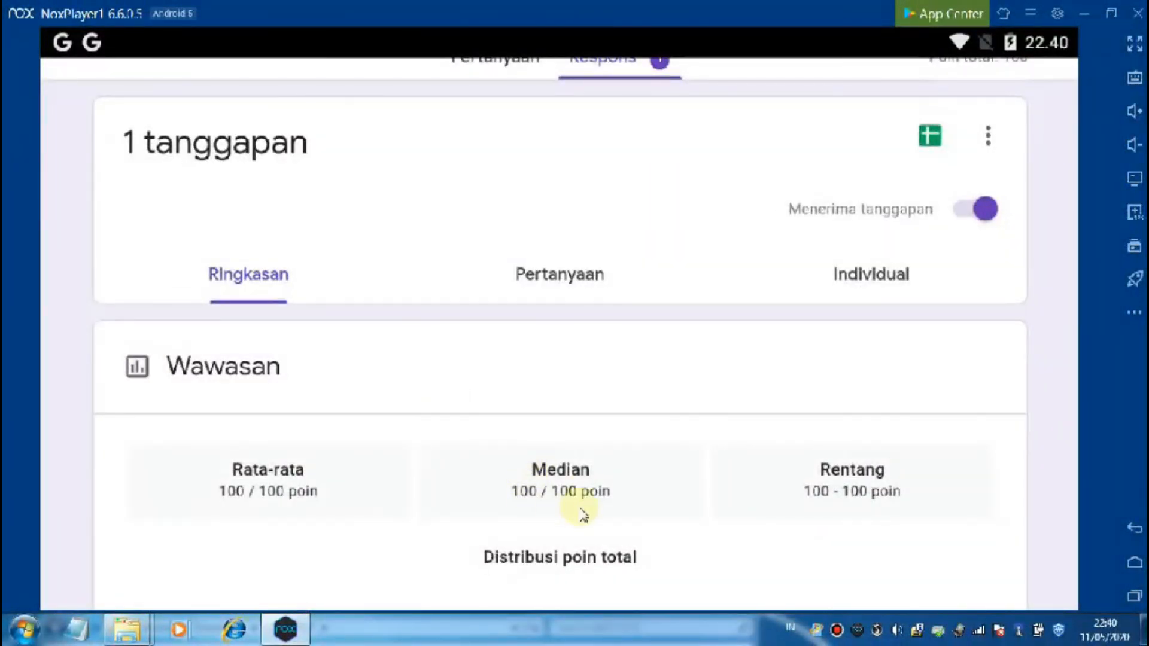
scroll(365, 495, down, 10)
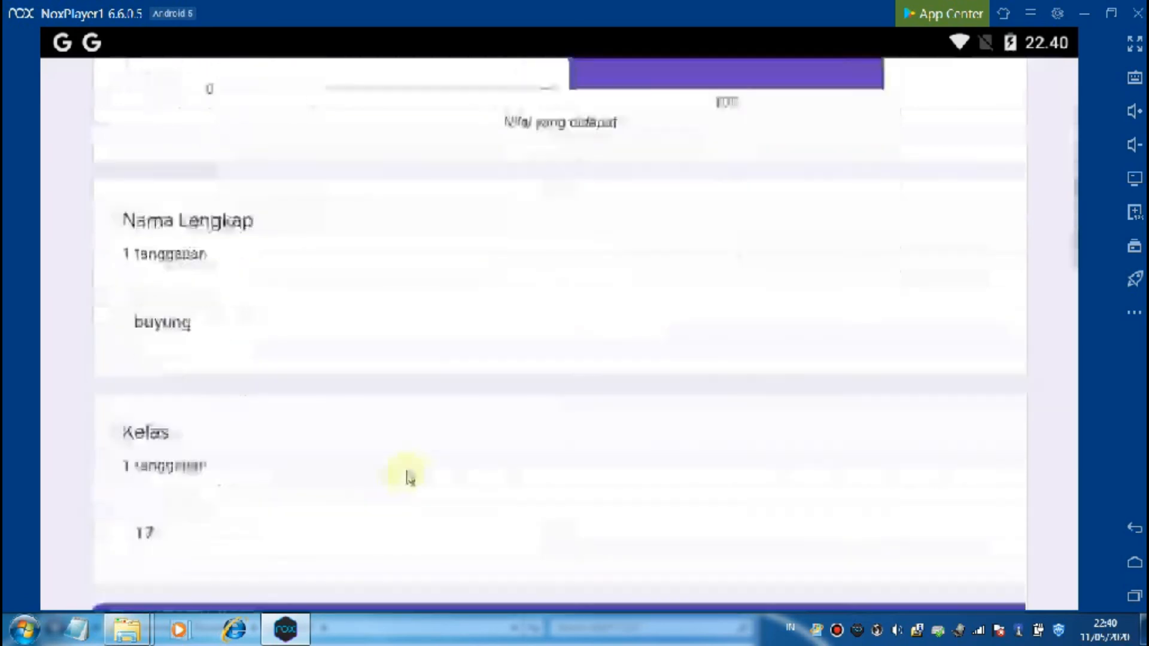
scroll(412, 481, down, 10)
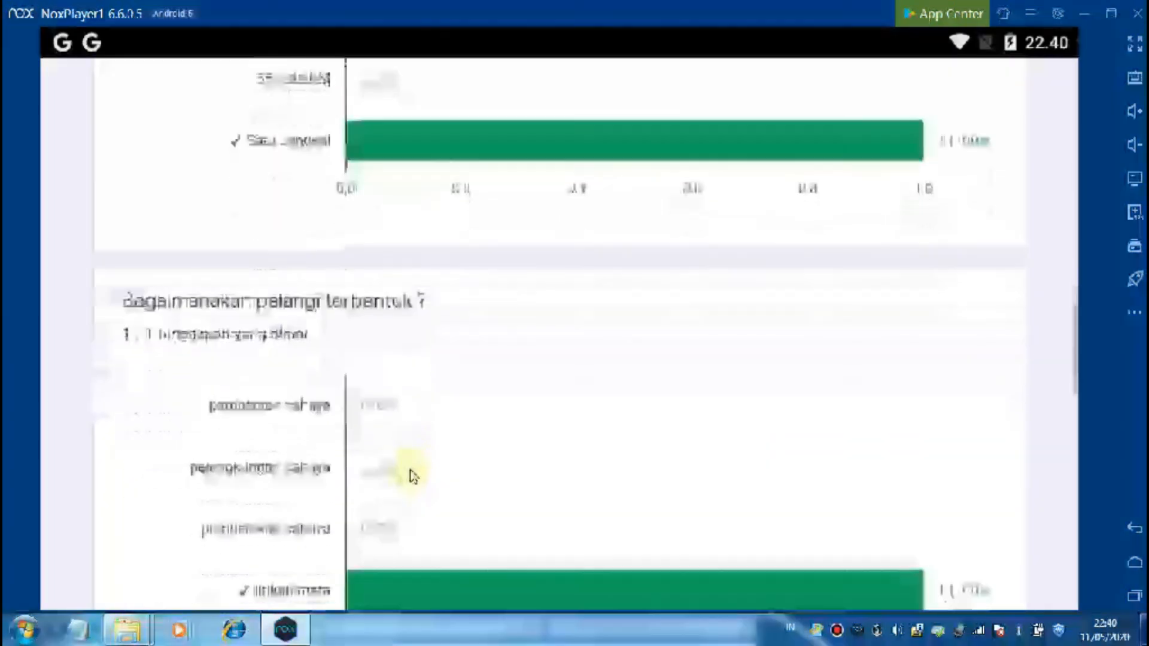
scroll(411, 477, down, 10)
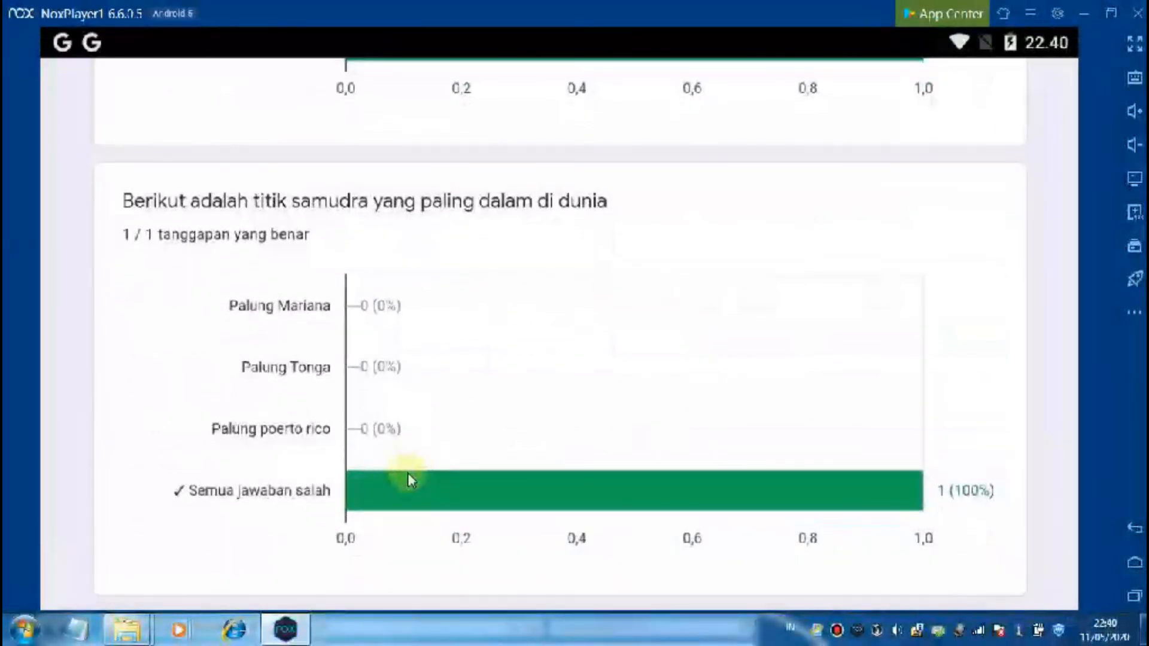
Step: Export the quiz's collected responses to a new spreadsheet, keeping the suggested name based on the form title
scroll(407, 472, up, 5)
scroll(407, 473, up, 10)
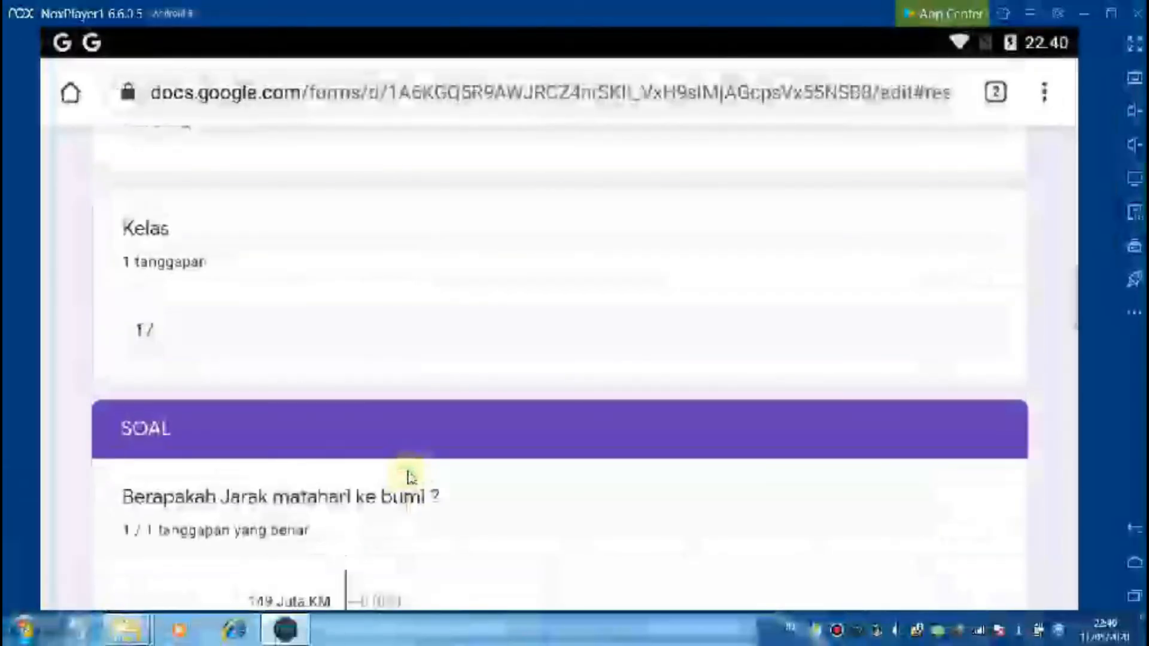
scroll(409, 474, up, 3)
scroll(410, 476, up, 10)
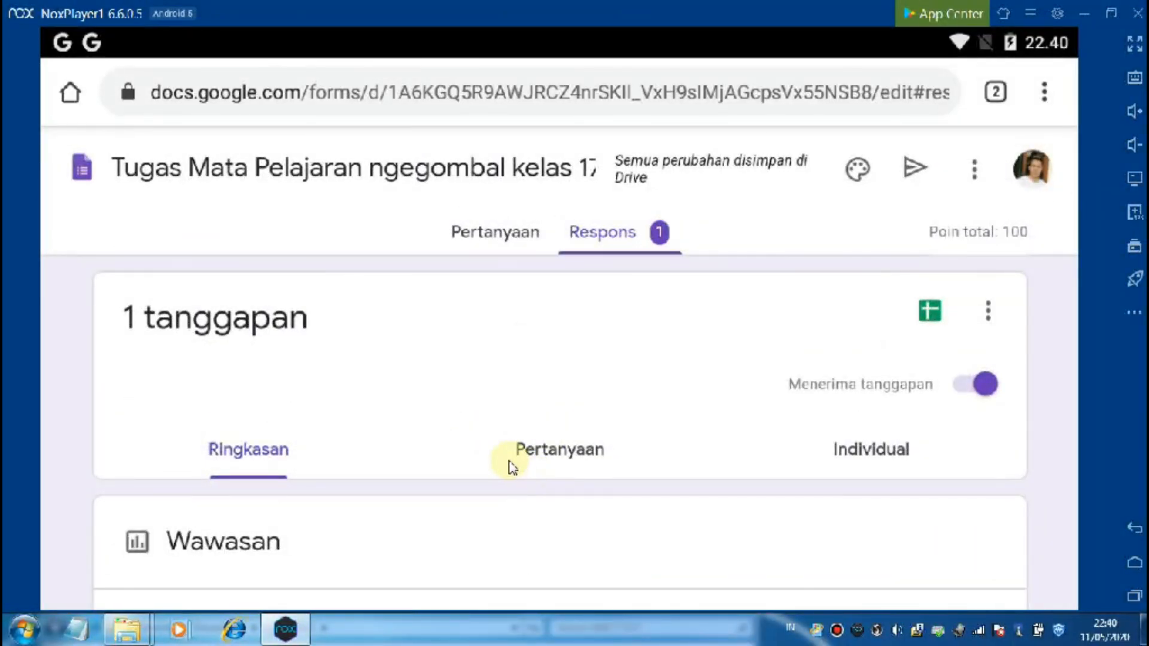
scroll(469, 461, down, 3)
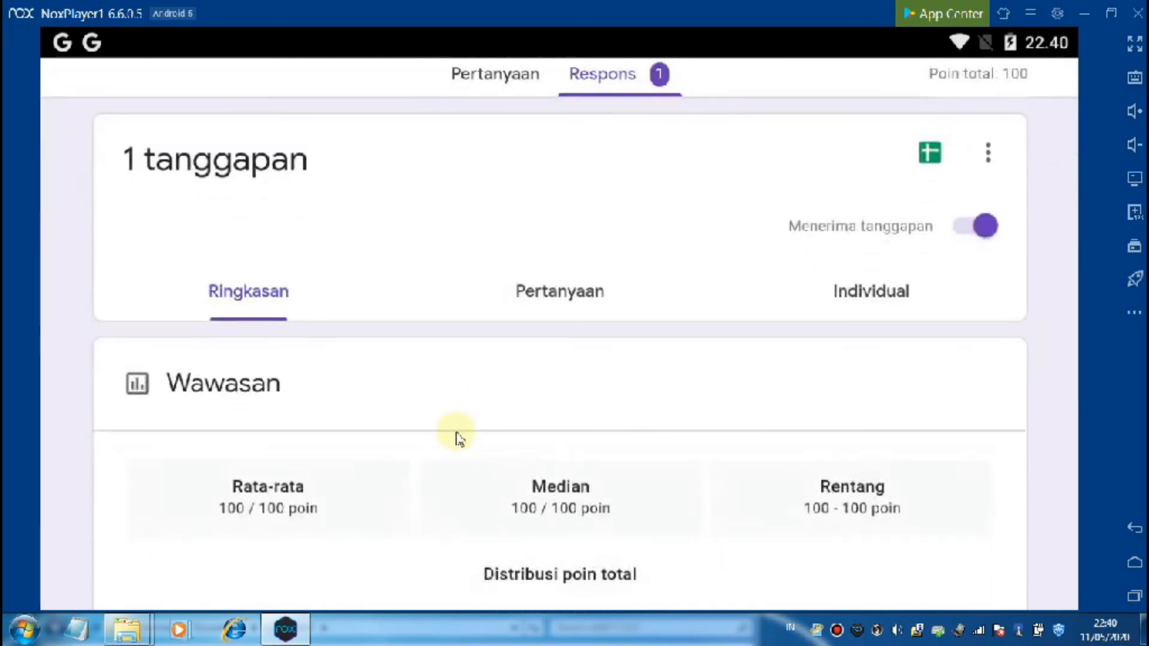
scroll(644, 351, up, 3)
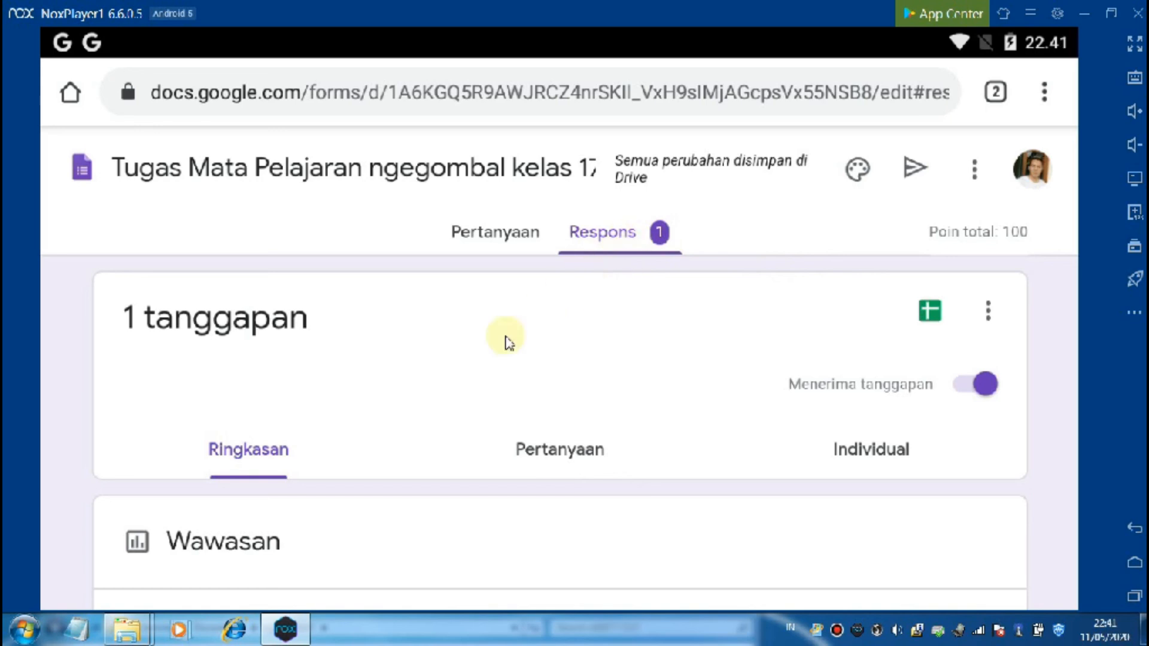
click(931, 311)
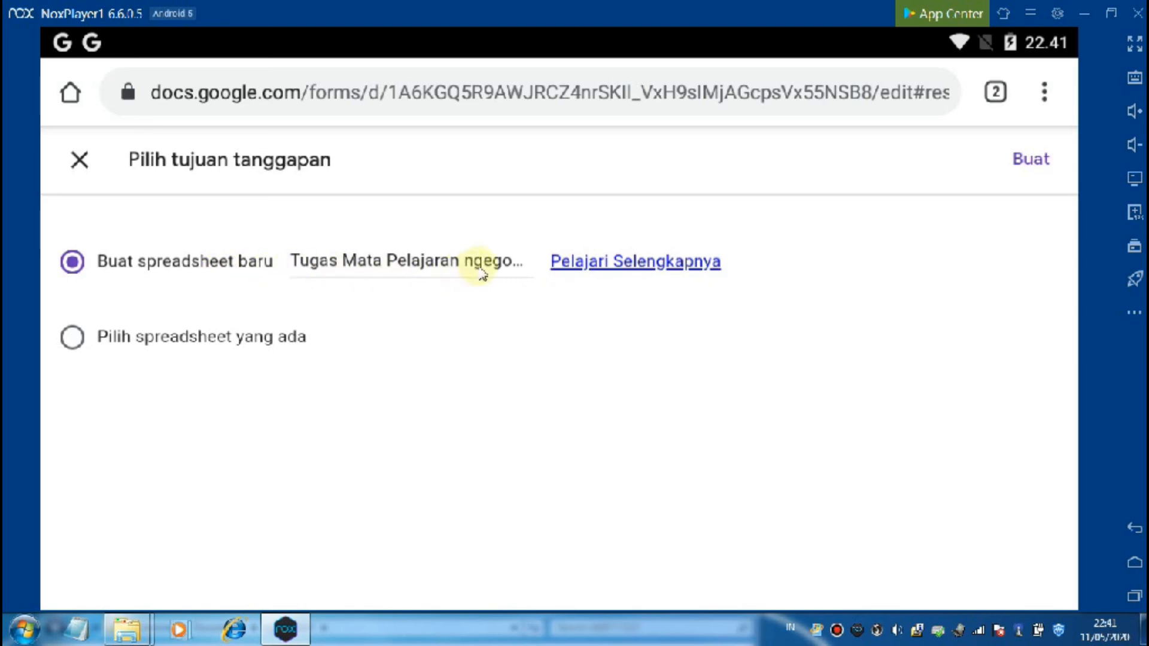
click(1040, 167)
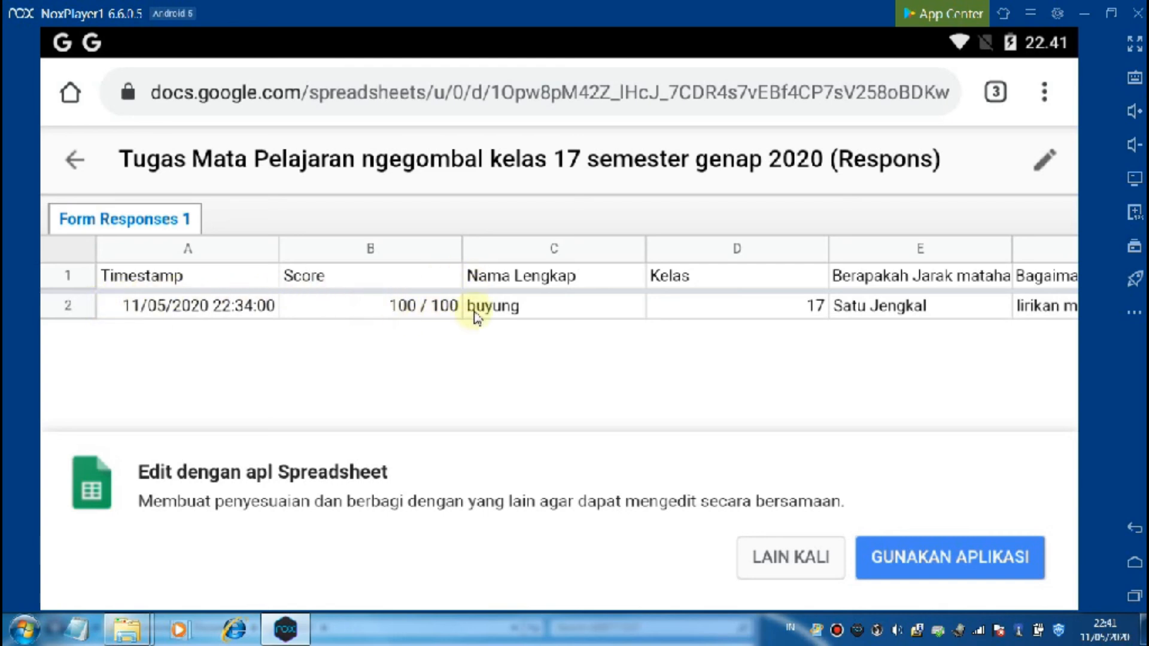
Step: Review the student's response row in the responses spreadsheet and decline the offer to edit it in the Spreadsheet app
click(693, 309)
click(693, 310)
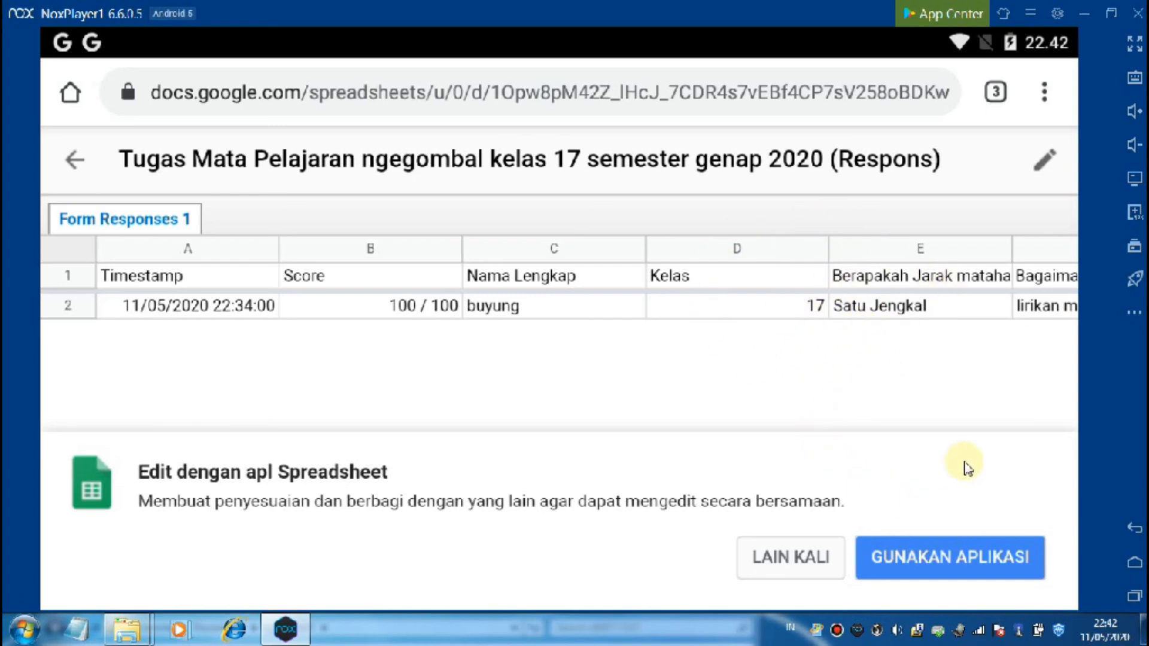
click(814, 560)
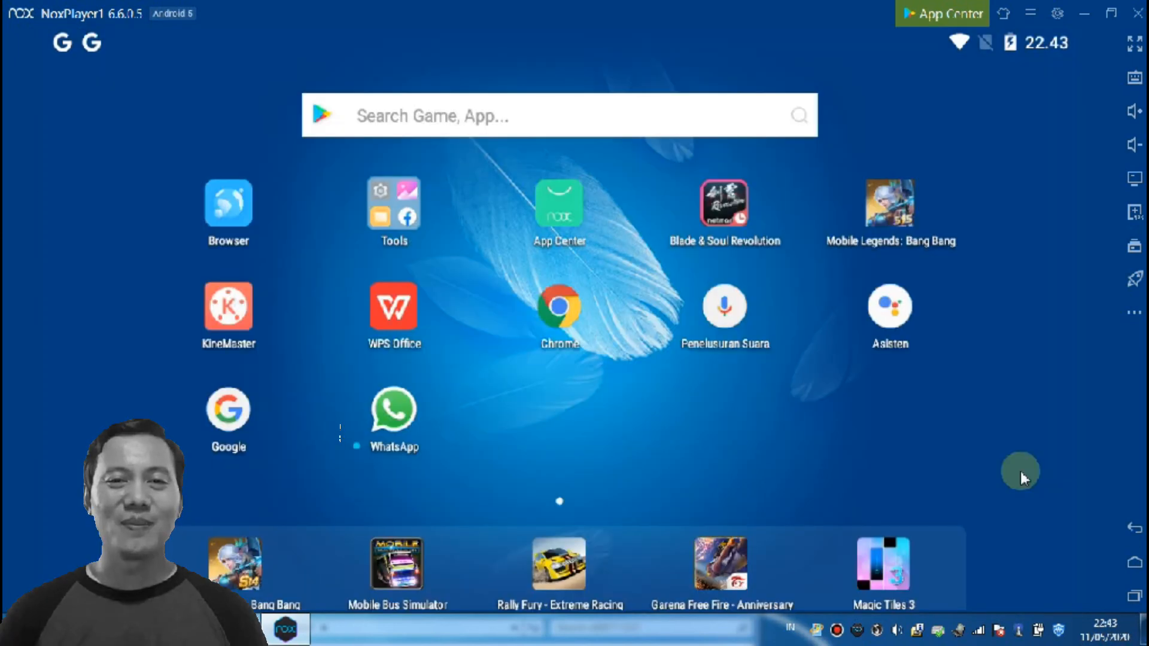